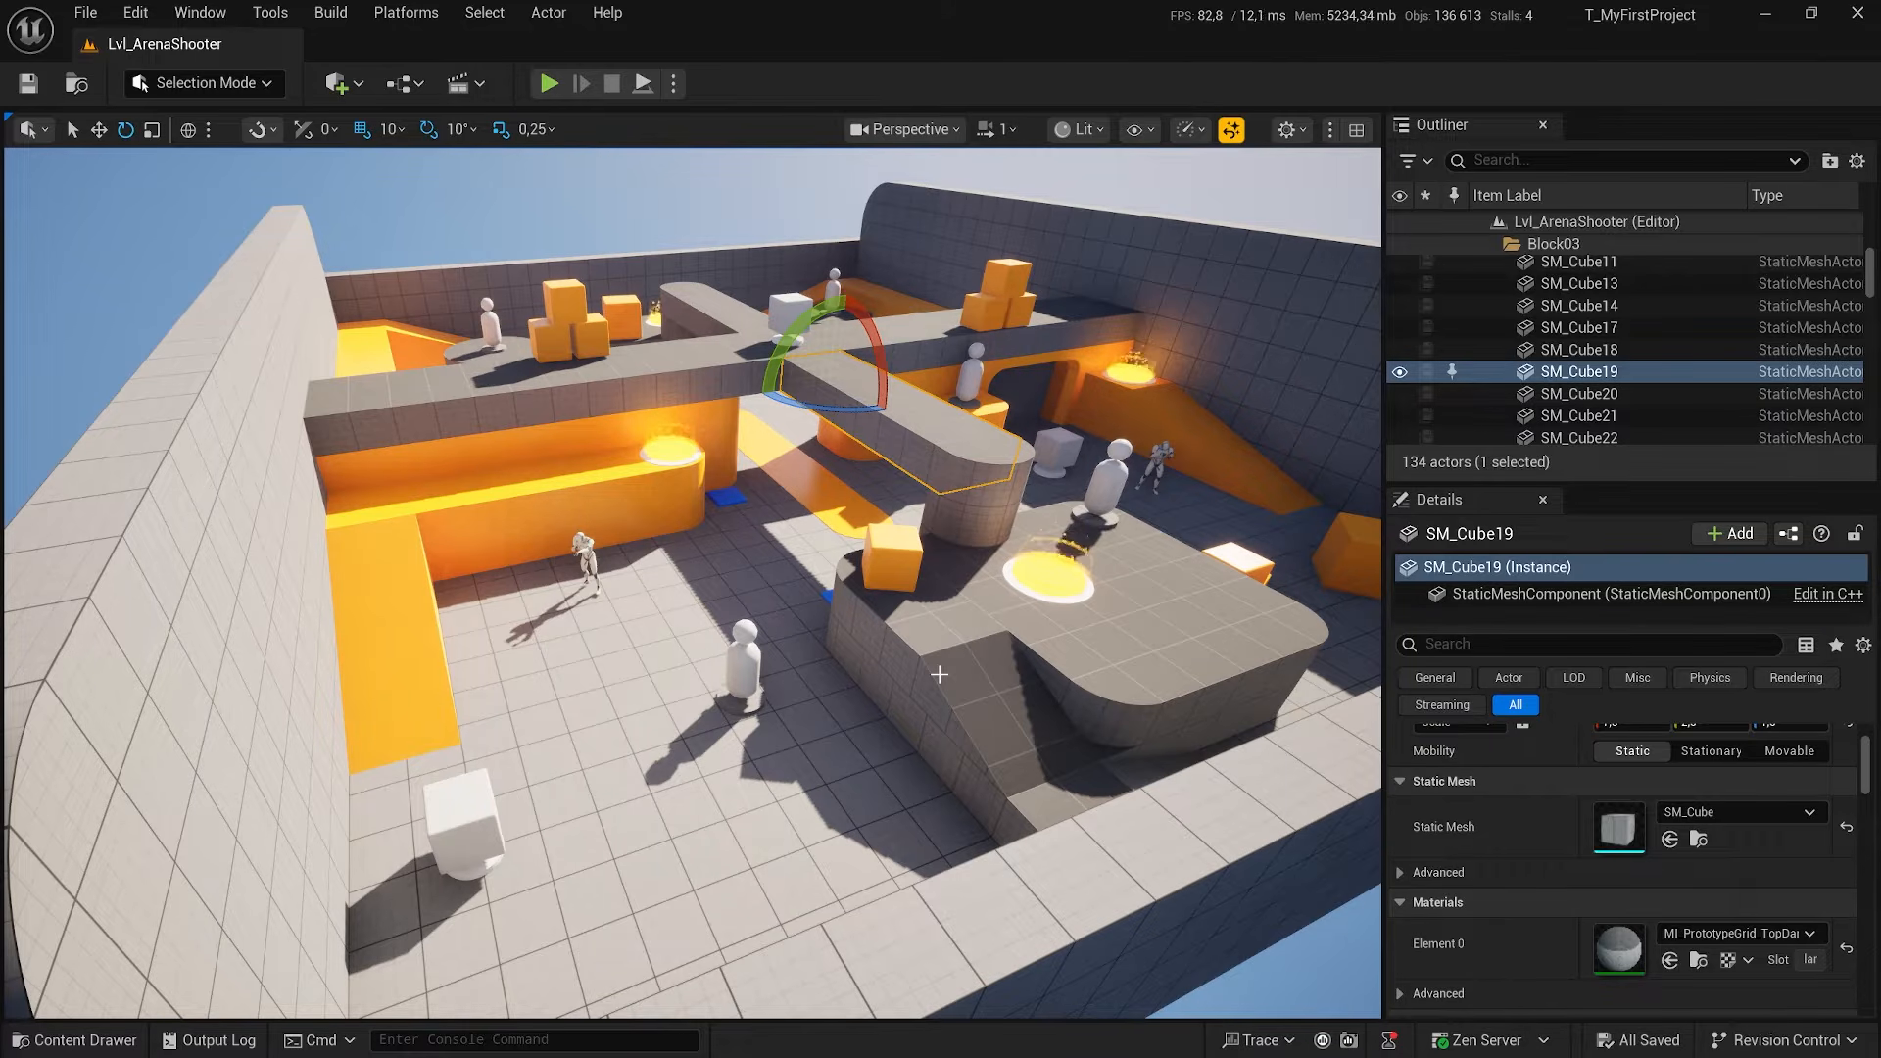
Open the Fab asset marketplace from the project's content browser
right_click_drag(937, 657, 913, 693)
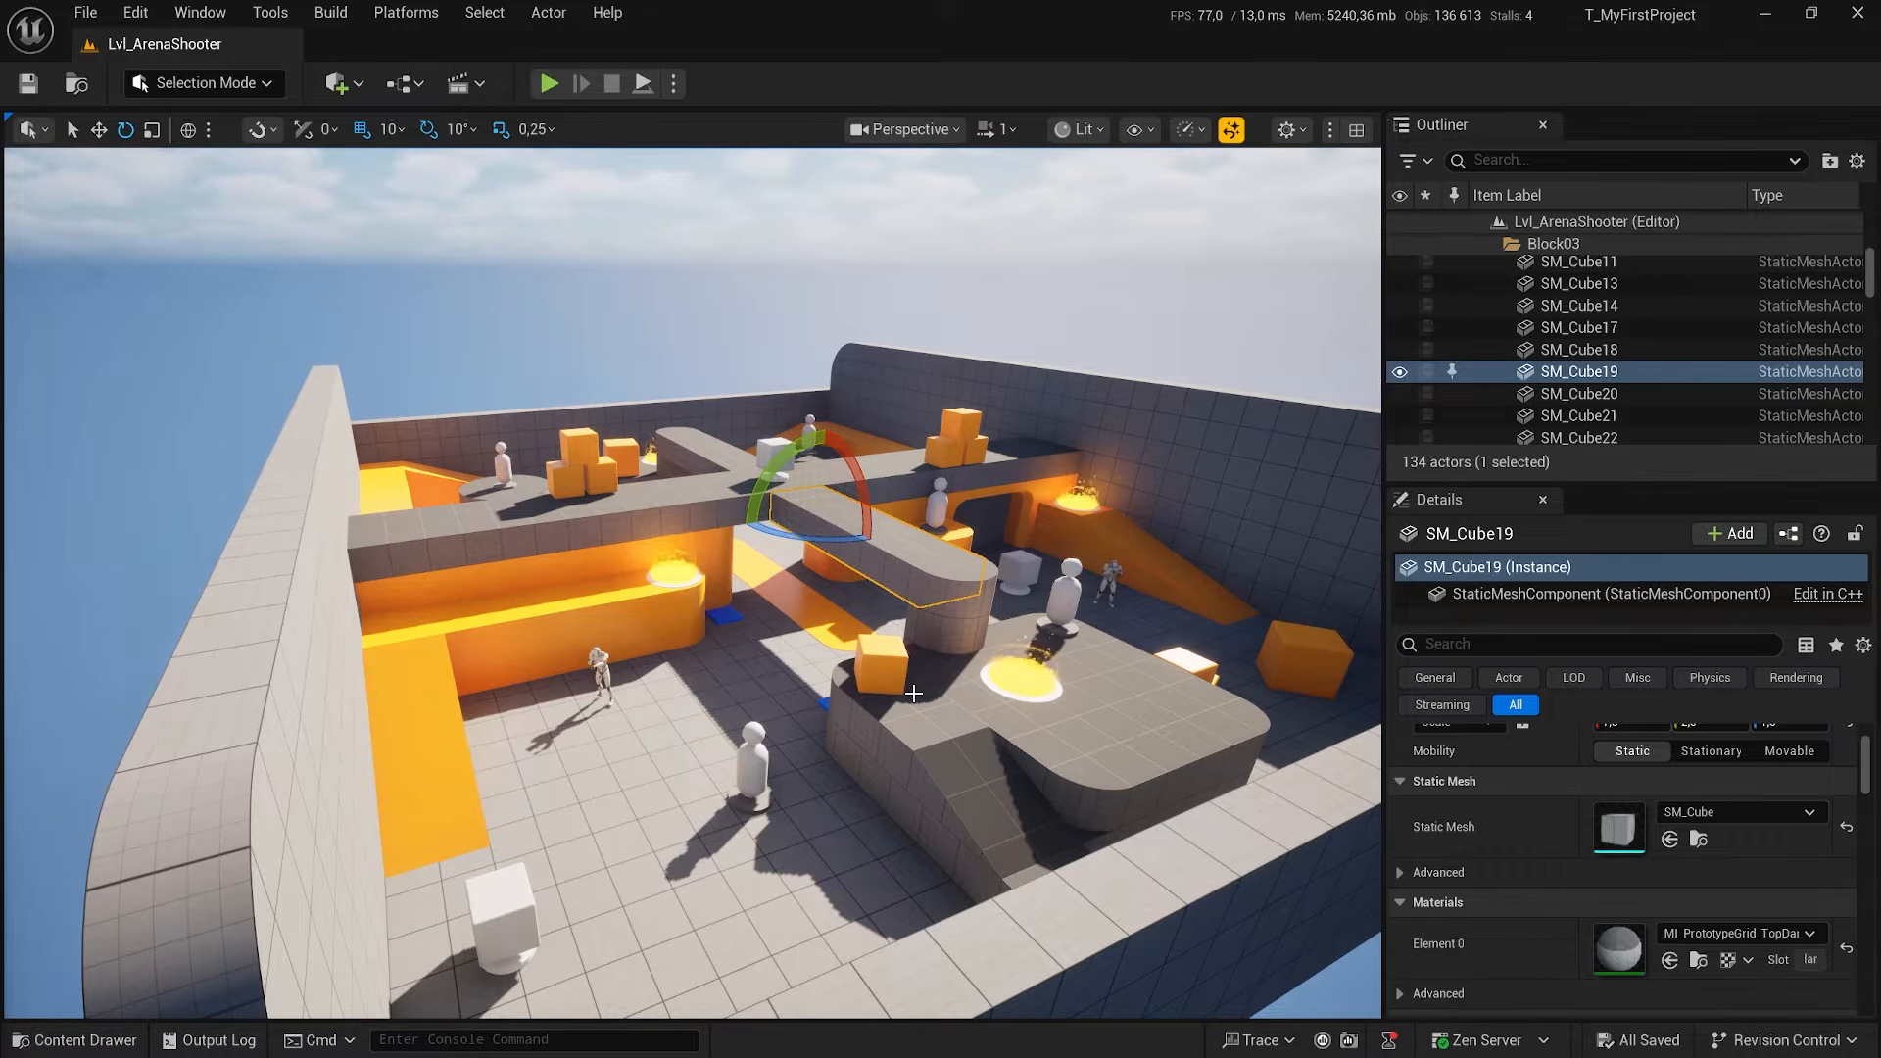
left_click(98, 1039)
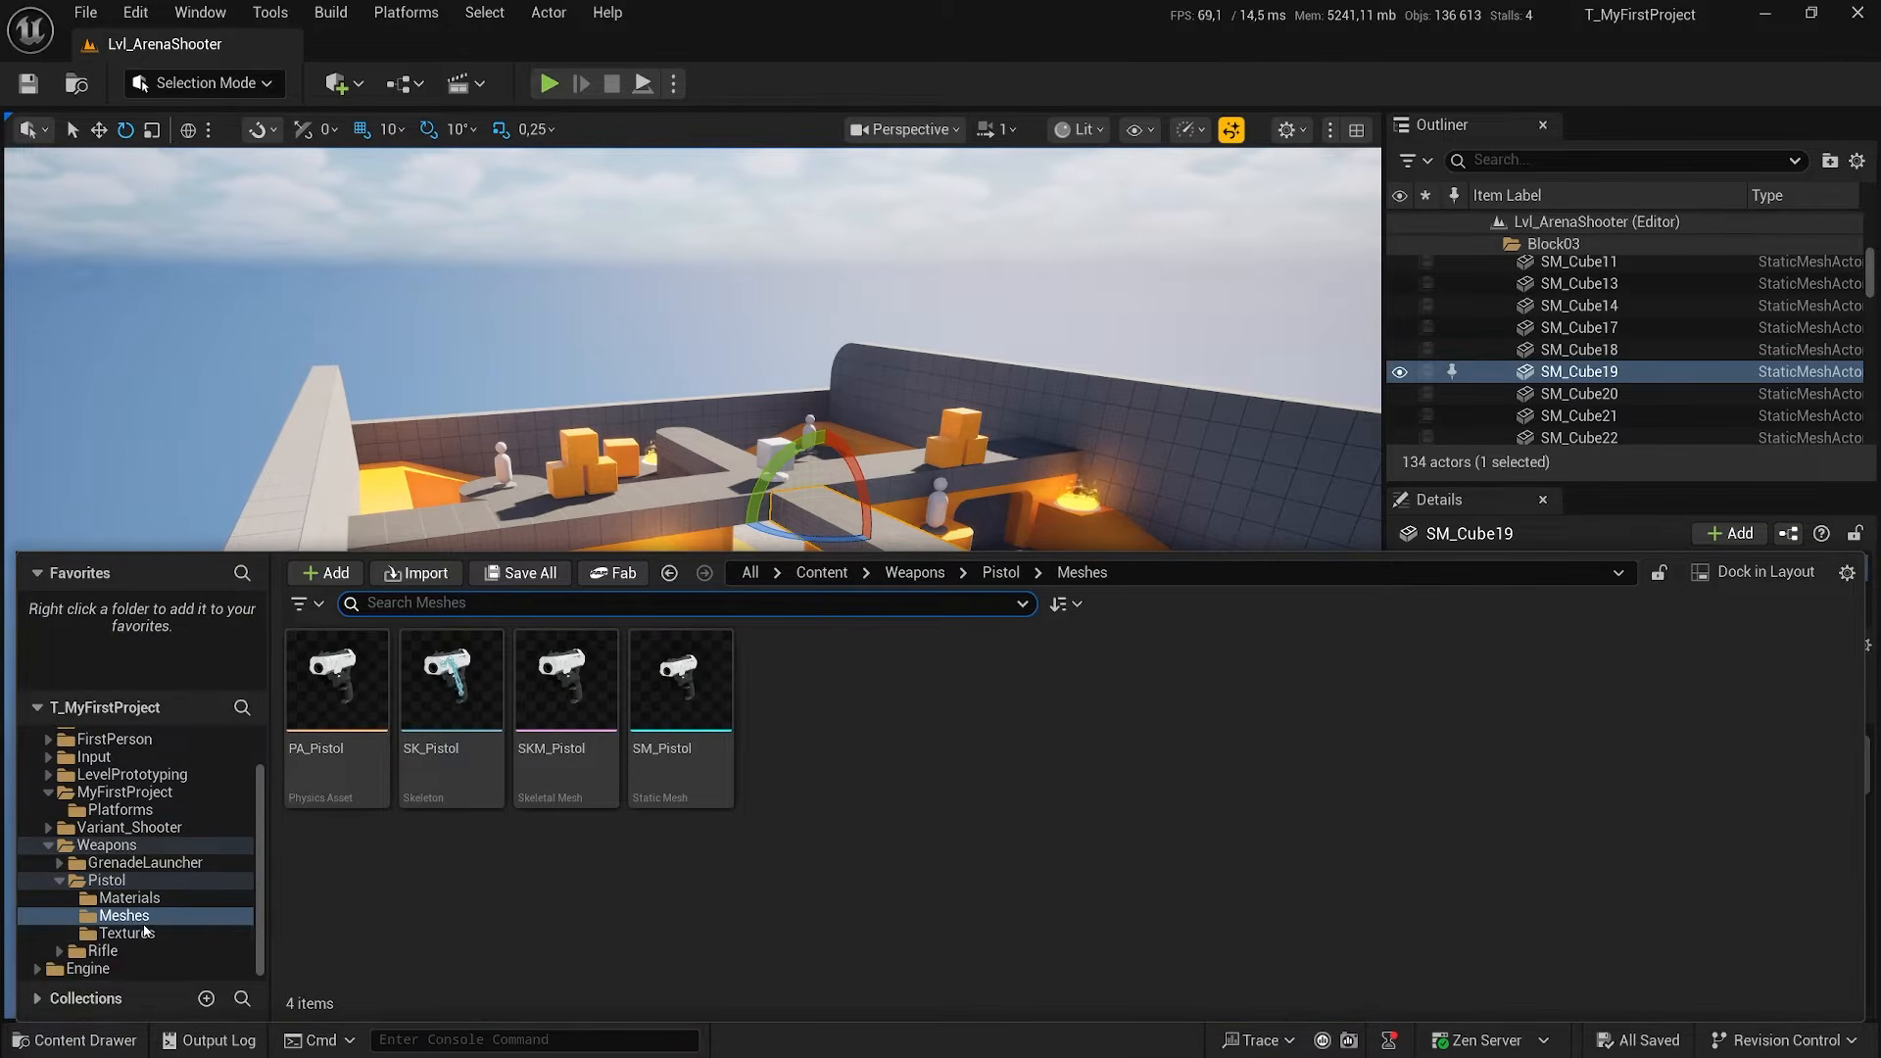
scroll(145, 931, "up", 2)
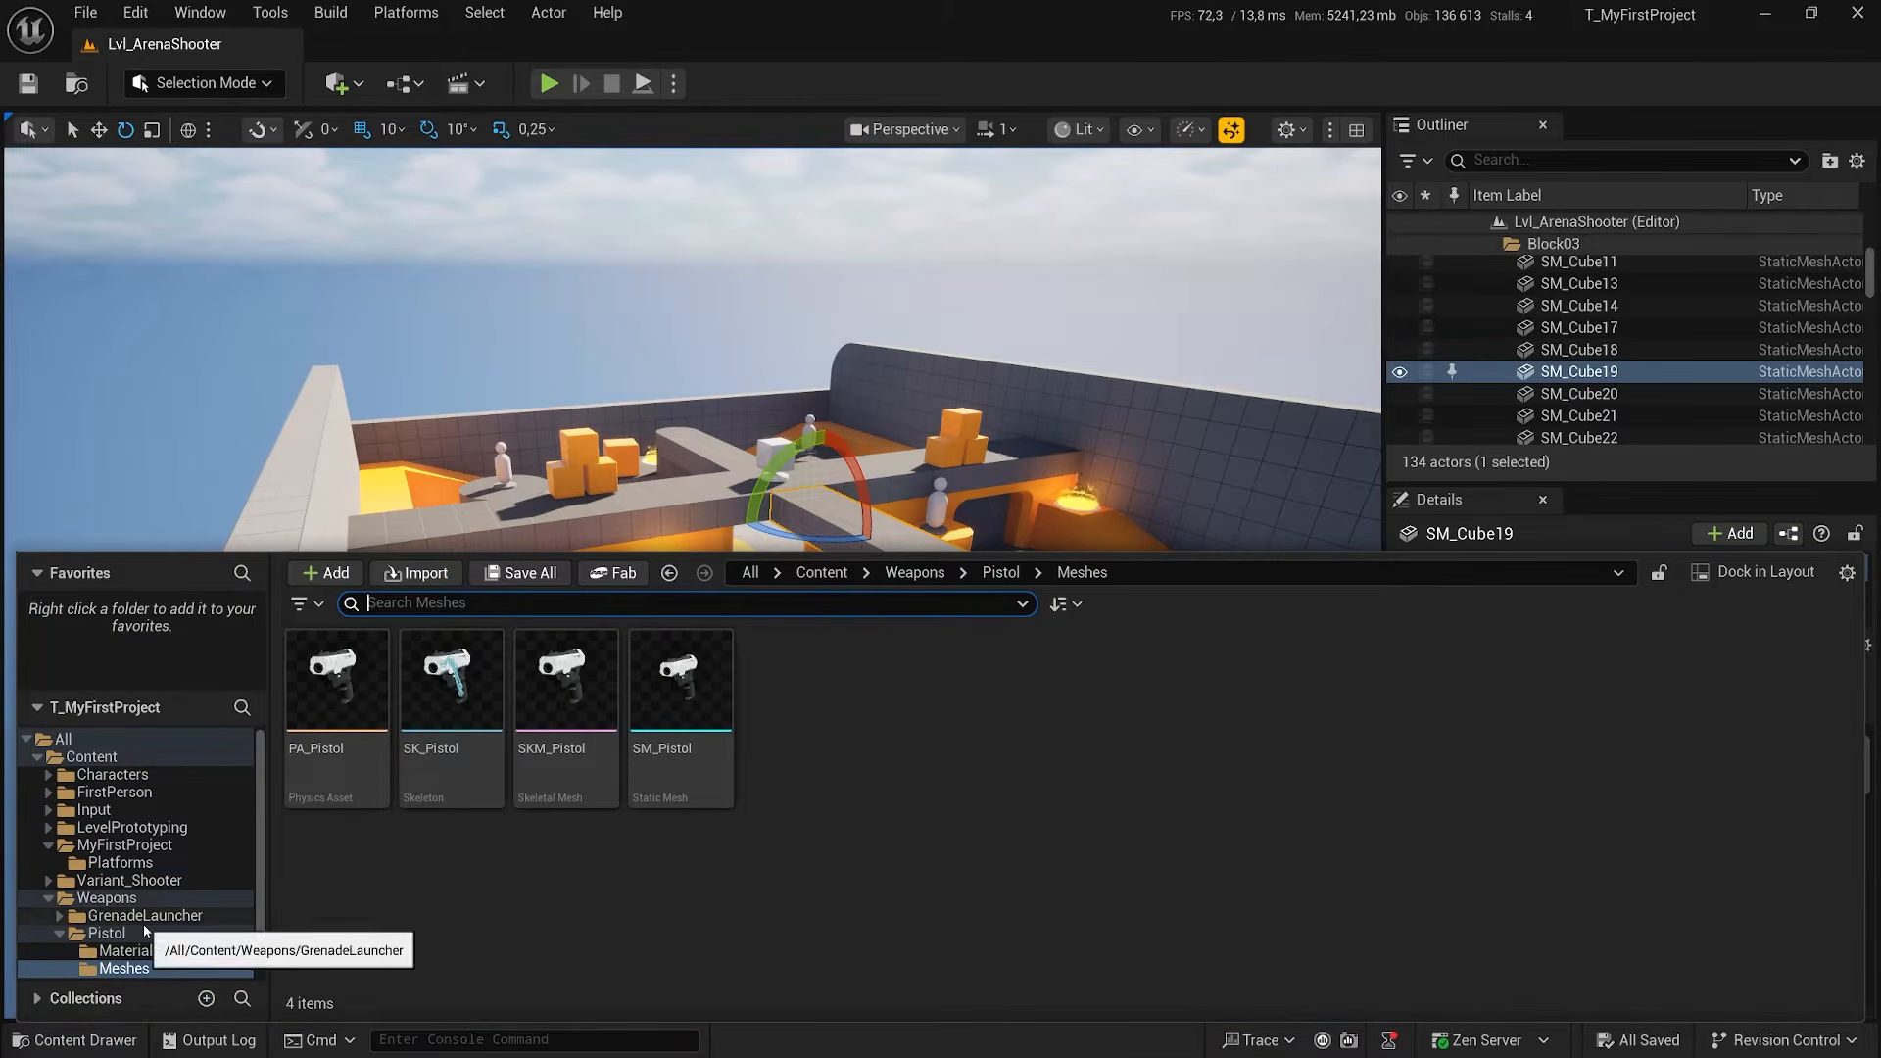
left_click(622, 582)
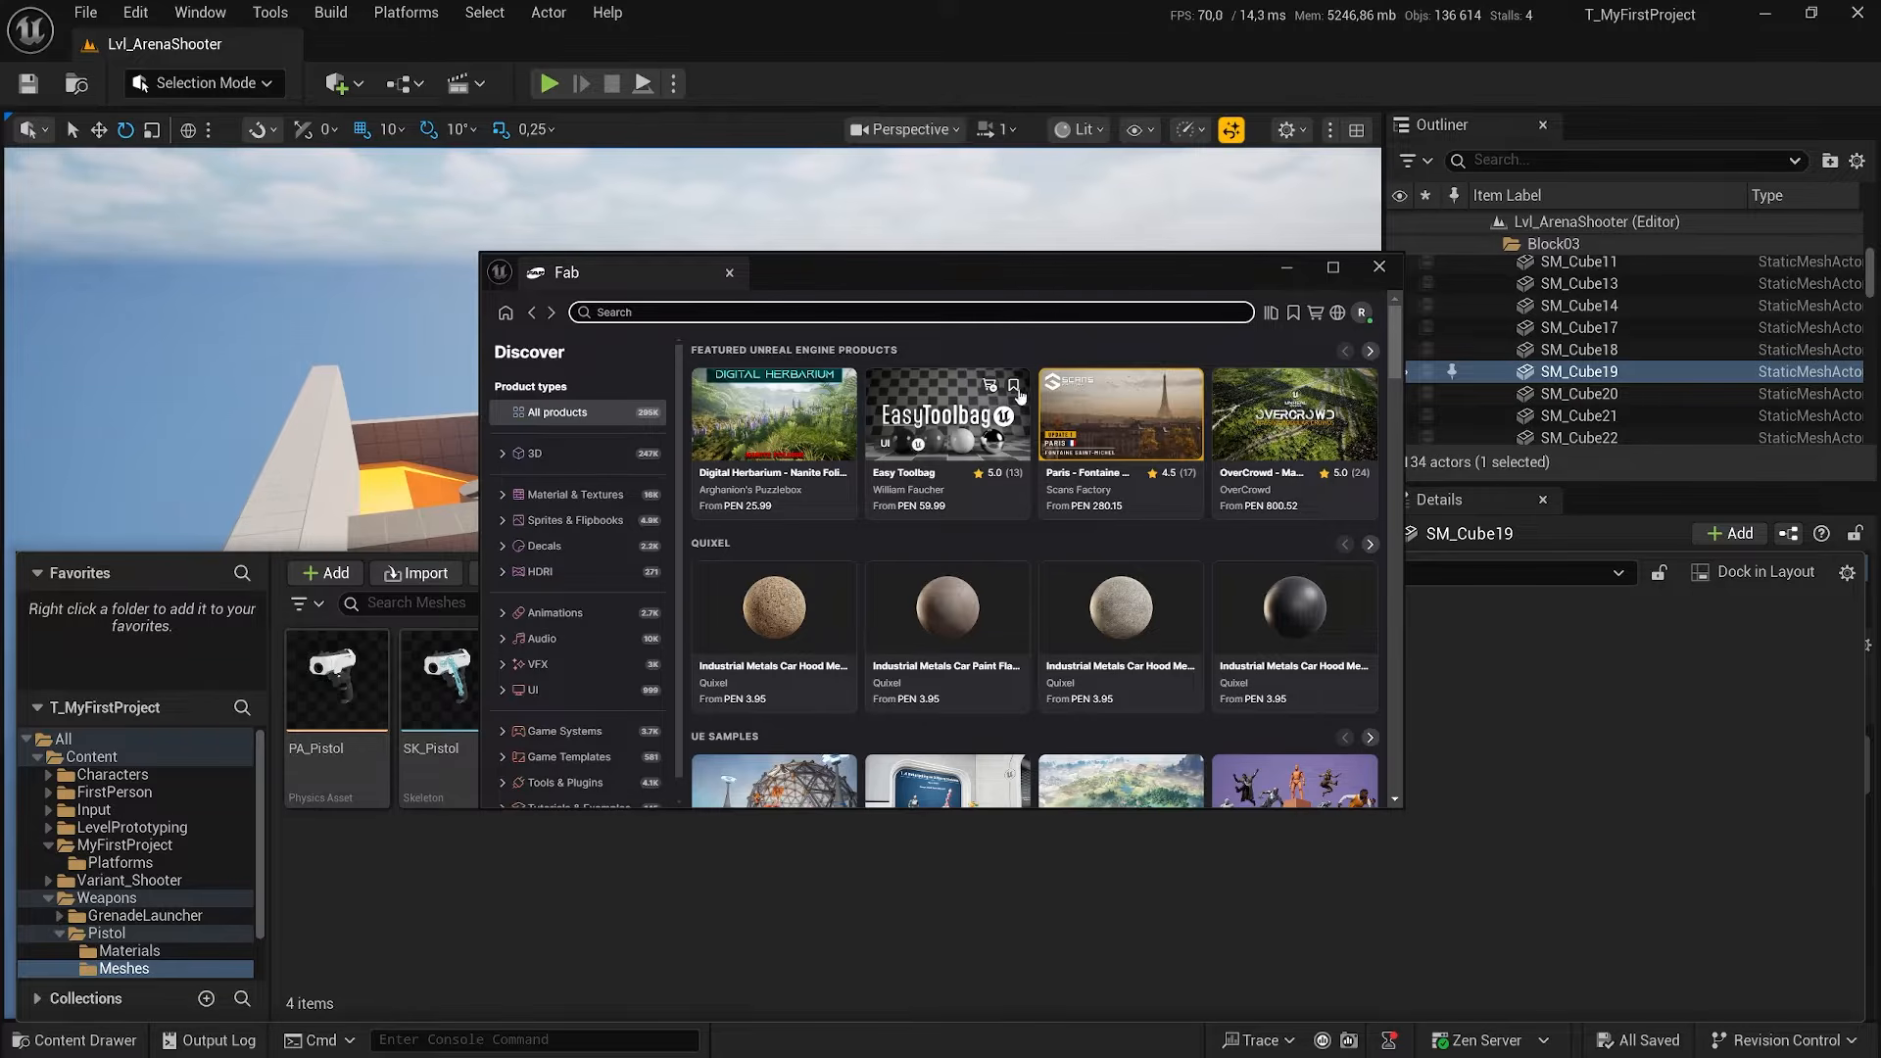
Open My Library in Fab and look through the owned asset packs
left_click(1271, 313)
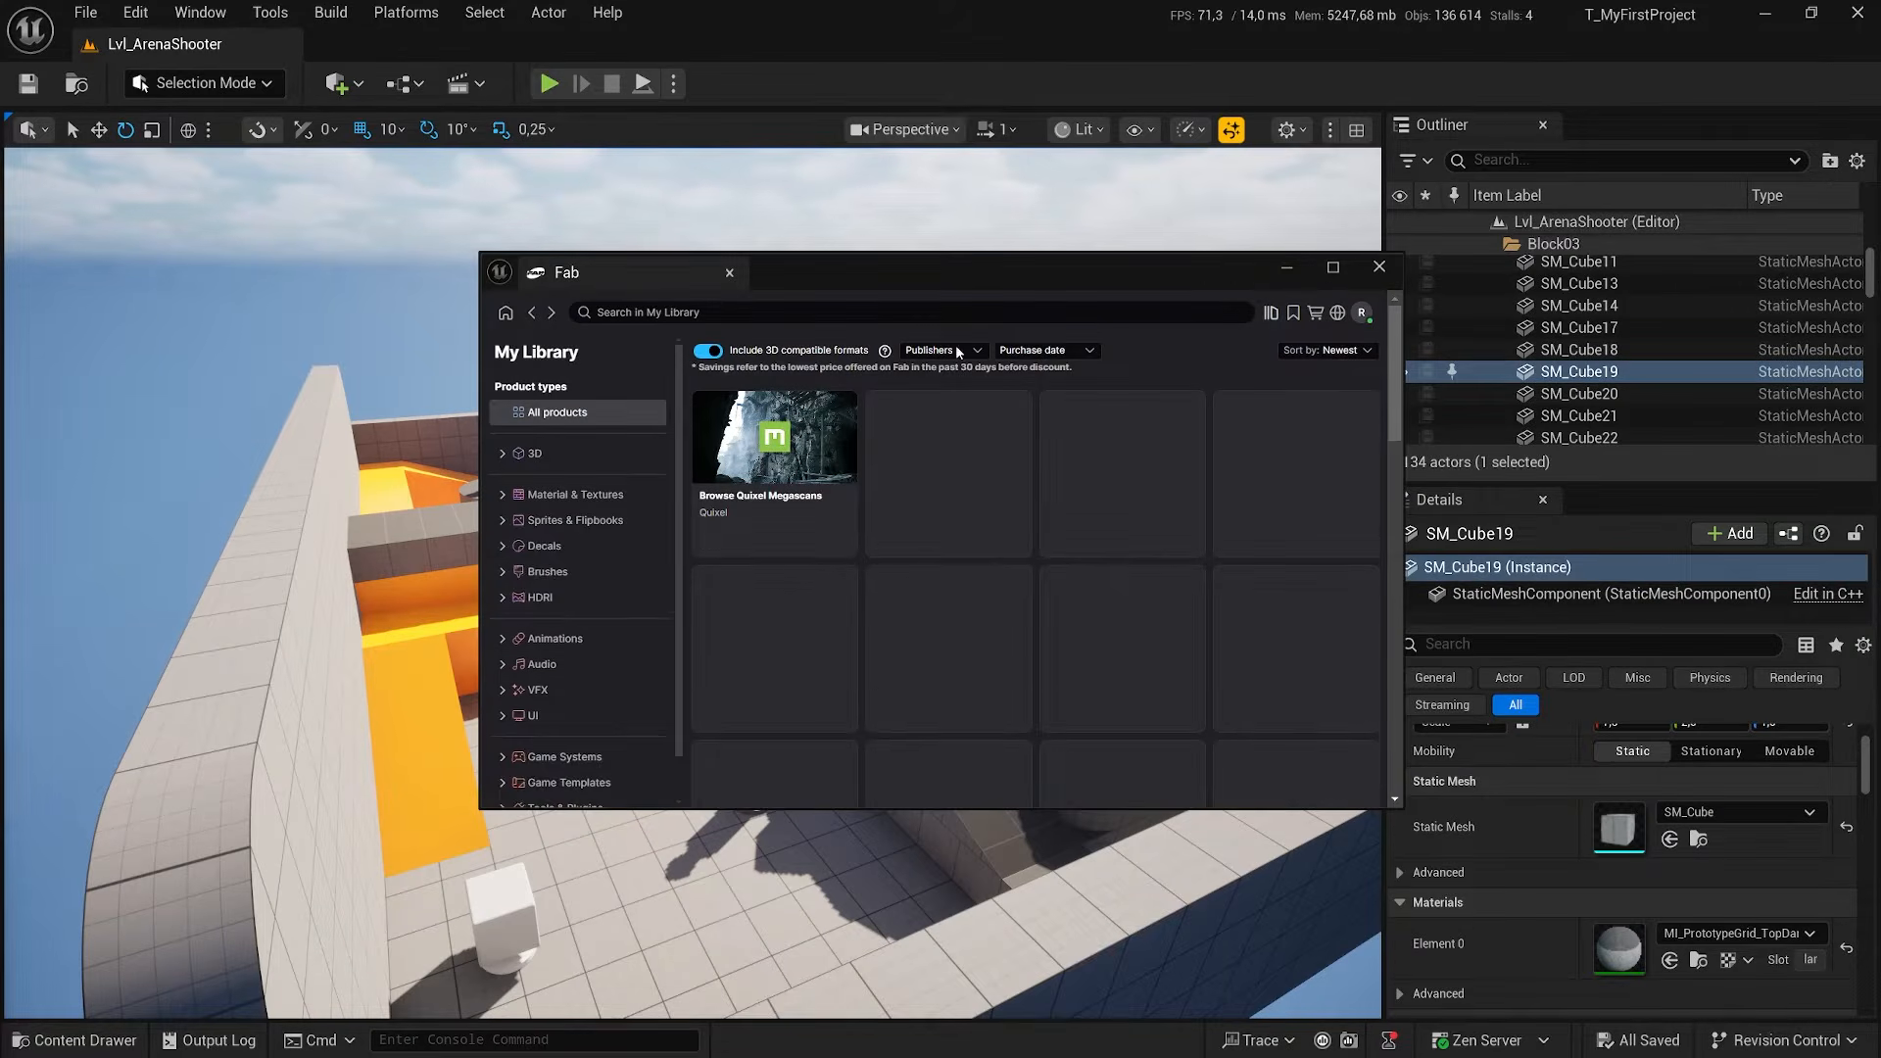
scroll(1136, 475, "down", 3)
scroll(1130, 482, "down", 10)
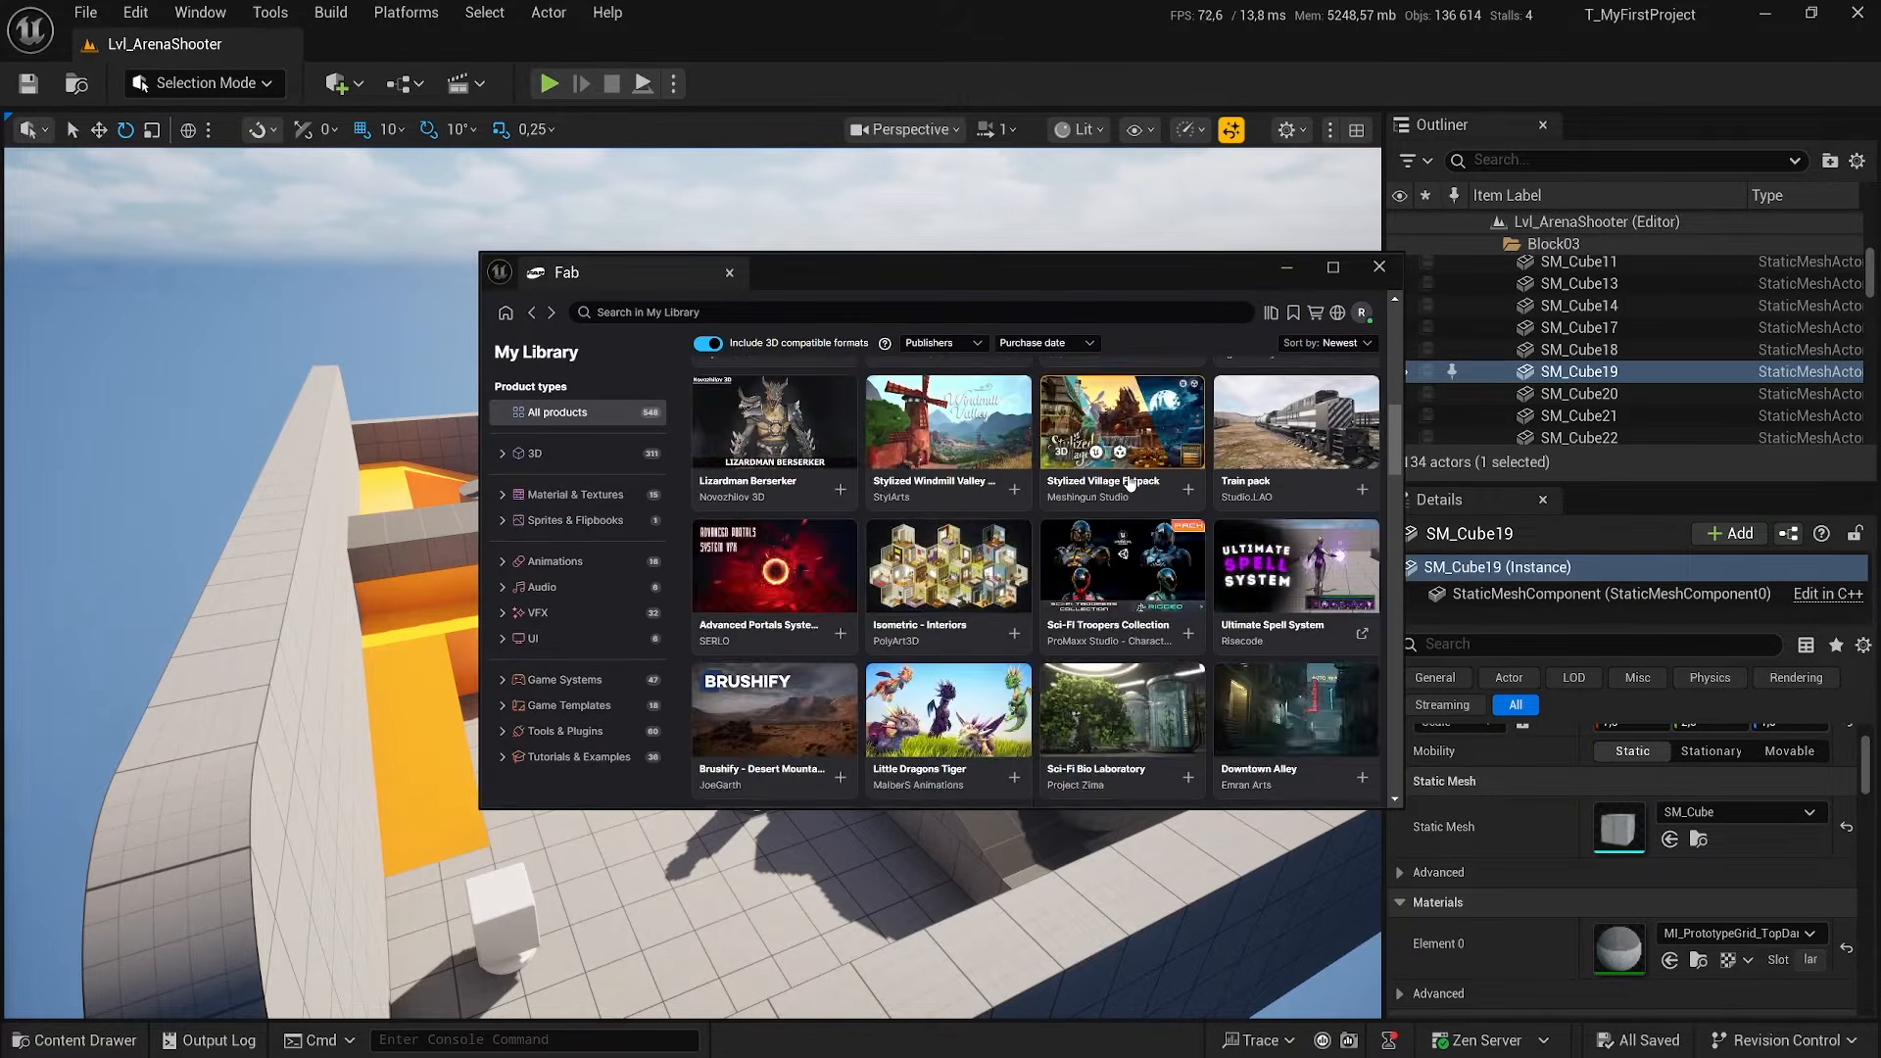
scroll(1130, 482, "down", 10)
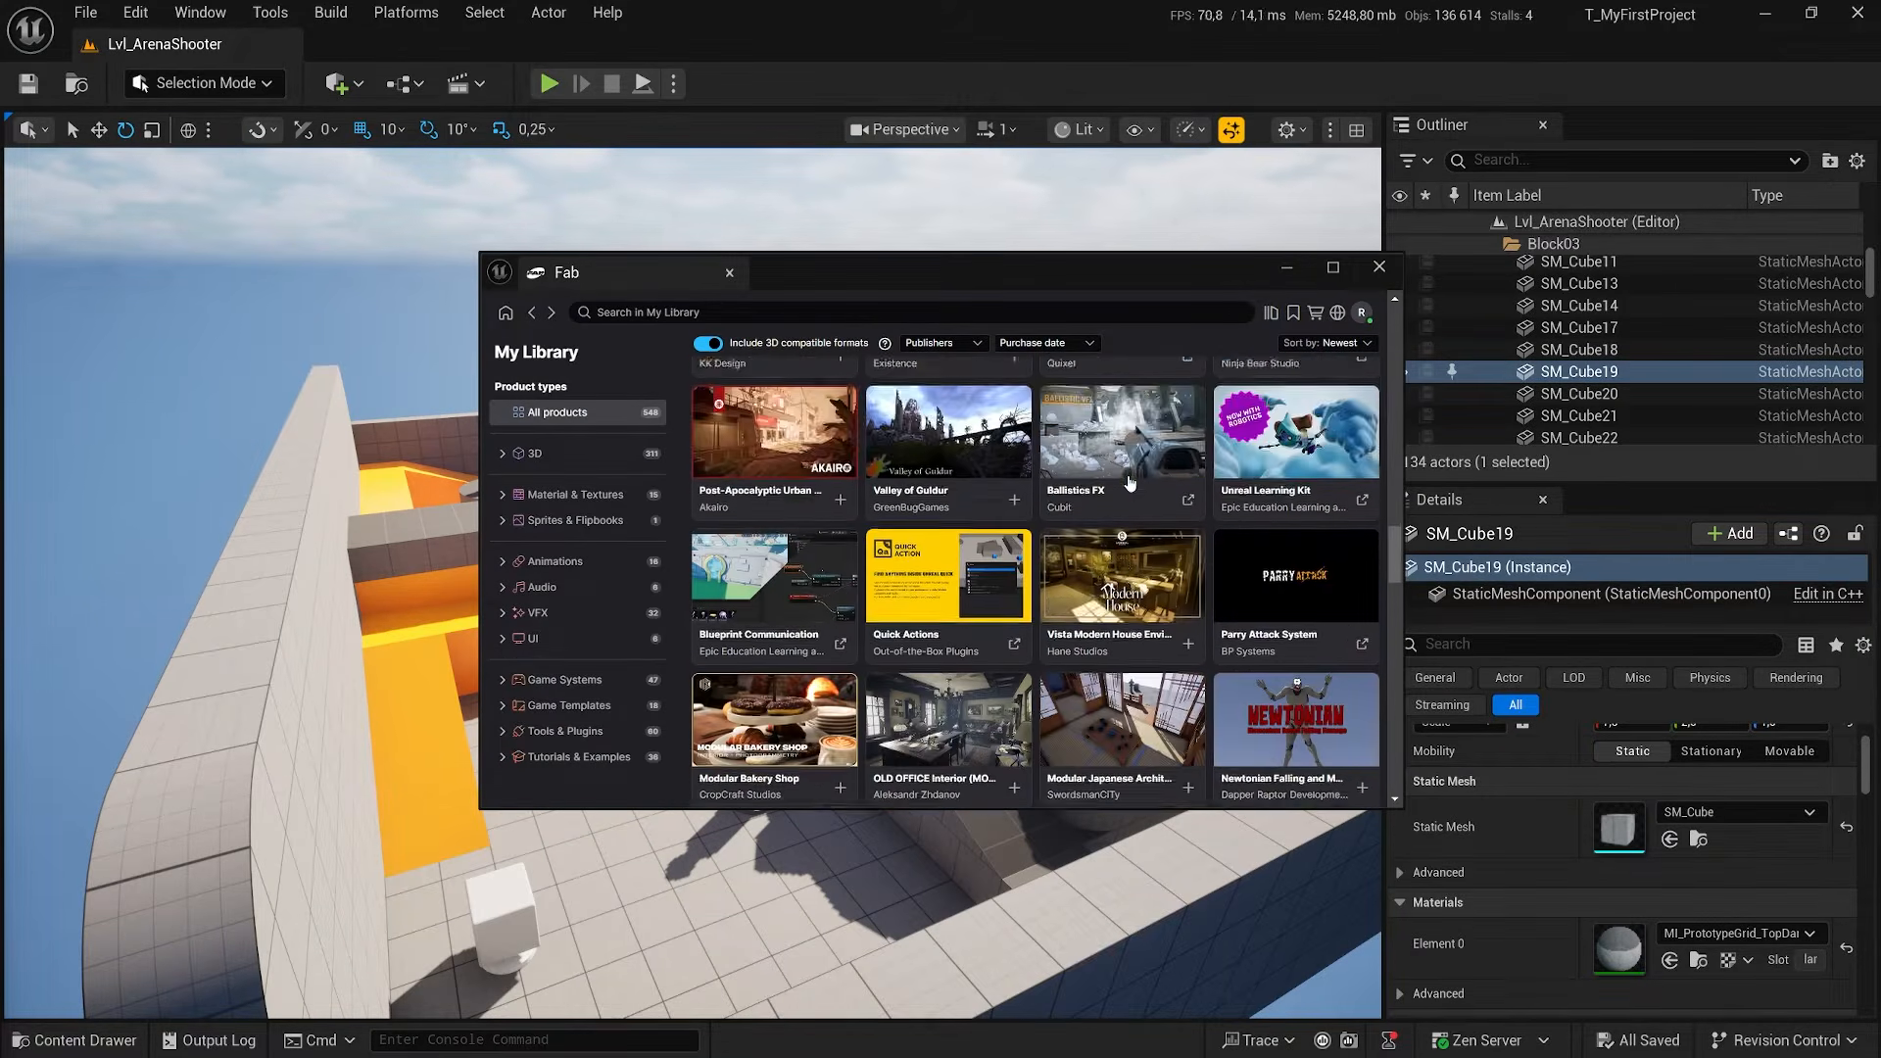
scroll(1130, 482, "down", 10)
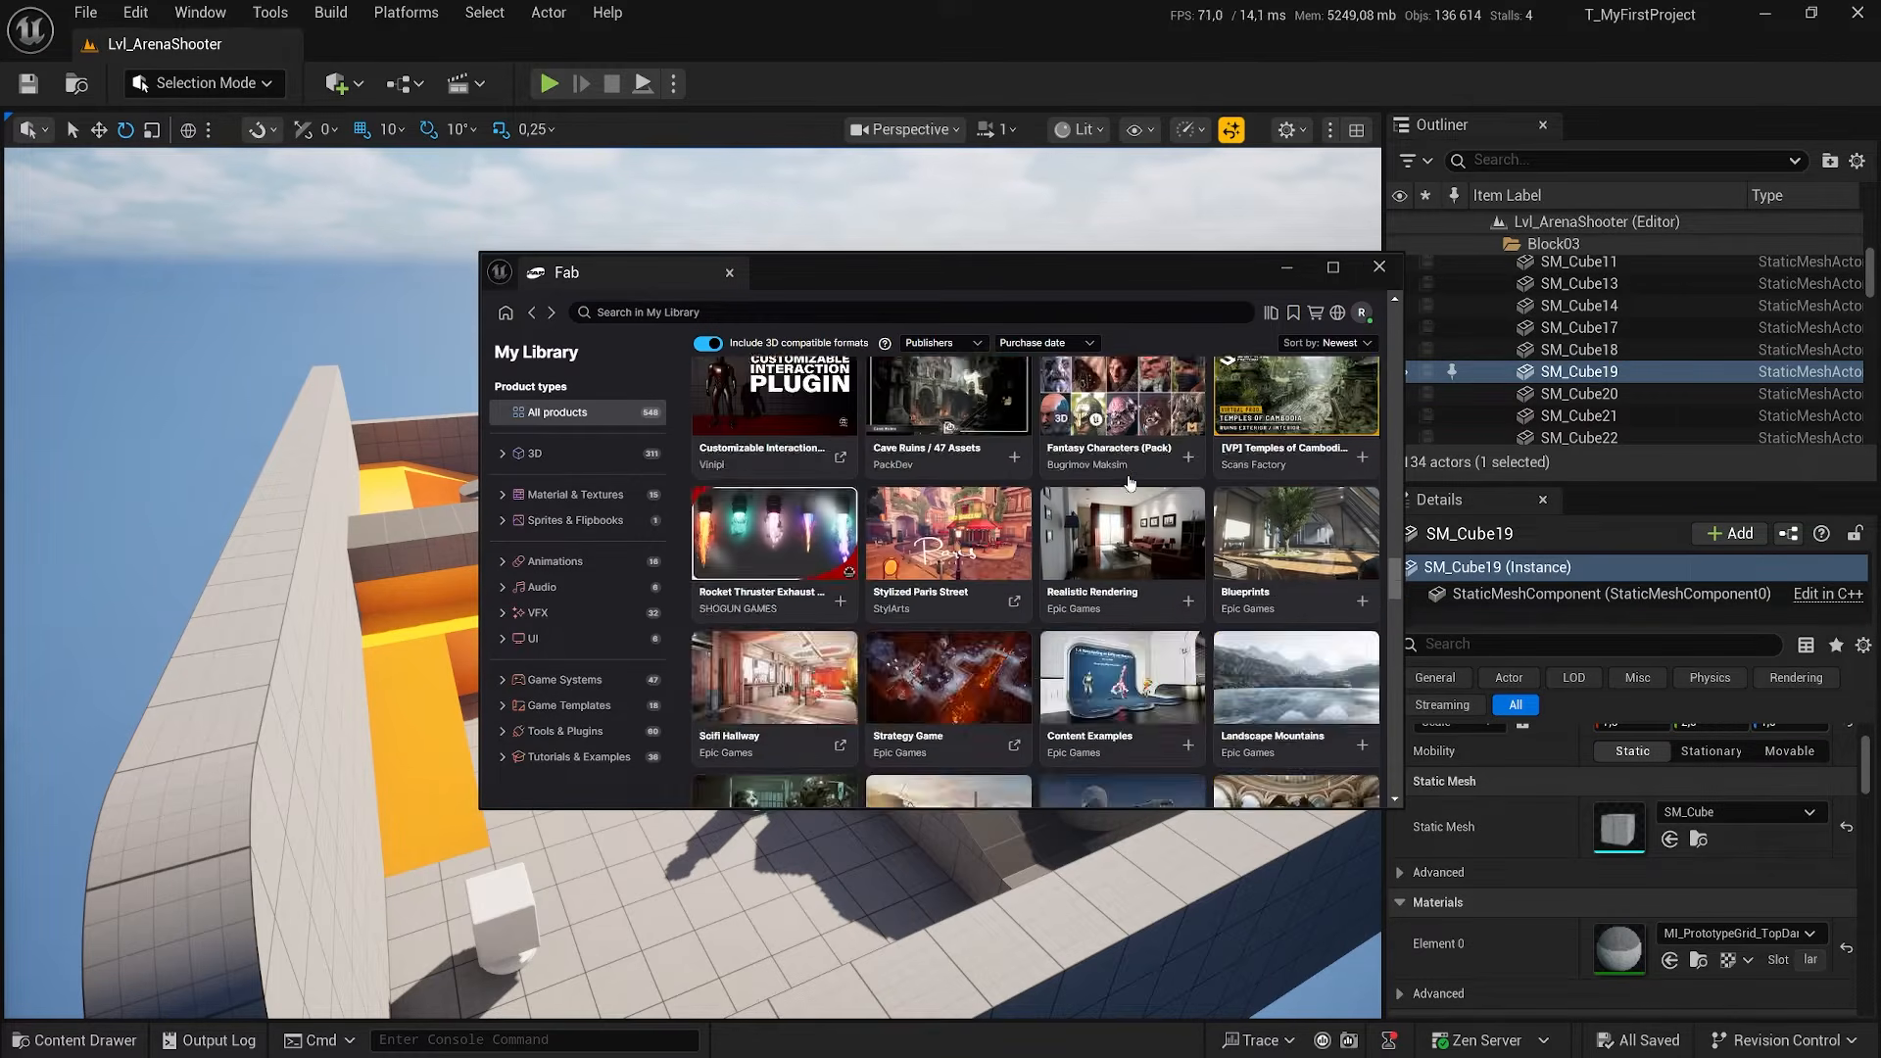
scroll(1129, 474, "down", 10)
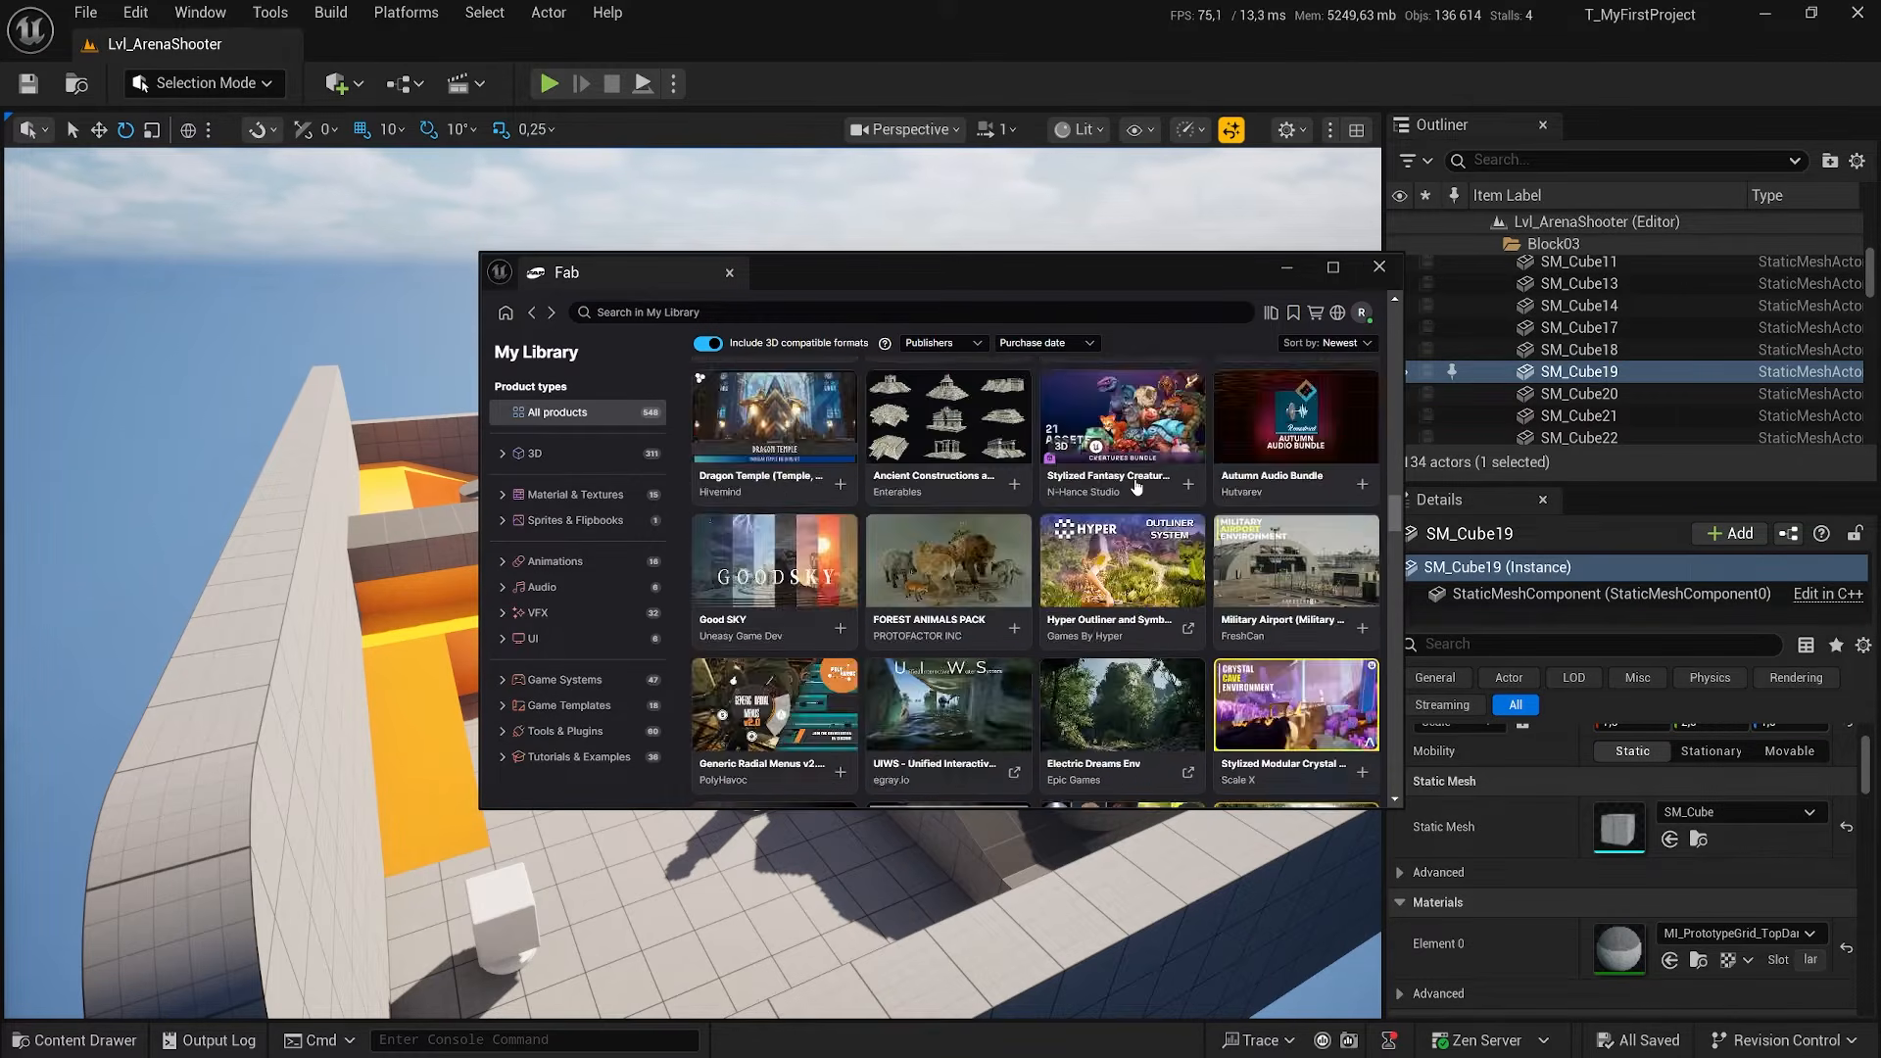
scroll(1135, 487, "up", 2)
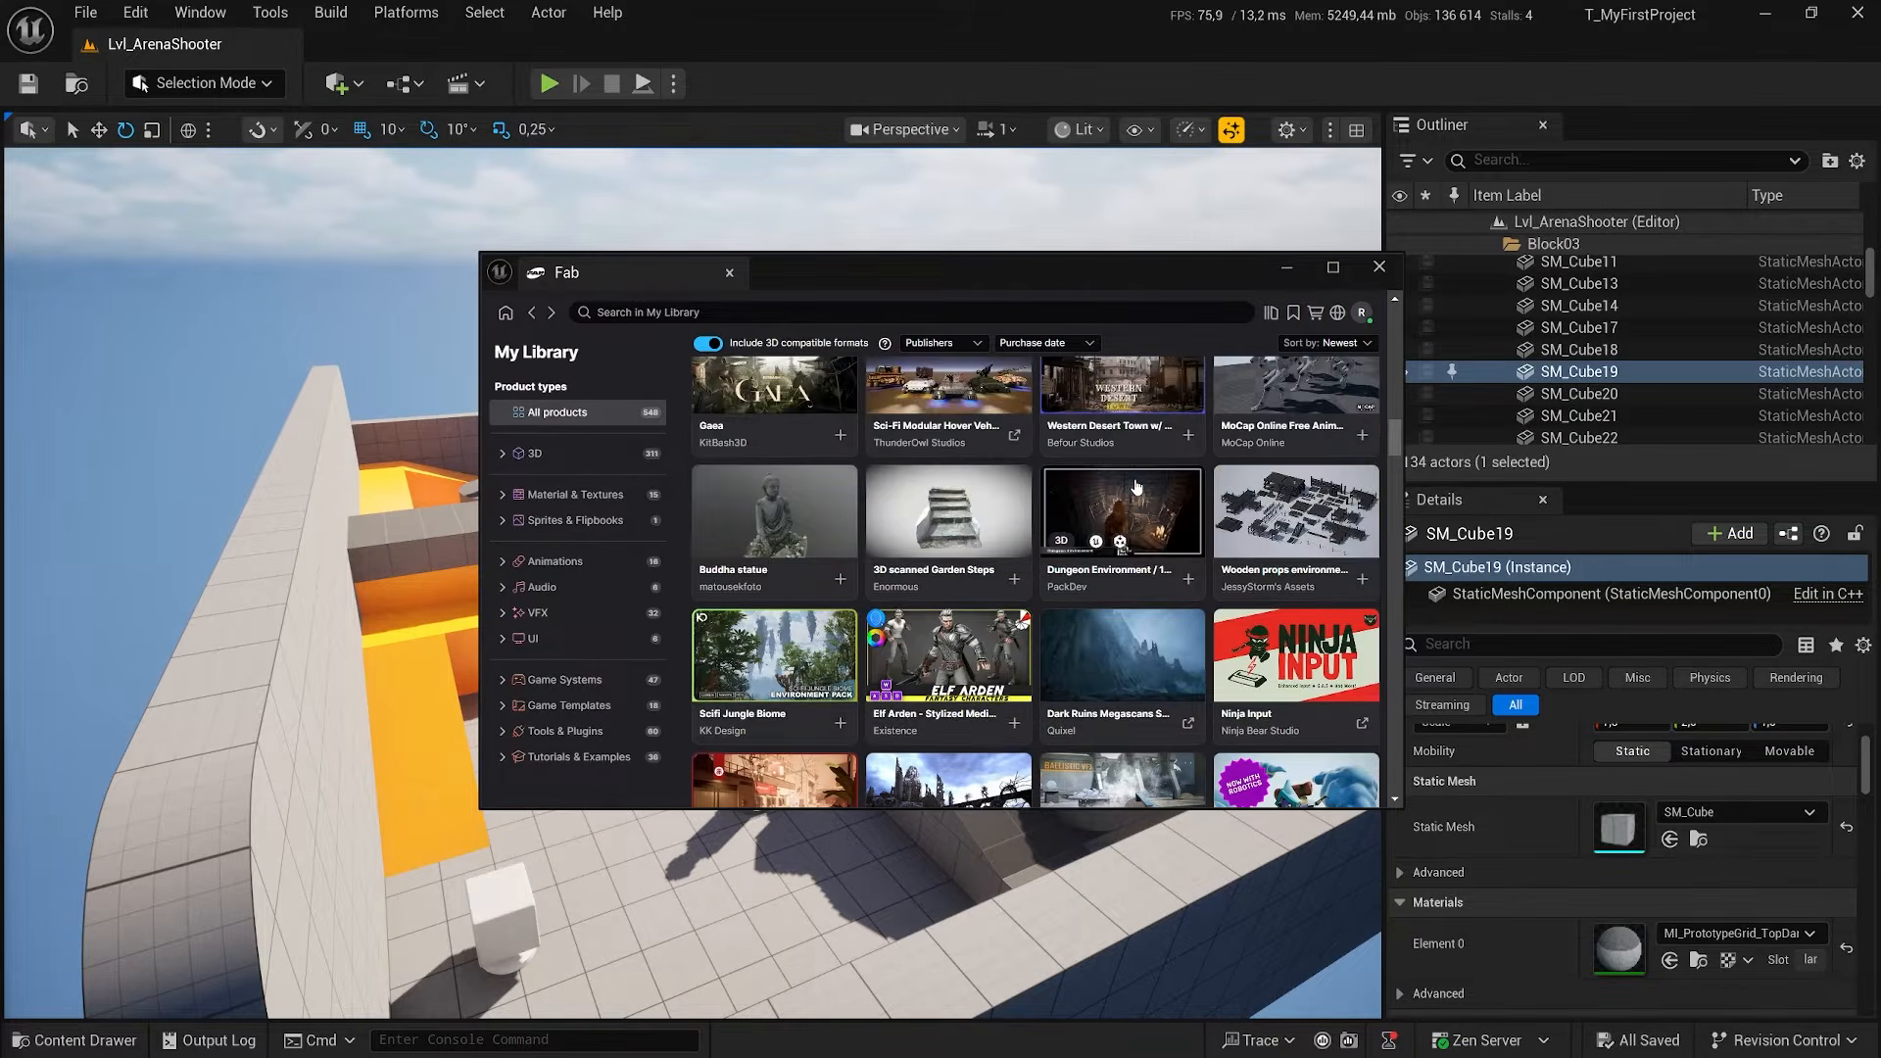
scroll(1136, 487, "up", 10)
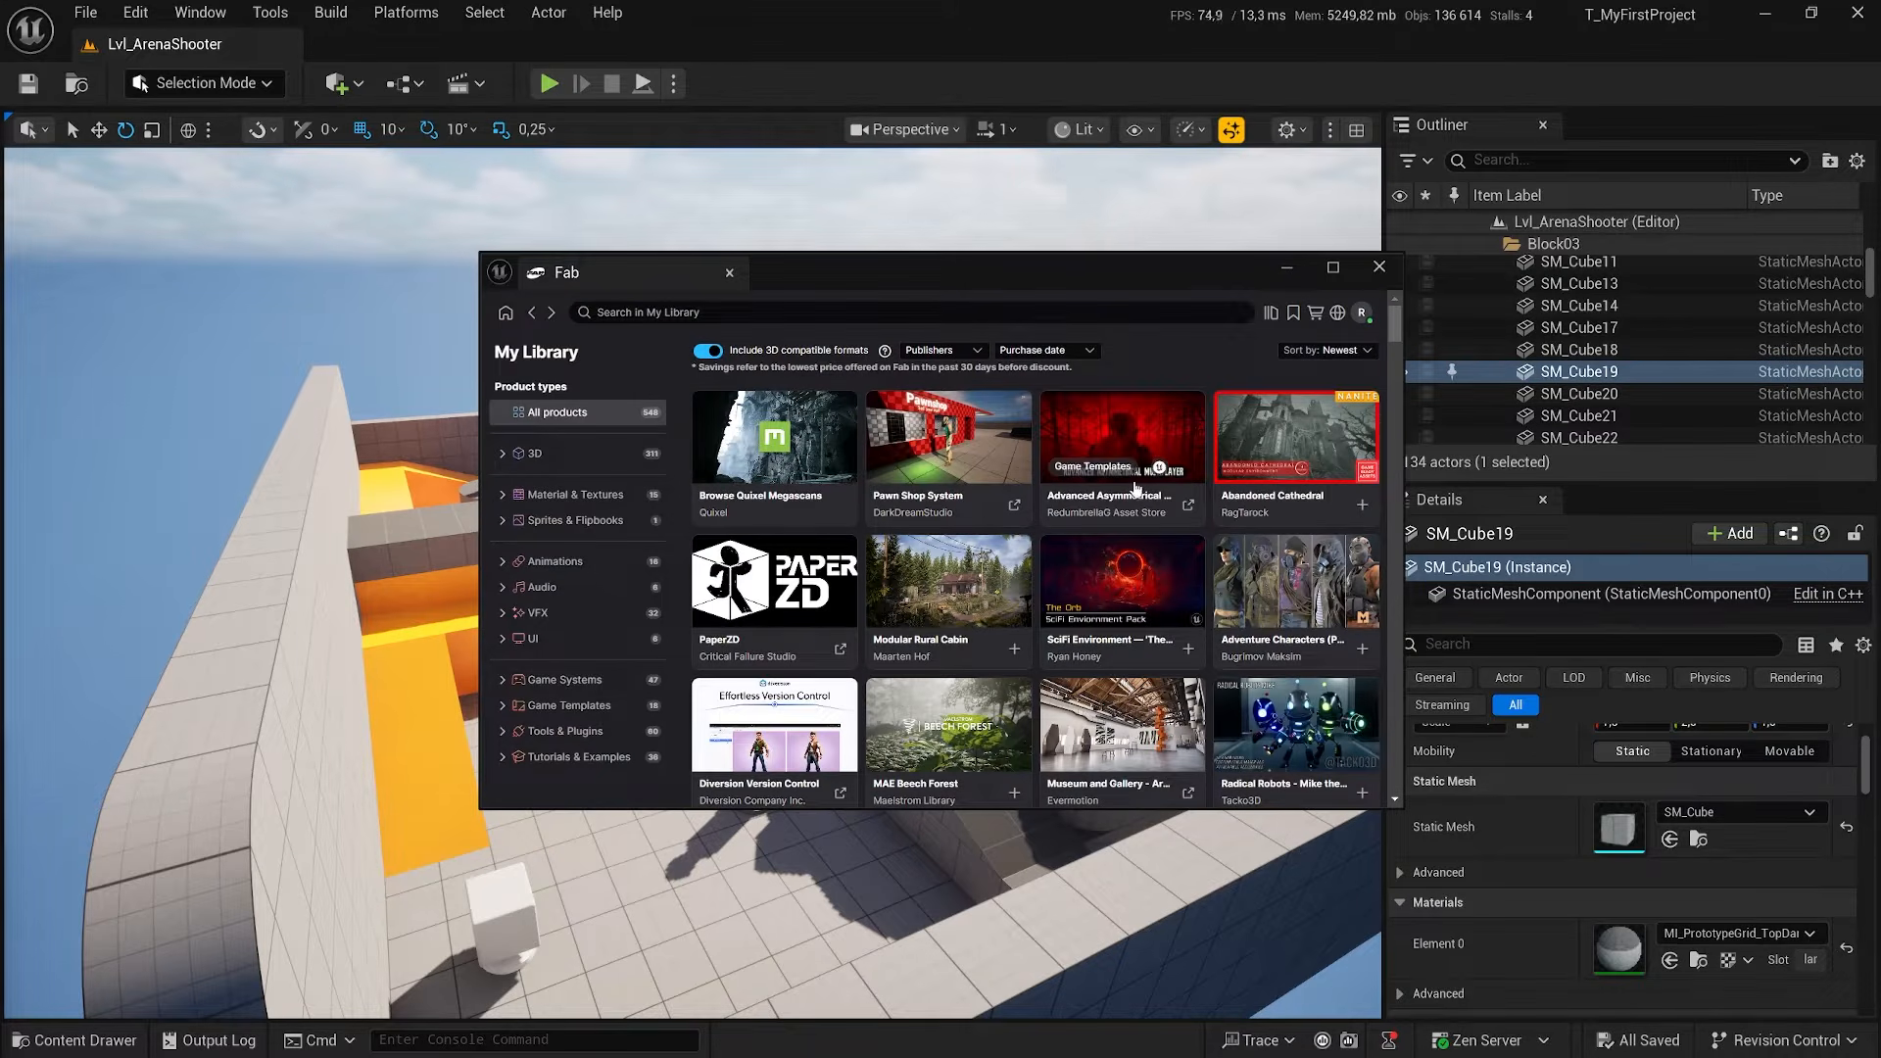
Return to Fab's Discover page and filter the 3D Environments category to free products only
left_click(506, 314)
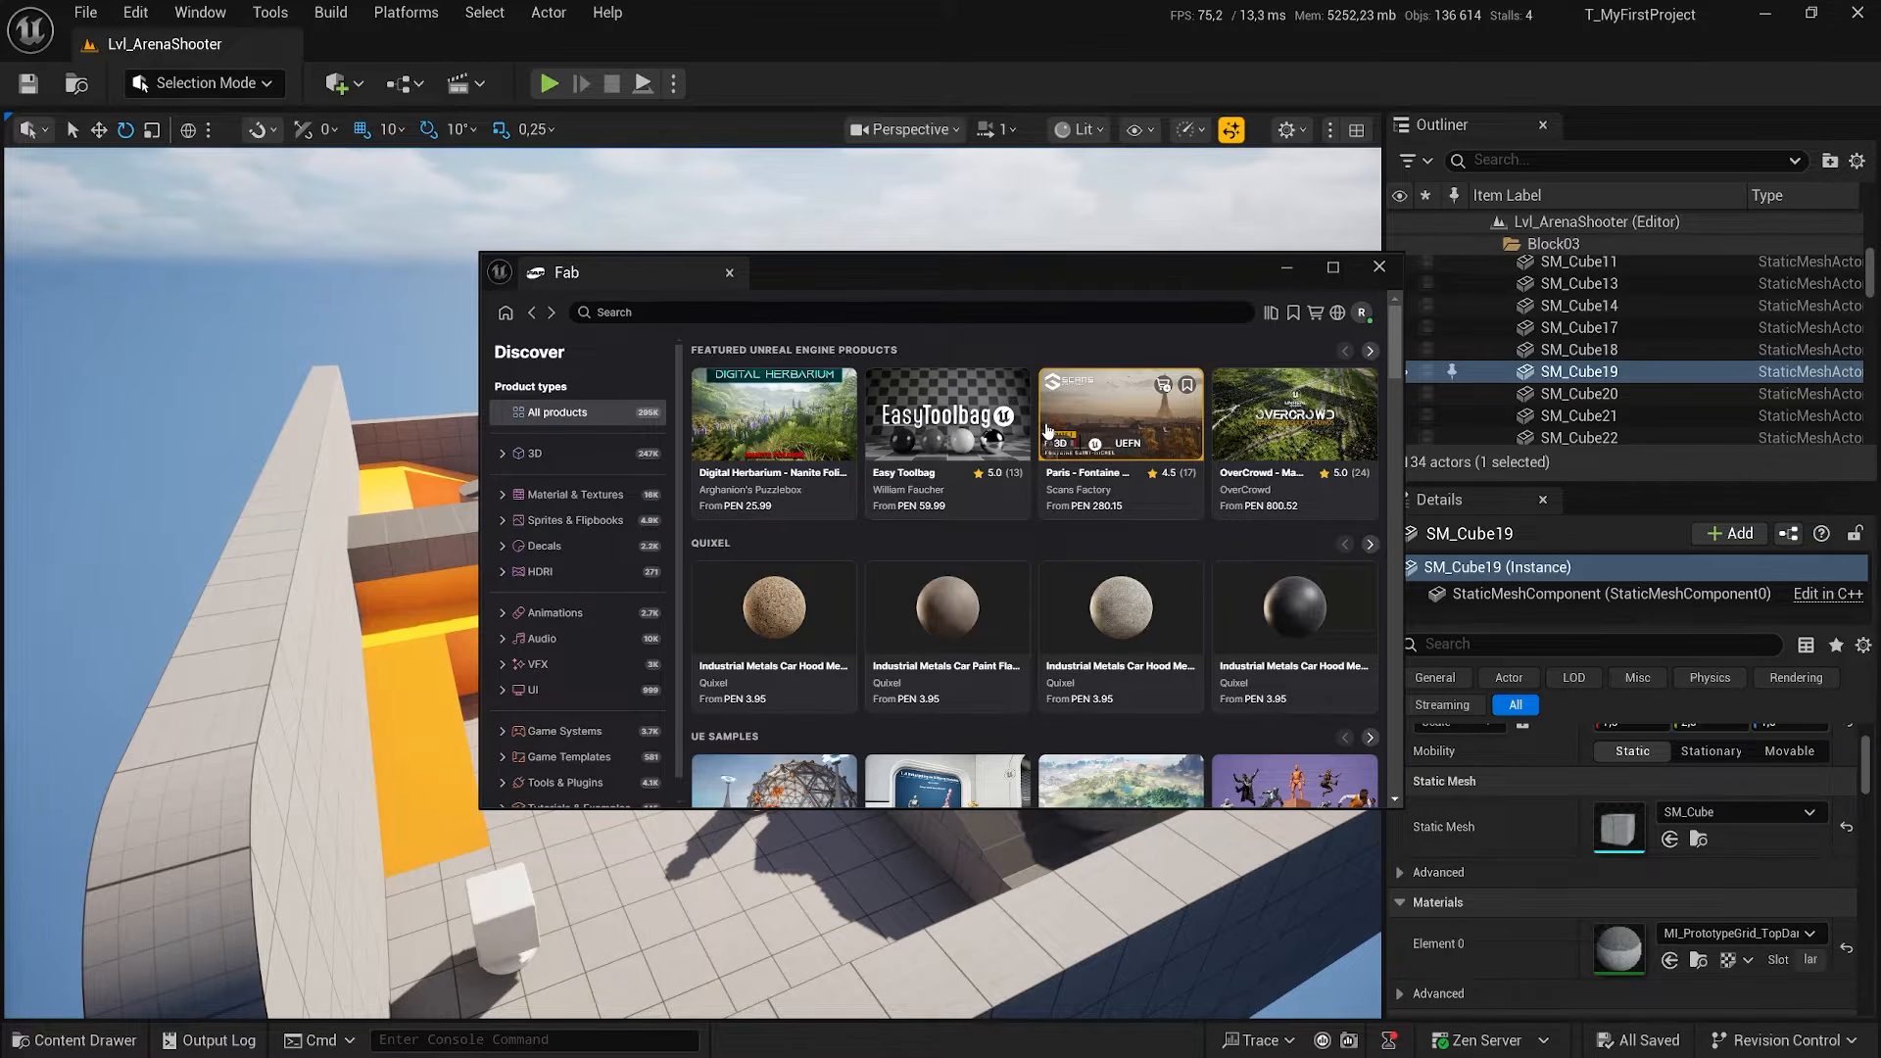
left_click(502, 454)
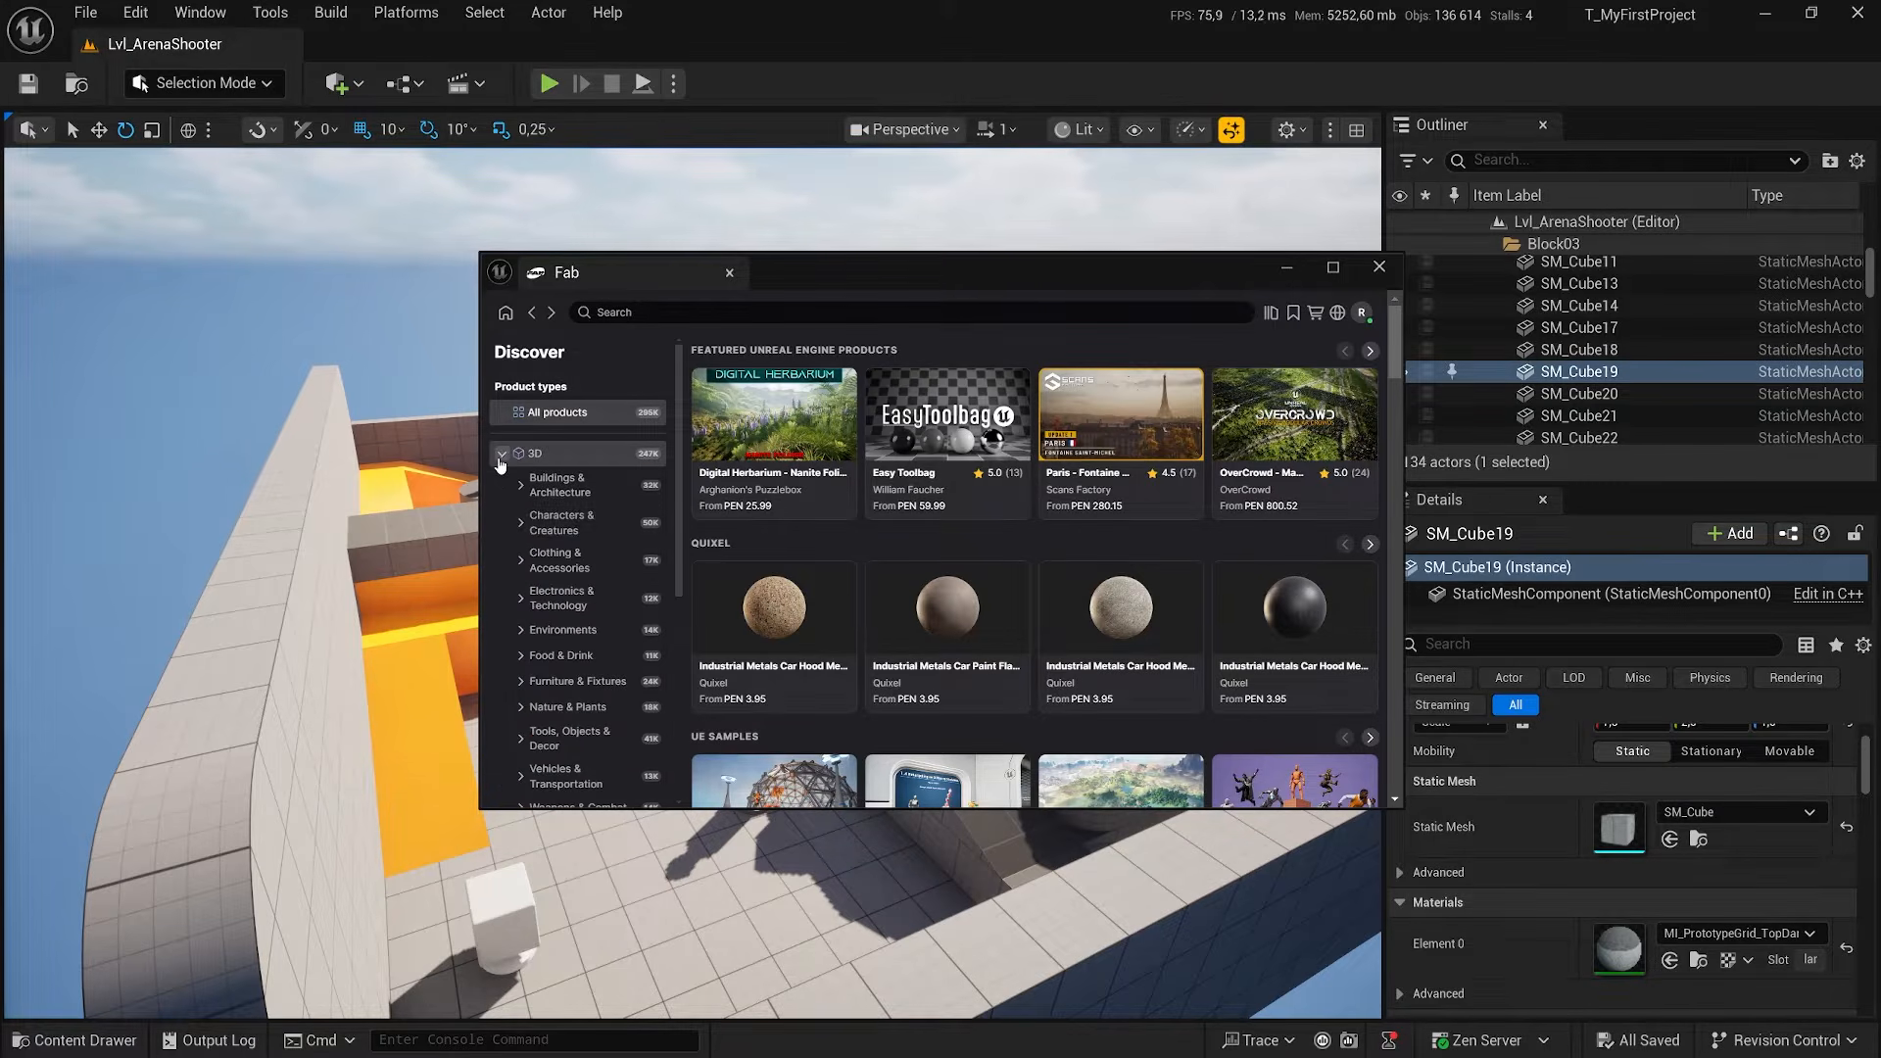
left_click(566, 637)
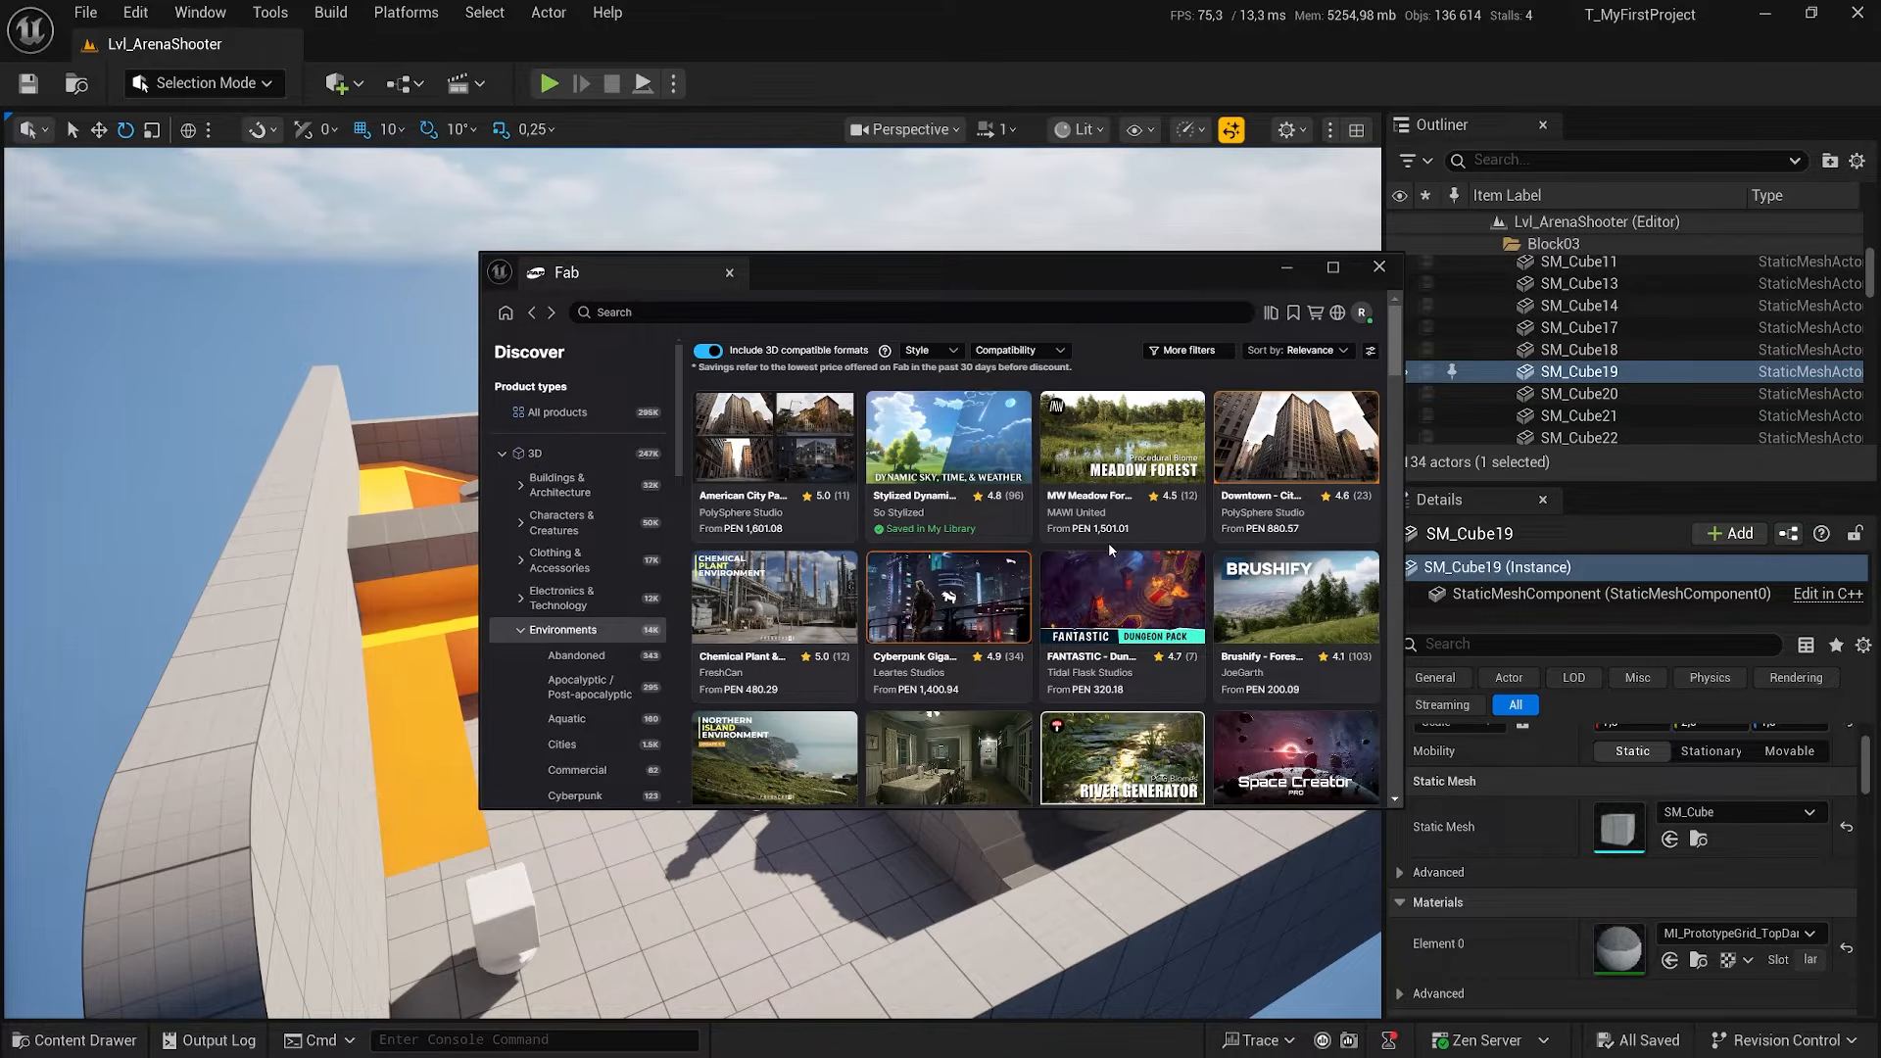
left_click(1196, 355)
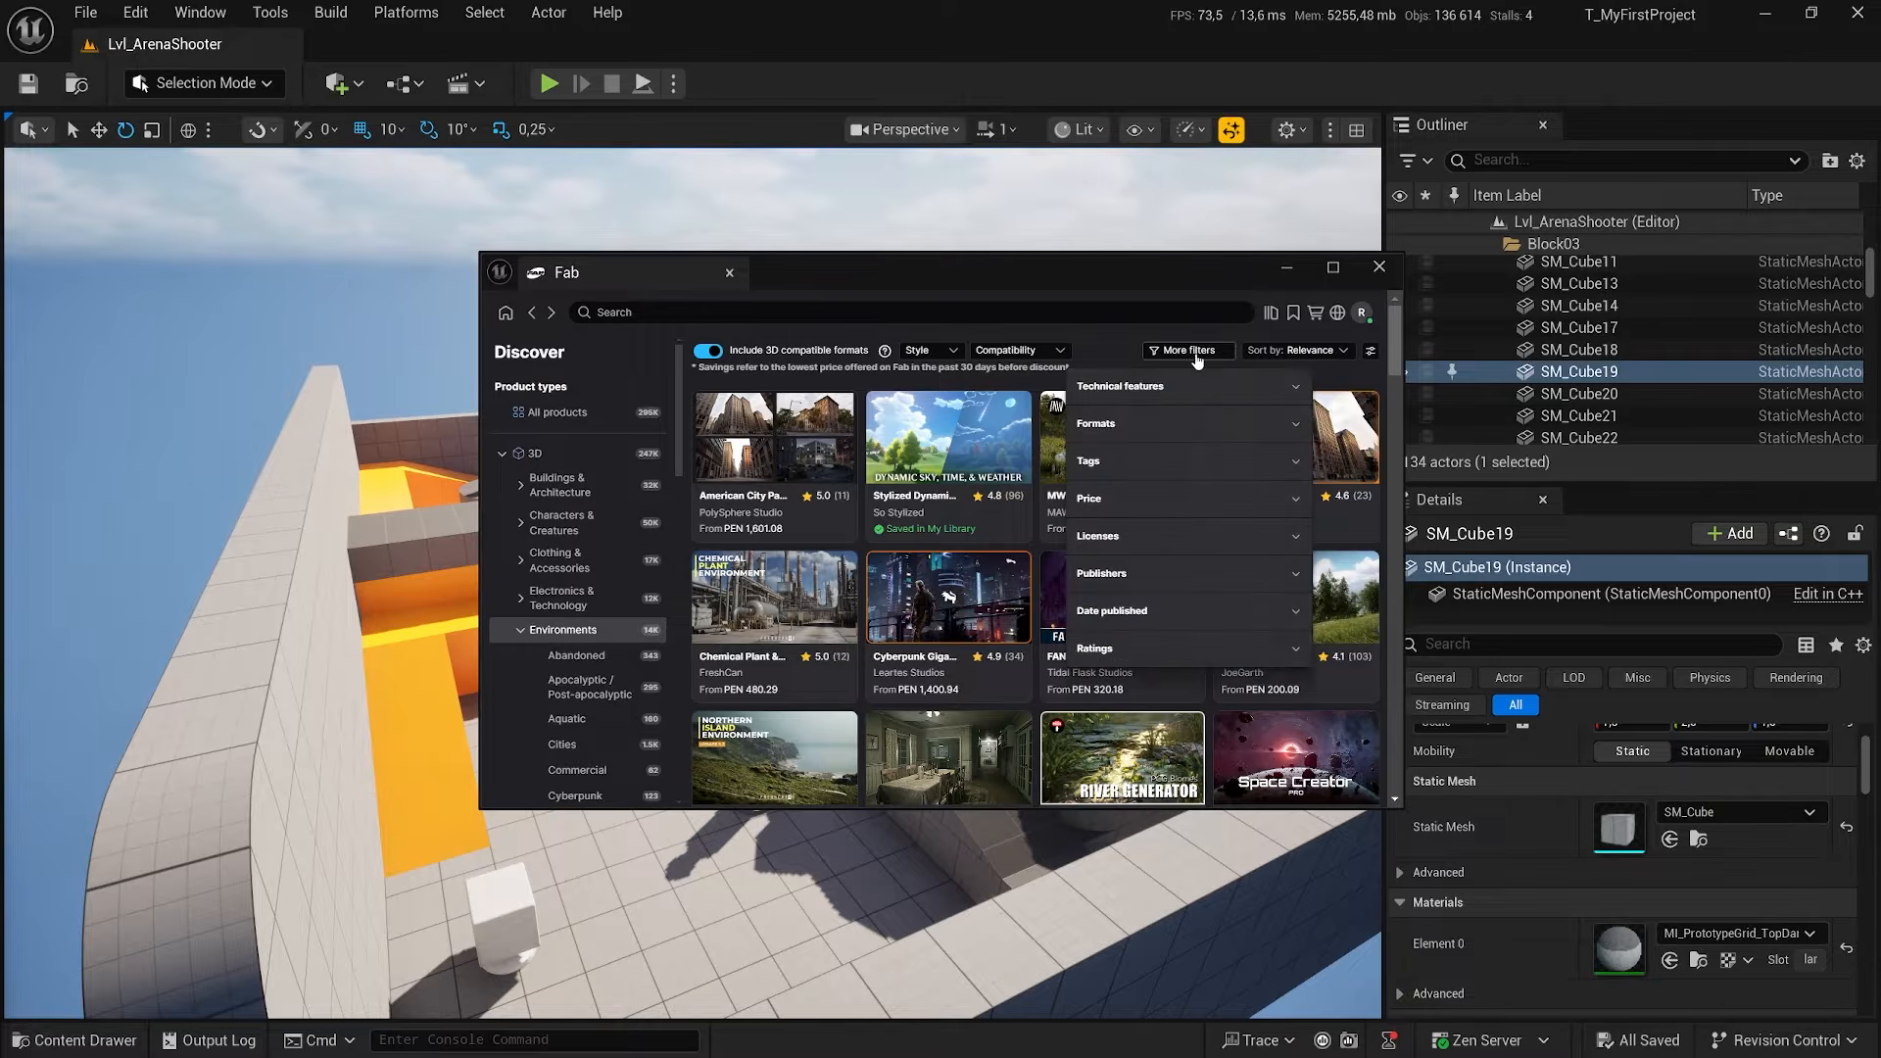
left_click(1143, 504)
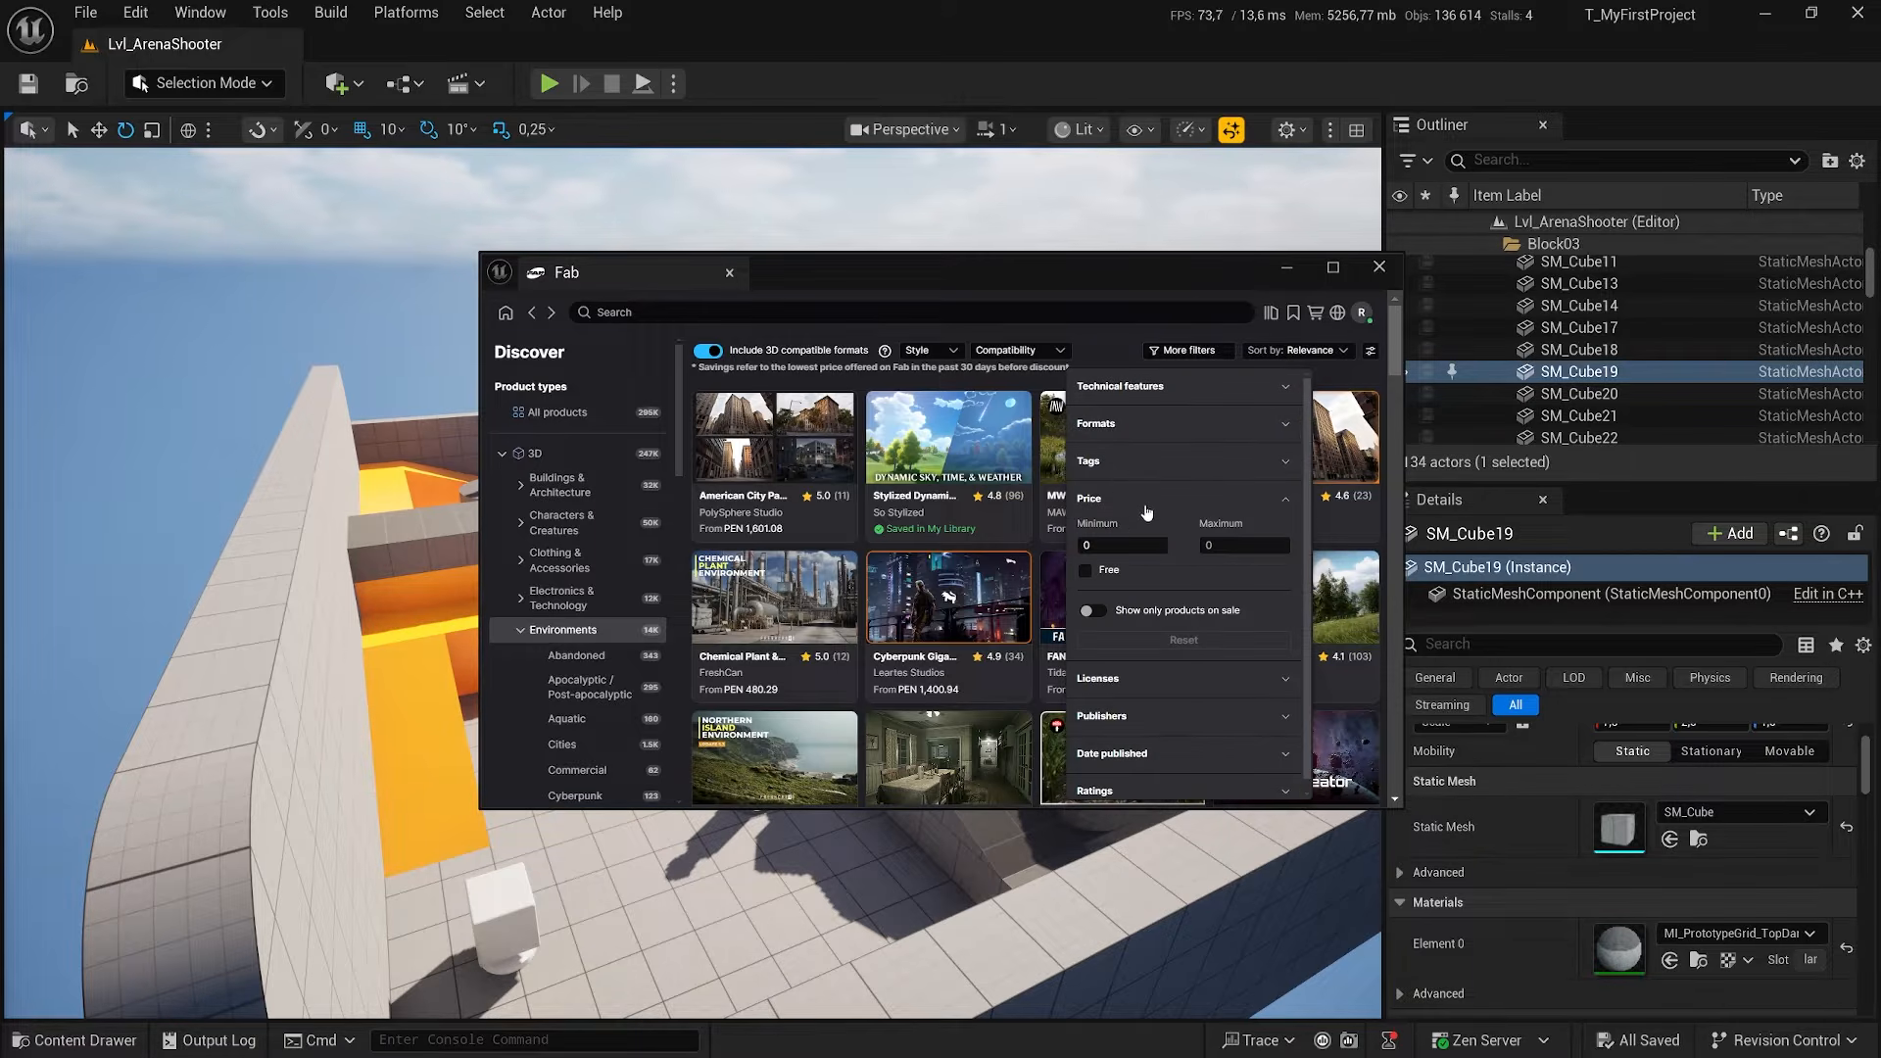
left_click(1094, 577)
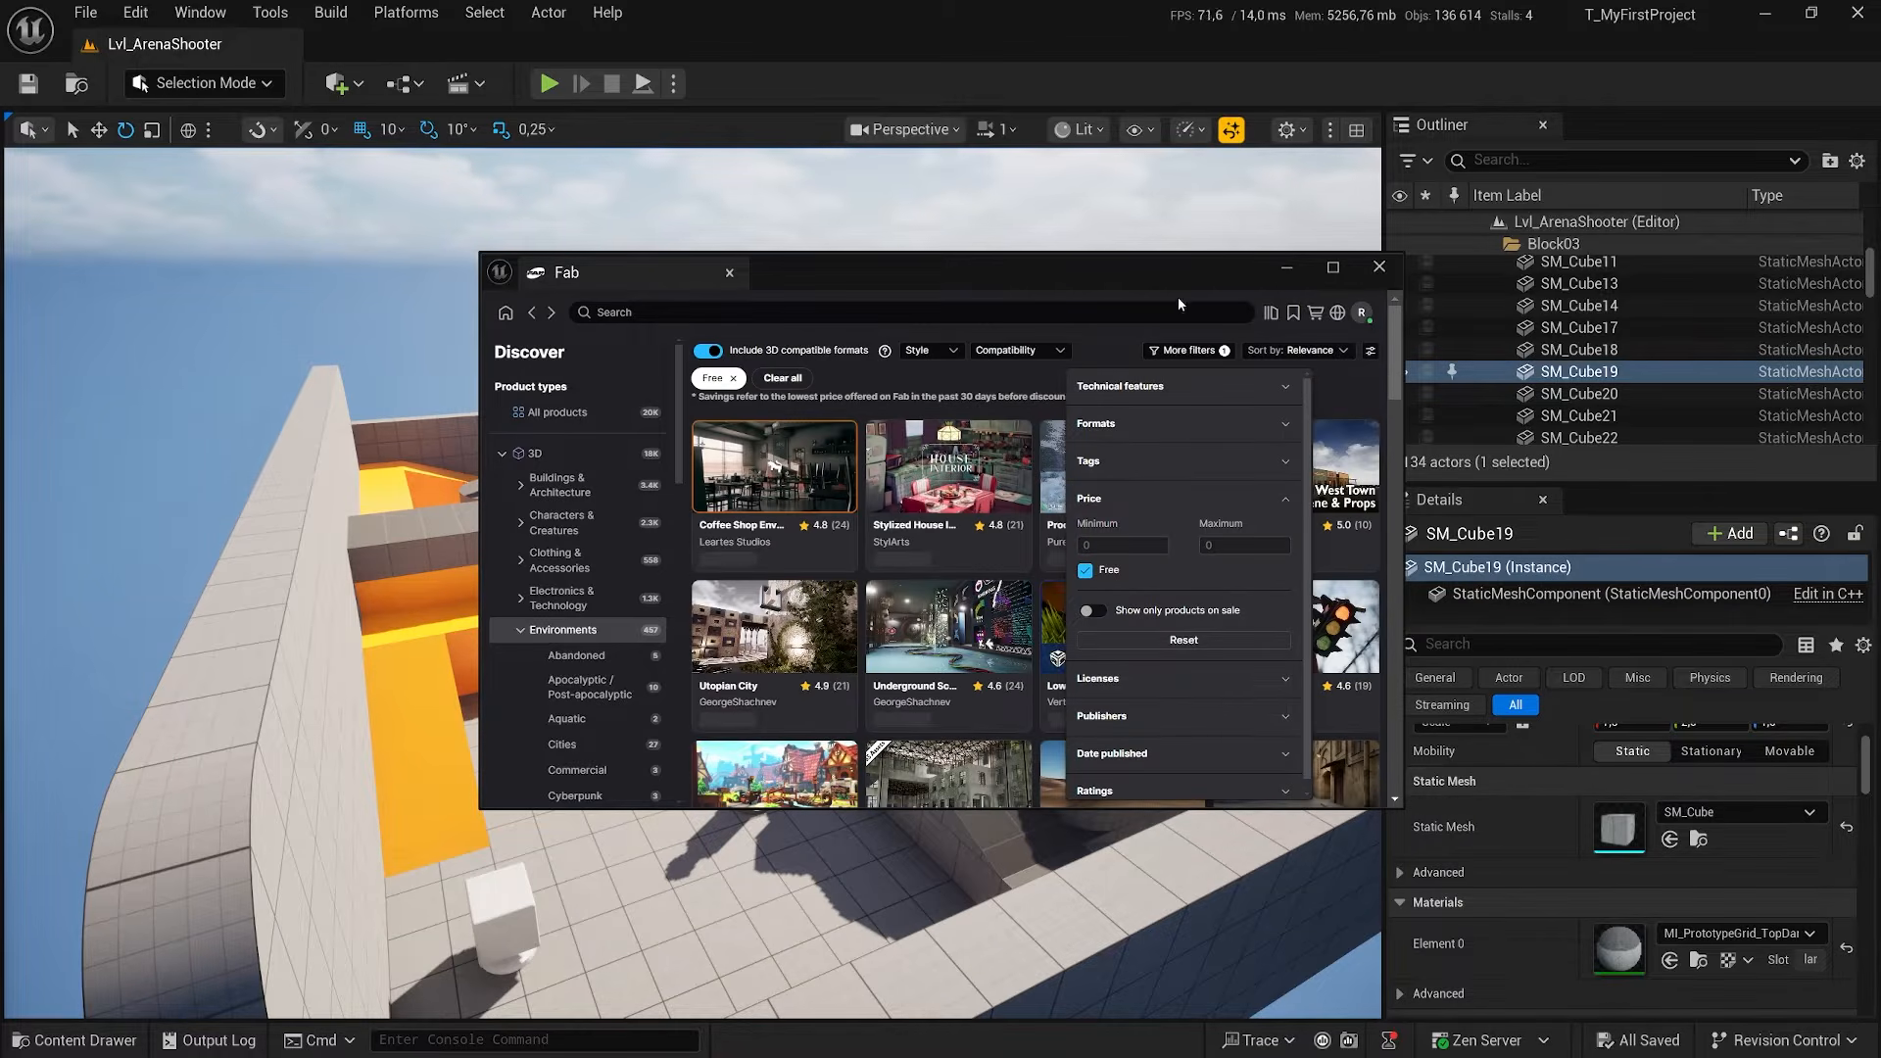
left_click(1114, 353)
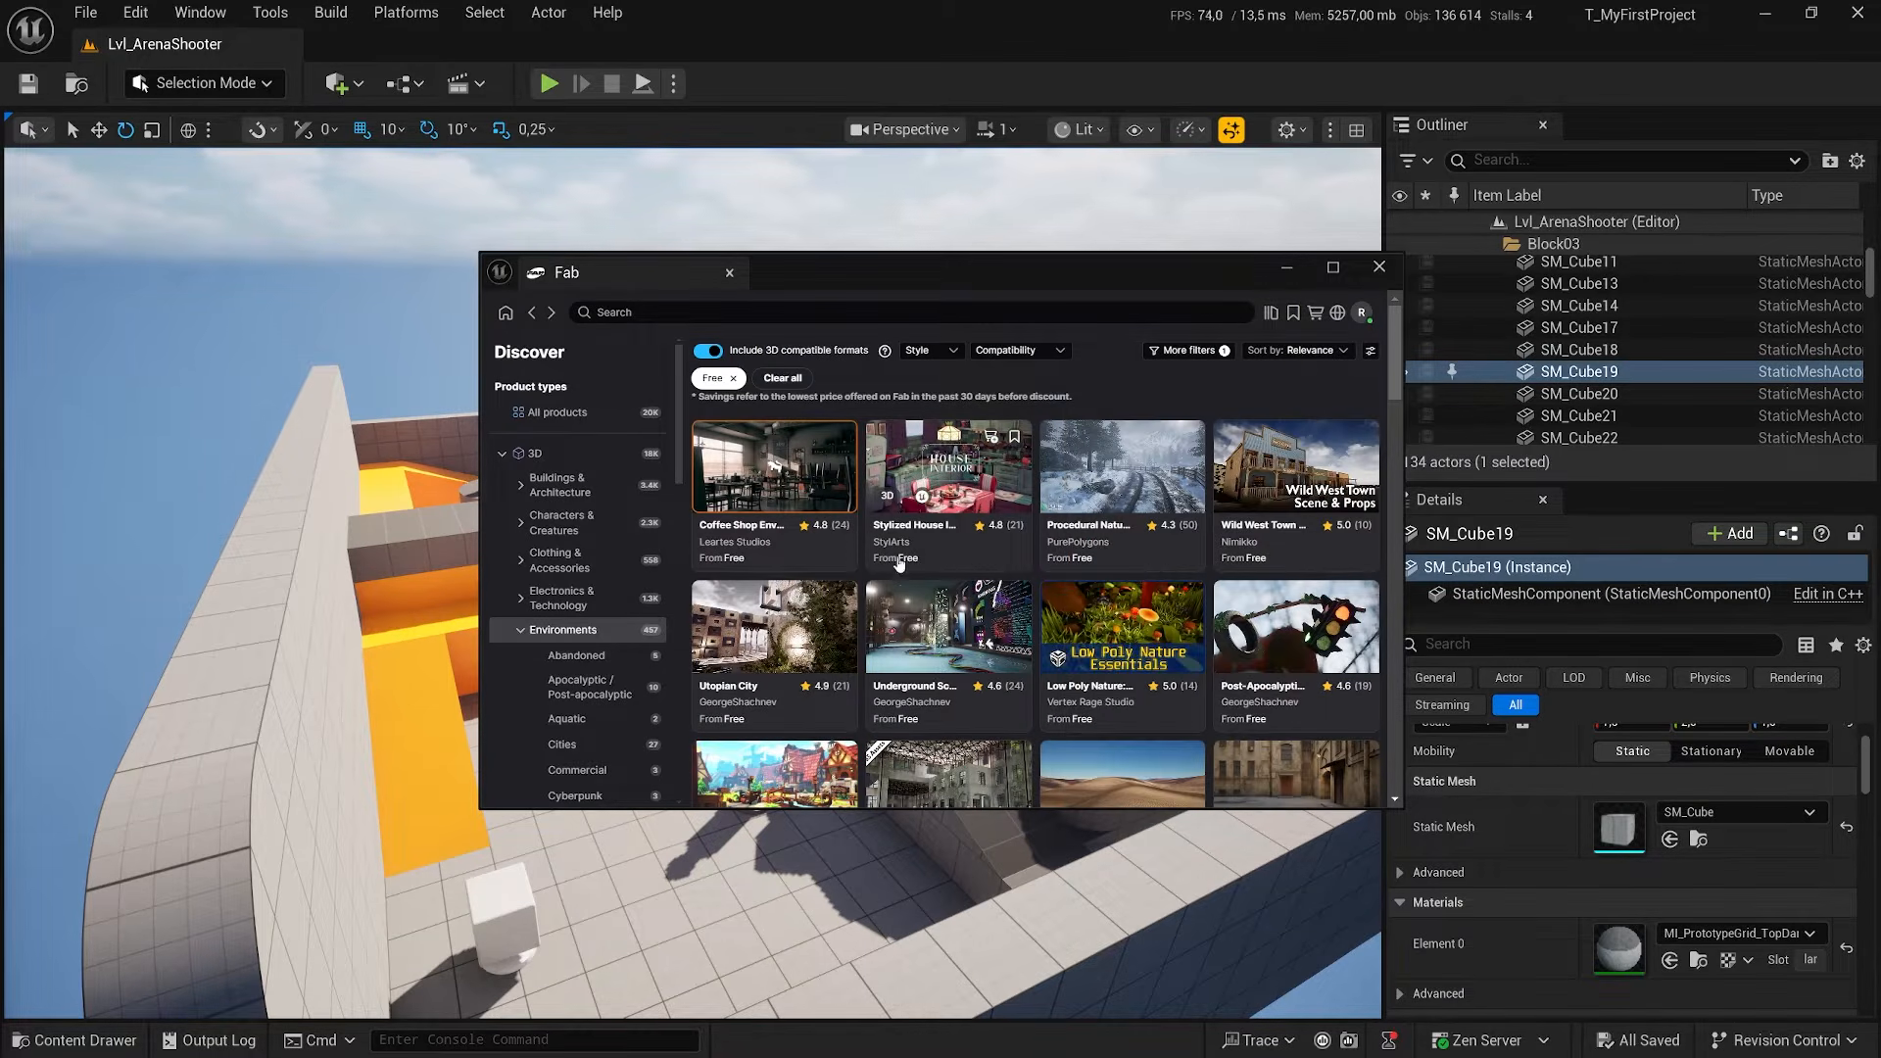
Restrict the free environment products to the publisher Epic Games, searching the publishers for "Epic"
scroll(899, 562, "down", 10)
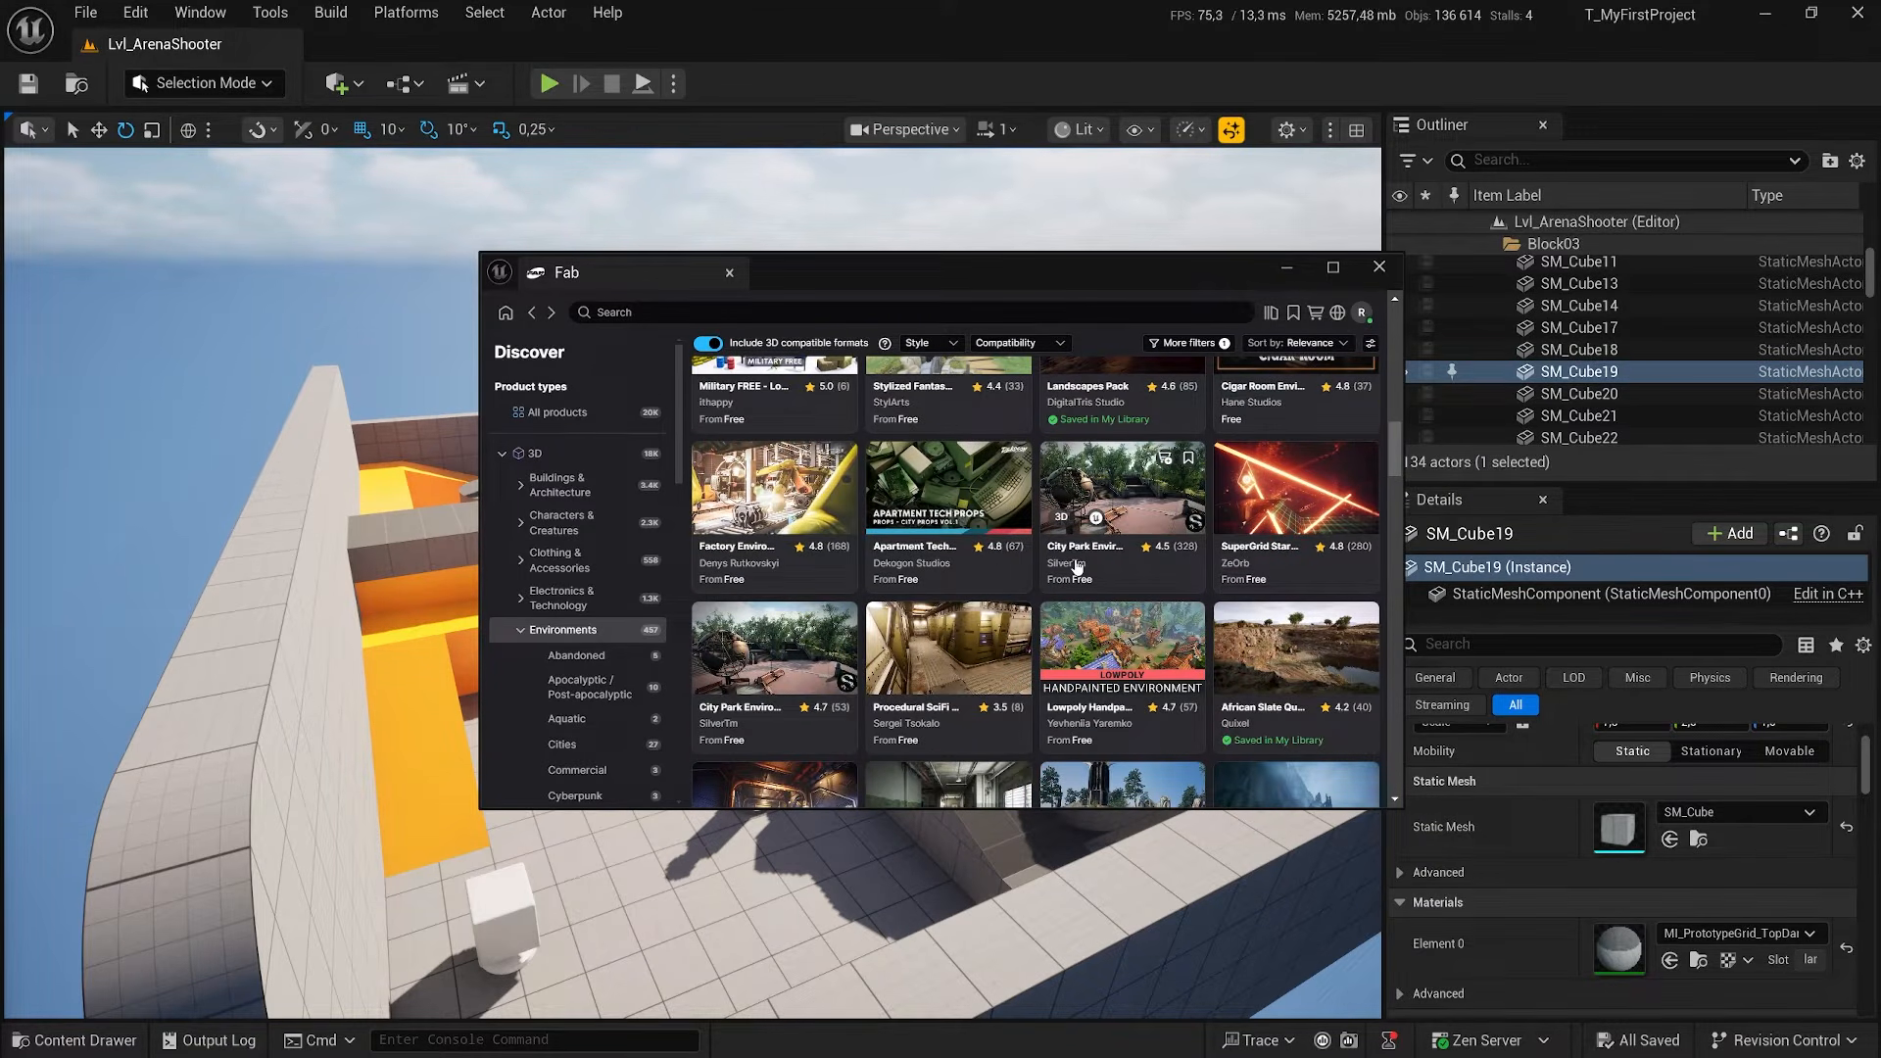
scroll(1076, 566, "up", 10)
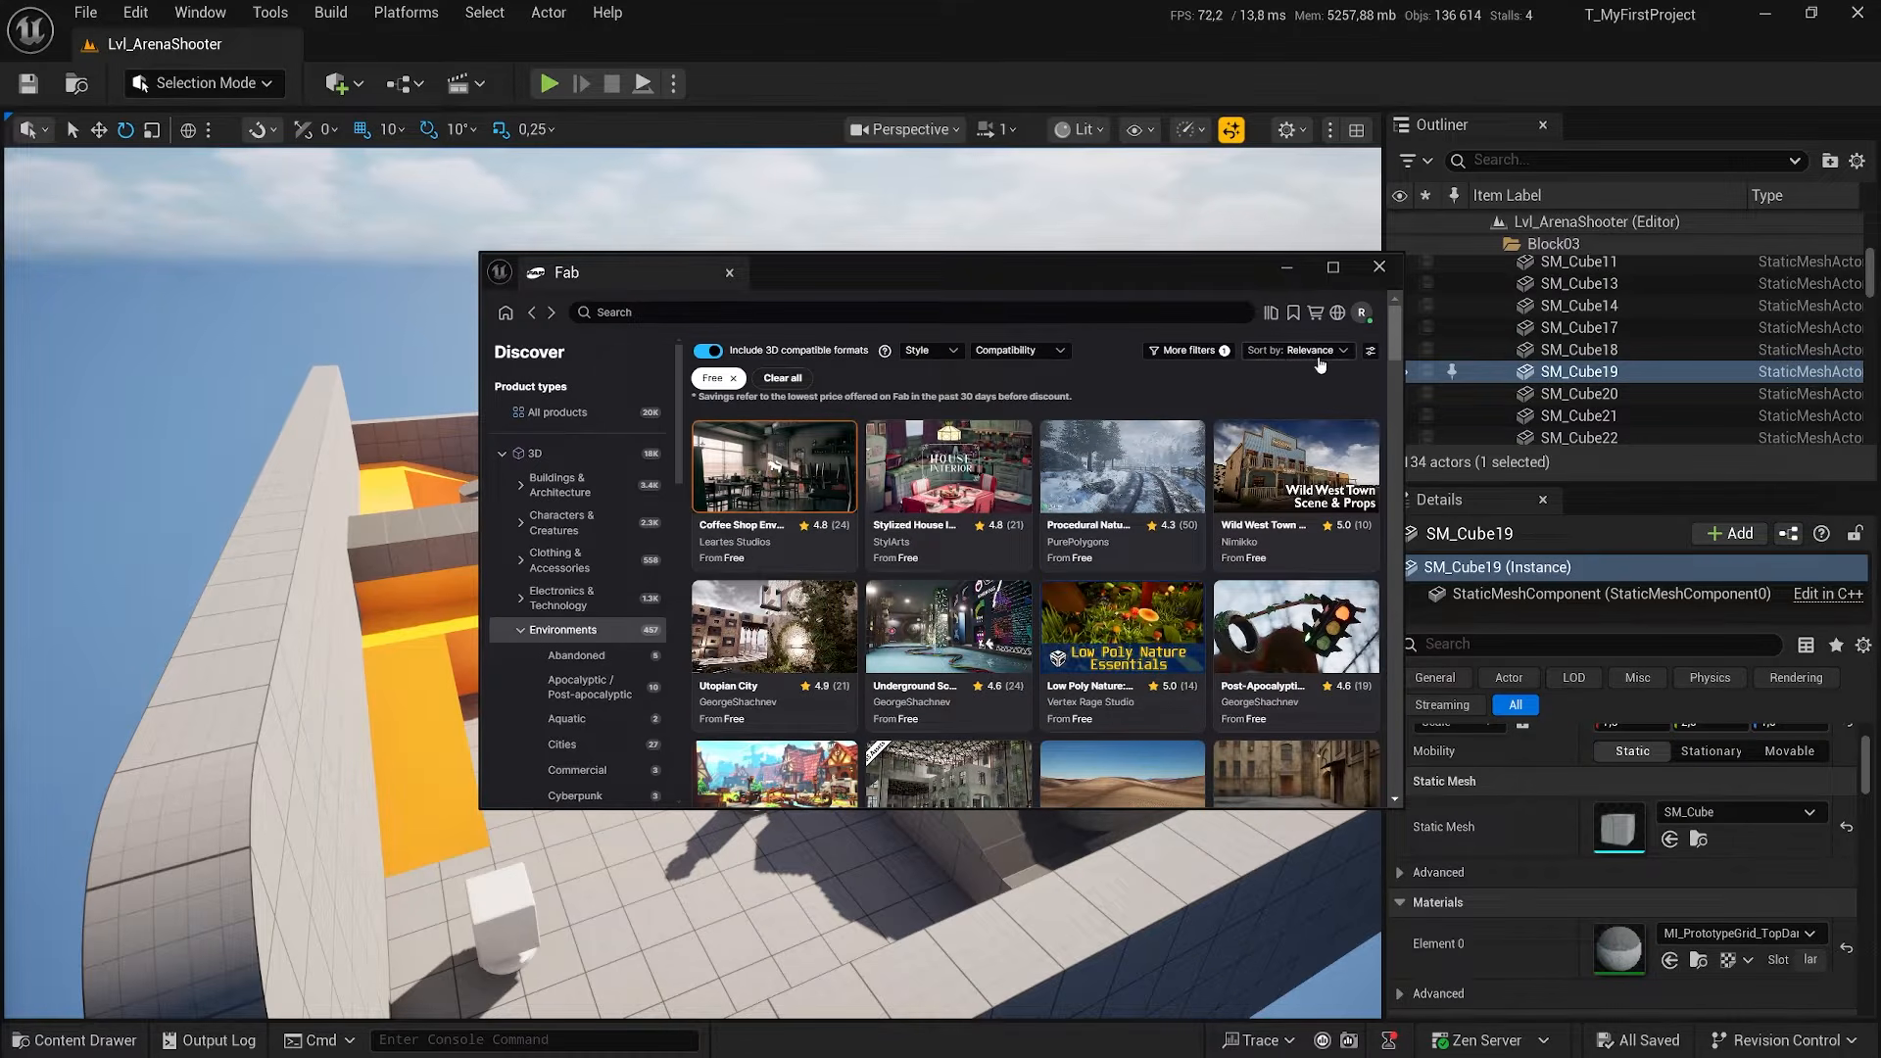
left_click(1191, 350)
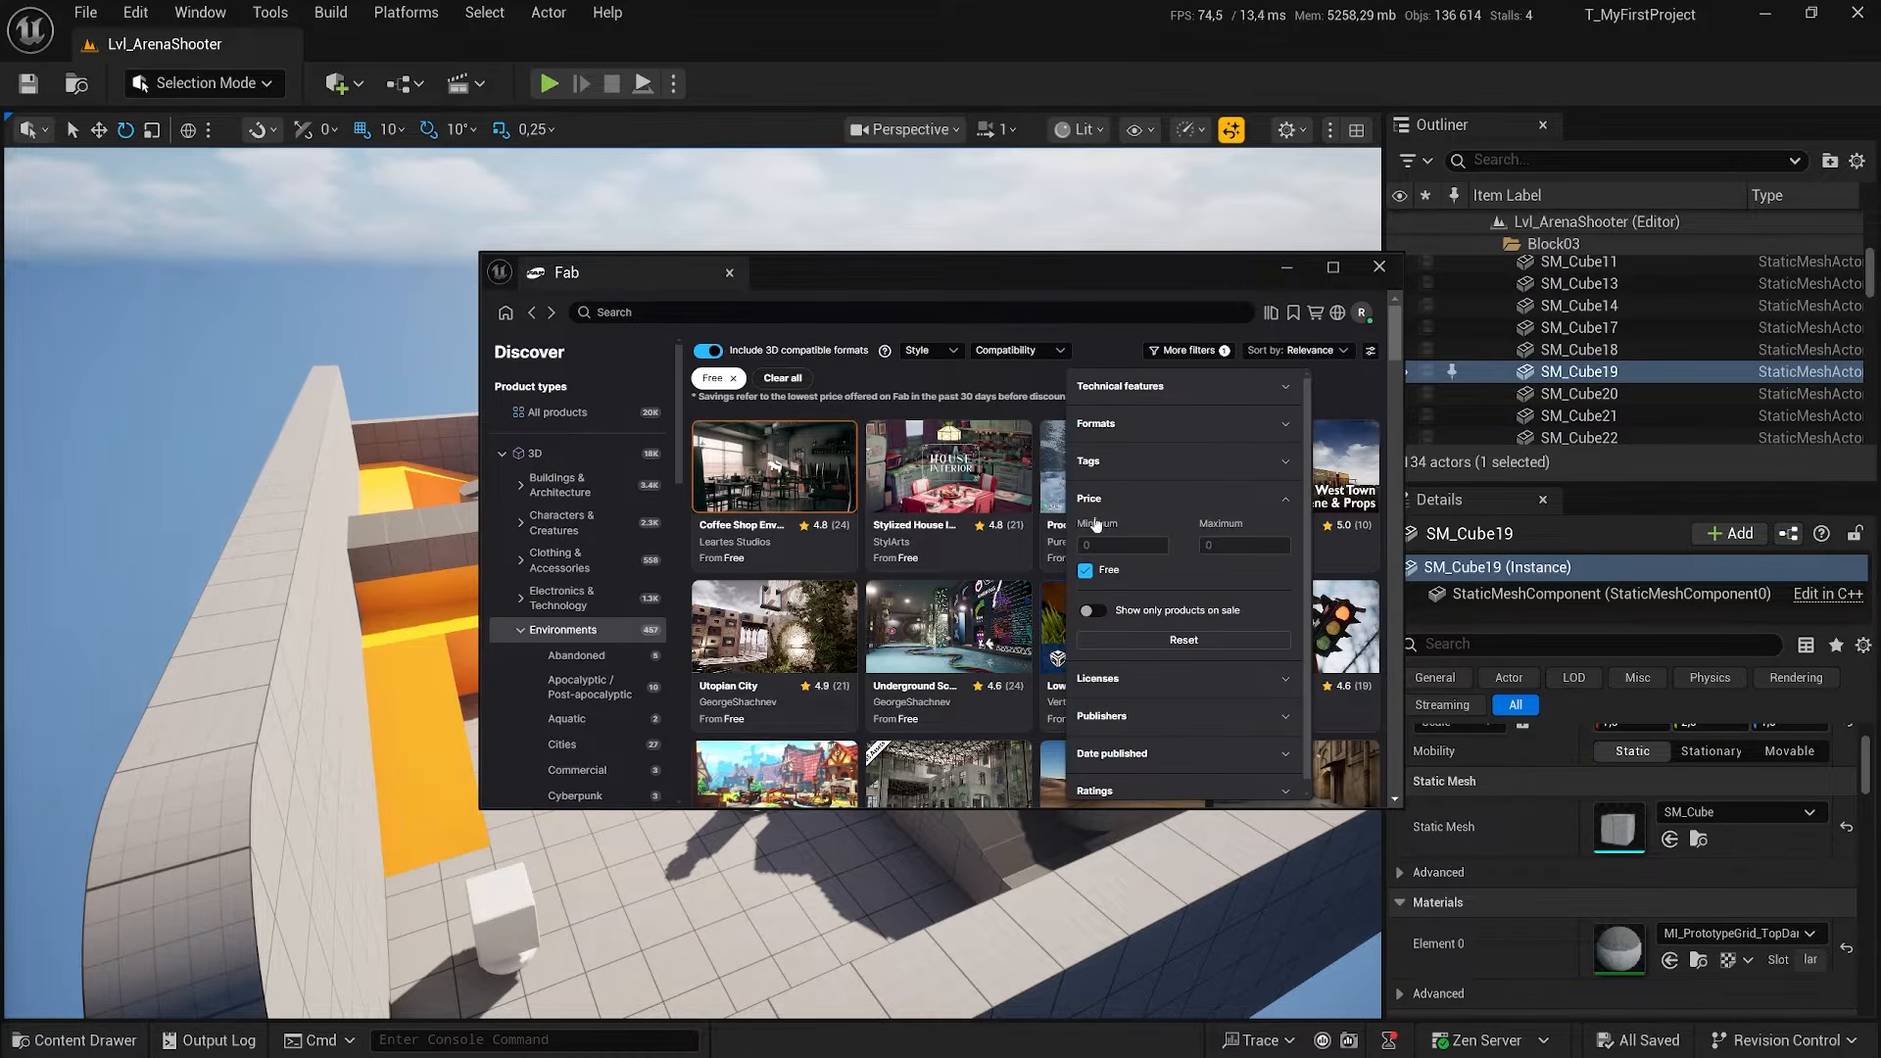
scroll(1113, 586, "down", 1)
left_click(1168, 705)
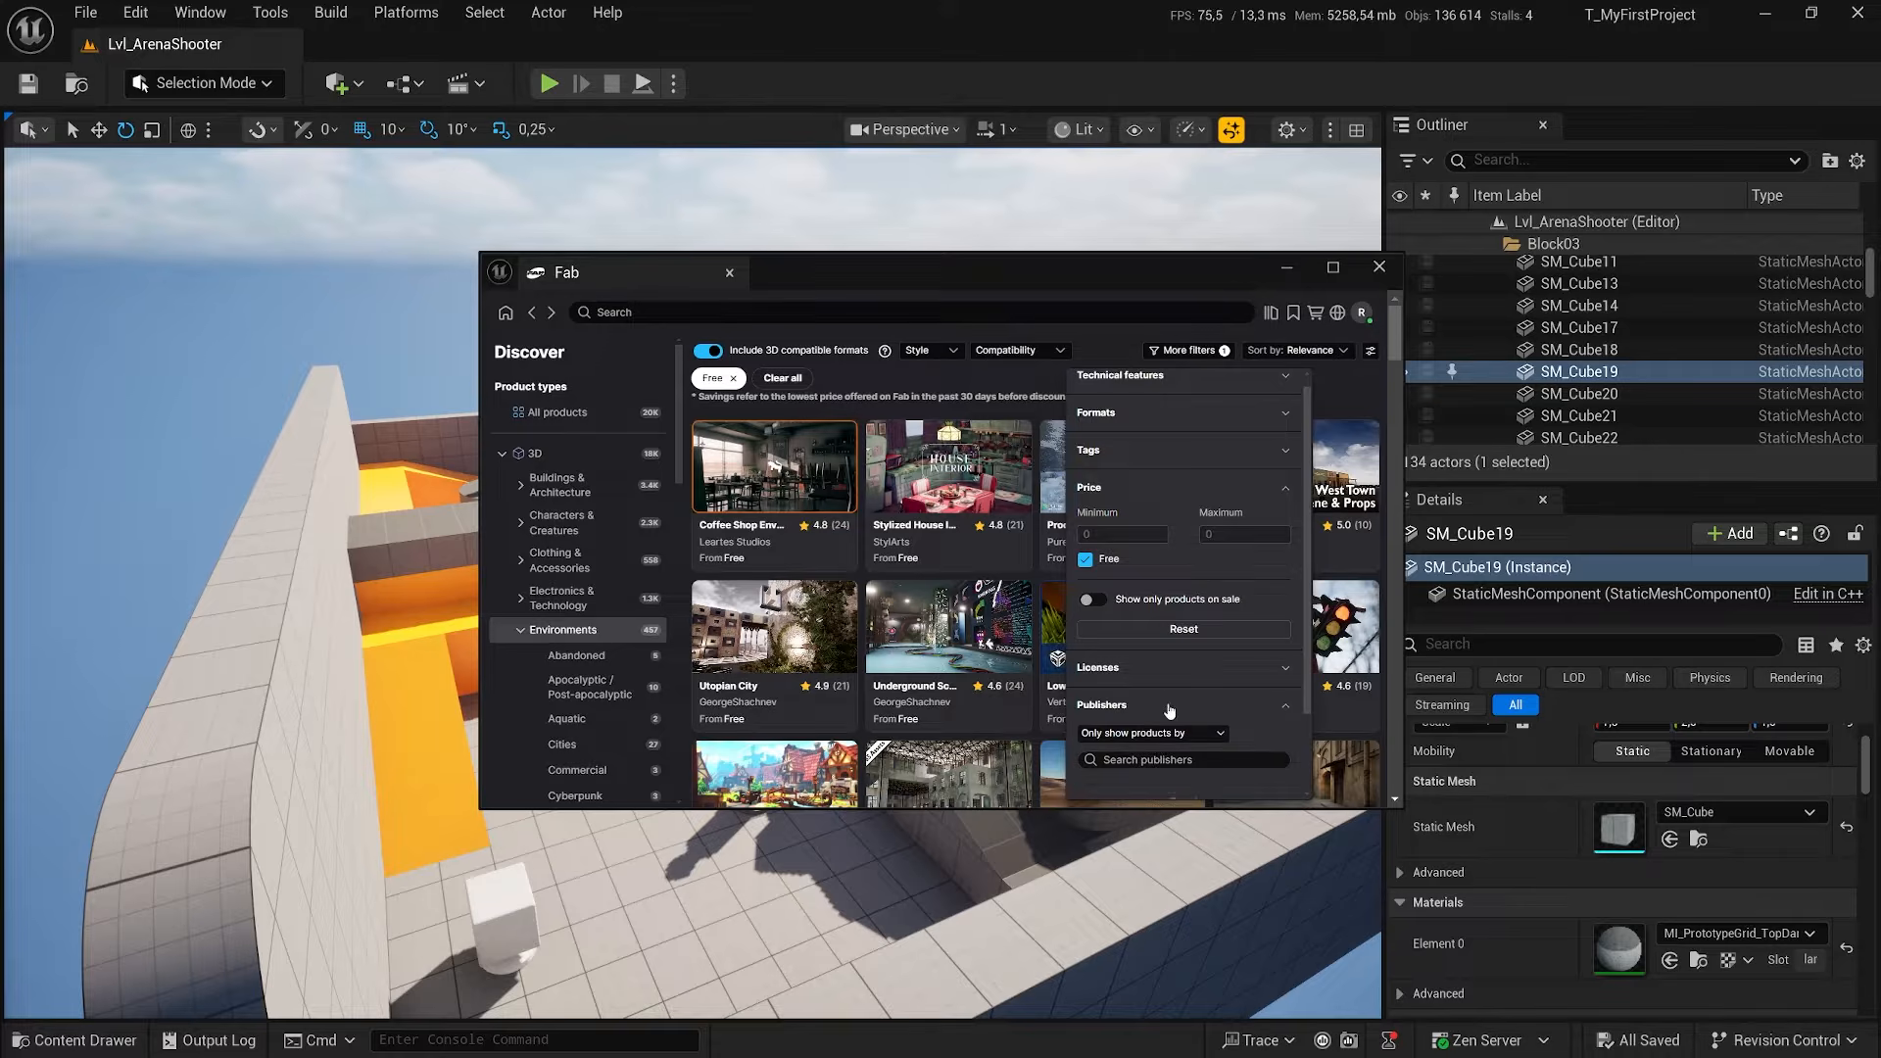
scroll(1147, 686, "down", 1)
left_click(1111, 645)
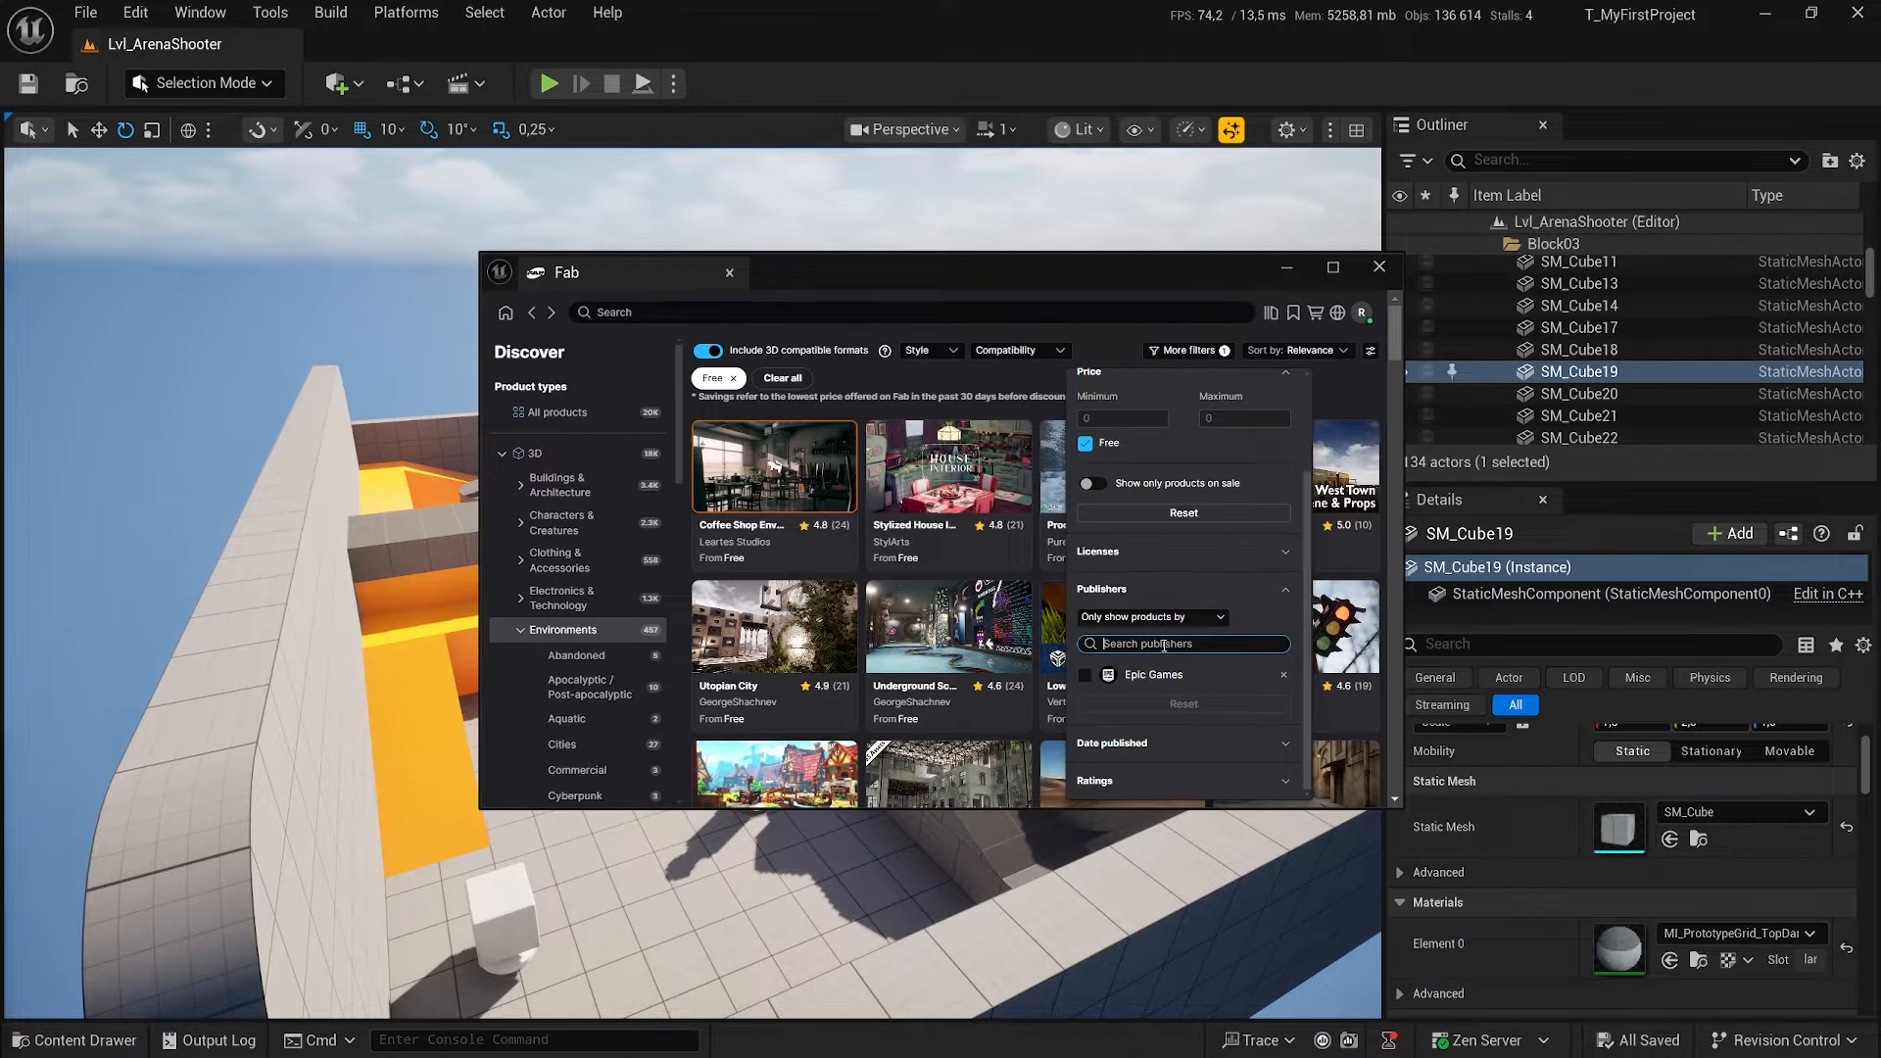
type("Epic")
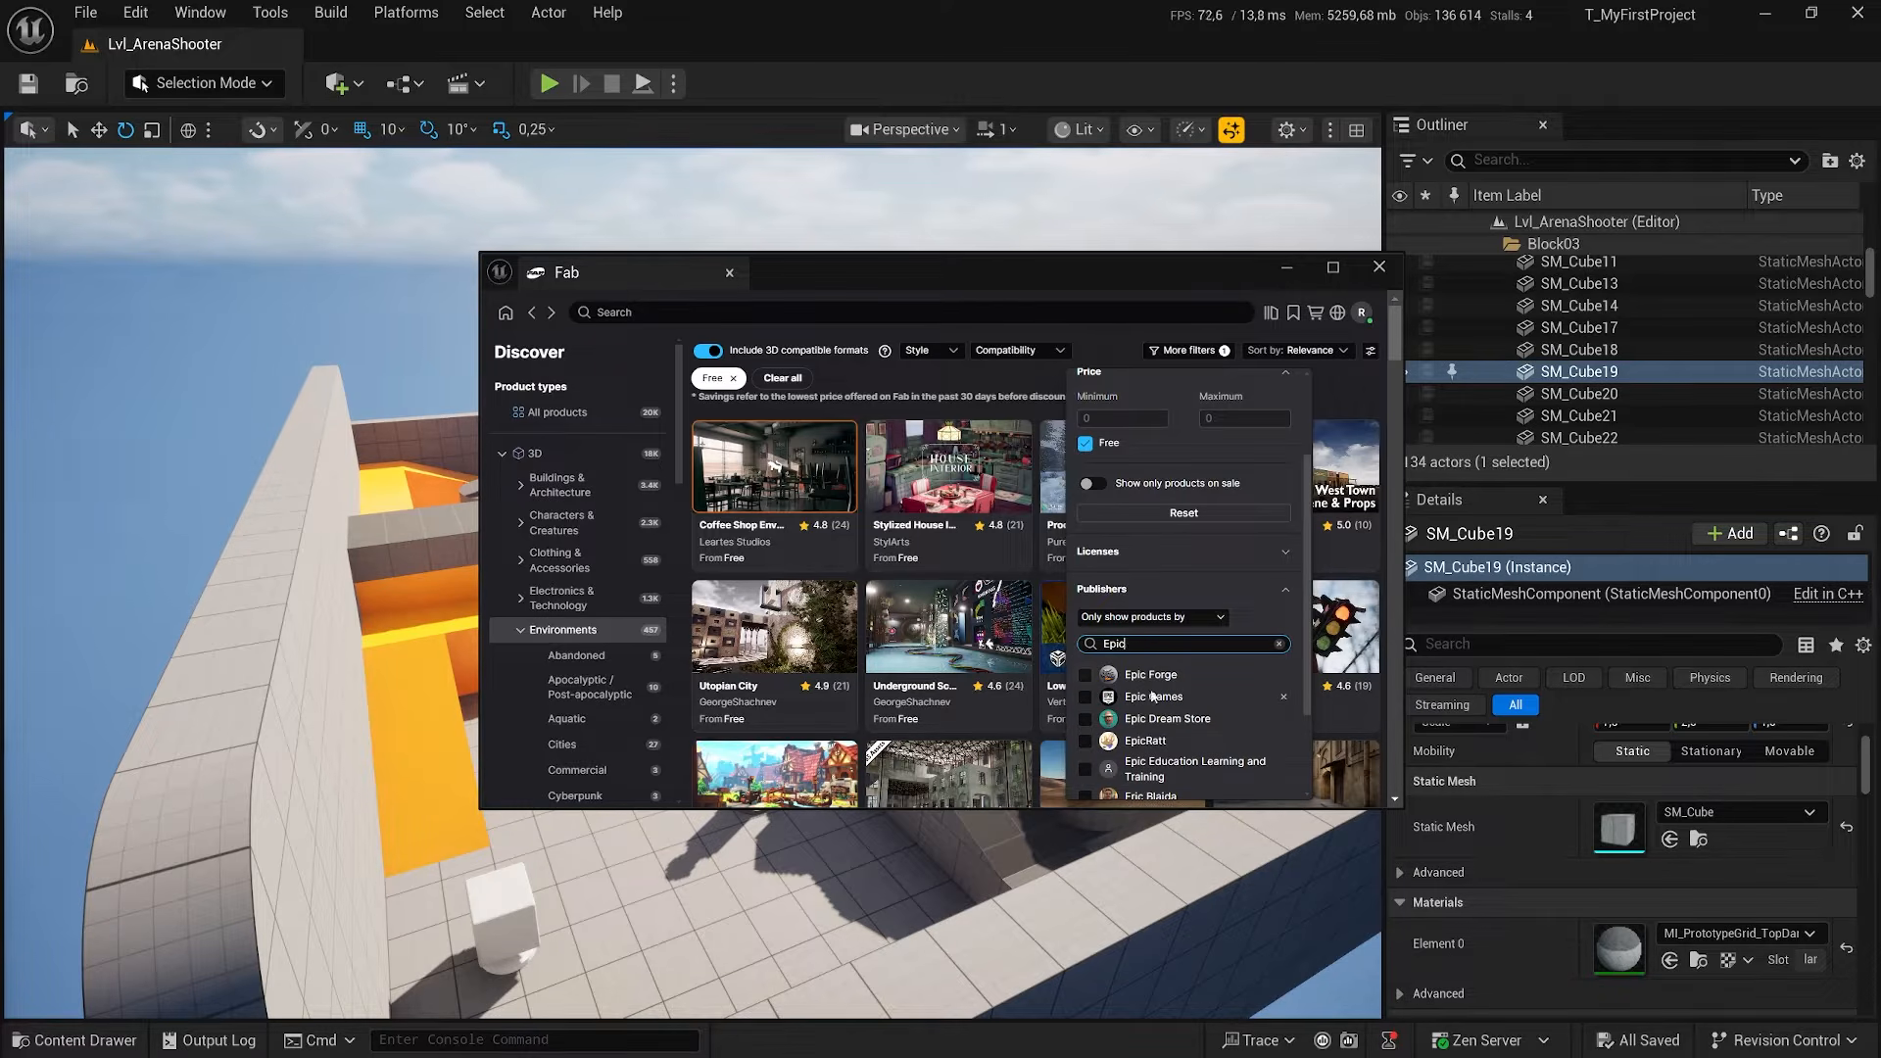
left_click(1084, 697)
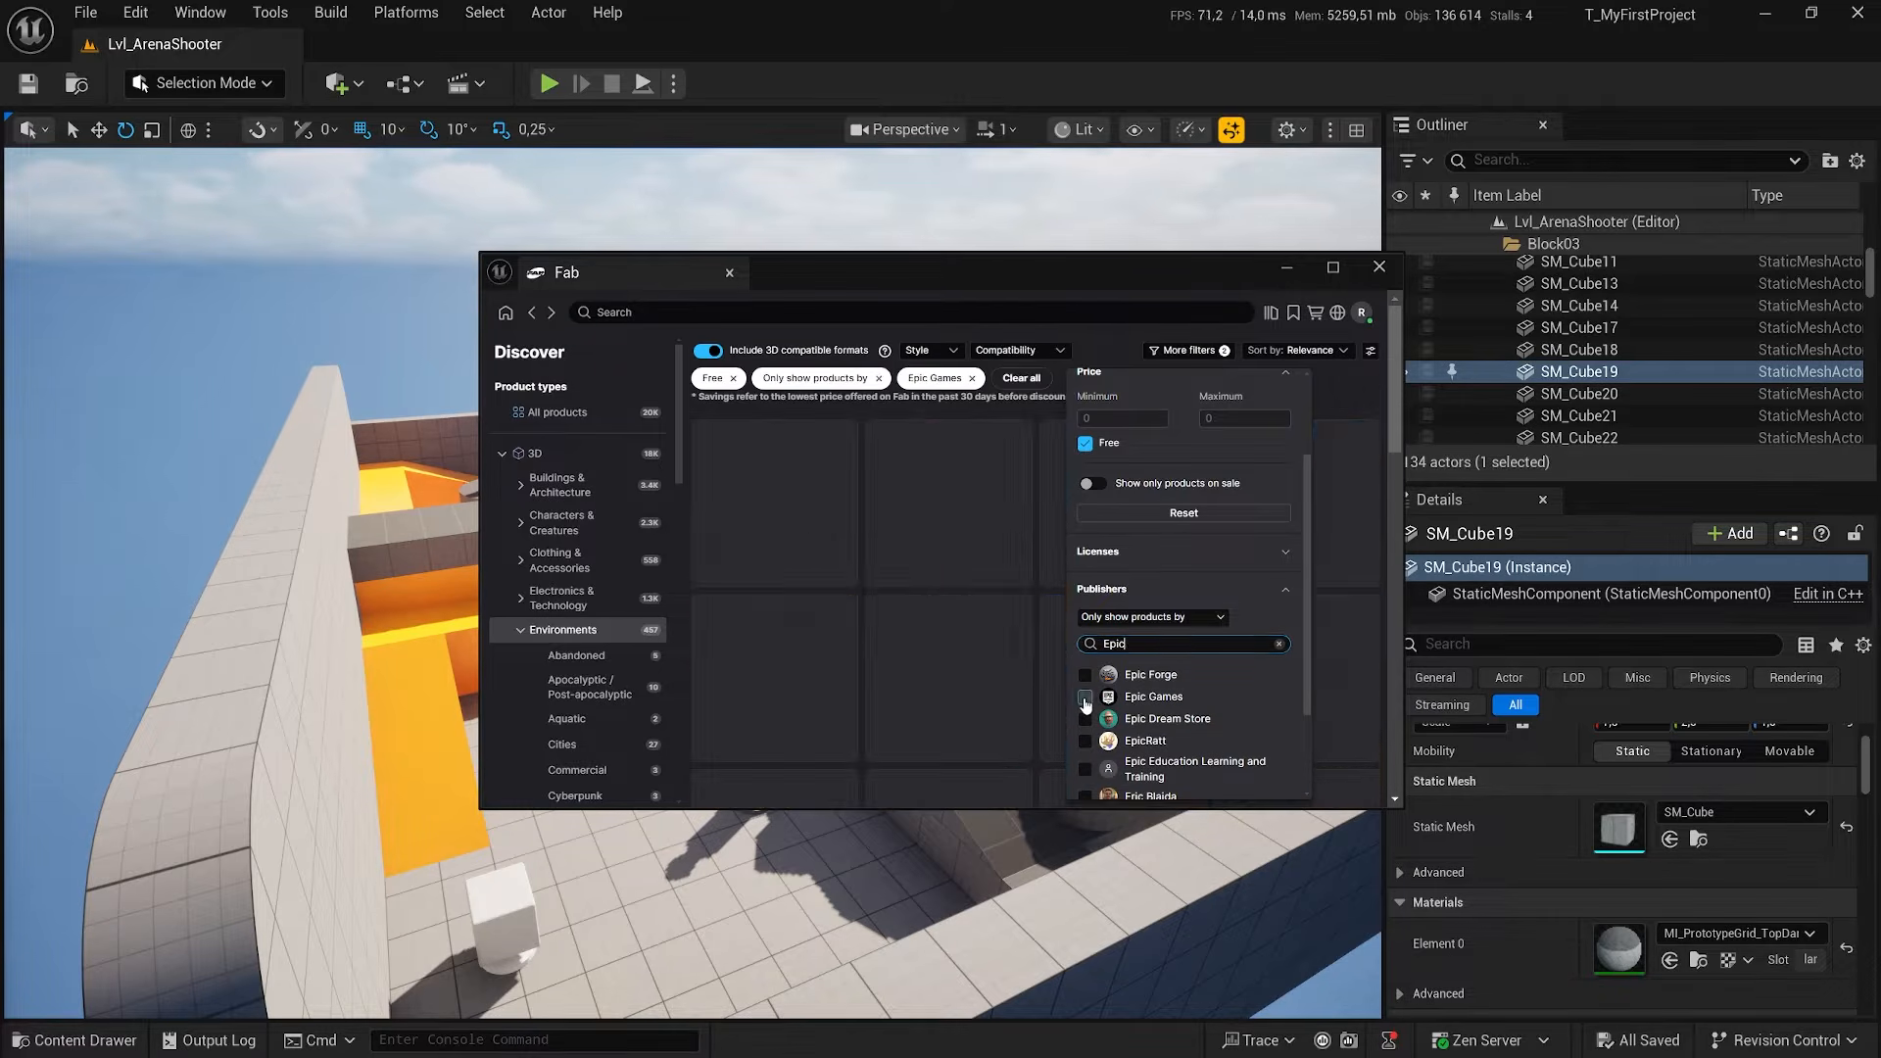
left_click(1109, 342)
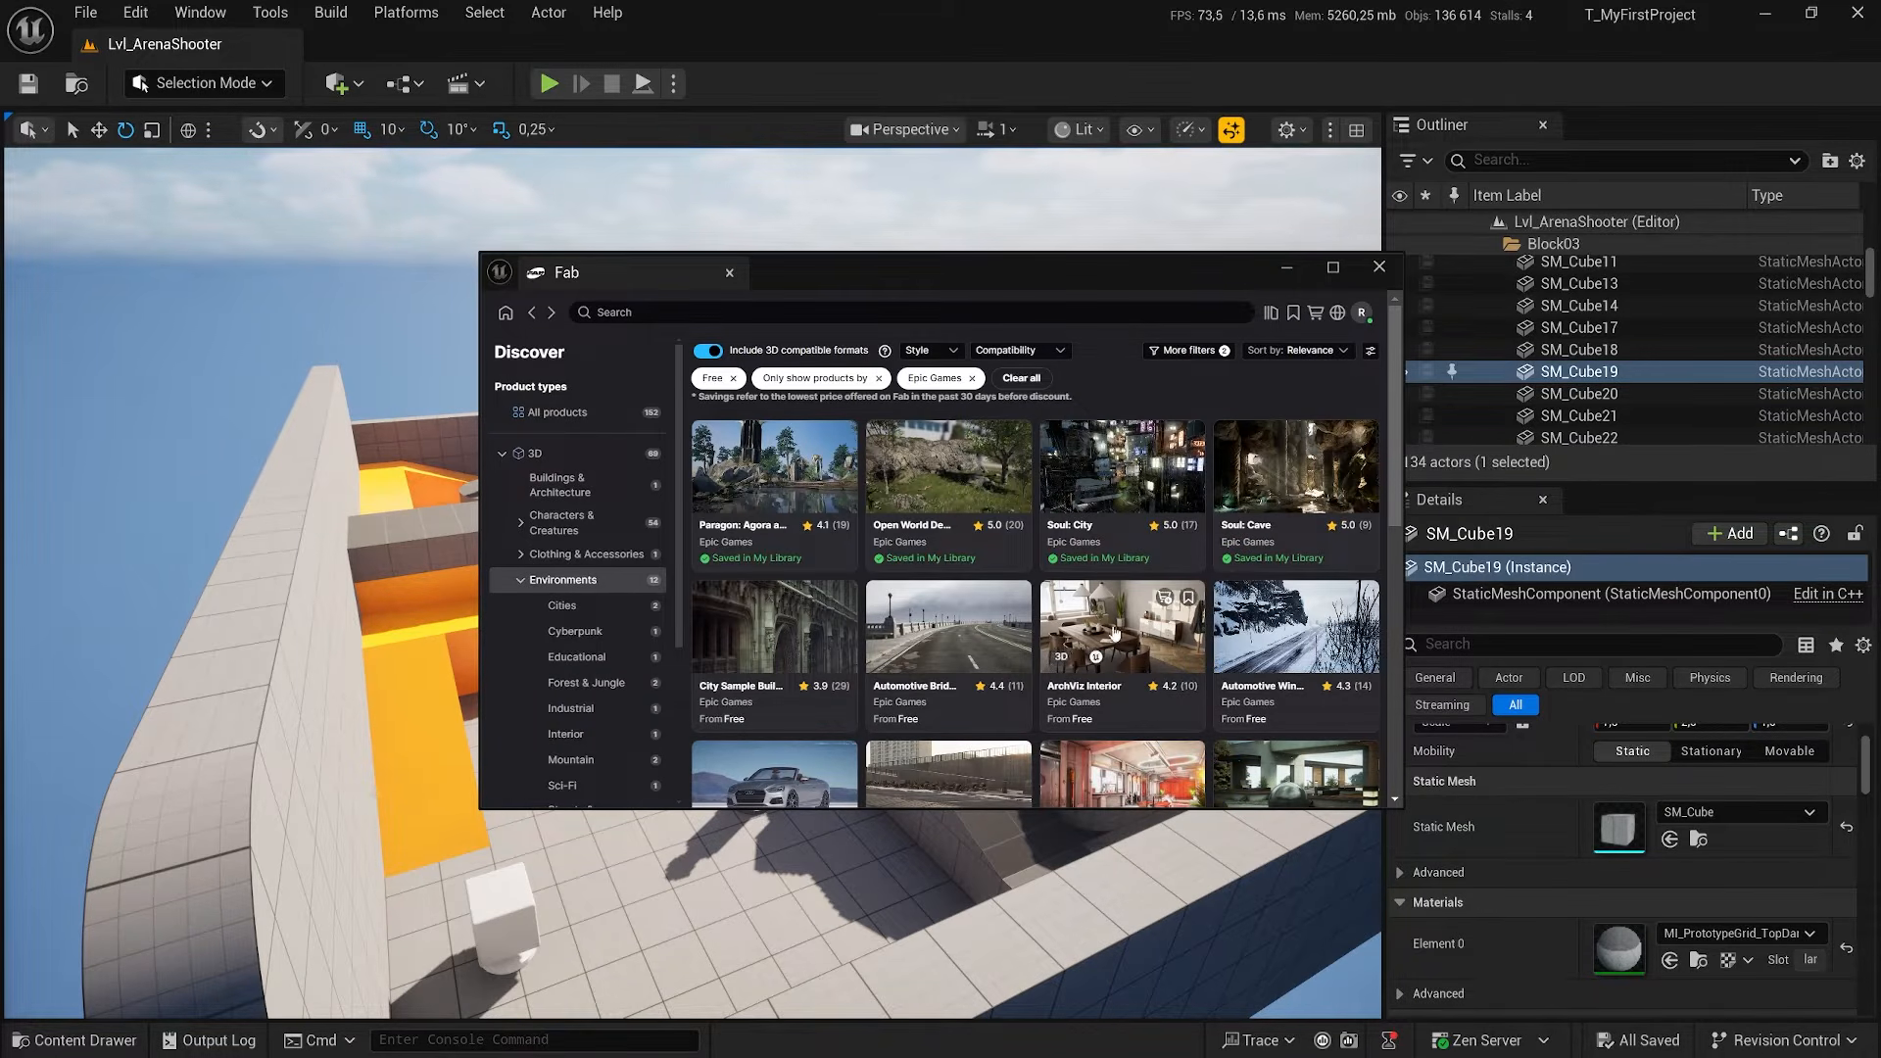
Open the Open World Demo Collection product page and examine its technical details, supported engine versions, licence terms and AI usage information
scroll(991, 629, "down", 2)
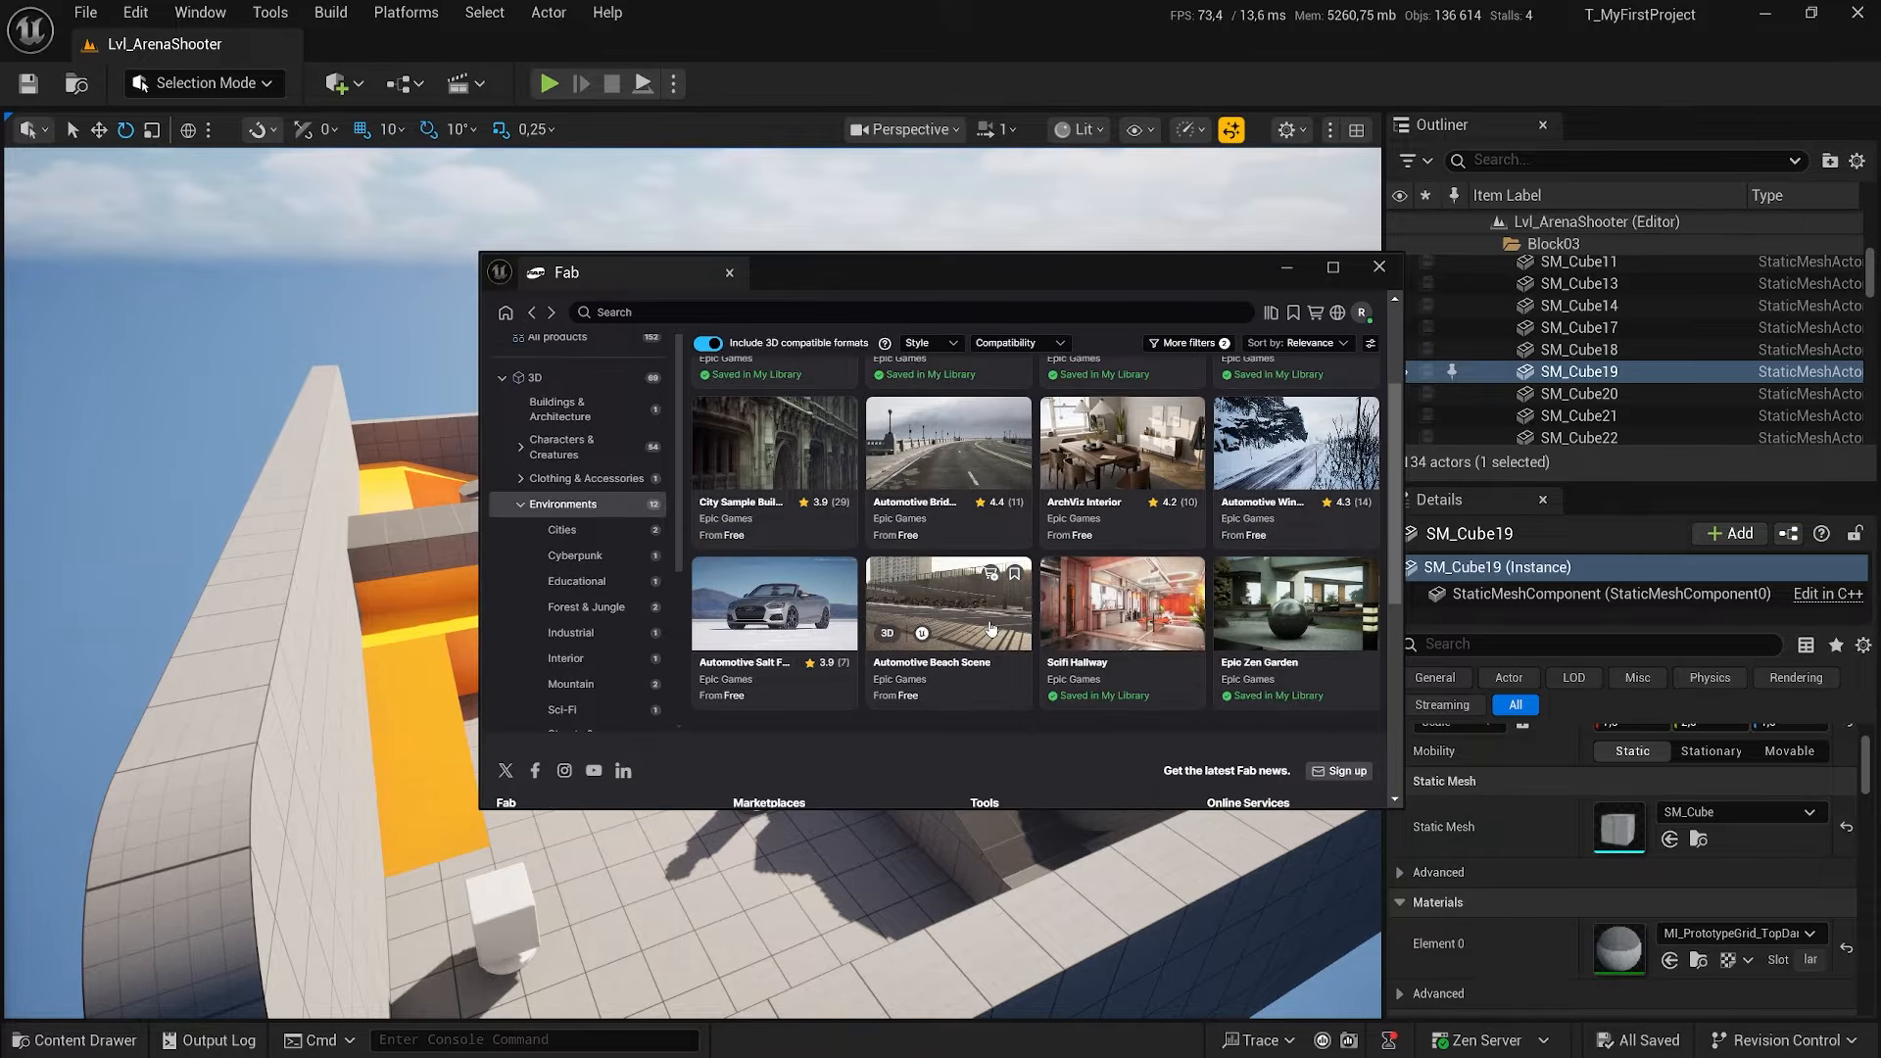
scroll(991, 629, "up", 2)
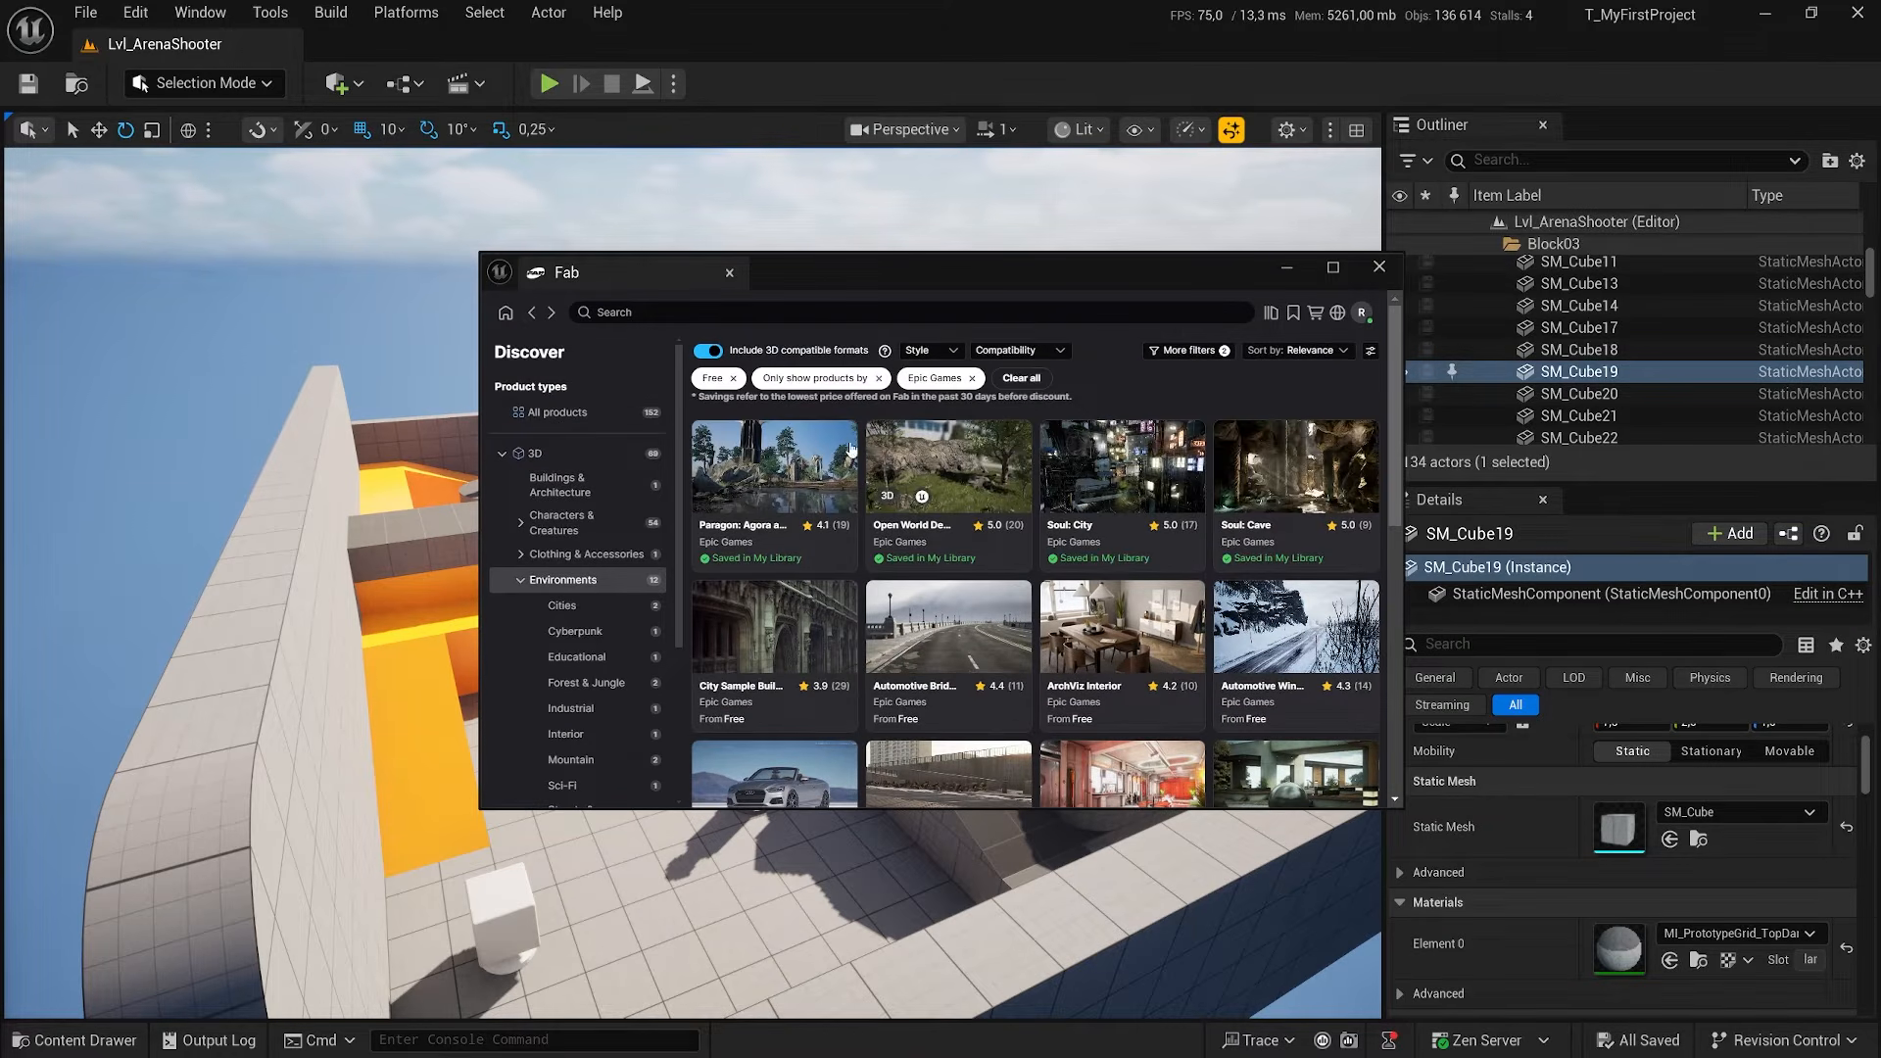
left_click(964, 466)
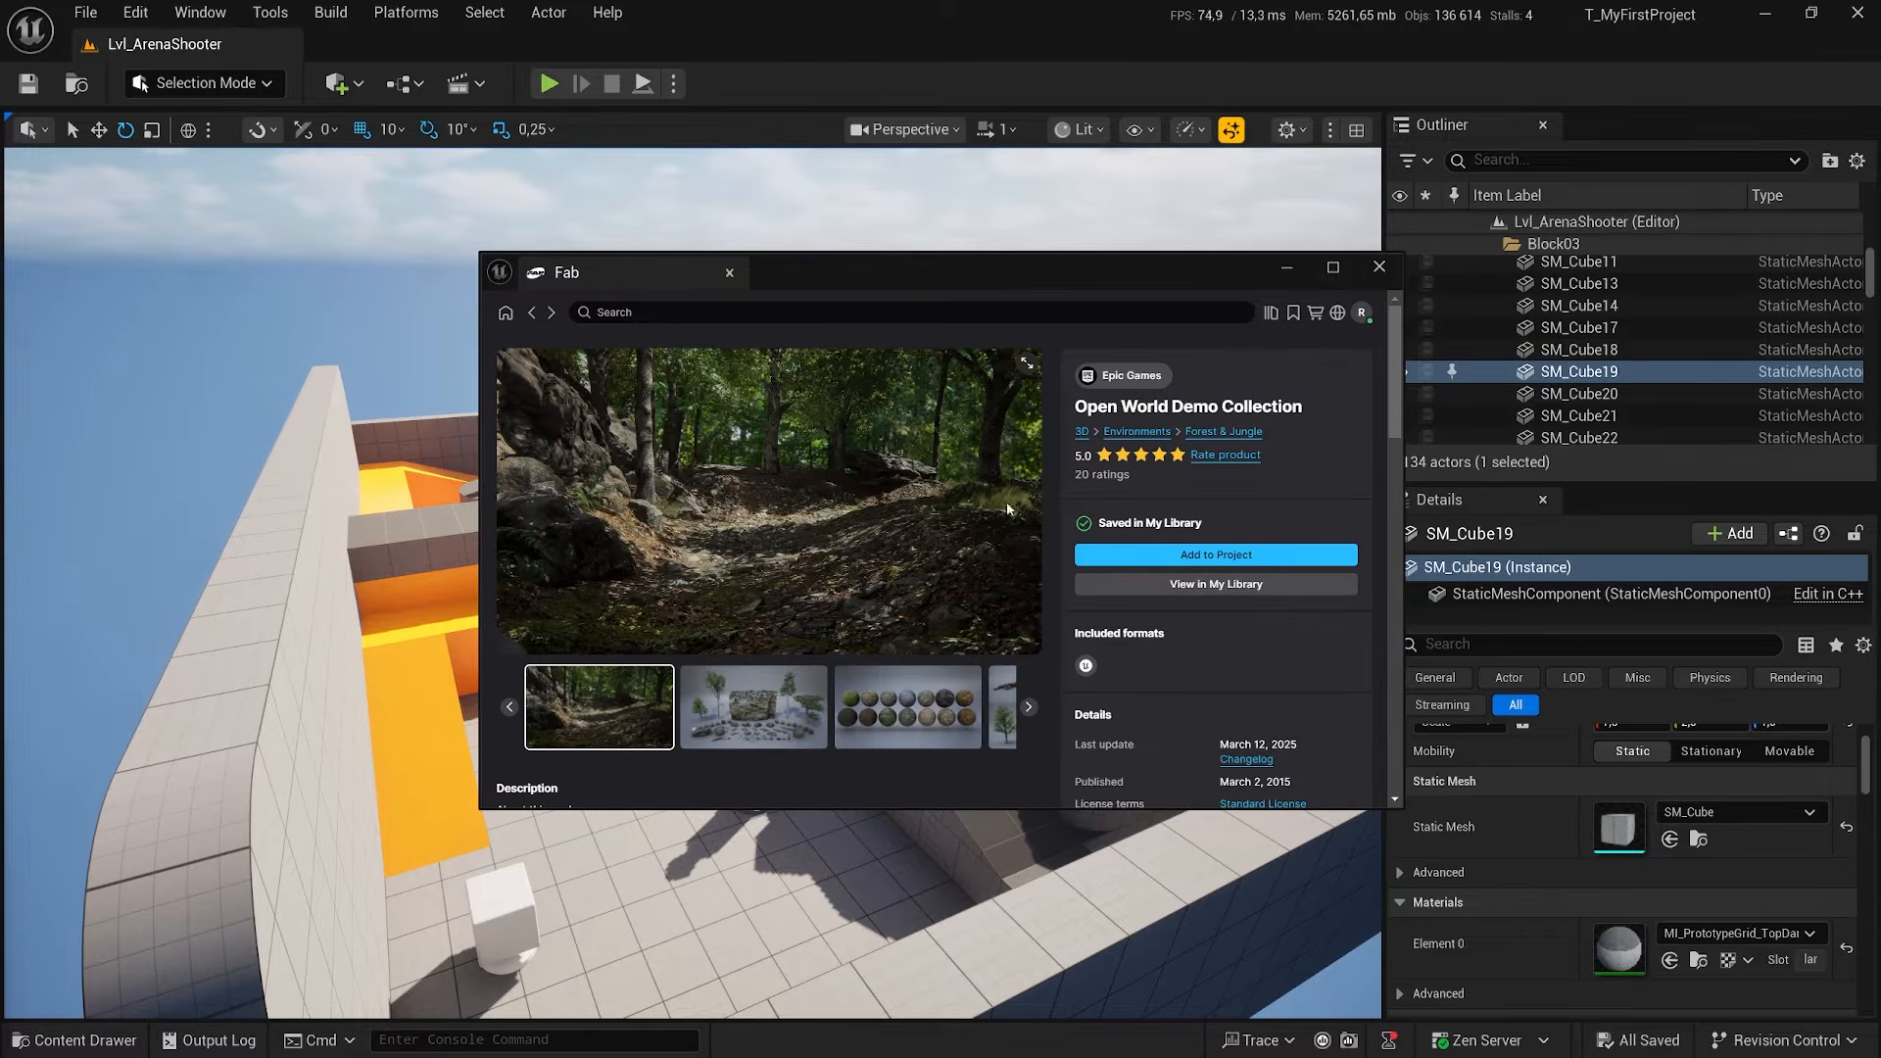
scroll(816, 642, "down", 7)
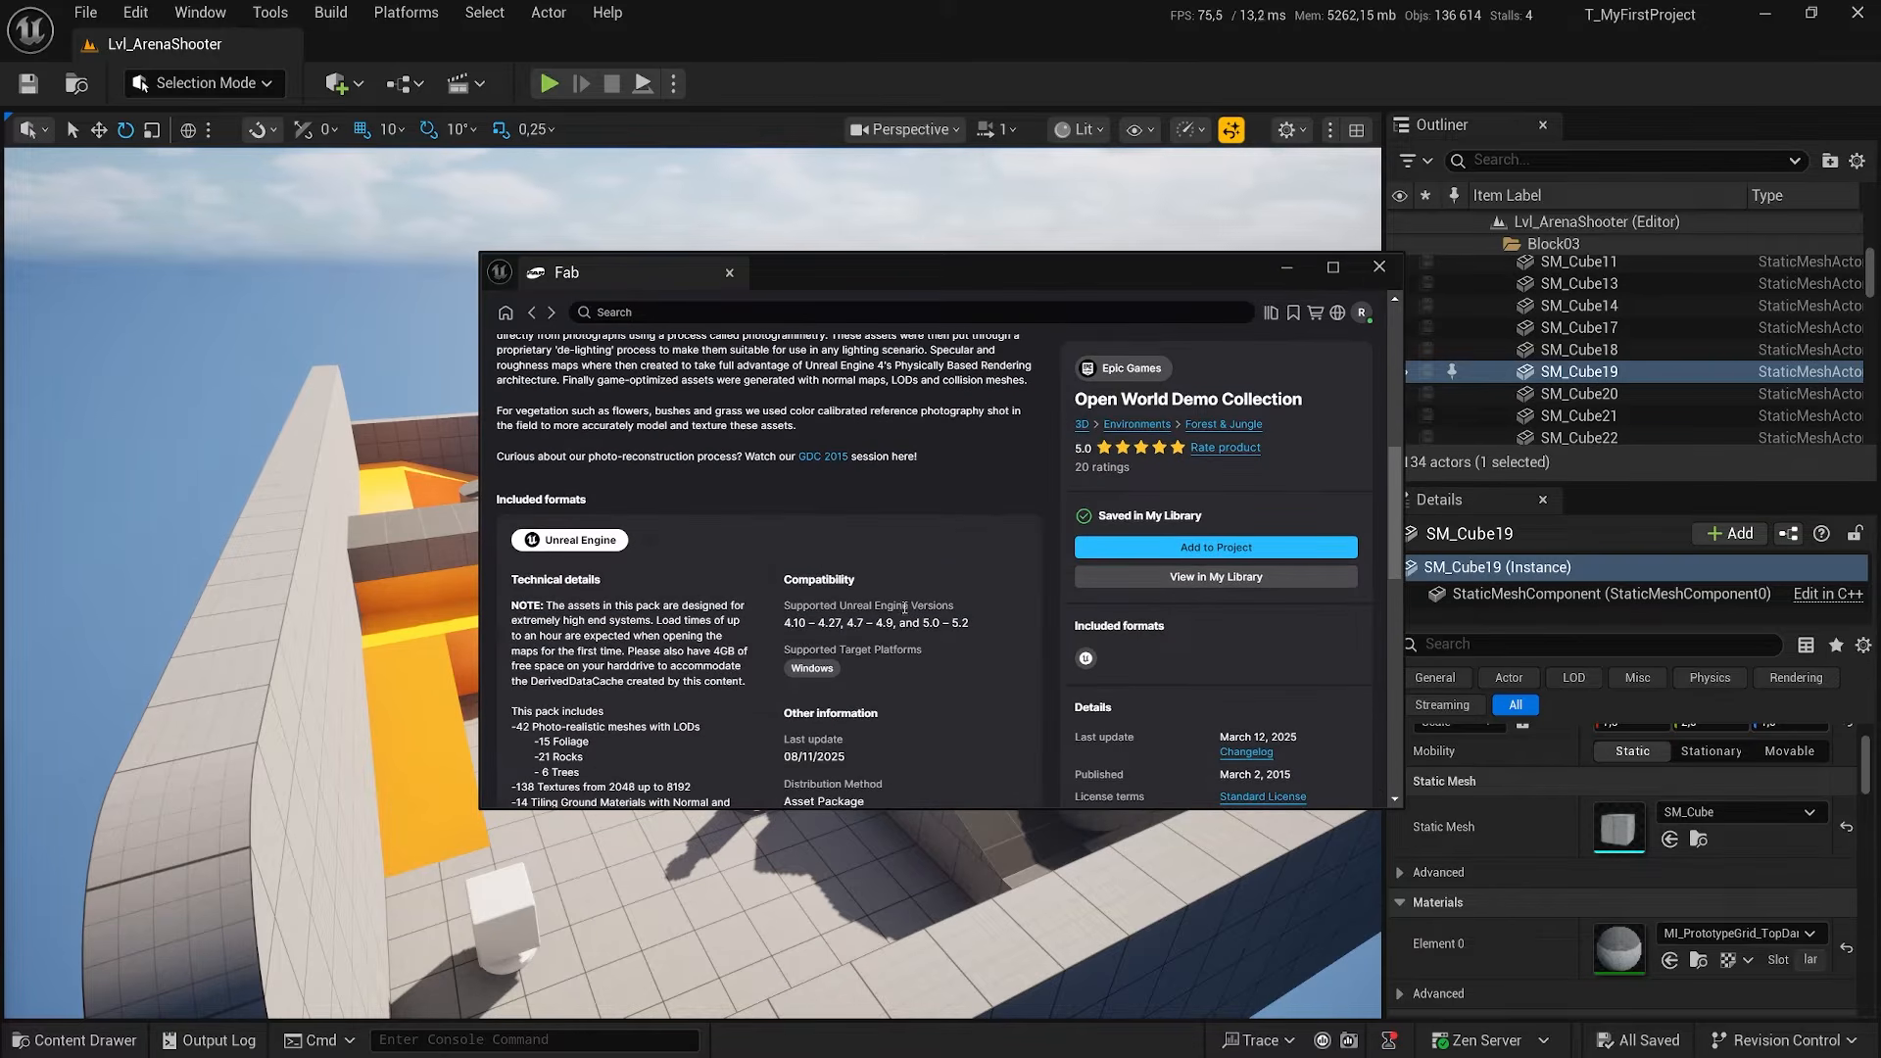
scroll(842, 644, "down", 10)
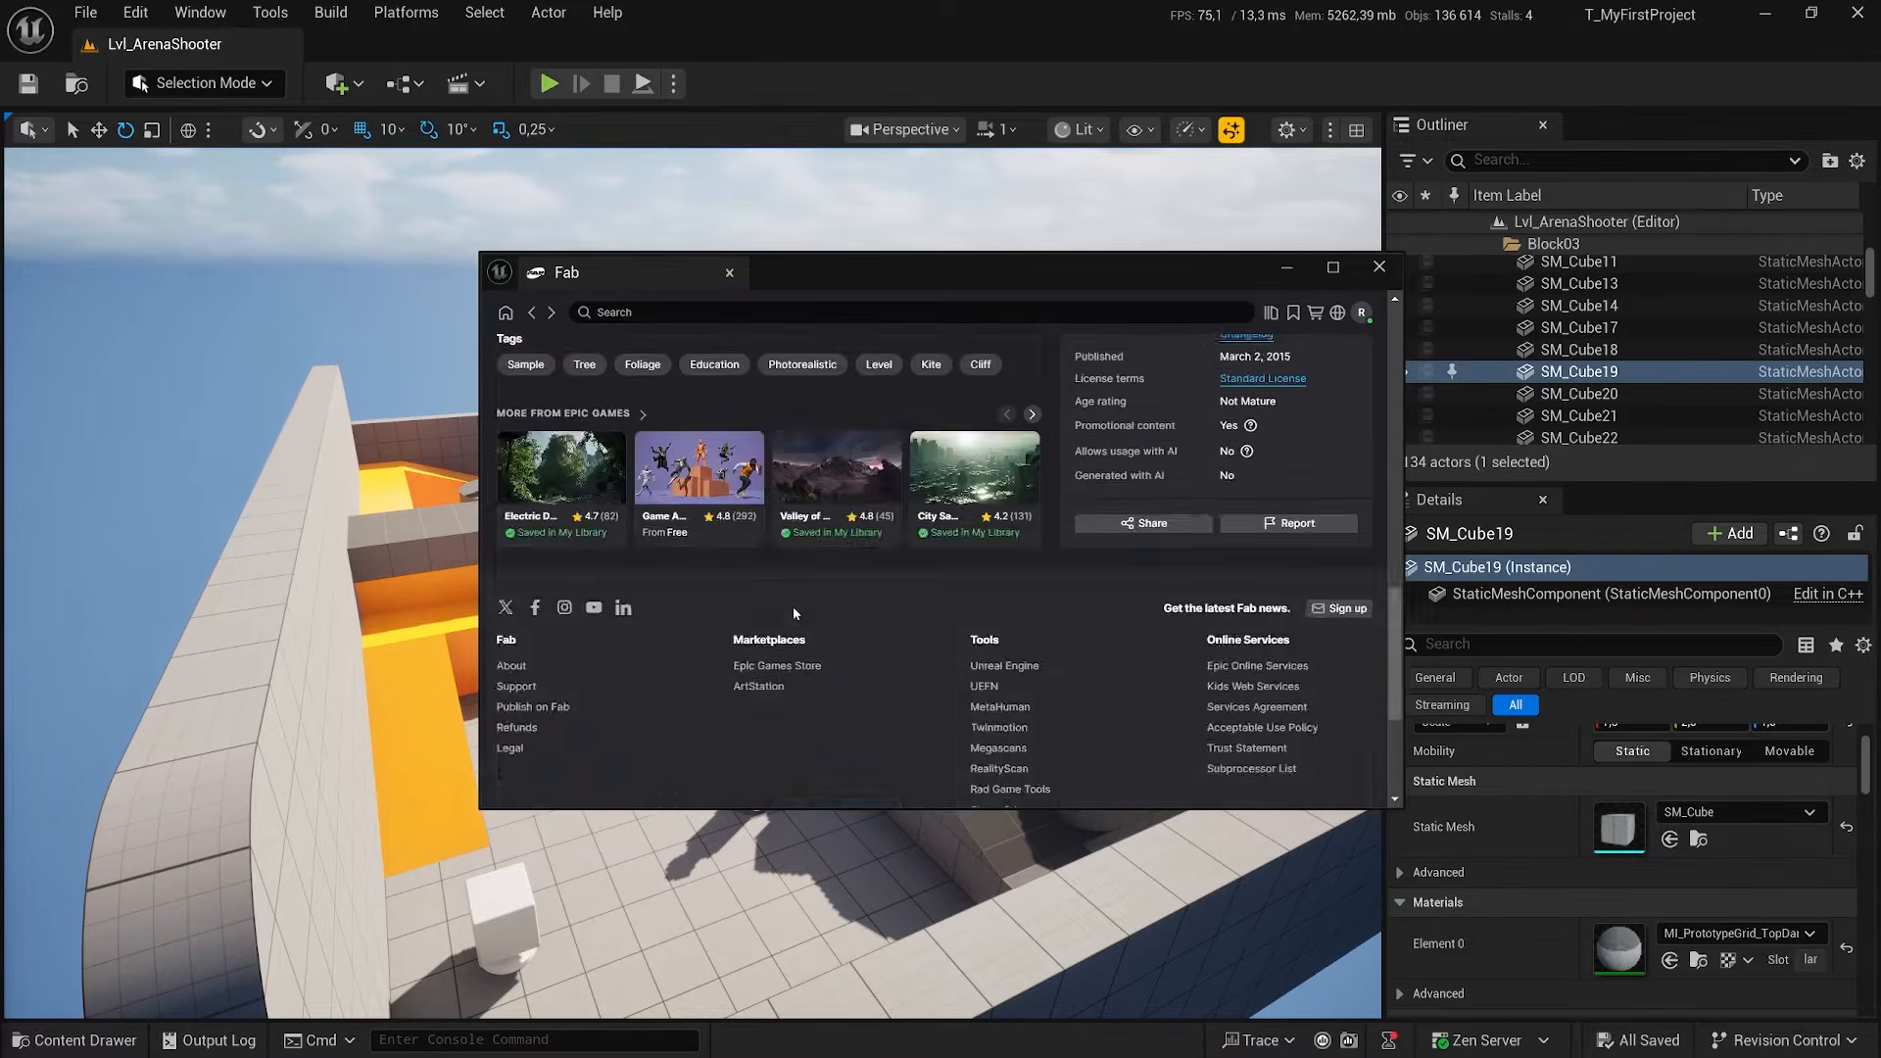
scroll(826, 620, "up", 4)
scroll(826, 620, "down", 3)
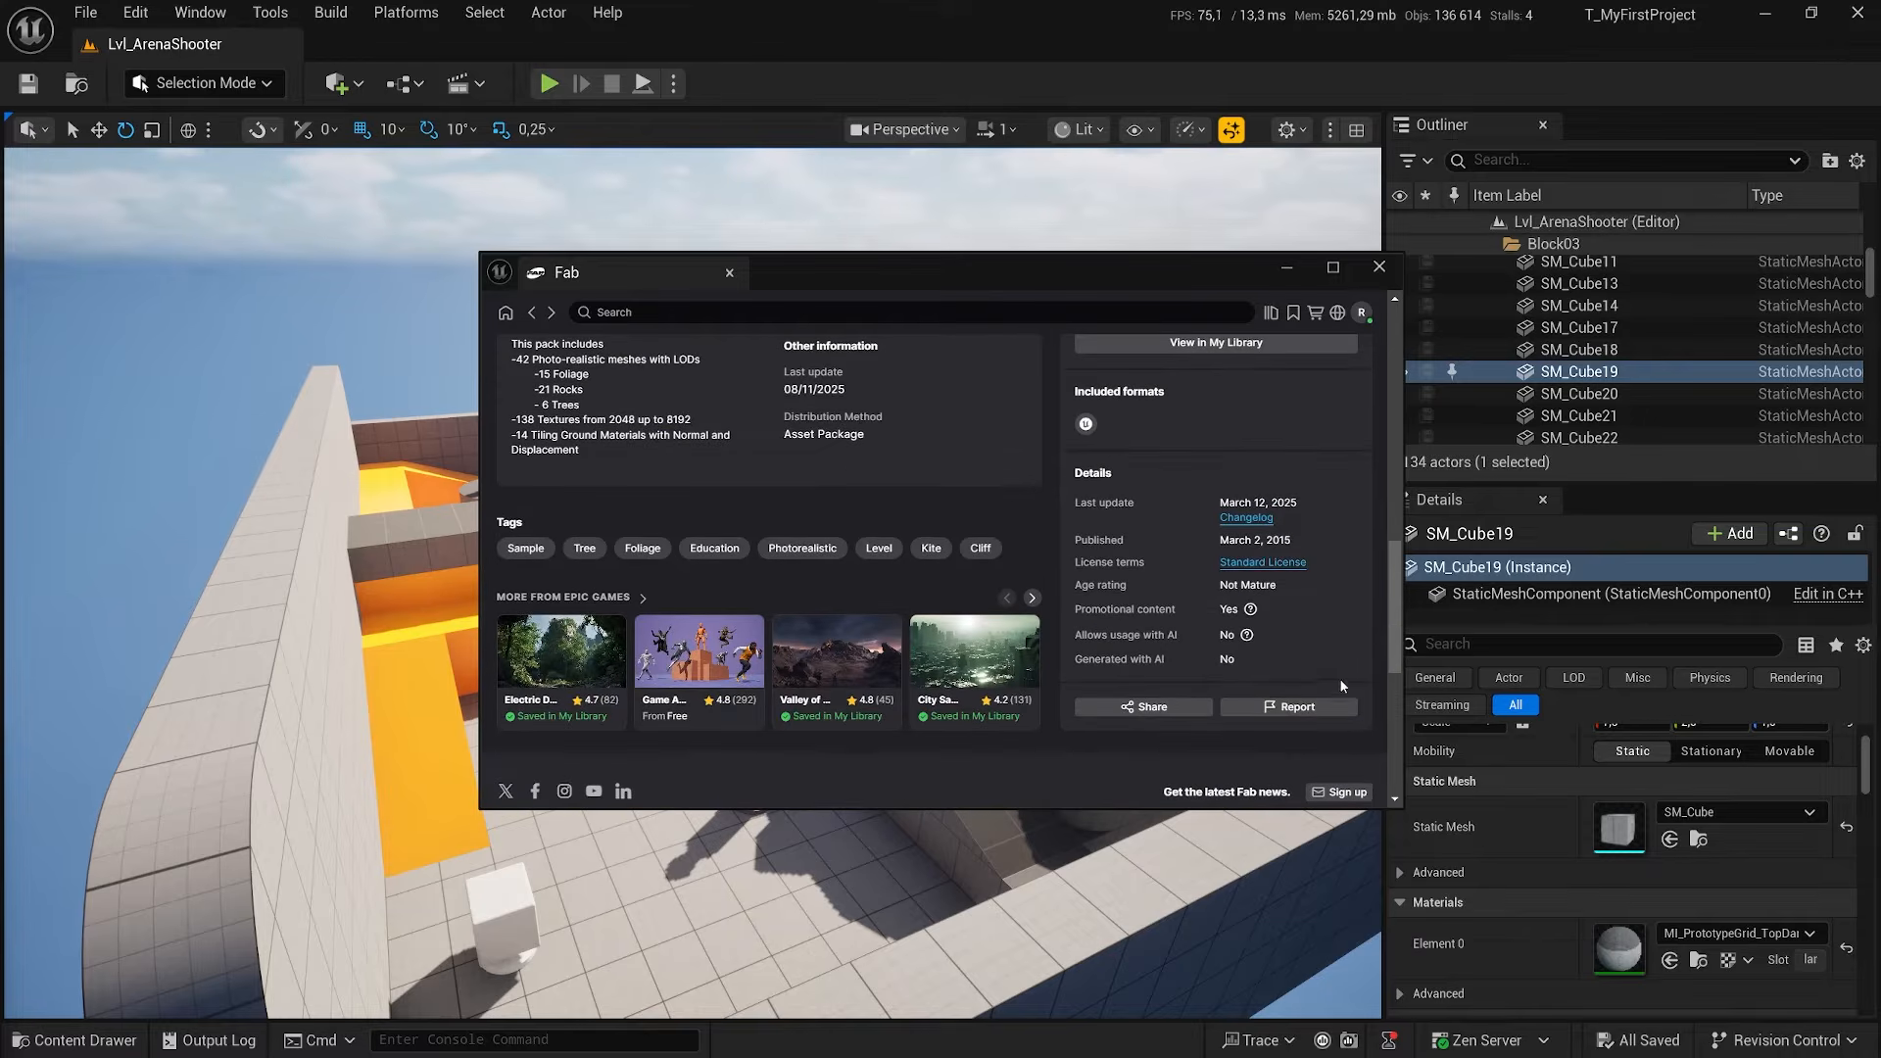
mouse_move(1246, 639)
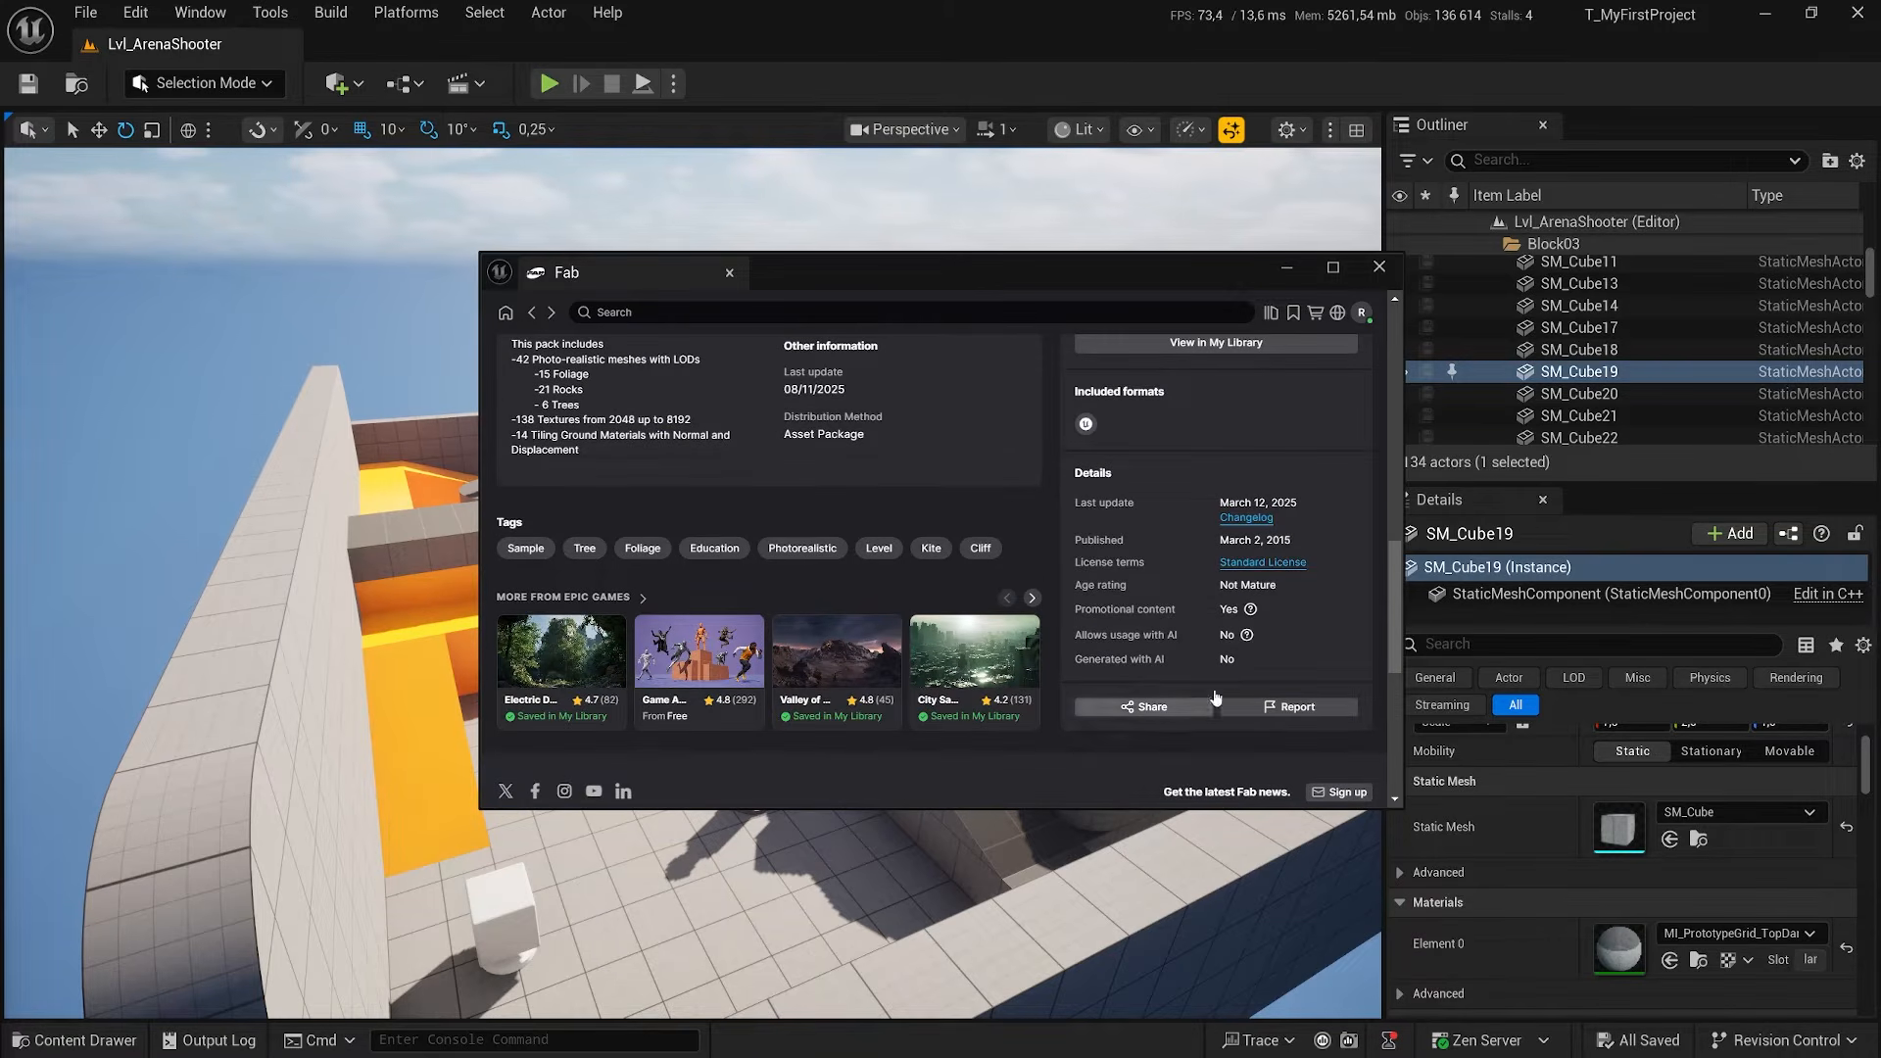
scroll(1246, 658, "up", 3)
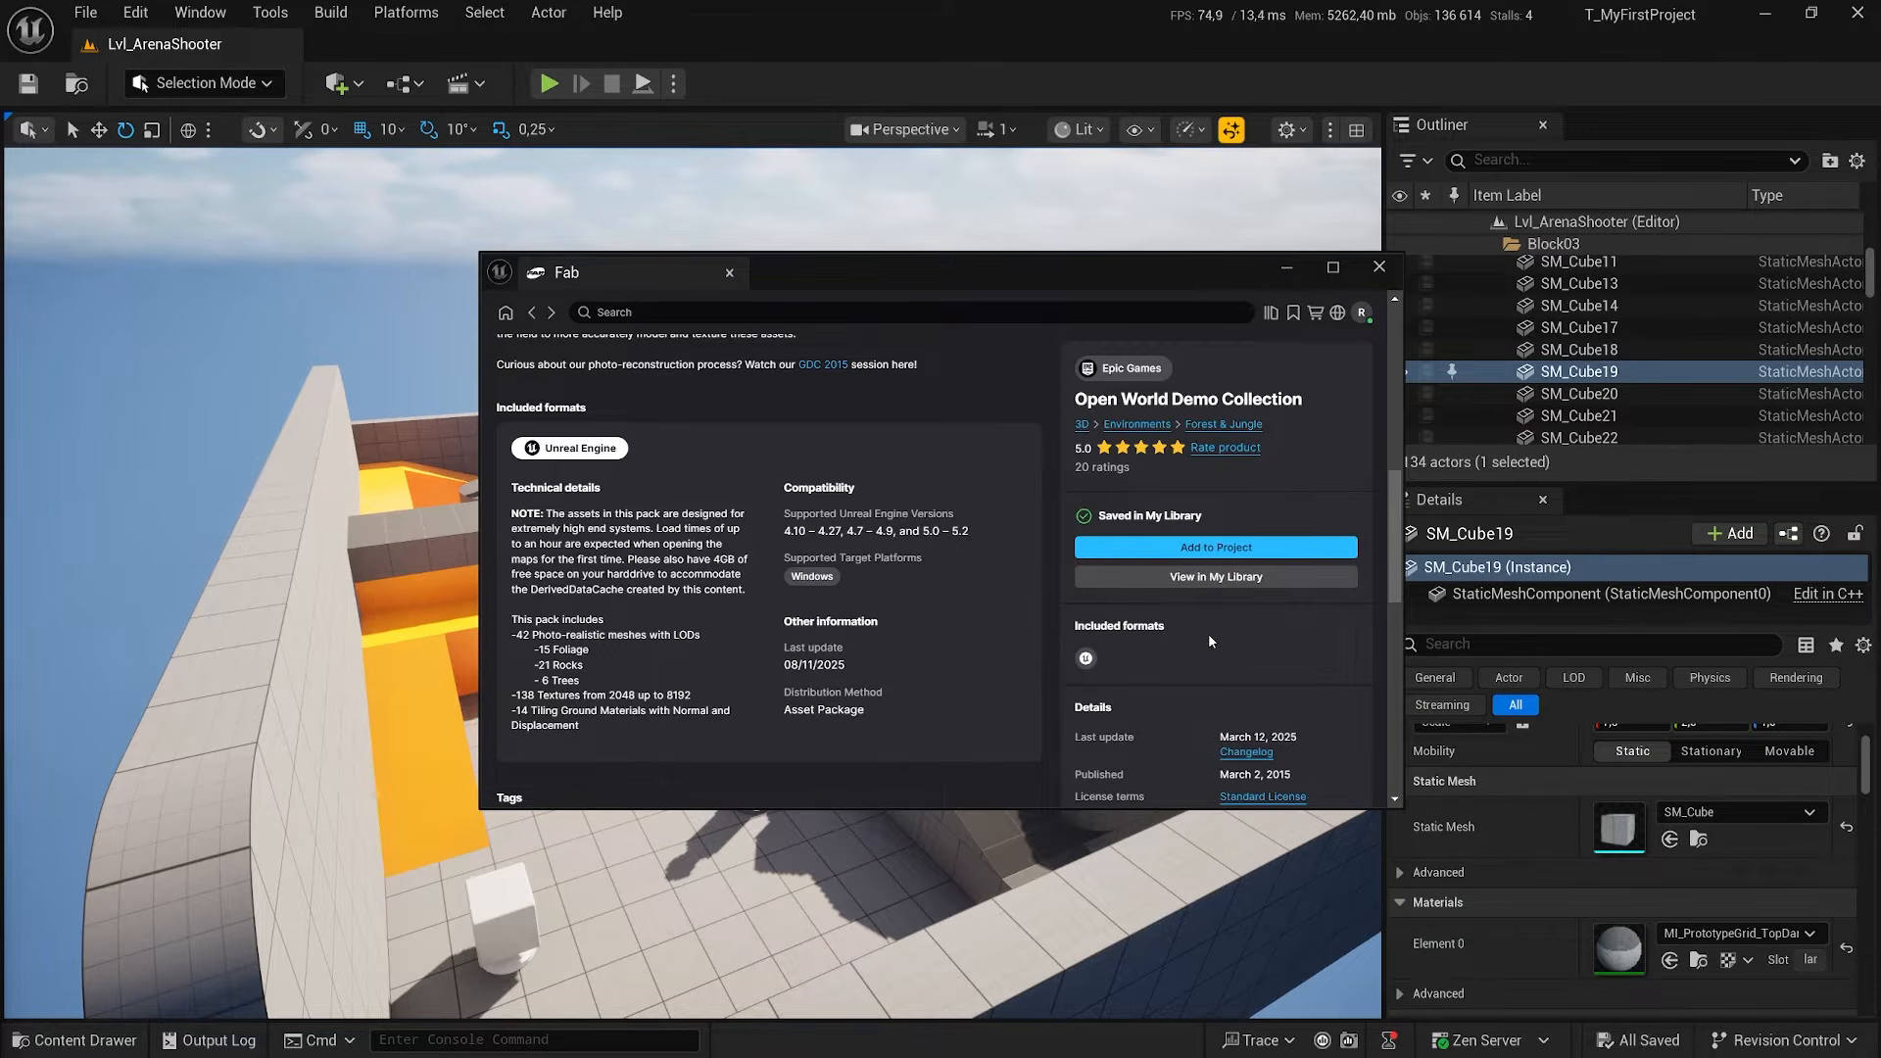
scroll(901, 649, "up", 6)
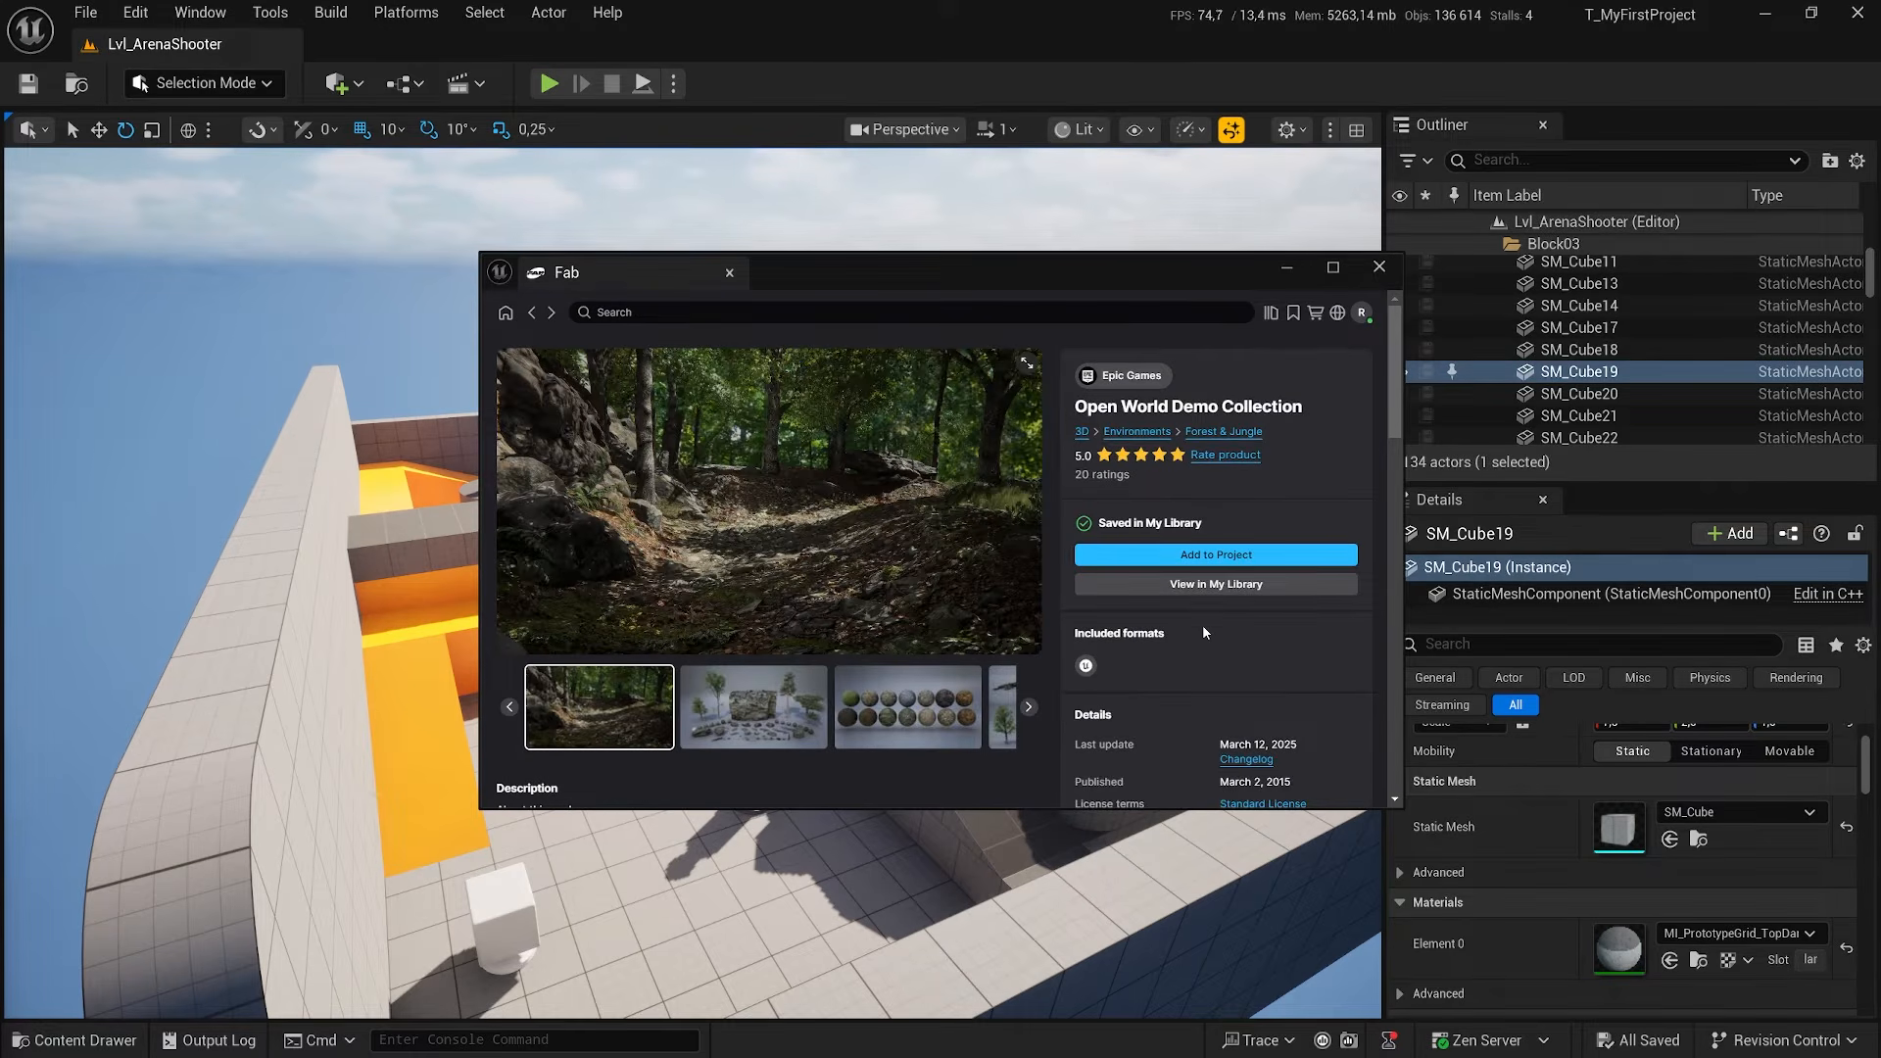
Skim the rest of the Open World Demo Collection page, return to the results and open Paragon: Agora and Monolith Environment
scroll(1202, 631, "down", 10)
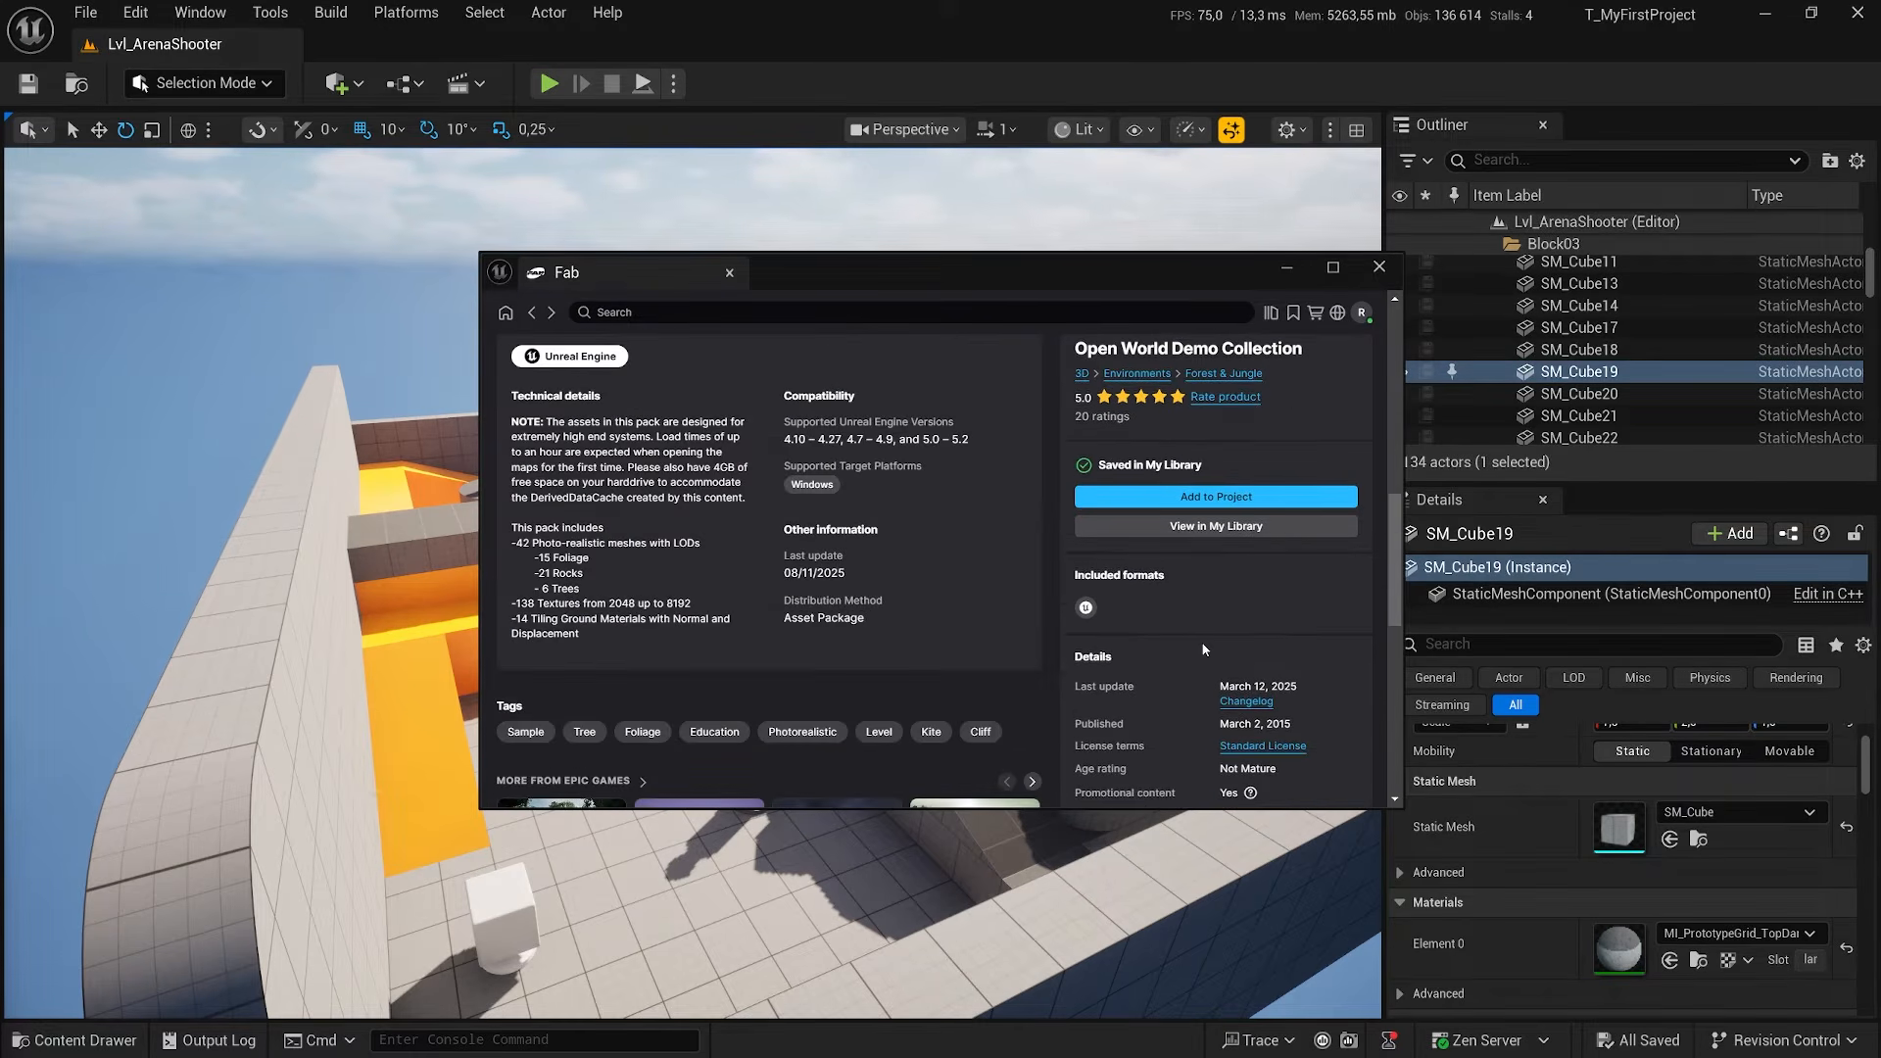
scroll(1204, 649, "down", 3)
scroll(1204, 648, "up", 13)
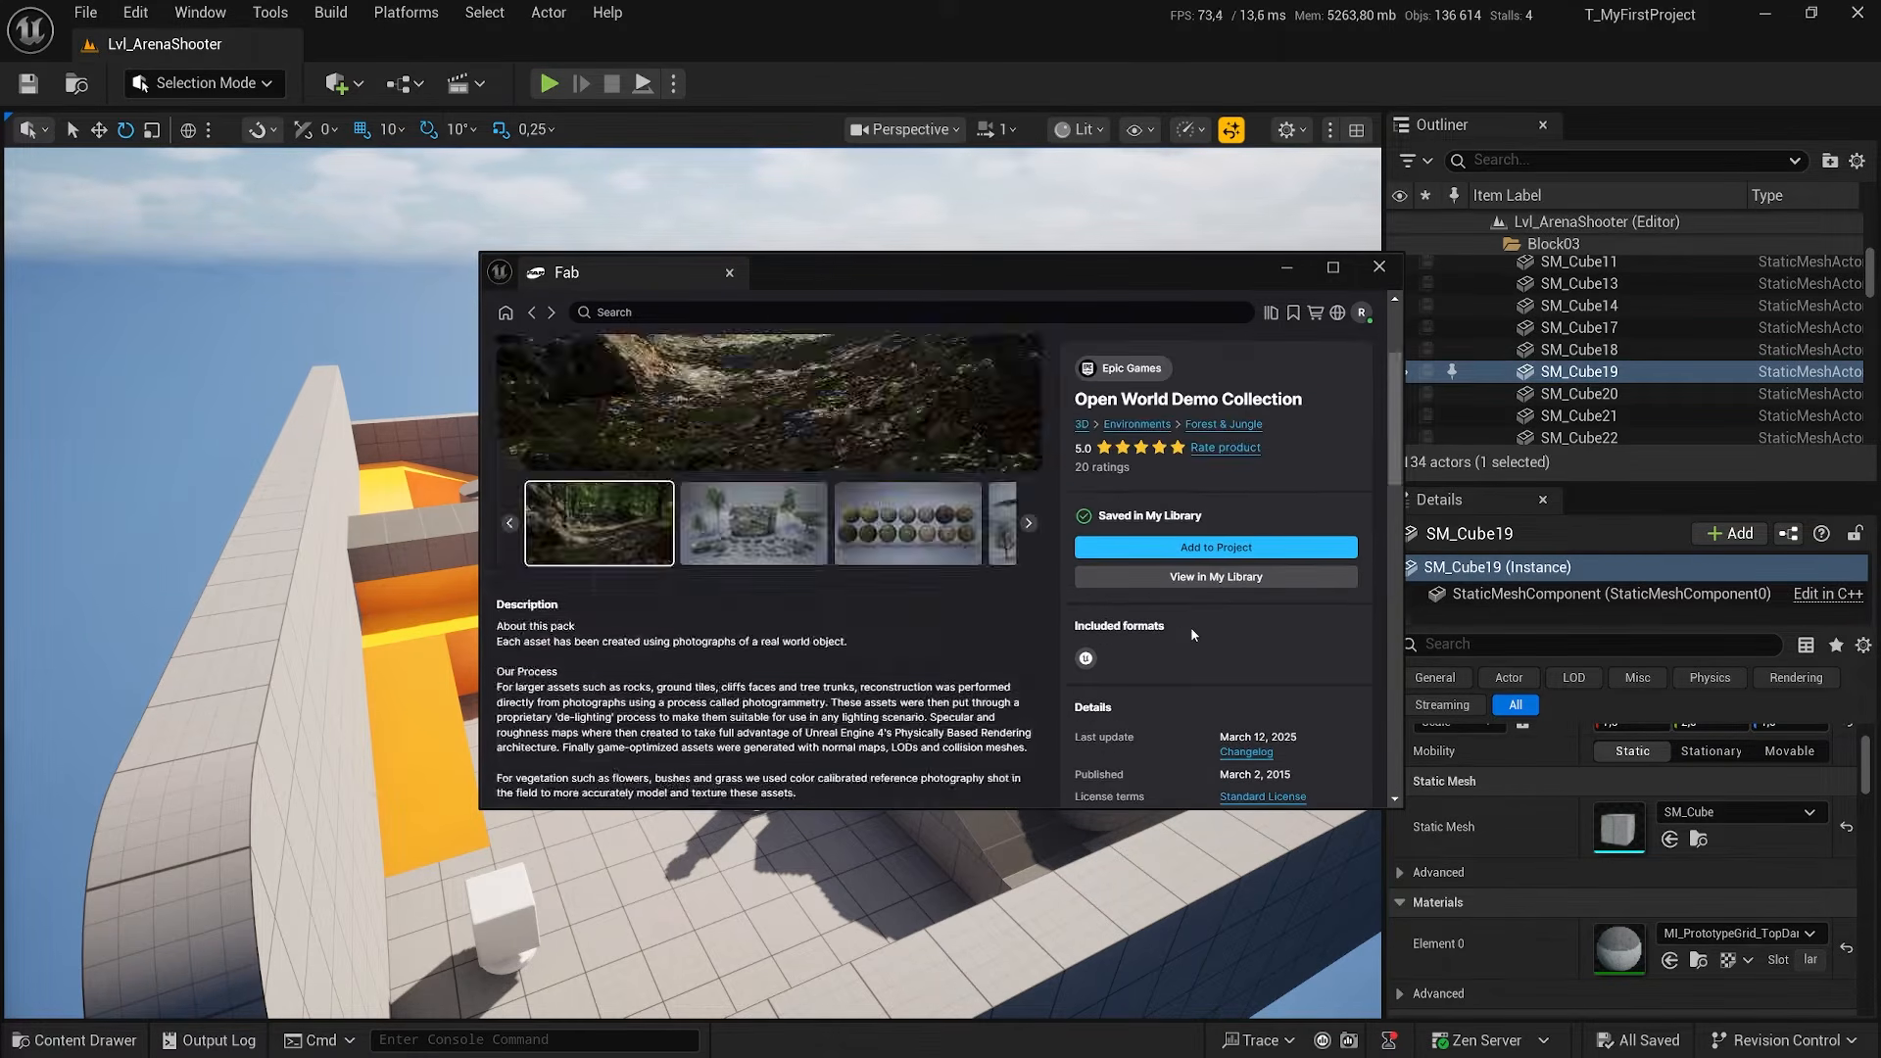
left_click(532, 313)
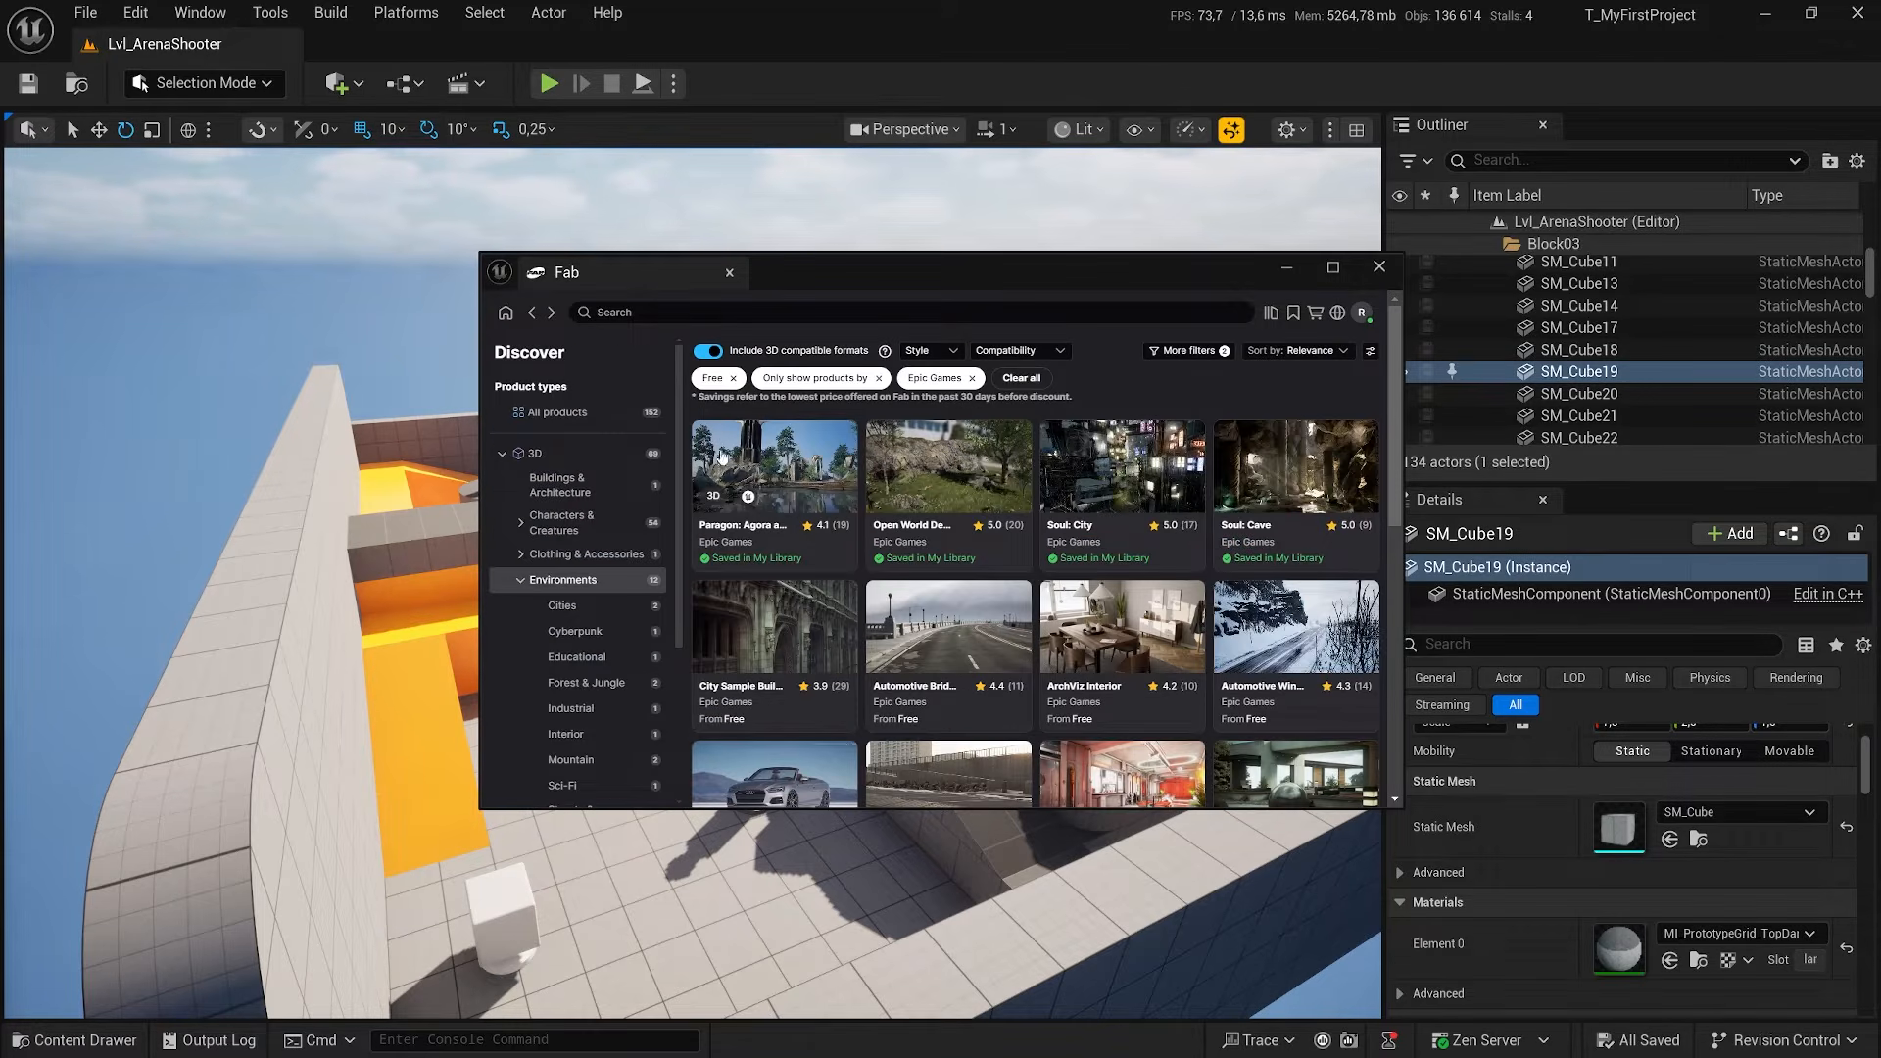
left_click(799, 481)
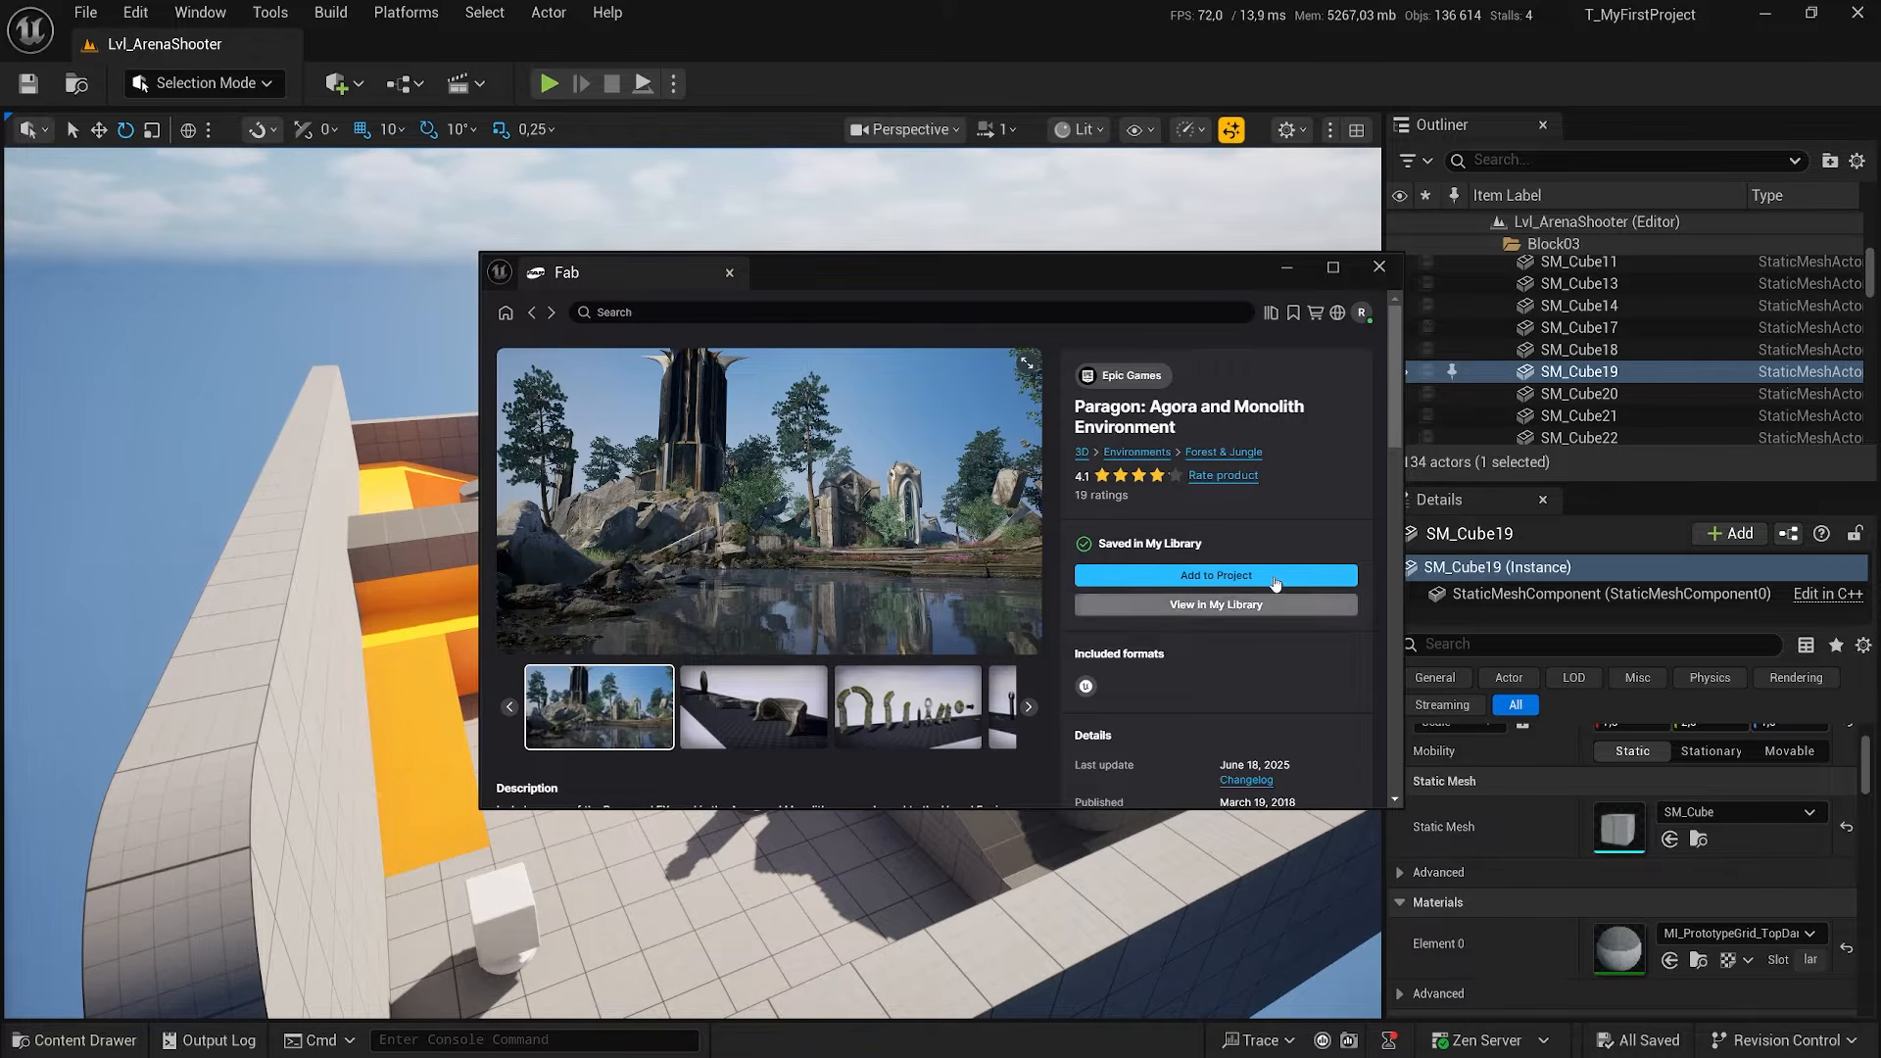
Add Paragon: Agora and Monolith Environment to the project using the 5.6 version of the asset
left_click(1139, 570)
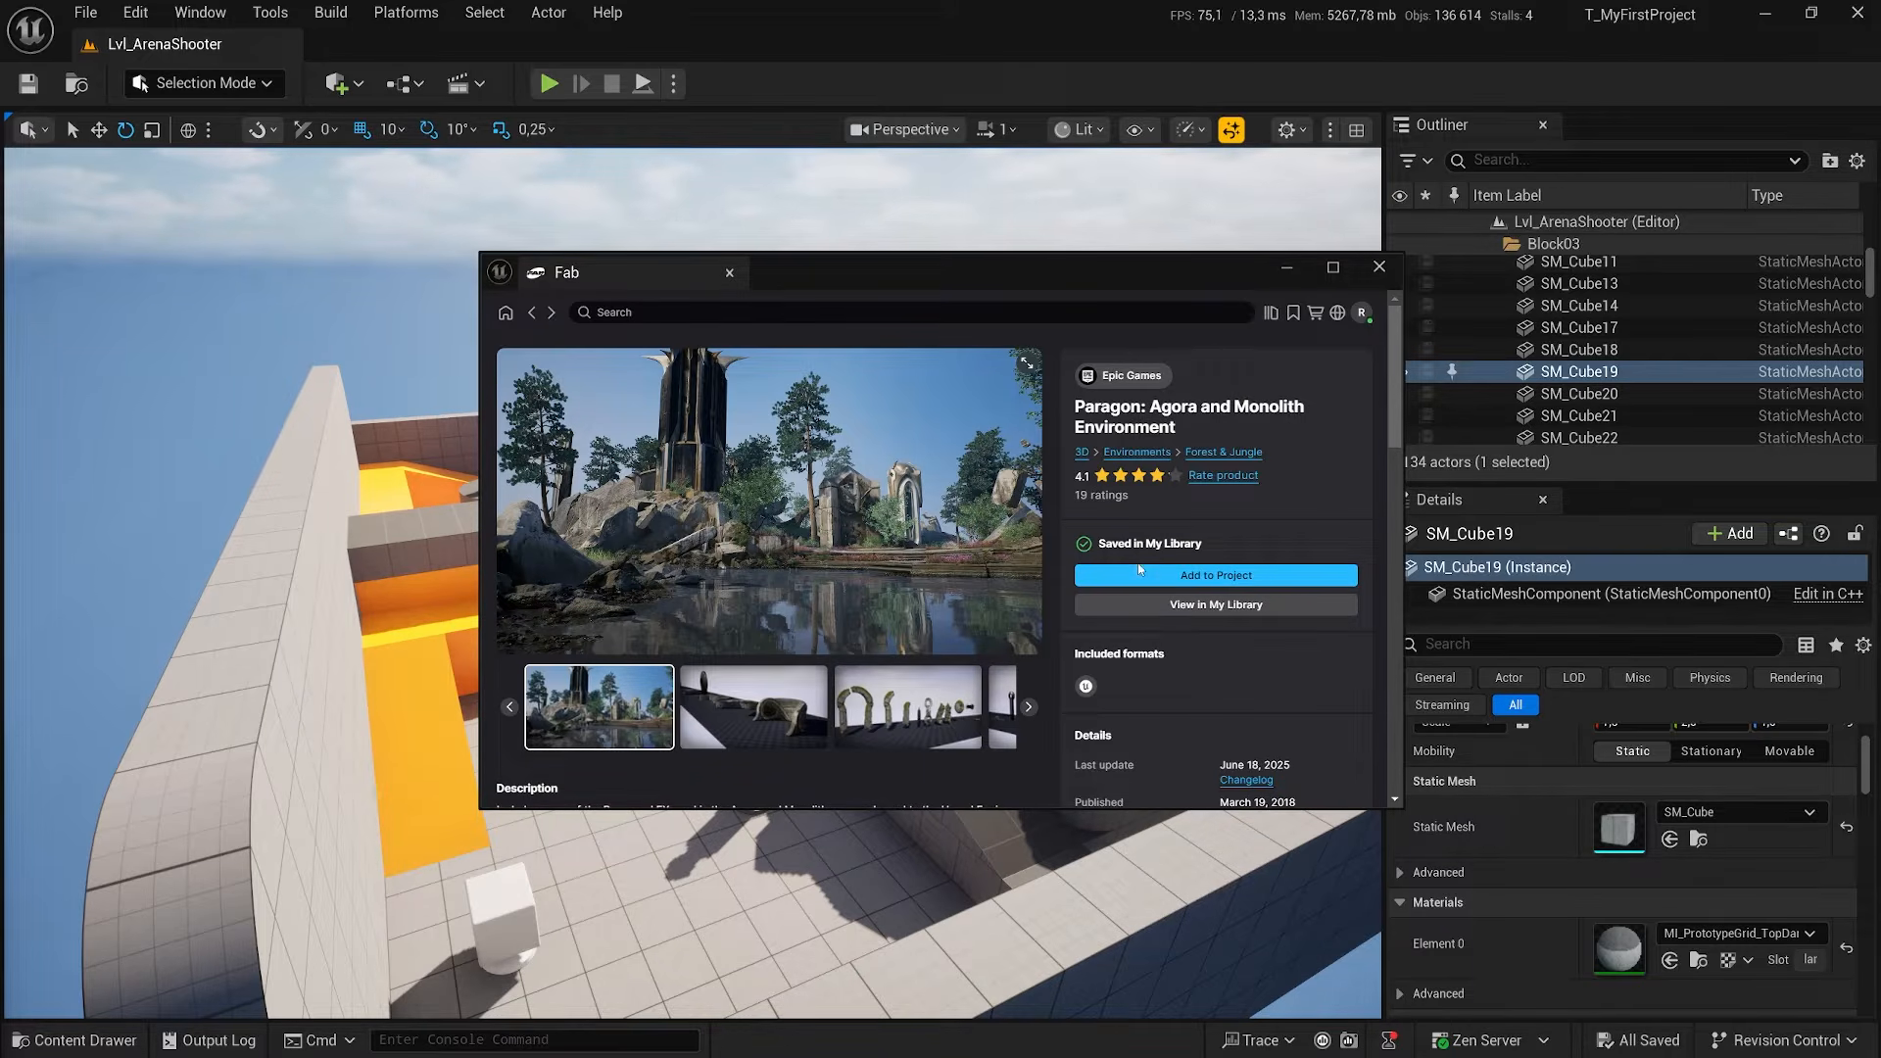
left_click(1193, 572)
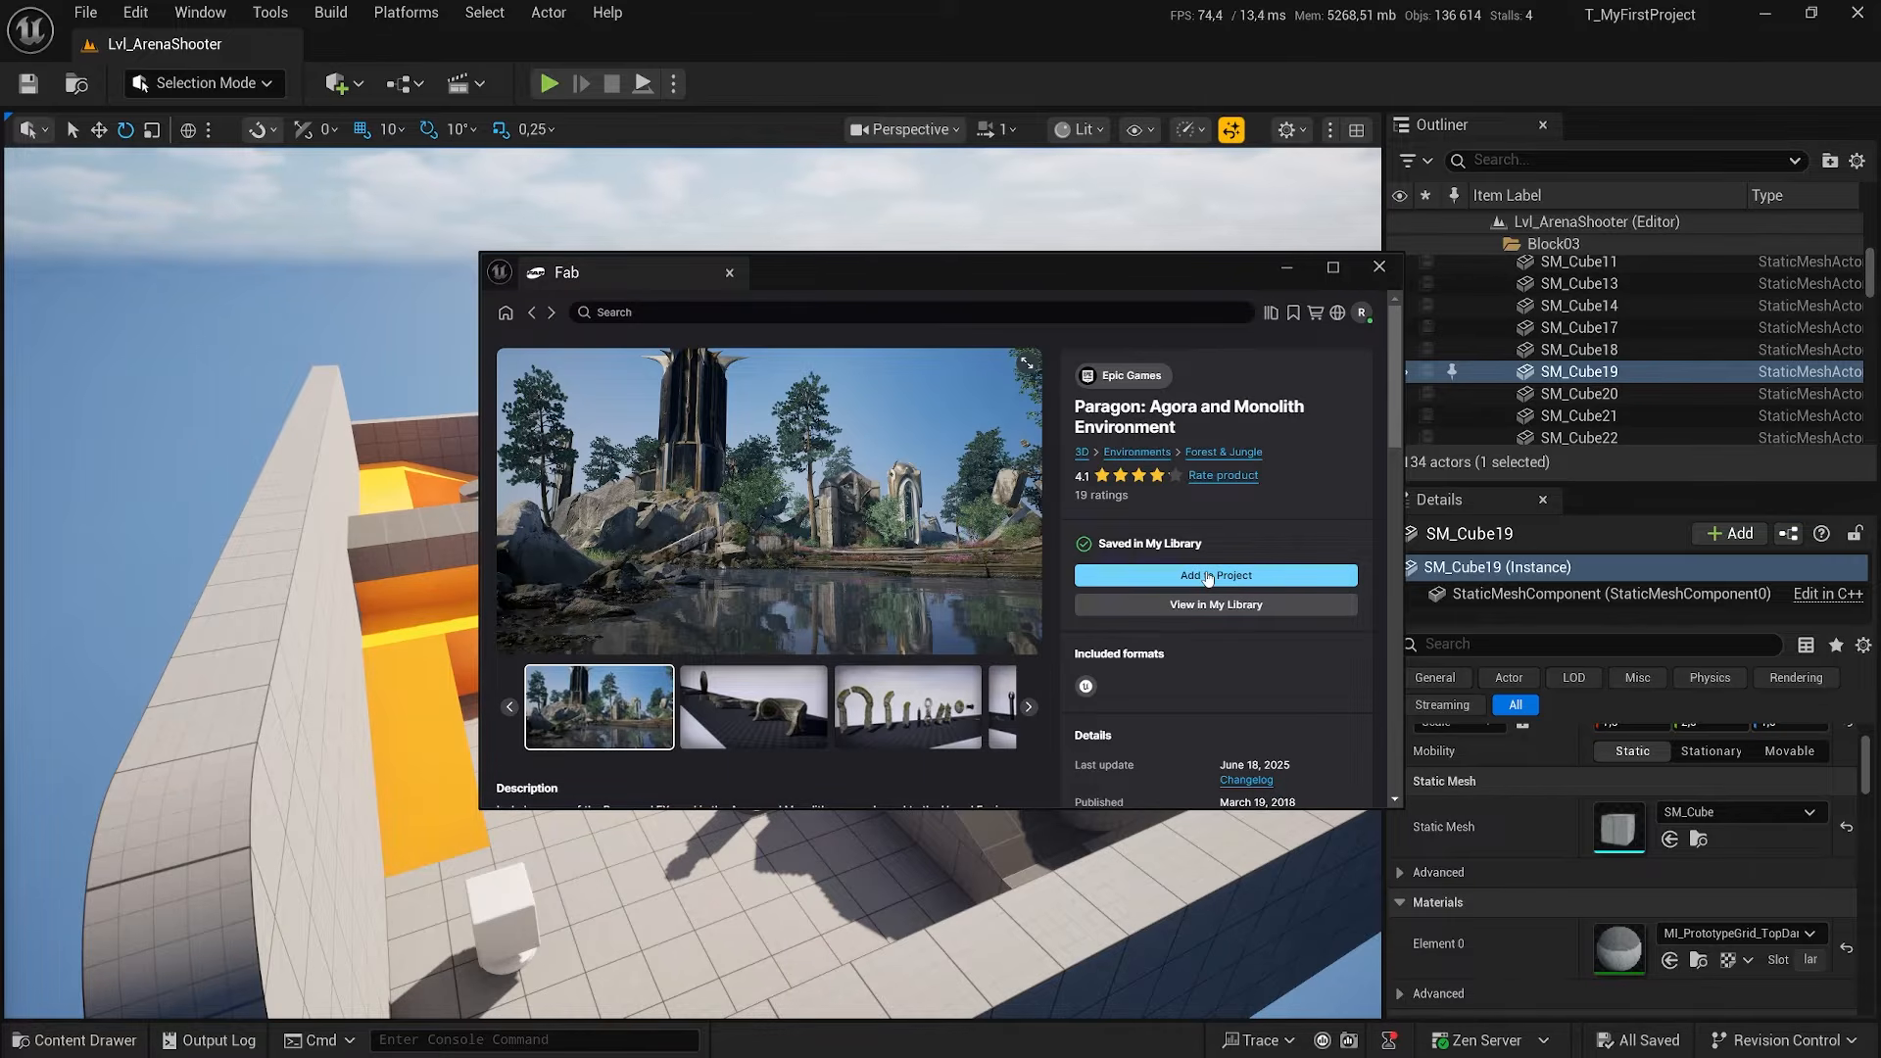
left_click(1208, 577)
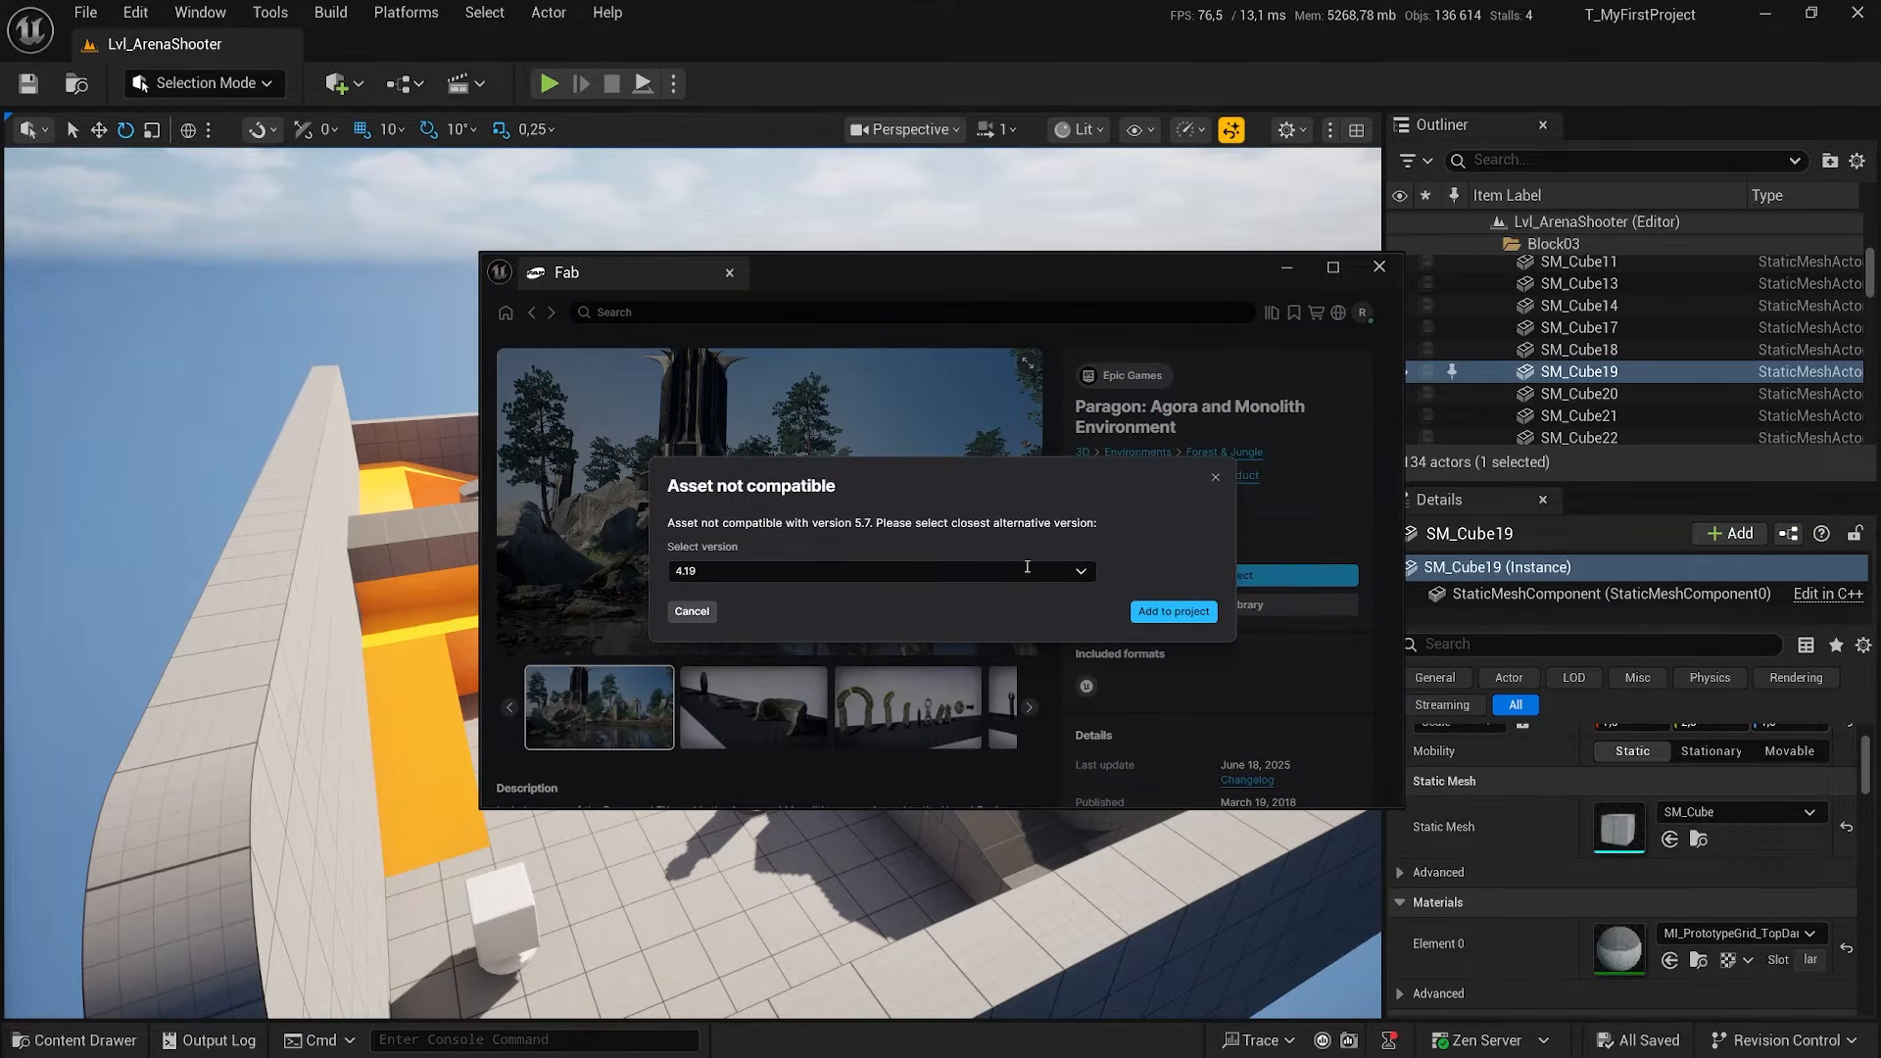
left_click(1082, 573)
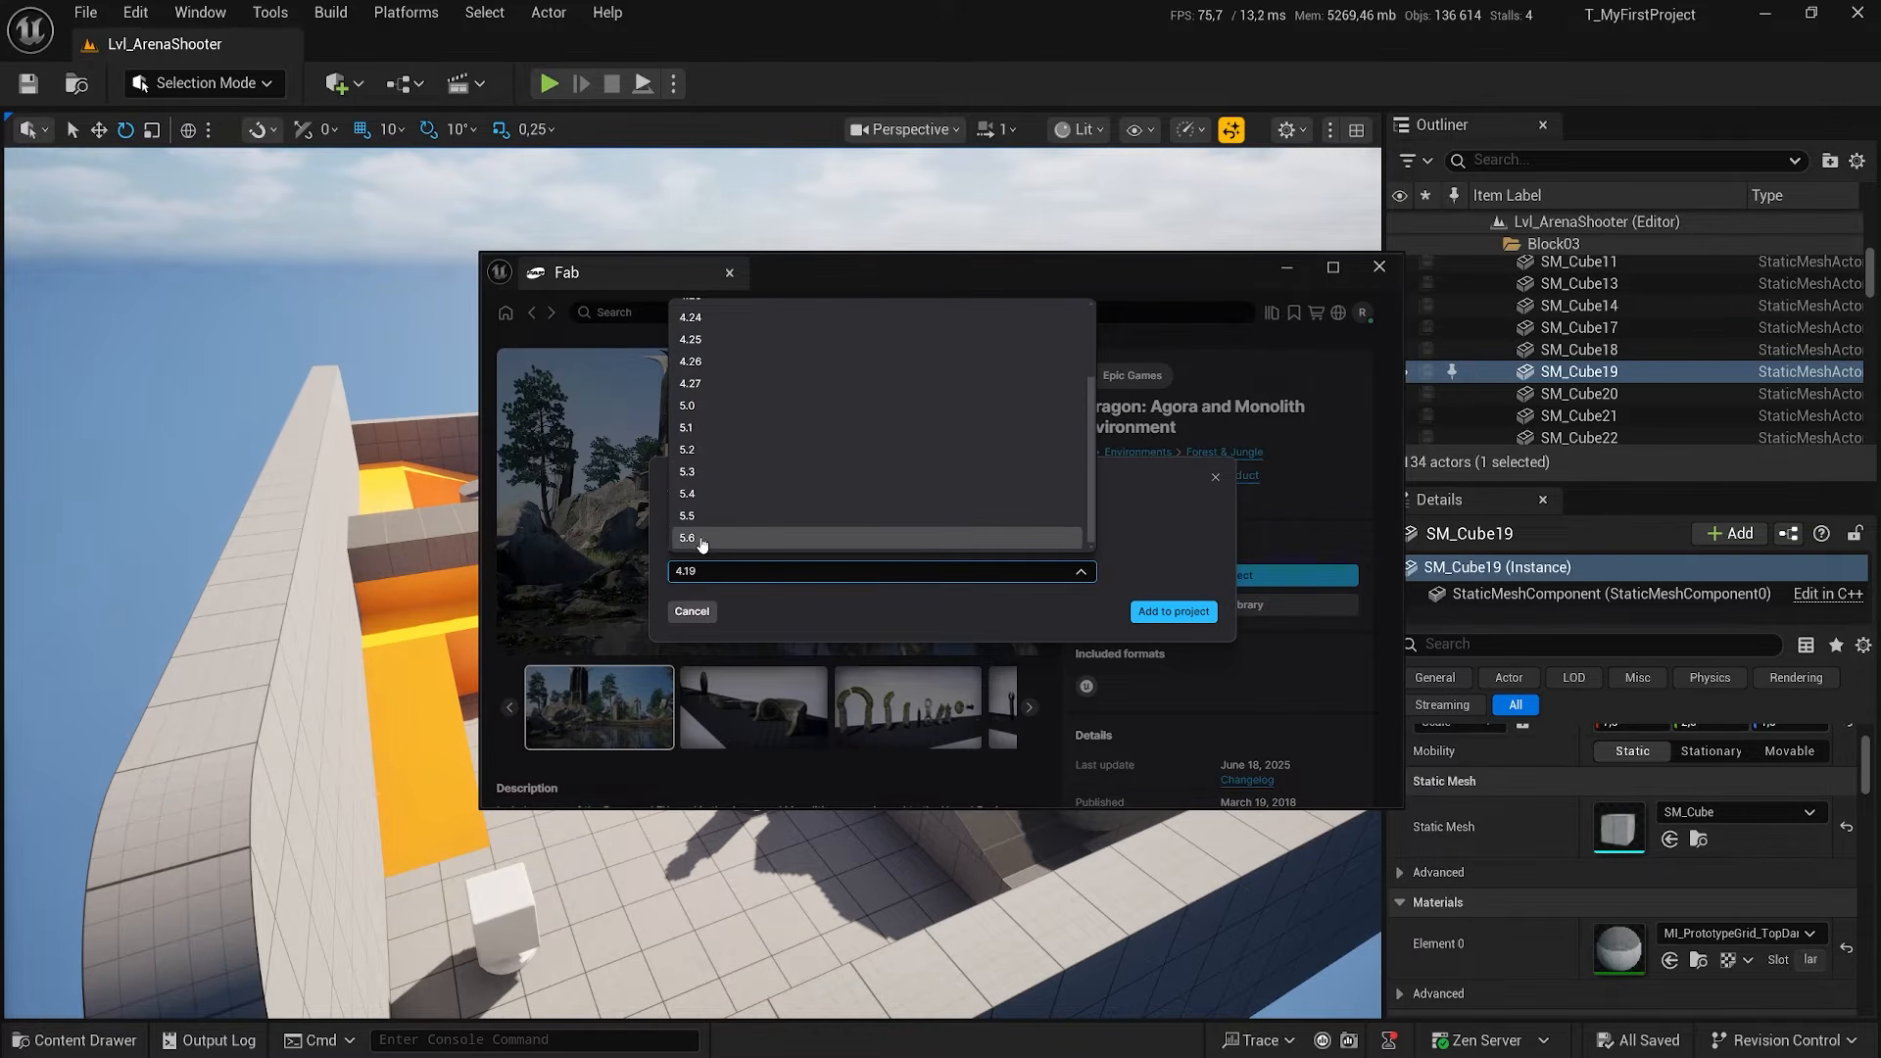
left_click(691, 538)
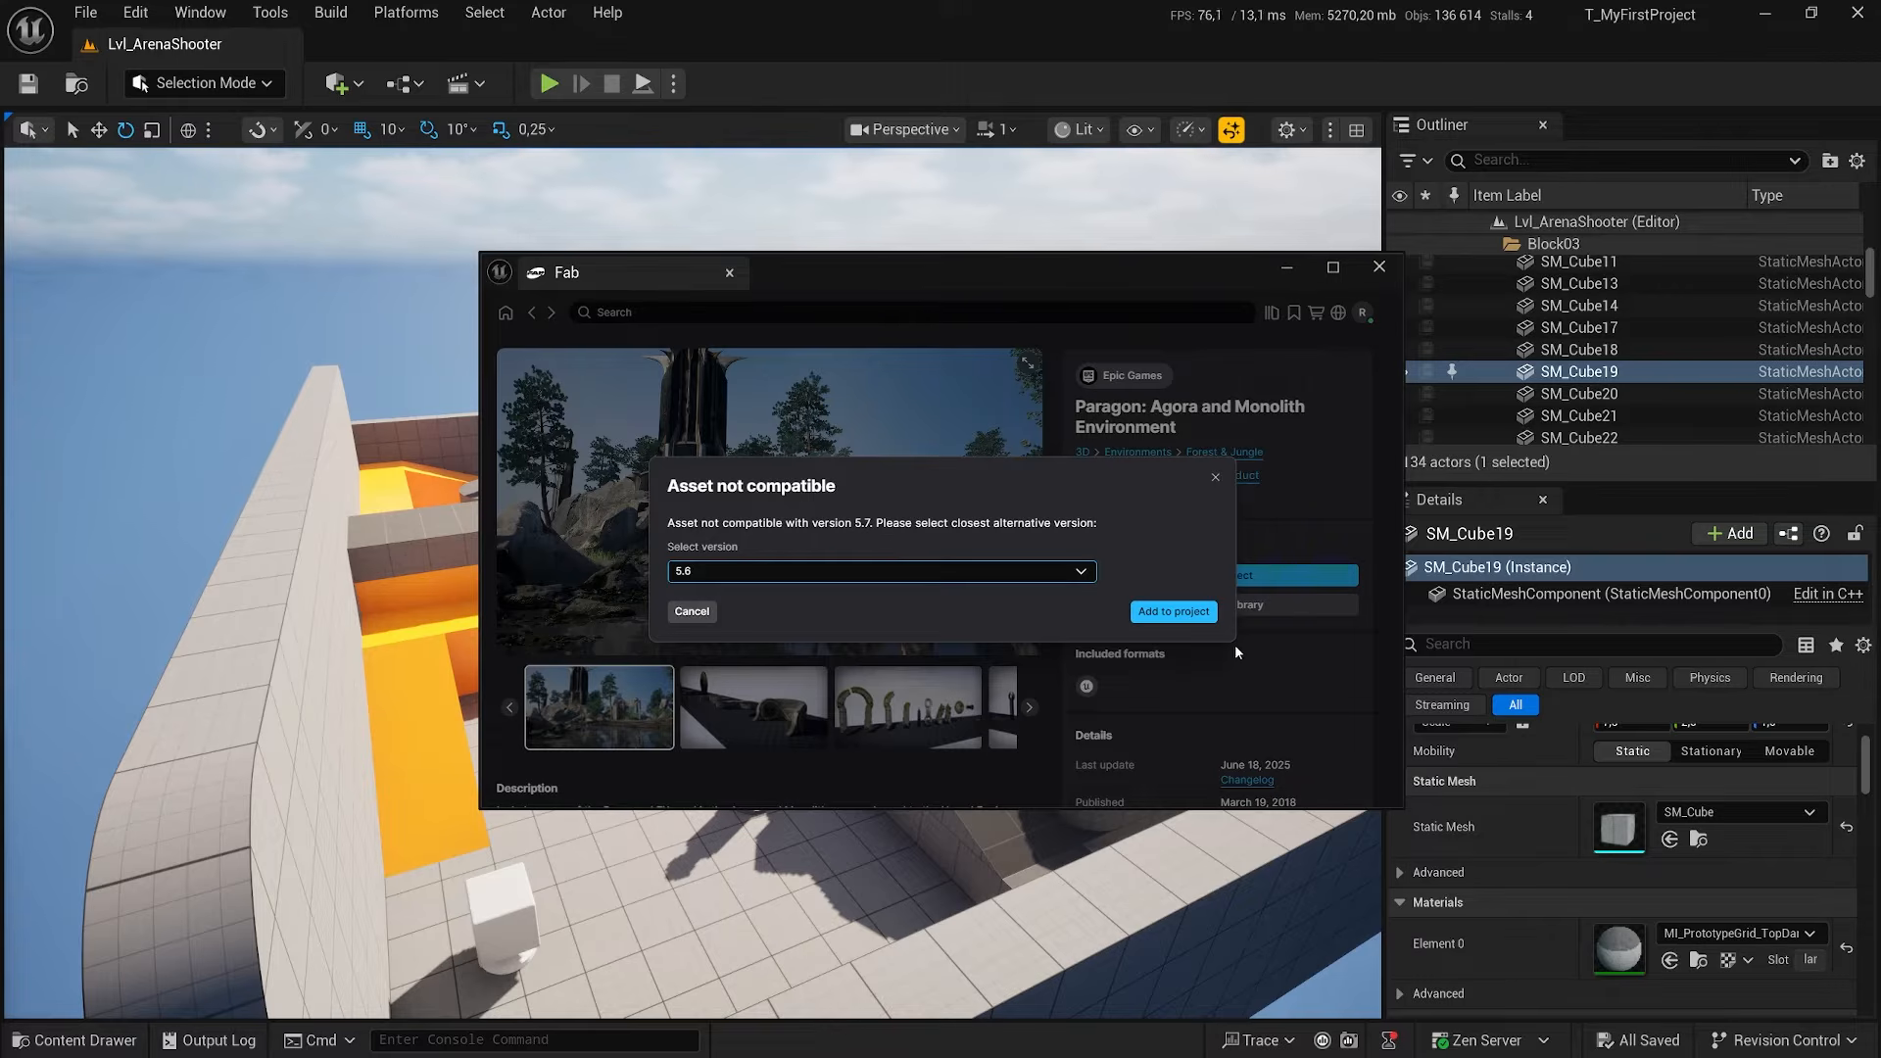
left_click(1177, 620)
left_click(1171, 613)
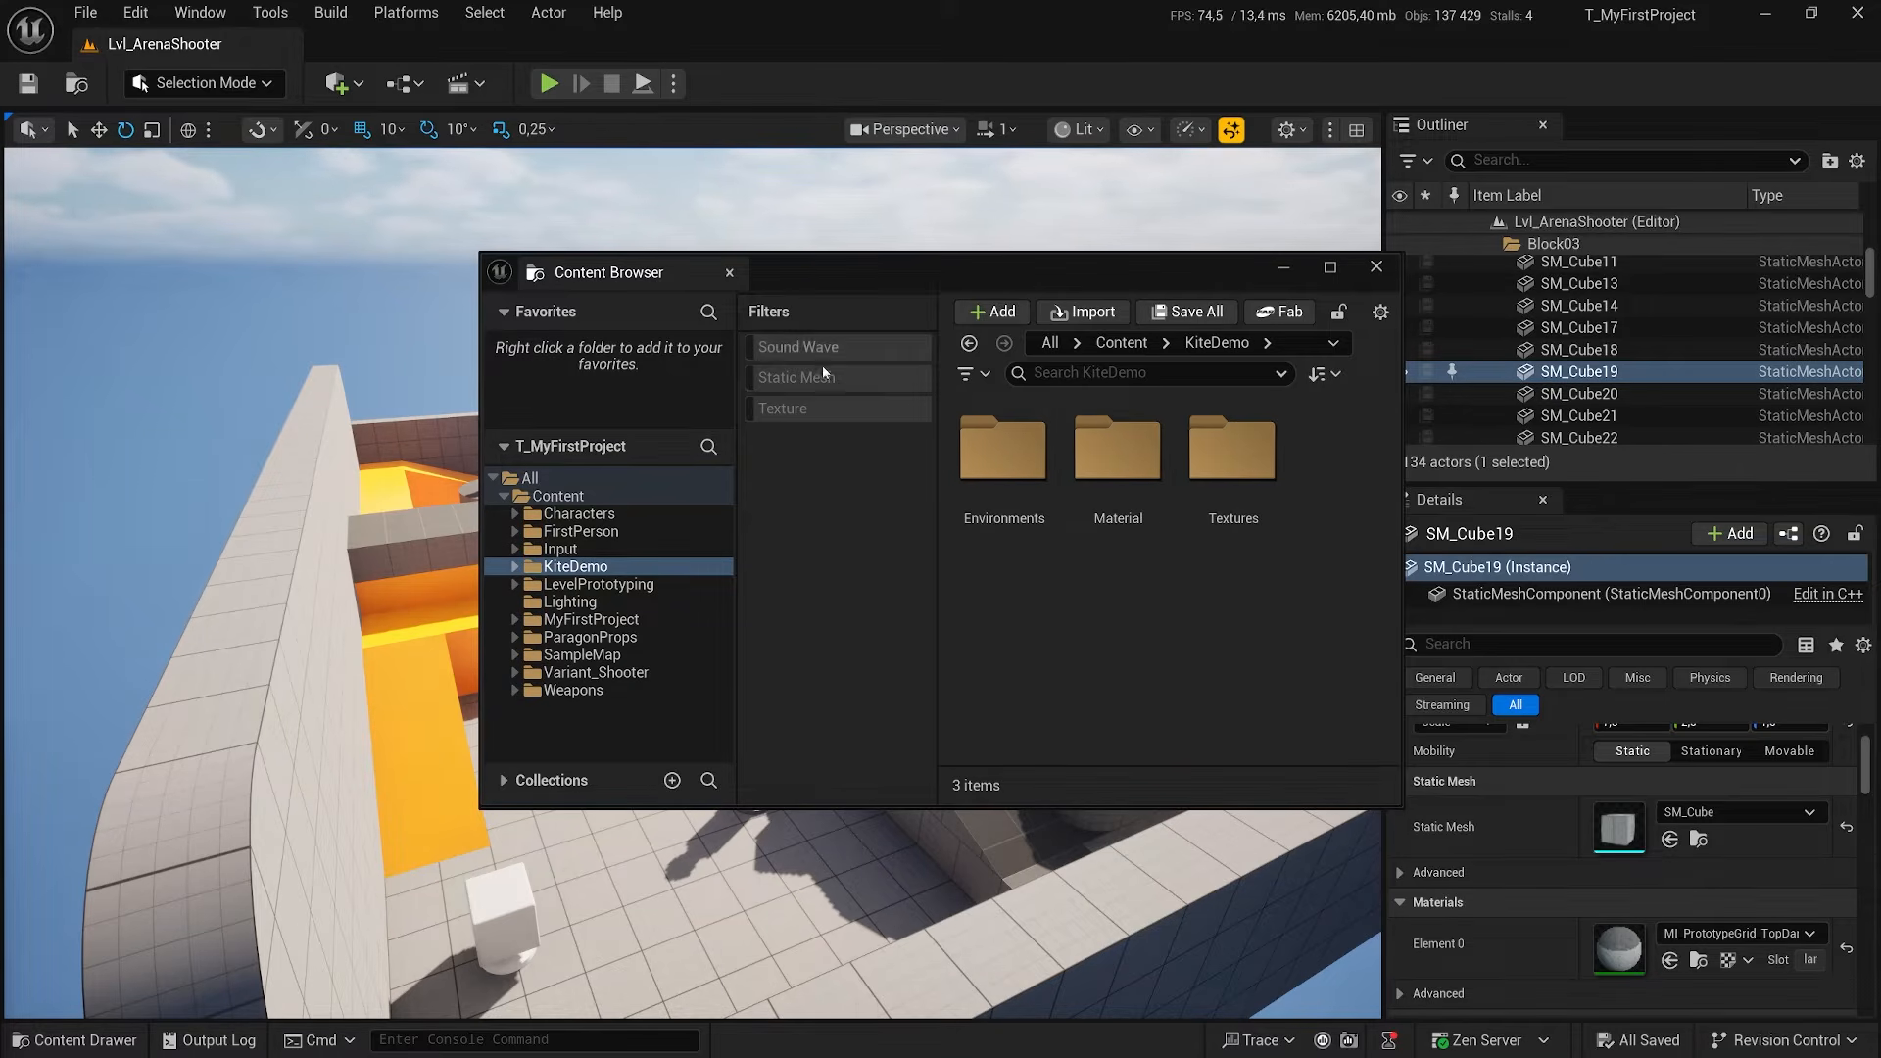
Remove all Content Browser filters and look through the Environments, Material and Textures folders of KiteDemo
right_click(780, 359)
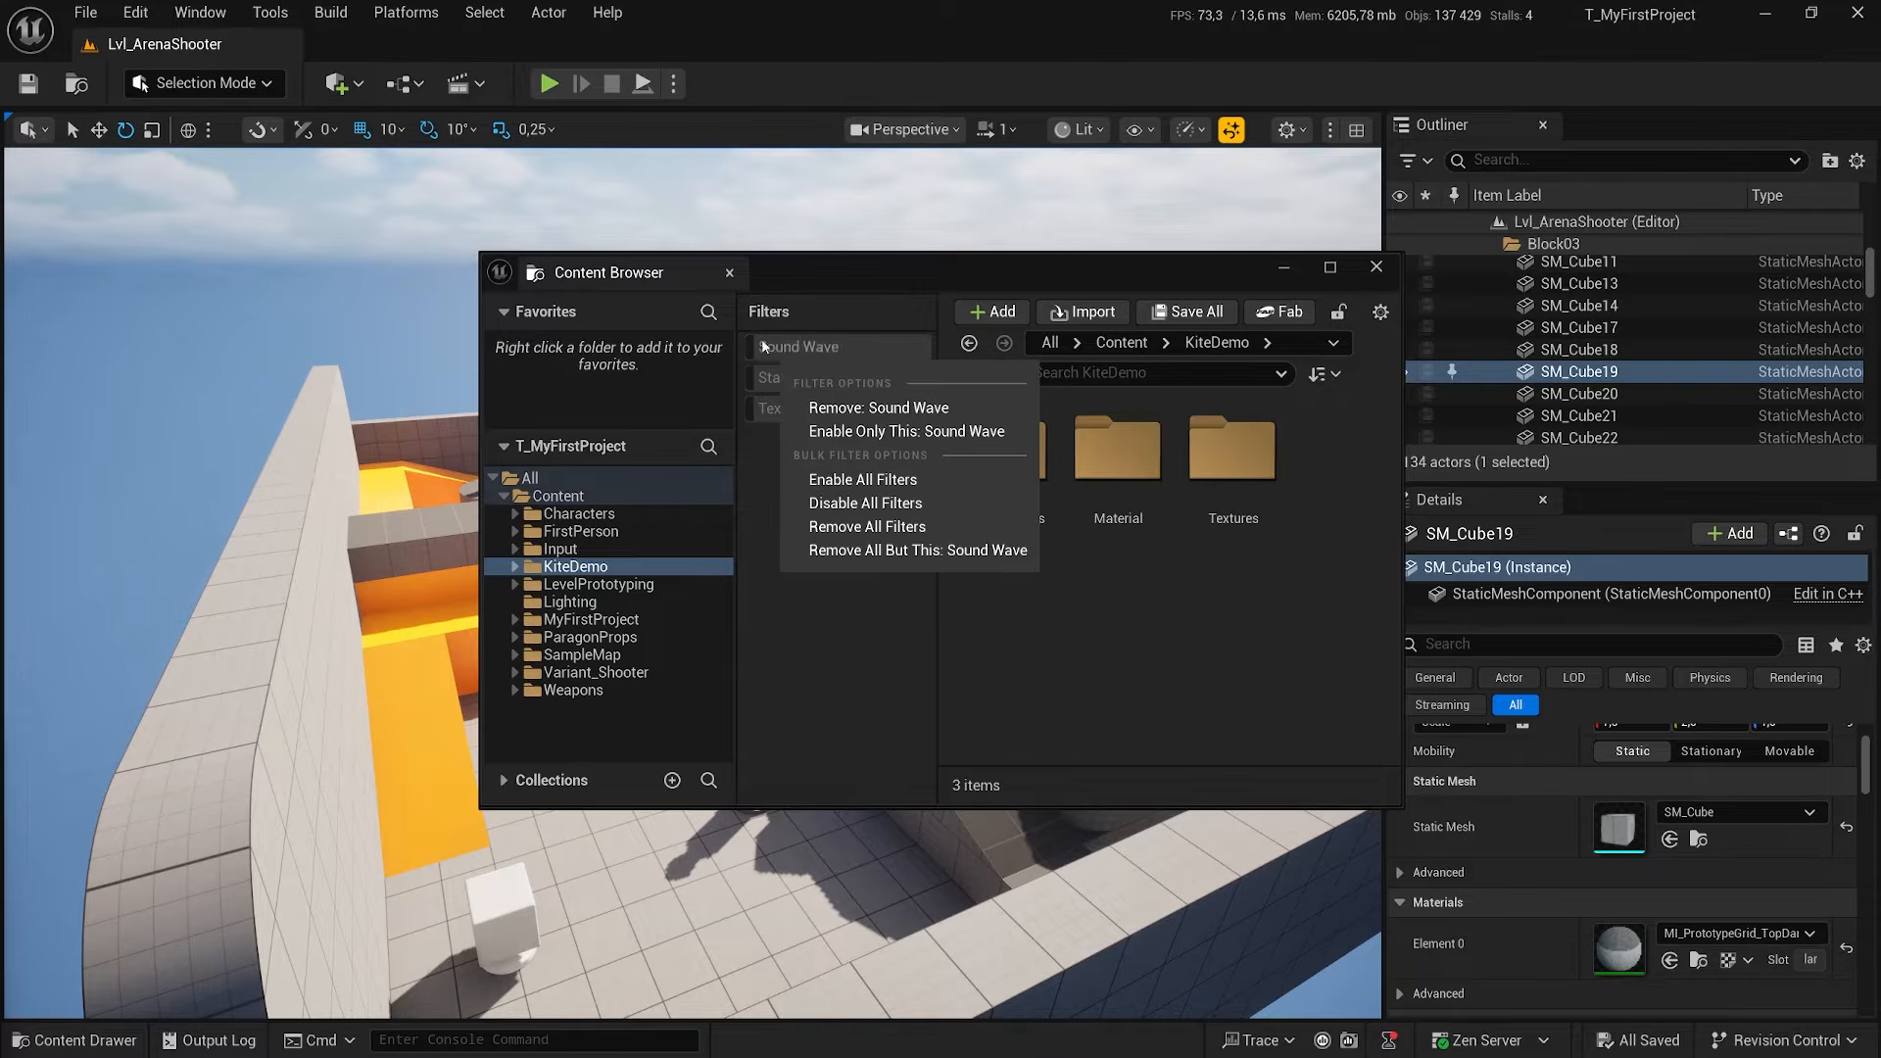
left_click(878, 528)
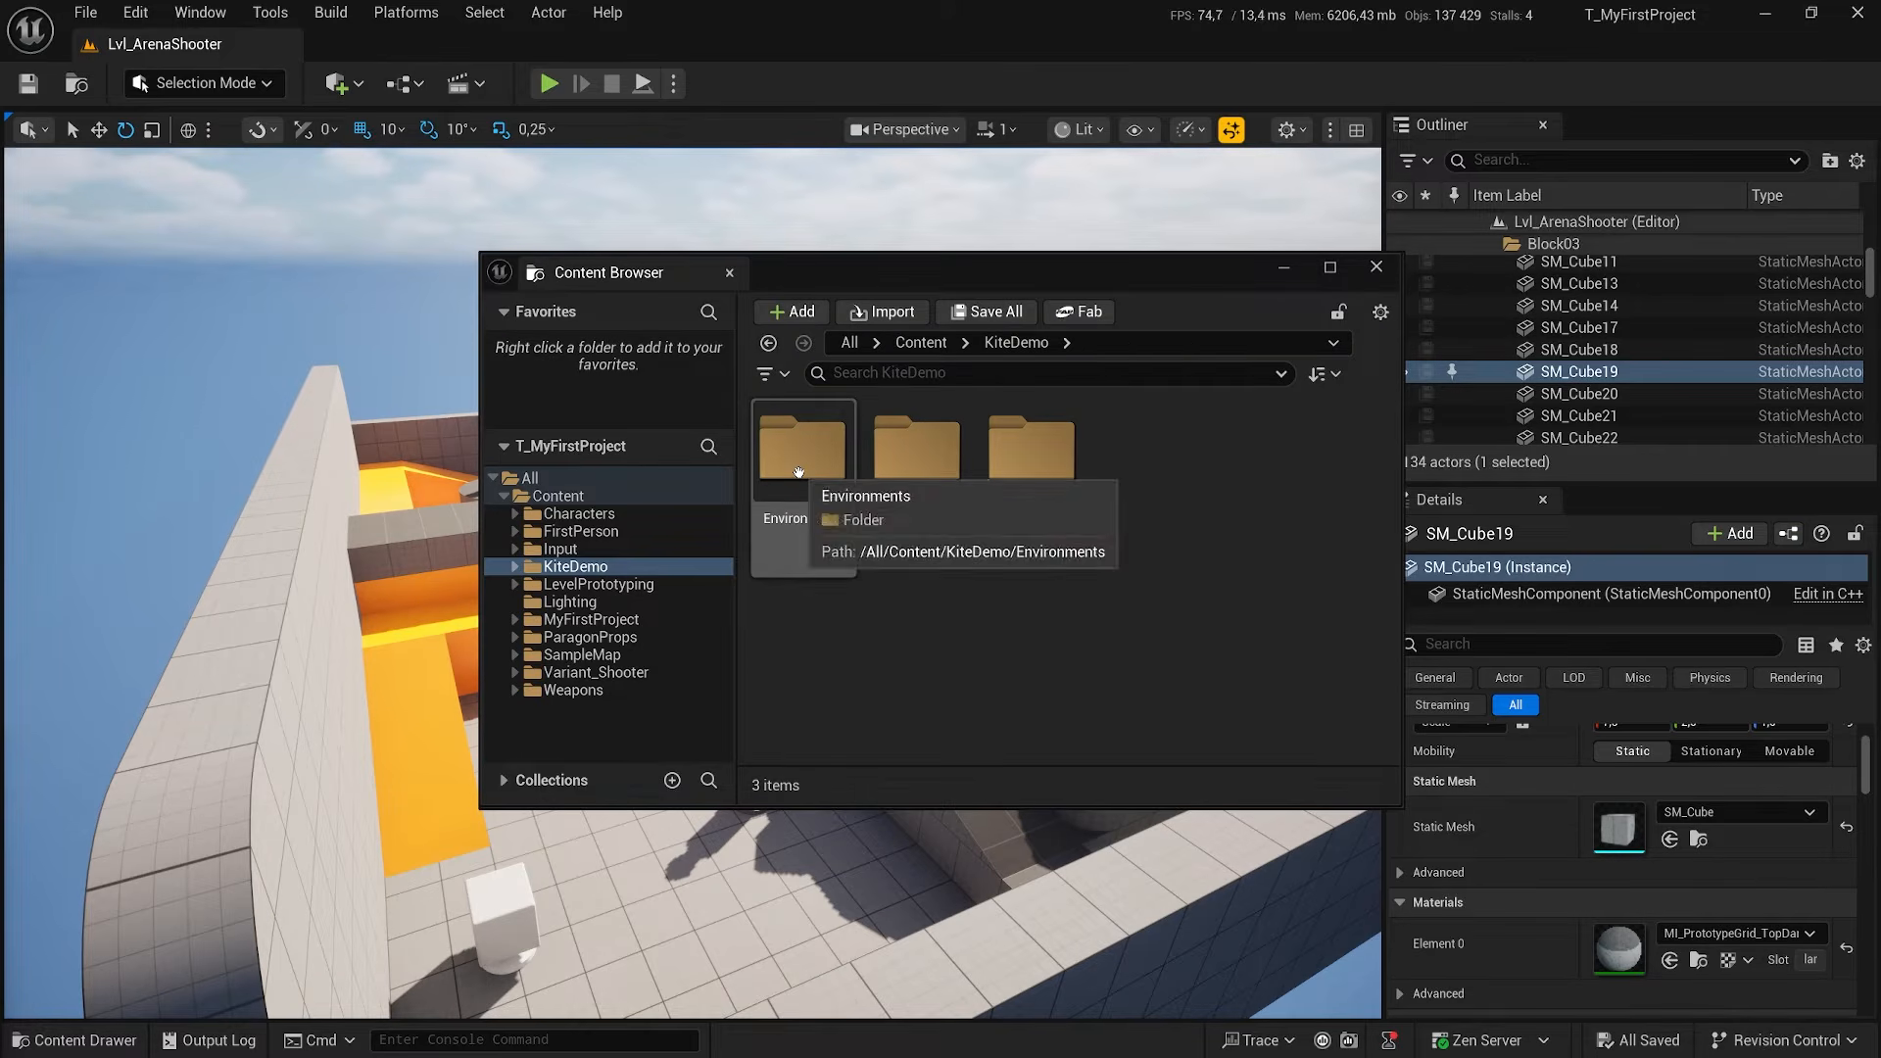
double_click(819, 473)
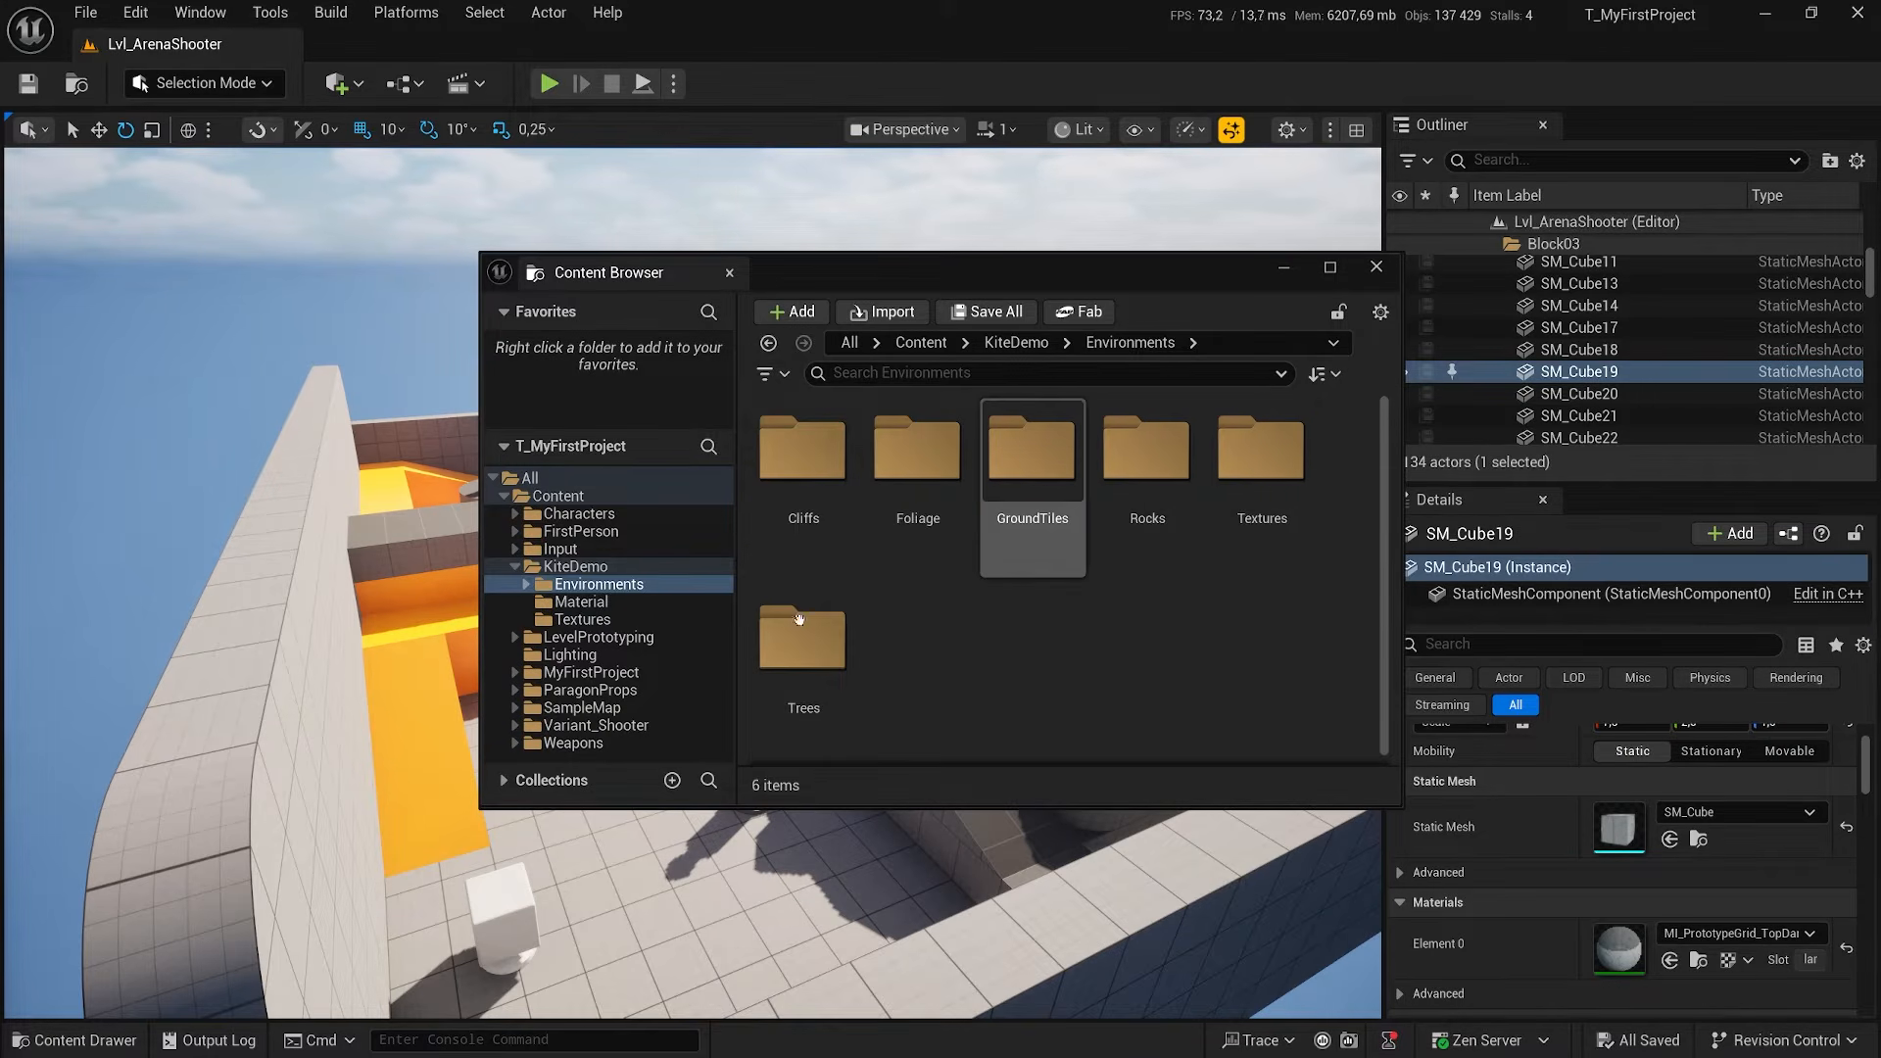
key("alt+Left")
double_click(951, 460)
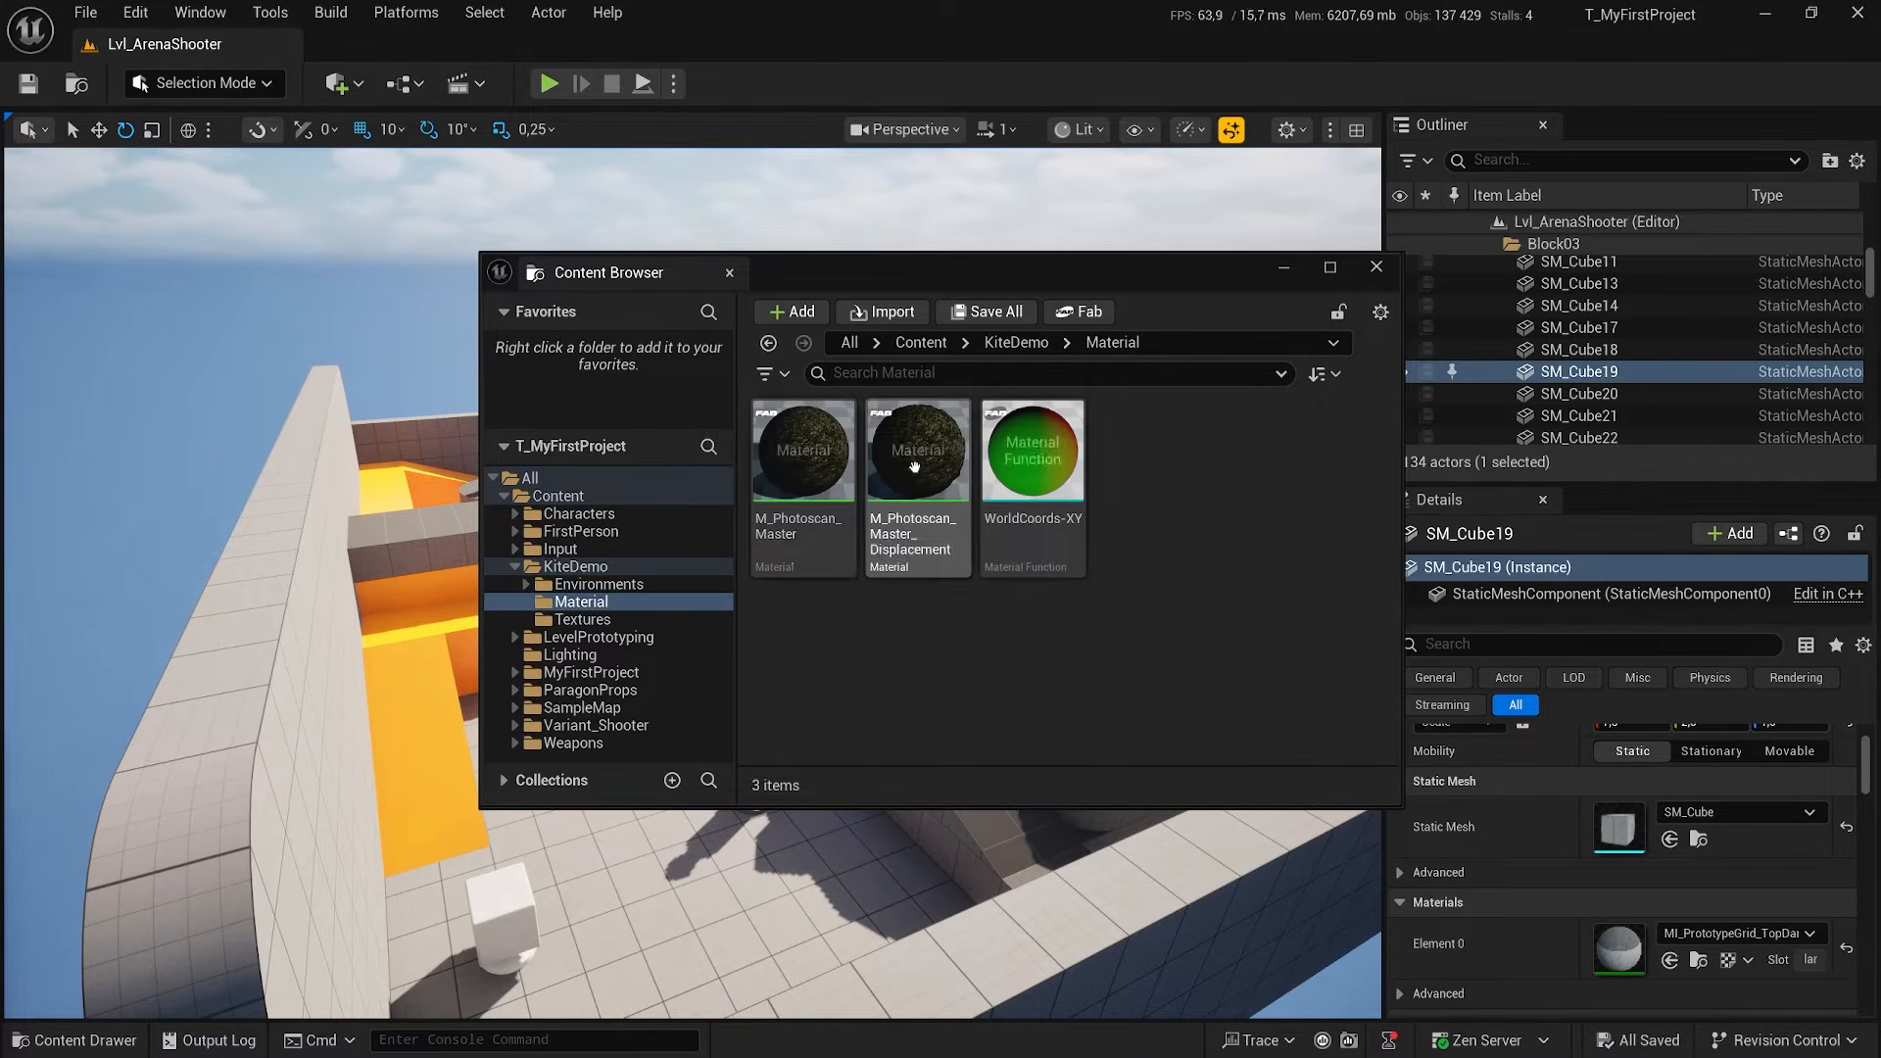
key("alt+Left")
double_click(1042, 465)
key("alt+Left")
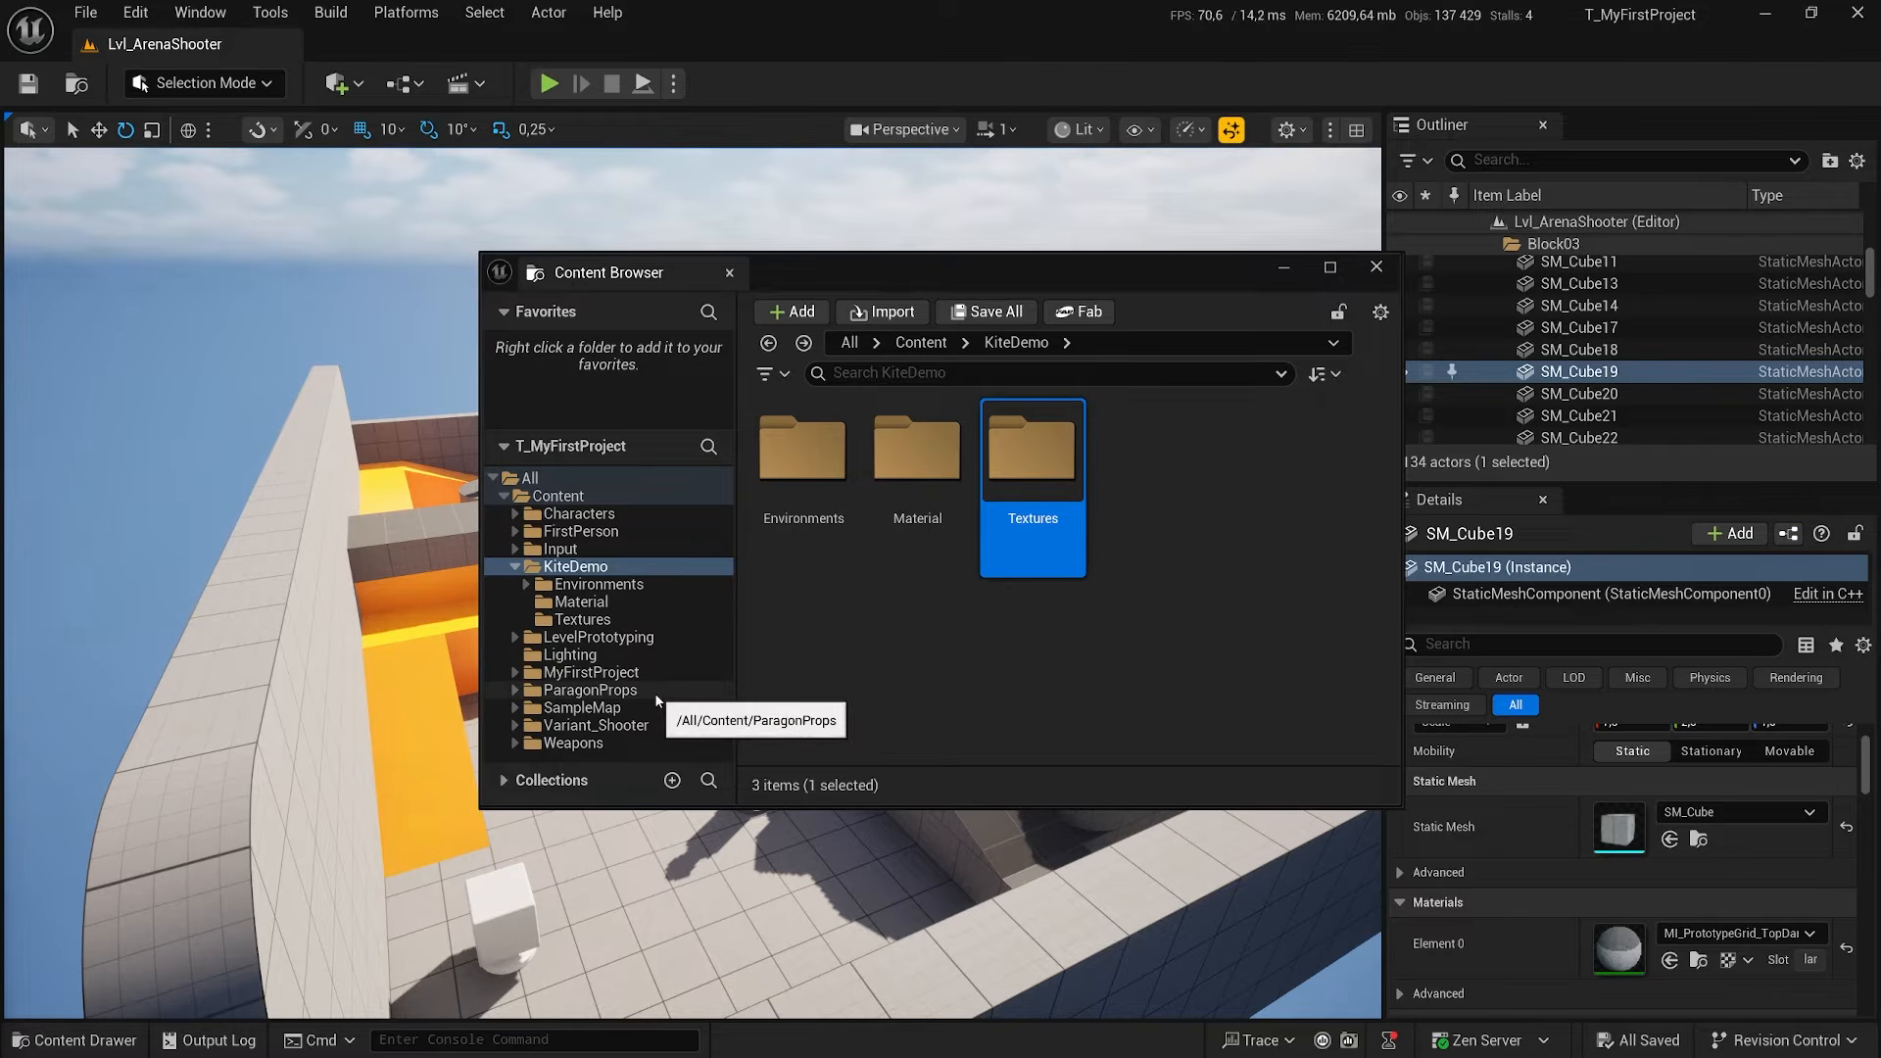
Open the ParagonSample level from the SampleMap folder and close the Message Log, Content Browser and Fab windows
left_click(581, 710)
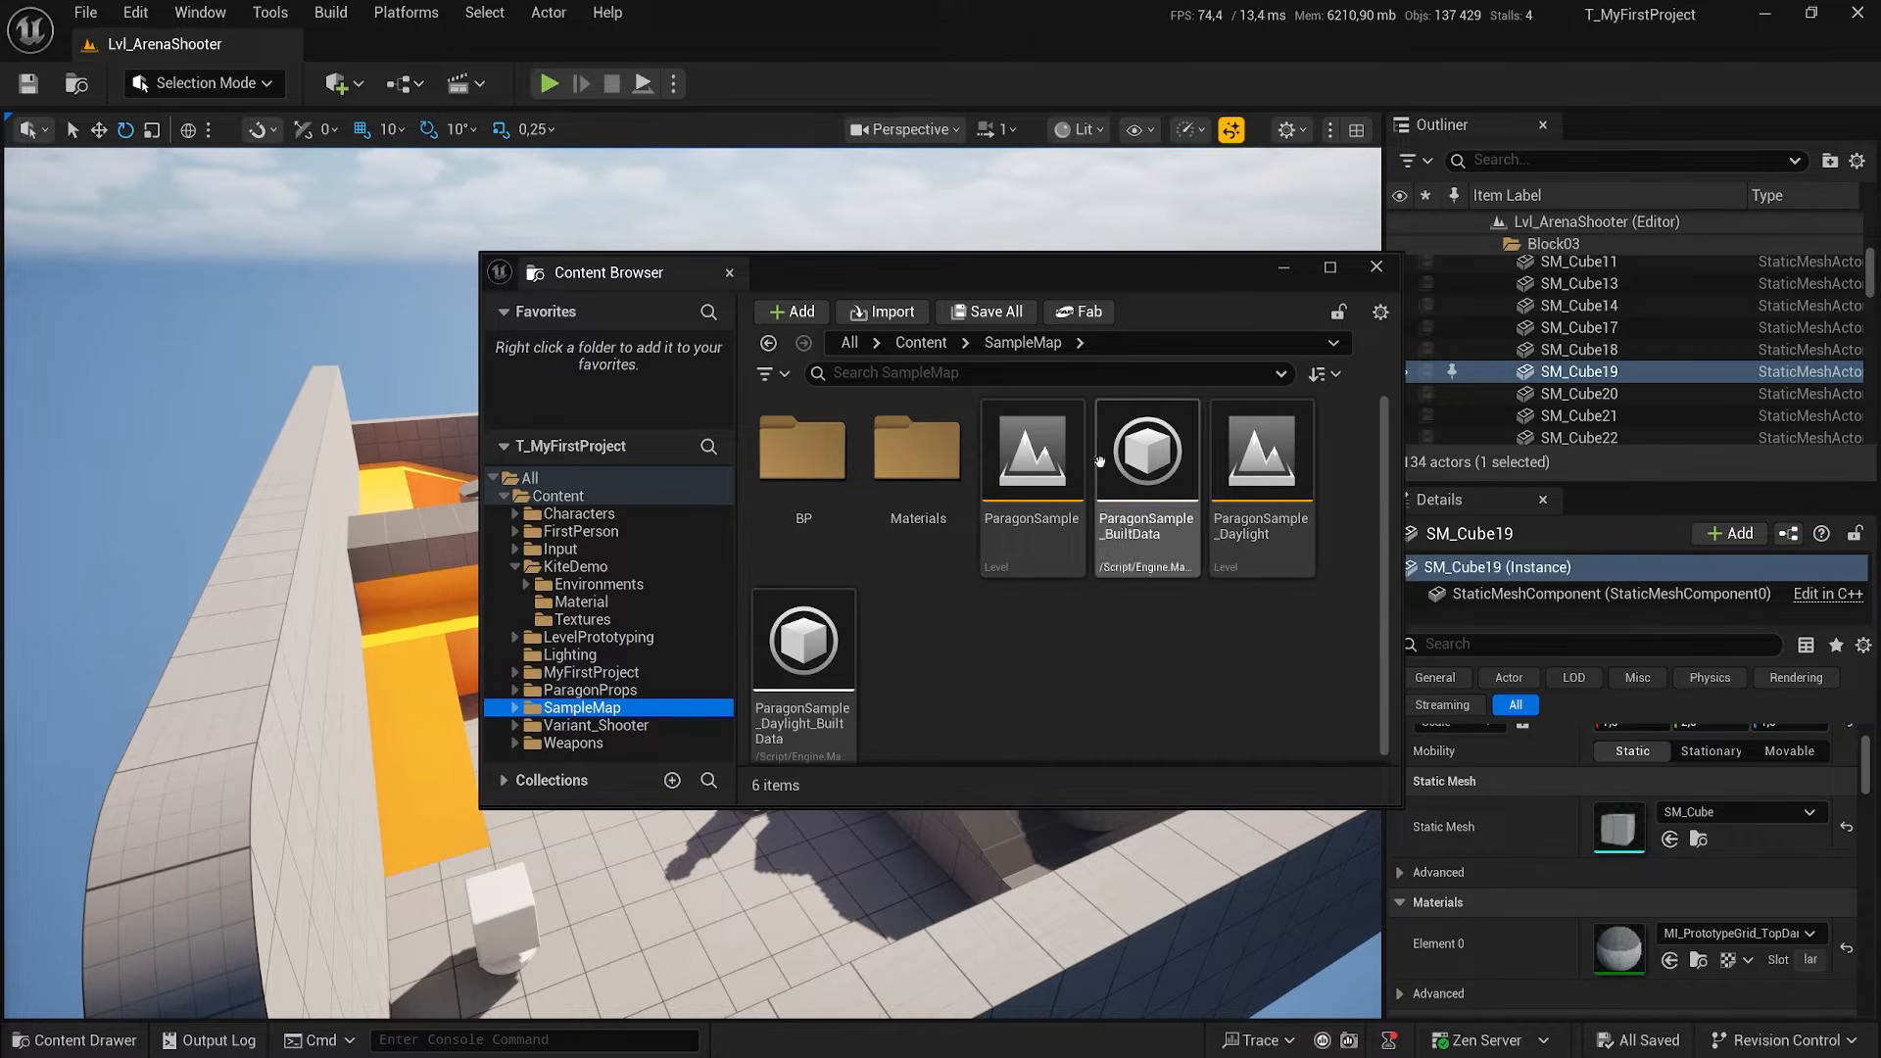
left_click(1029, 461)
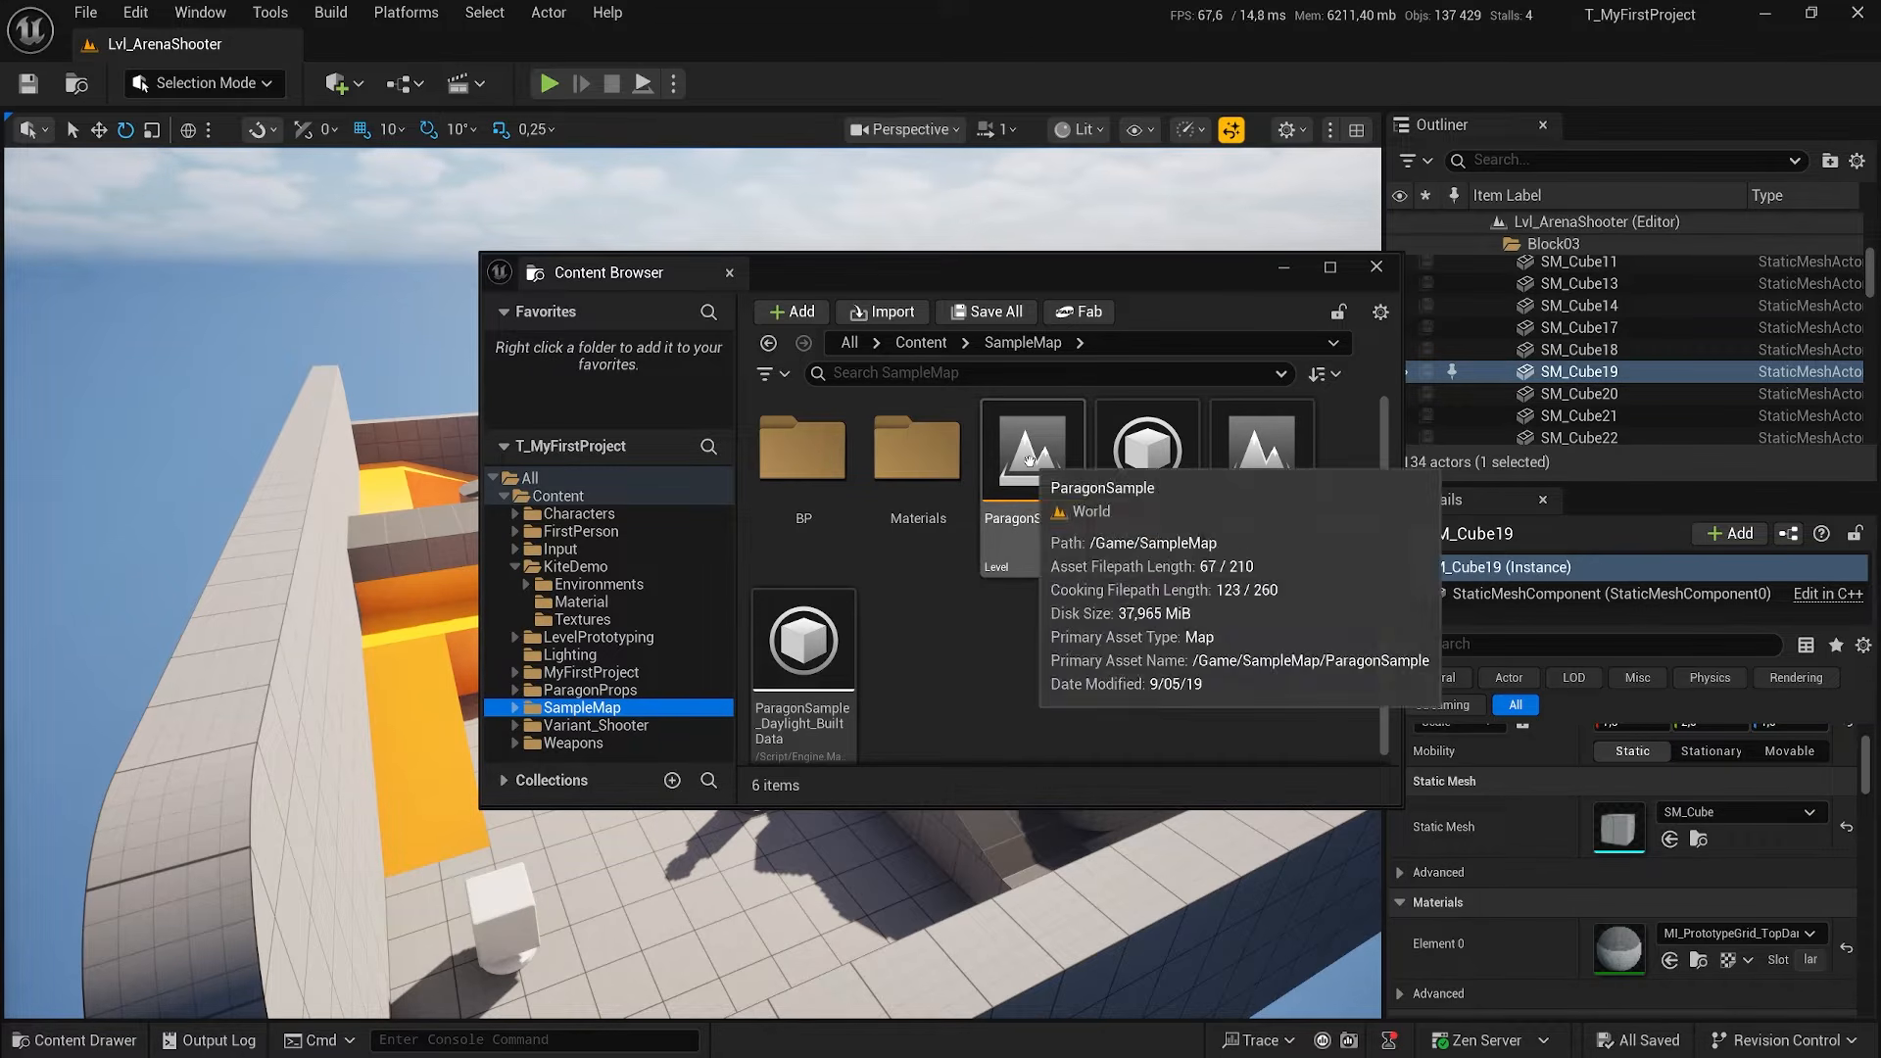
double_click(1029, 461)
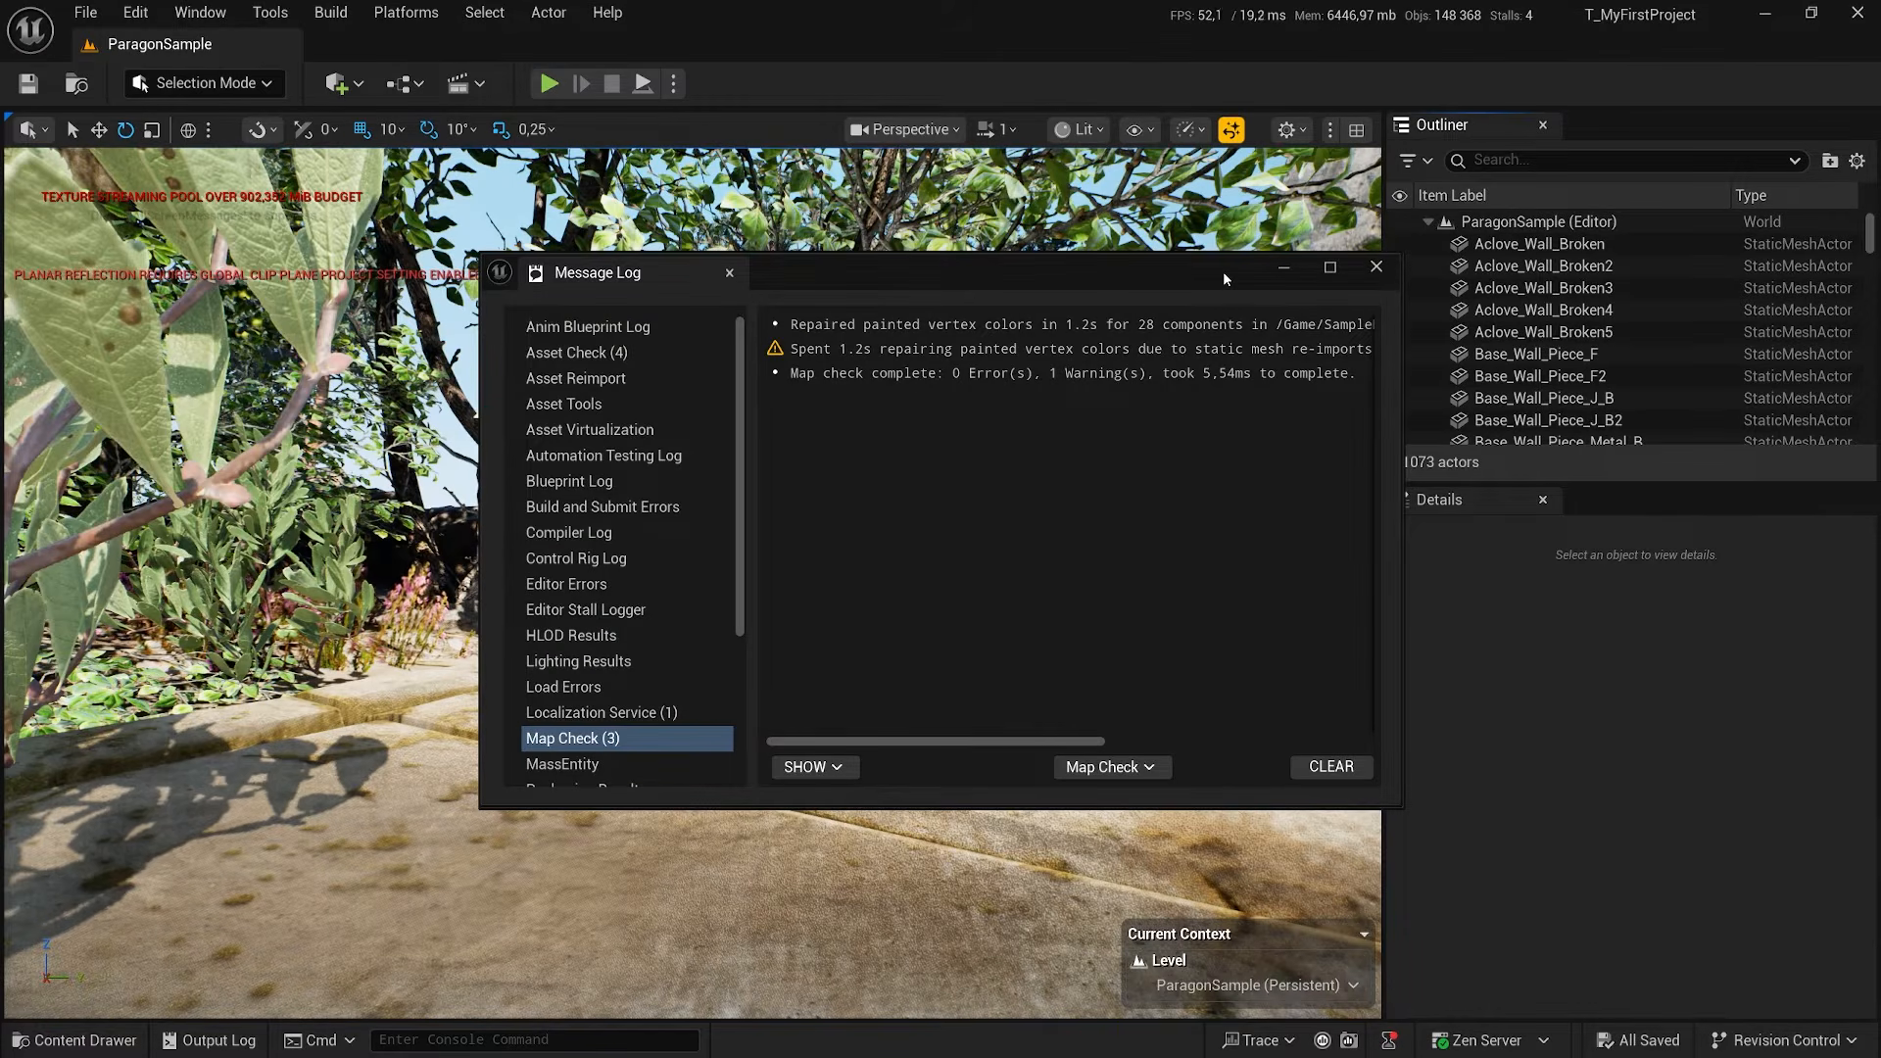
left_click(1376, 269)
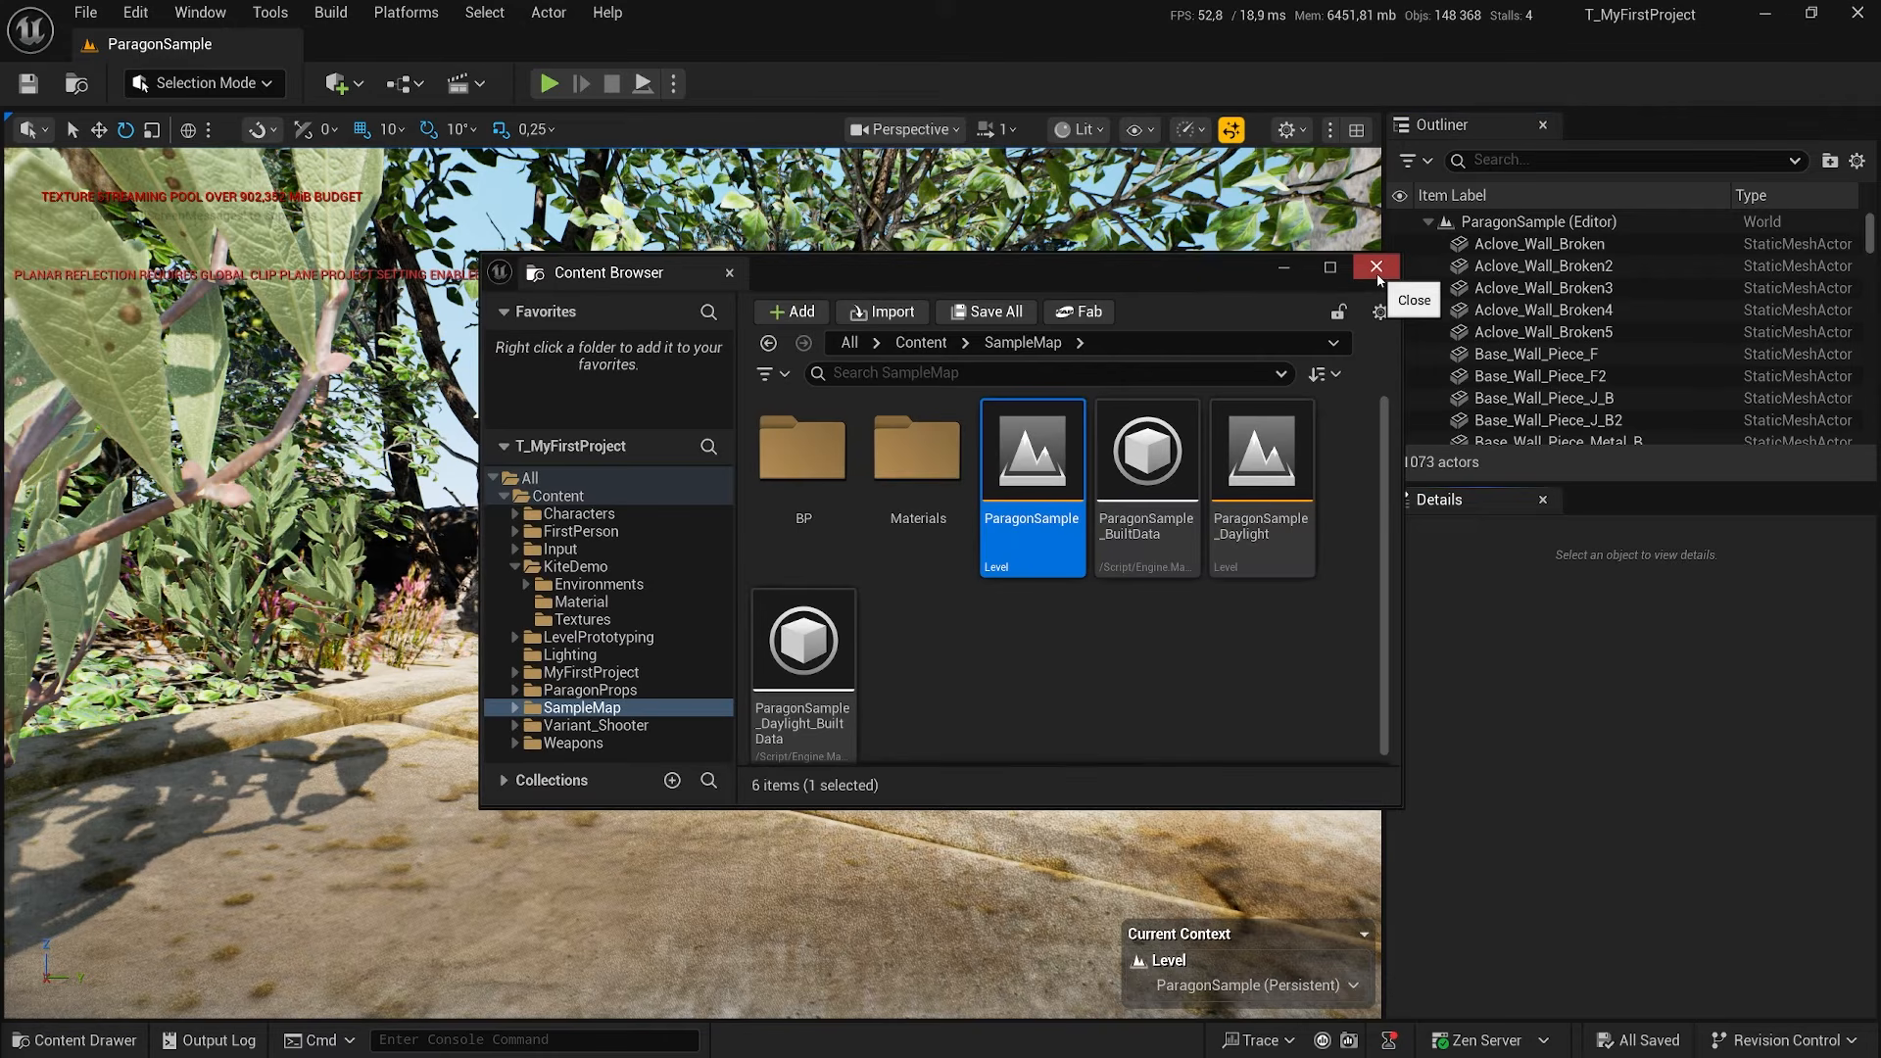
left_click(1376, 268)
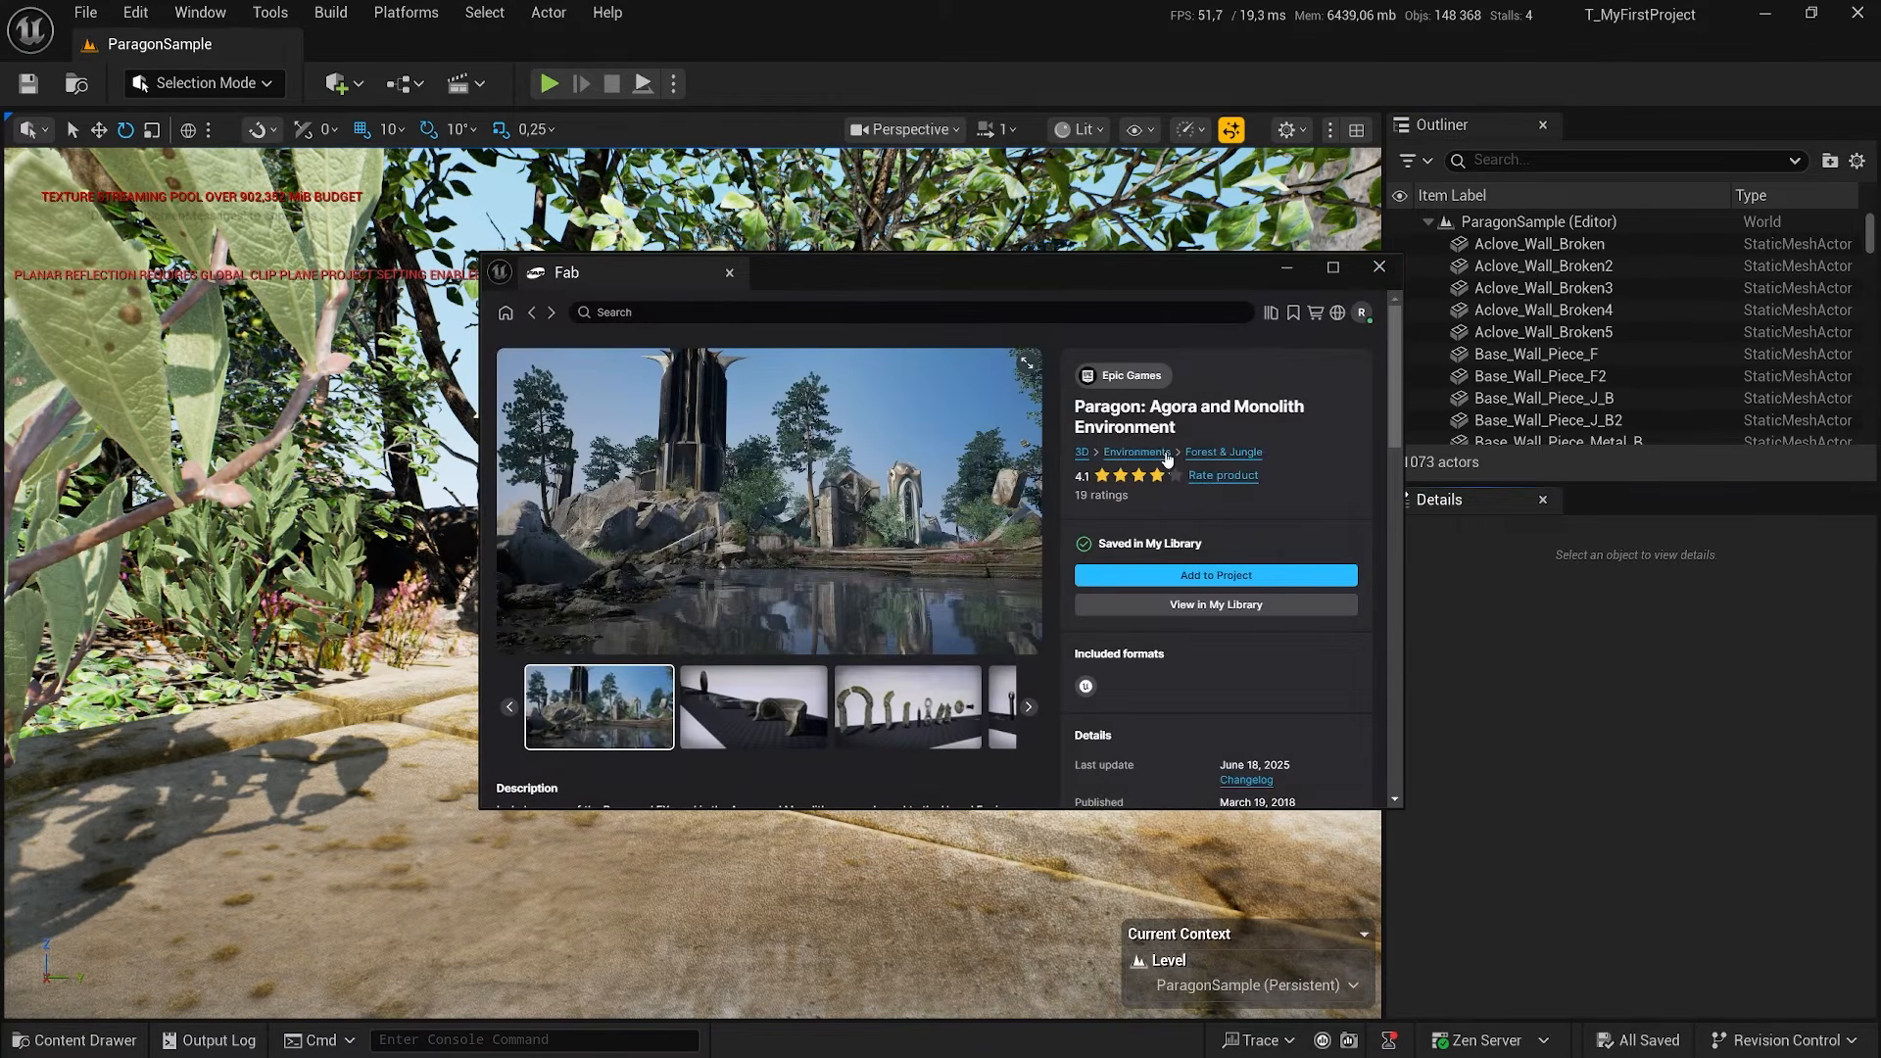
left_click(1377, 268)
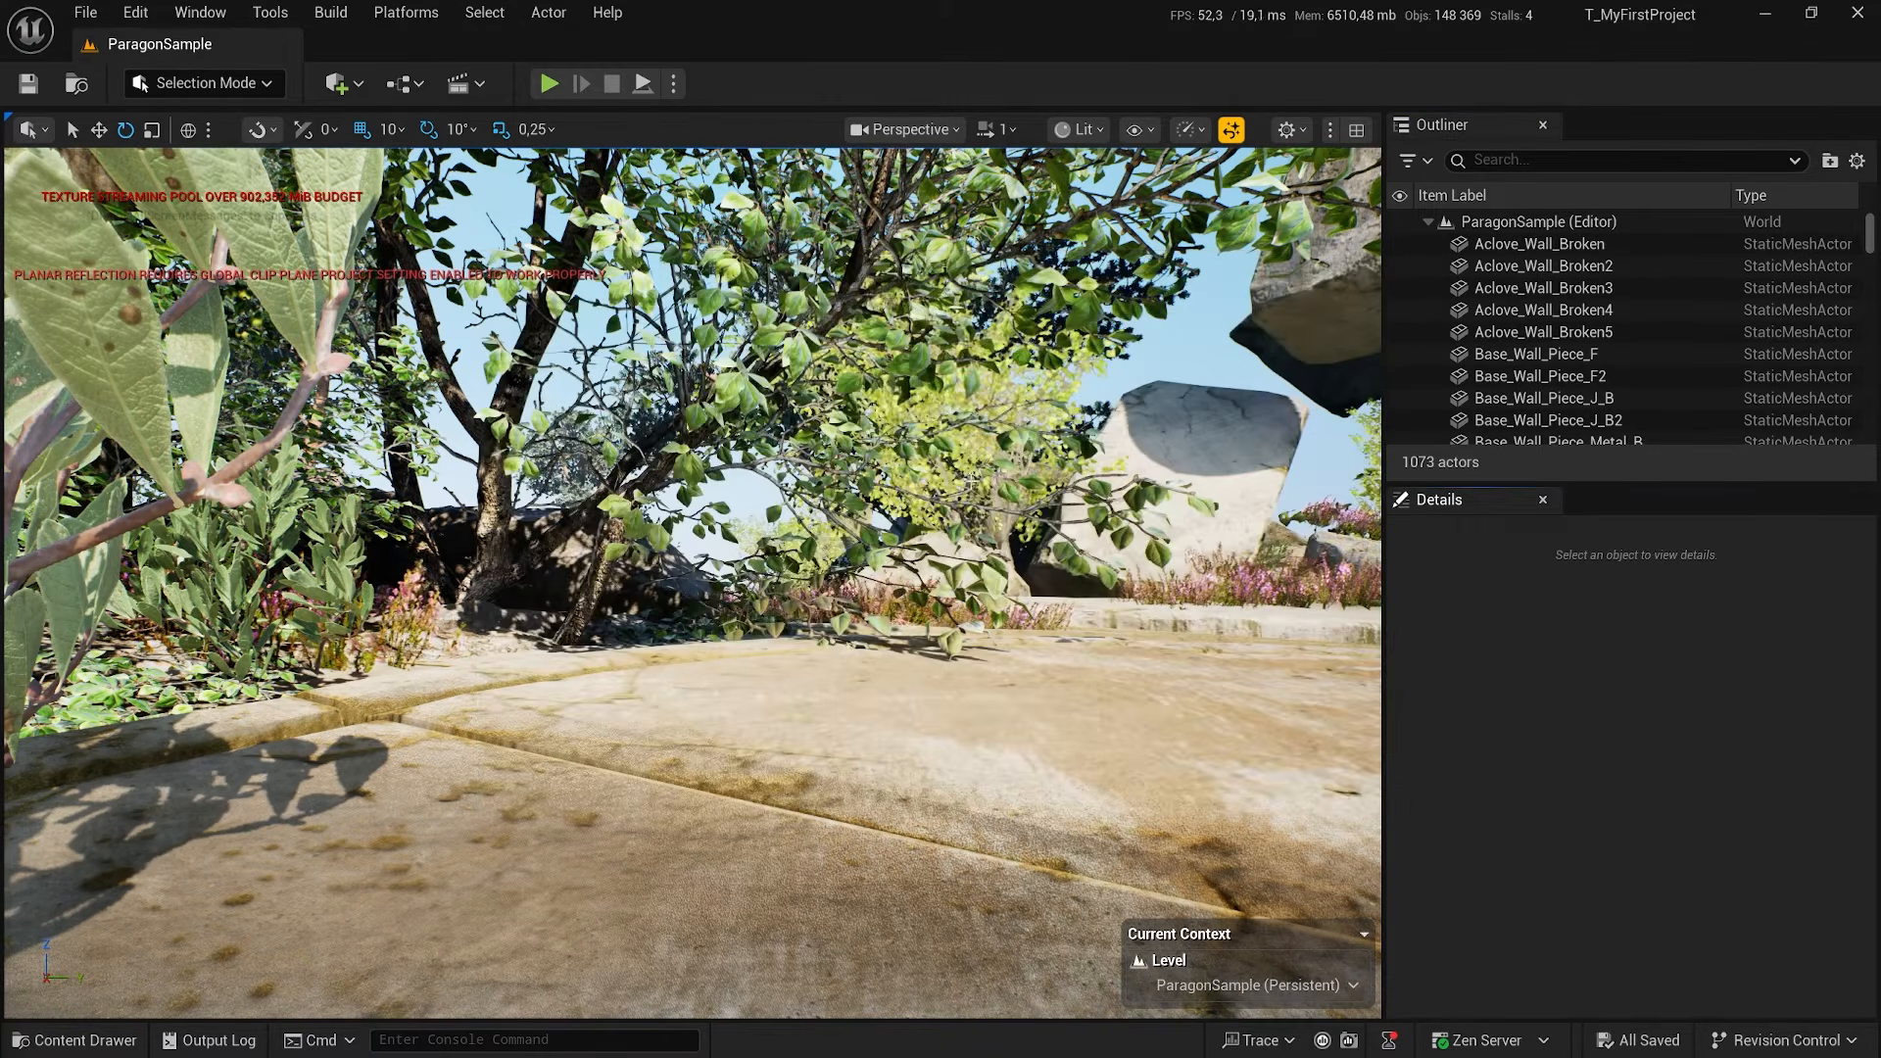
Fly through the ParagonSample level to examine its ruins, water, trees and rocks in game view
key("s")
right_click_drag(987, 530, 874, 537)
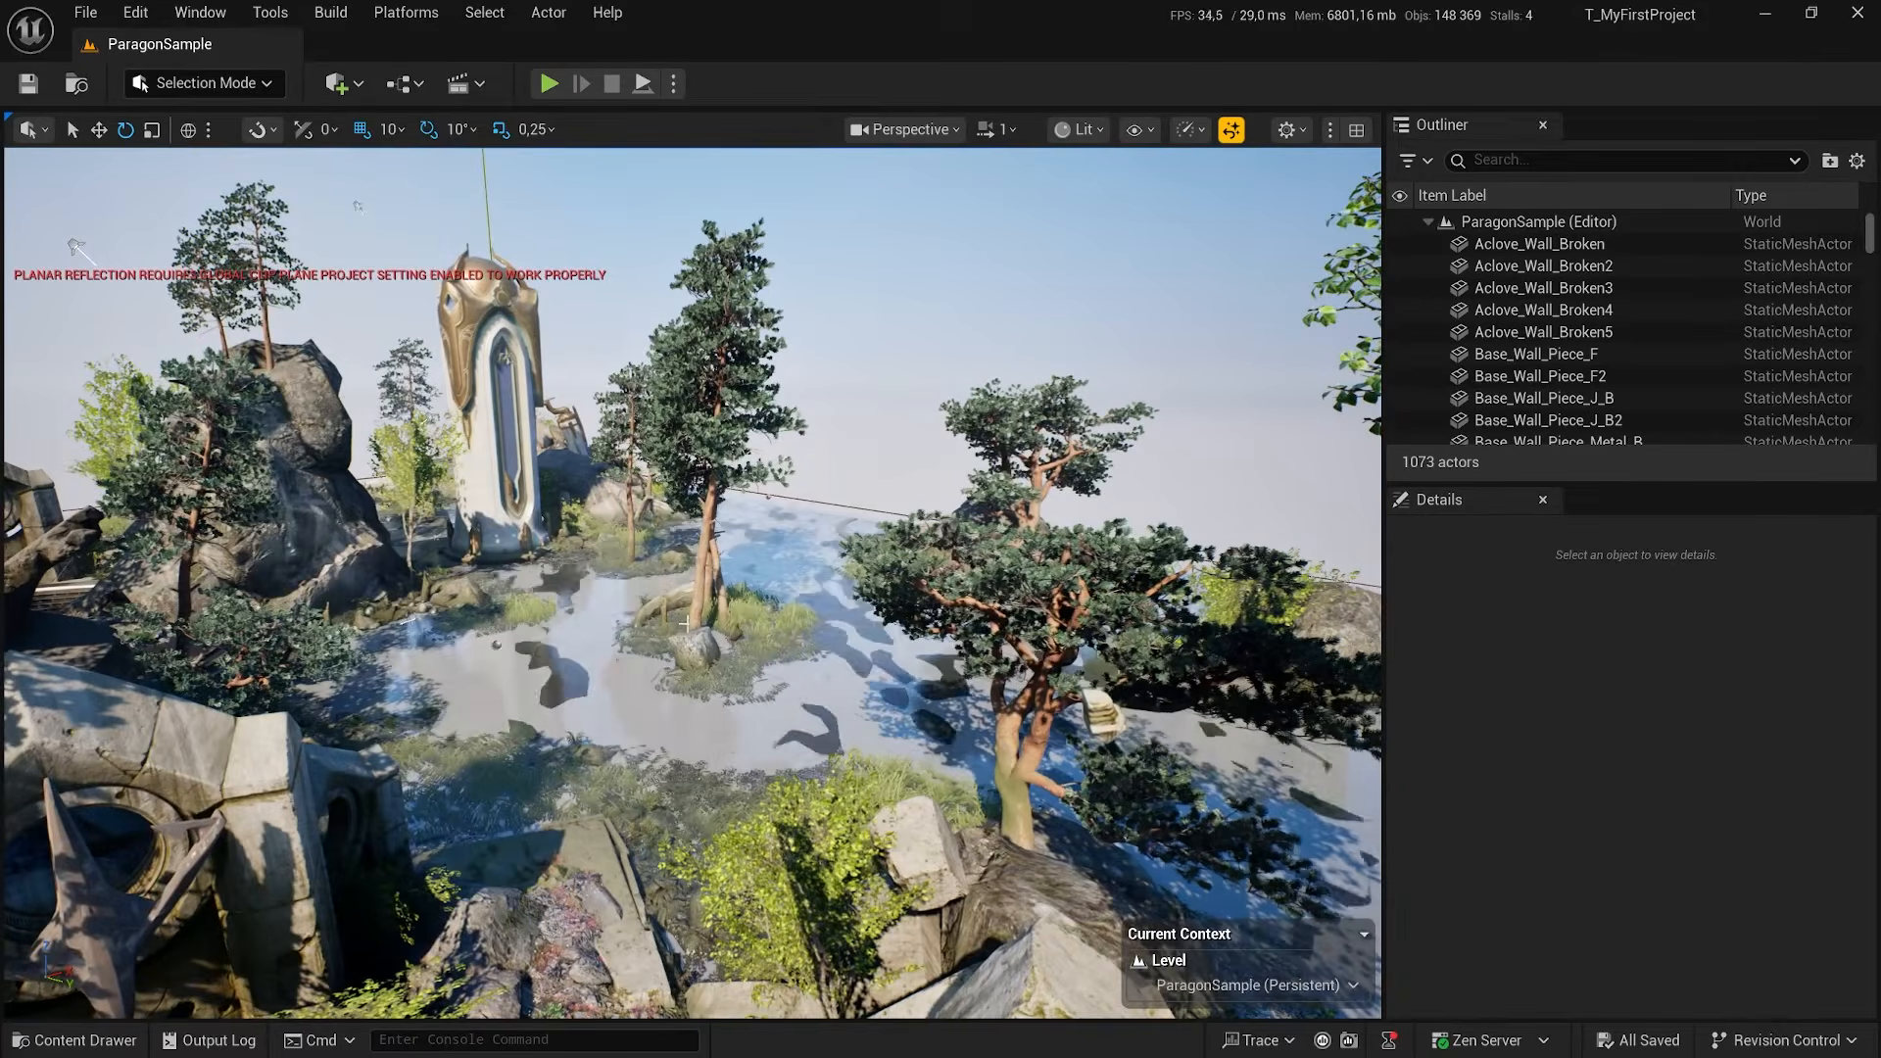
mouse_move(687, 623)
right_mouse_down()
mouse_move(652, 629)
mouse_move(649, 688)
mouse_move(593, 692)
mouse_move(645, 642)
mouse_move(713, 638)
right_mouse_up()
key("w")
key("s")
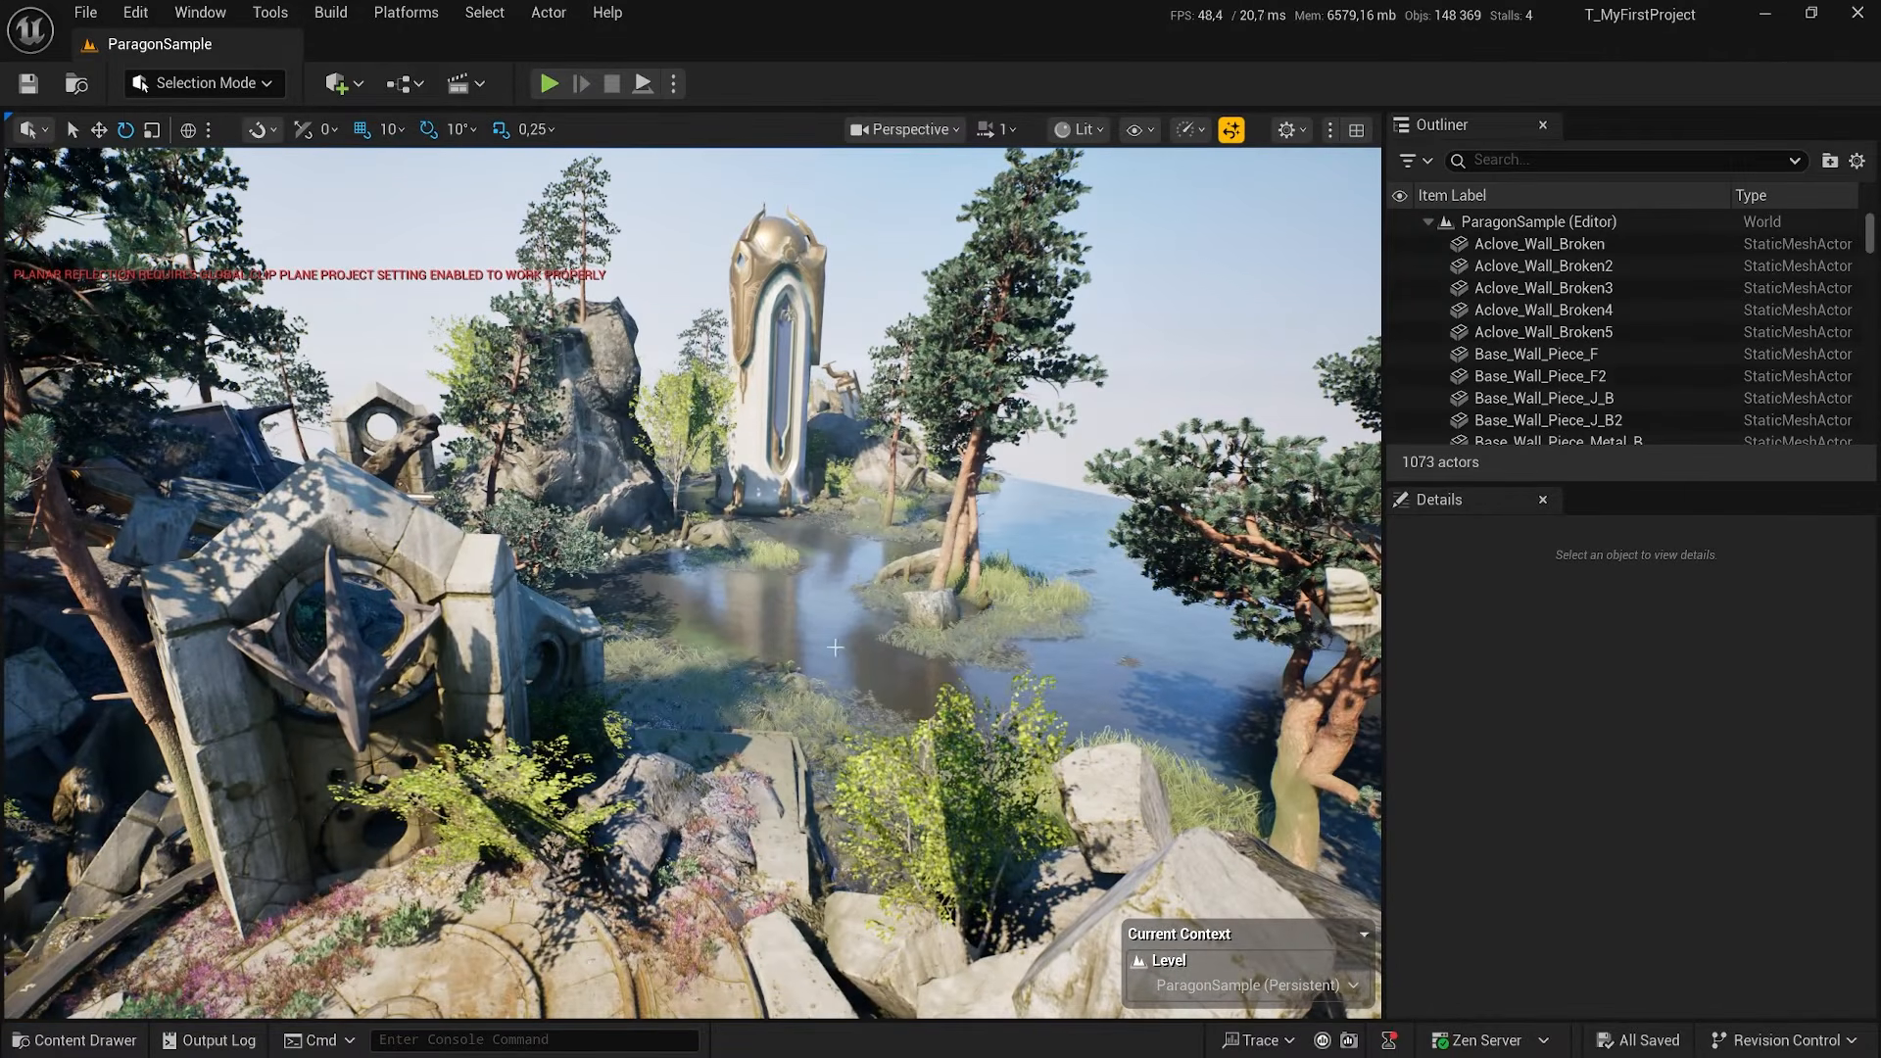
key("g")
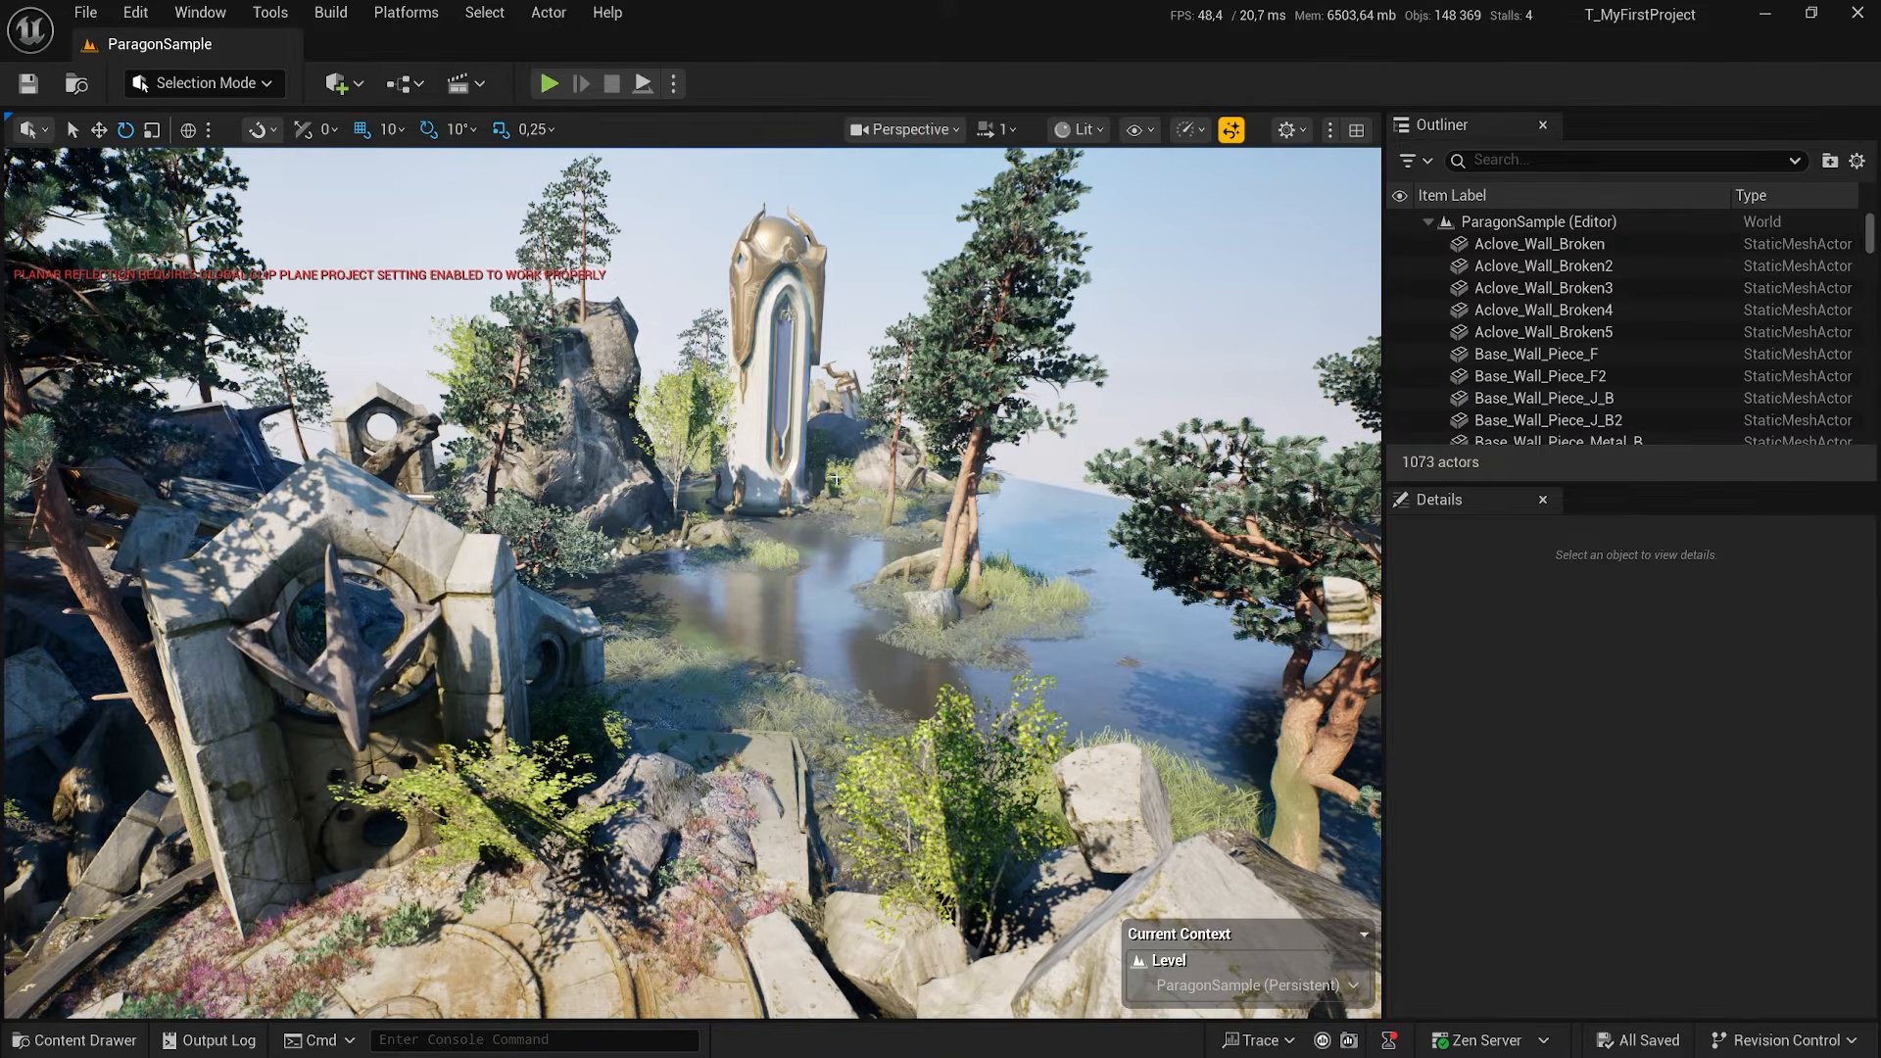
right_click_drag(836, 480, 935, 487)
key("w")
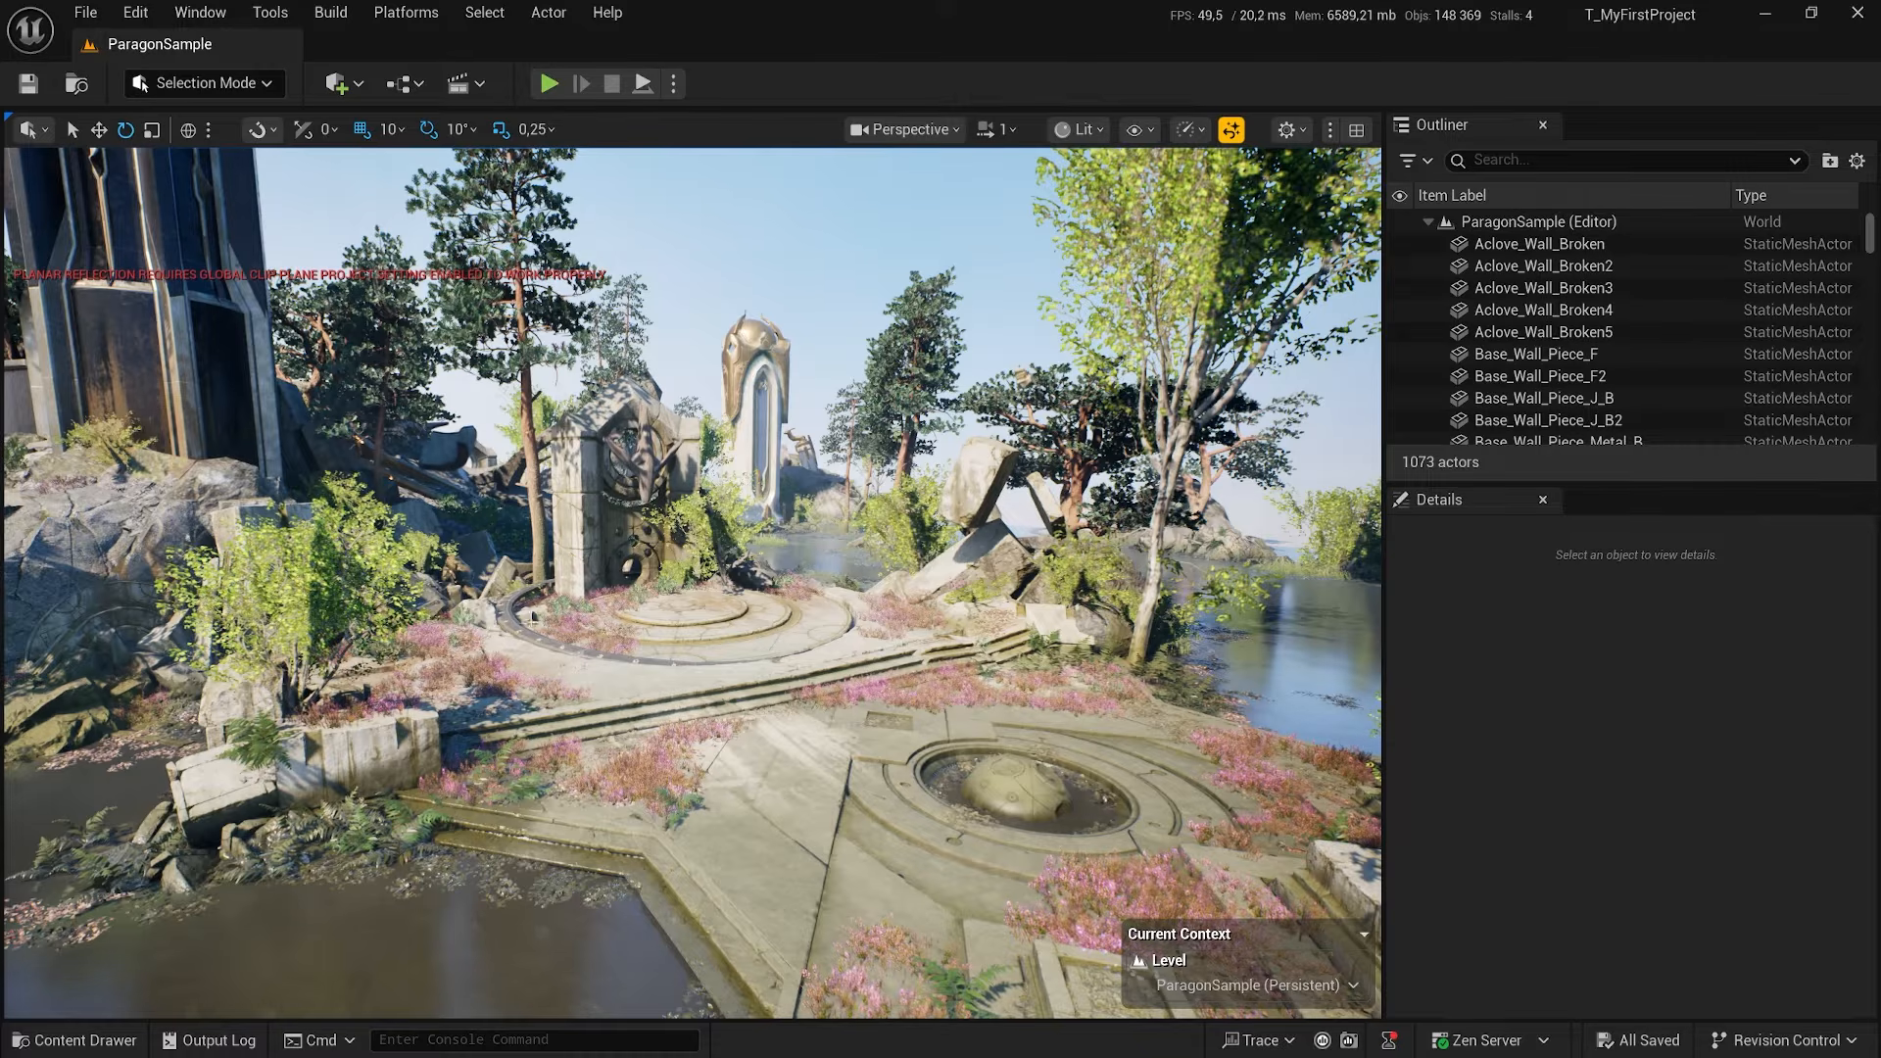
Select the round ruins floor and the JungleCamp_White stone structure, and locate the structure's static mesh among the project assets
left_click(672, 553)
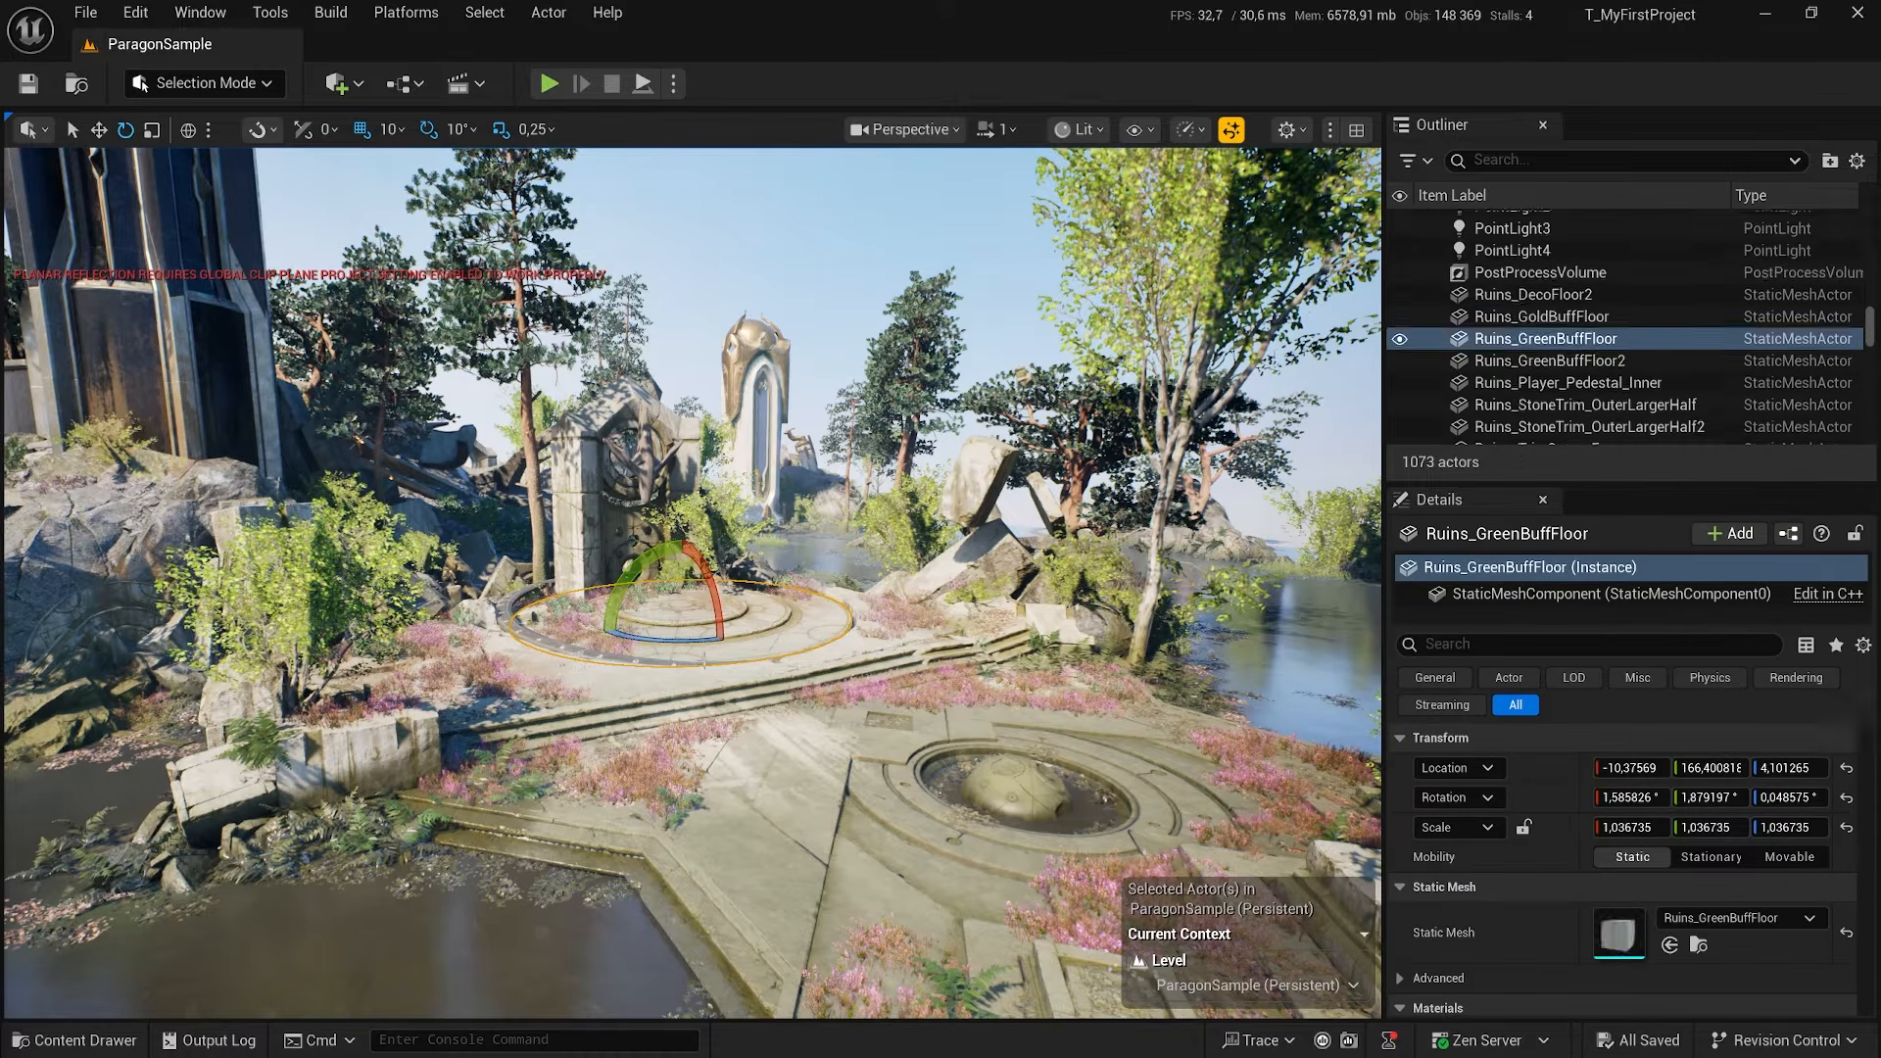
left_click(600, 496)
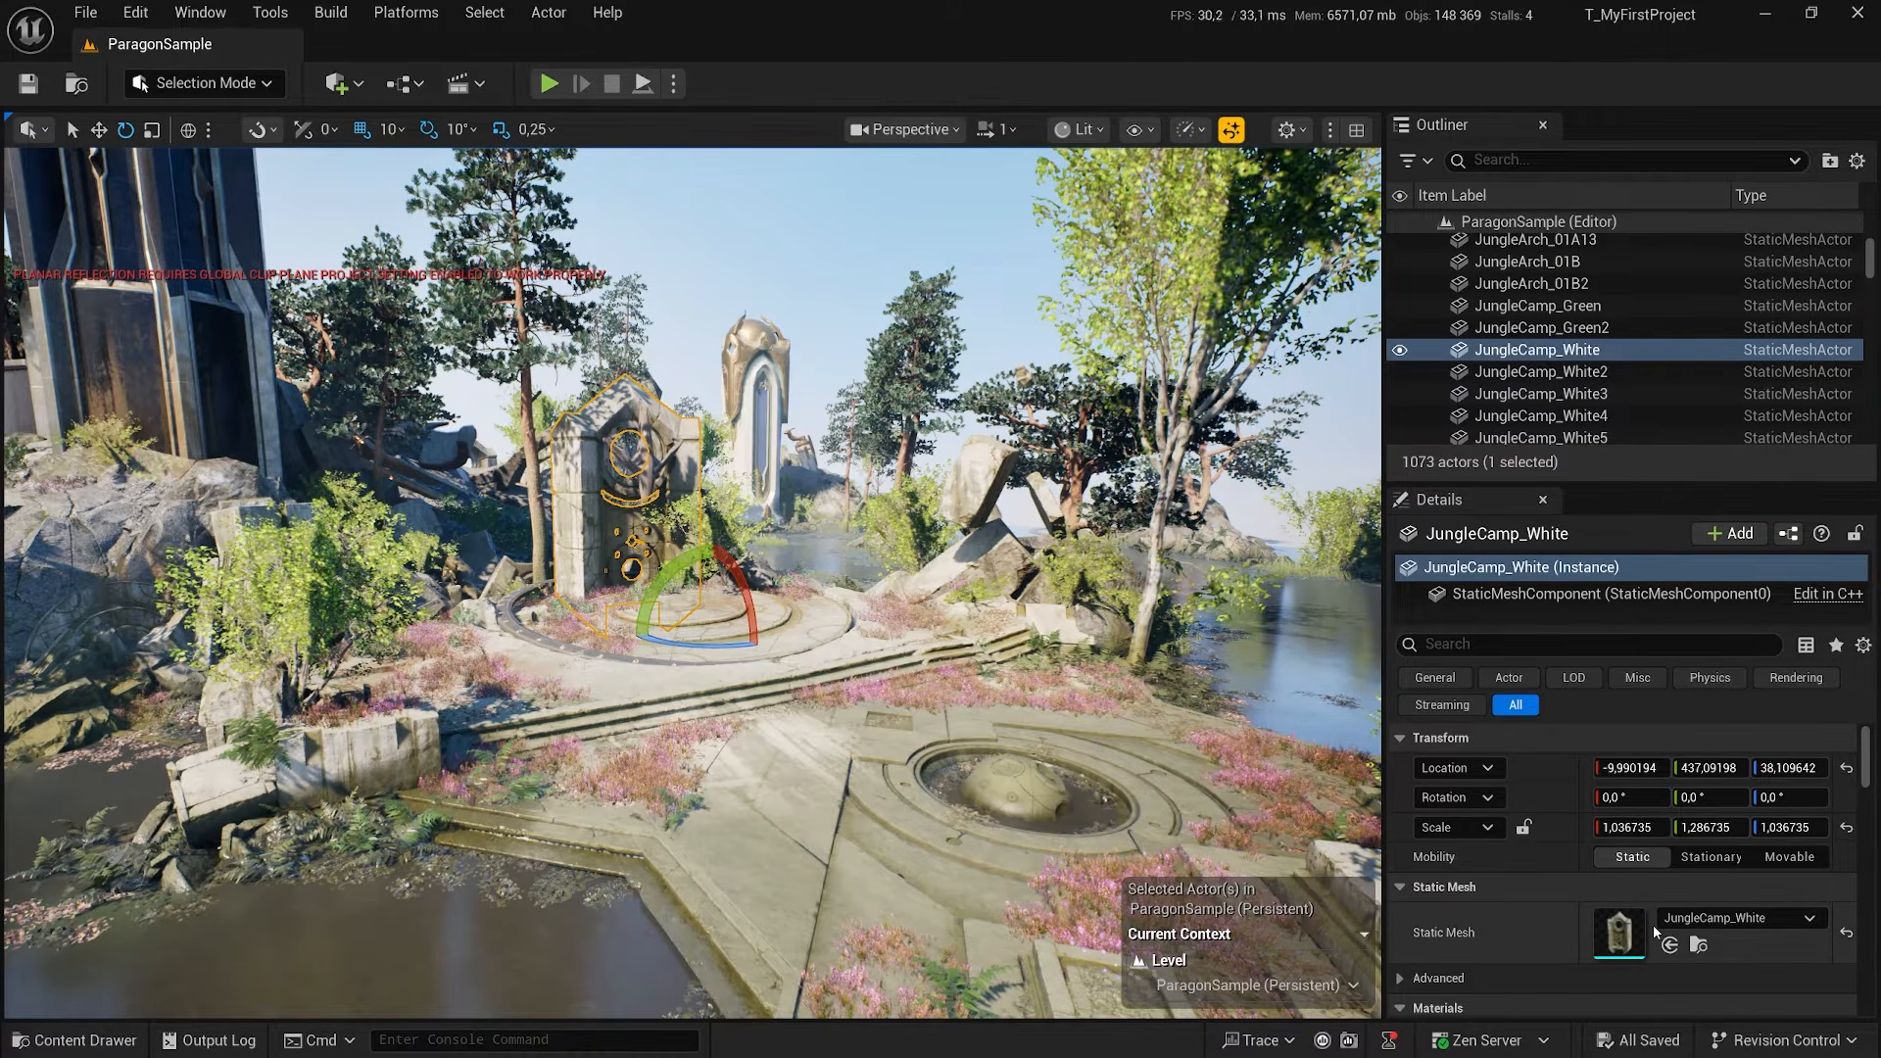
left_click(1698, 946)
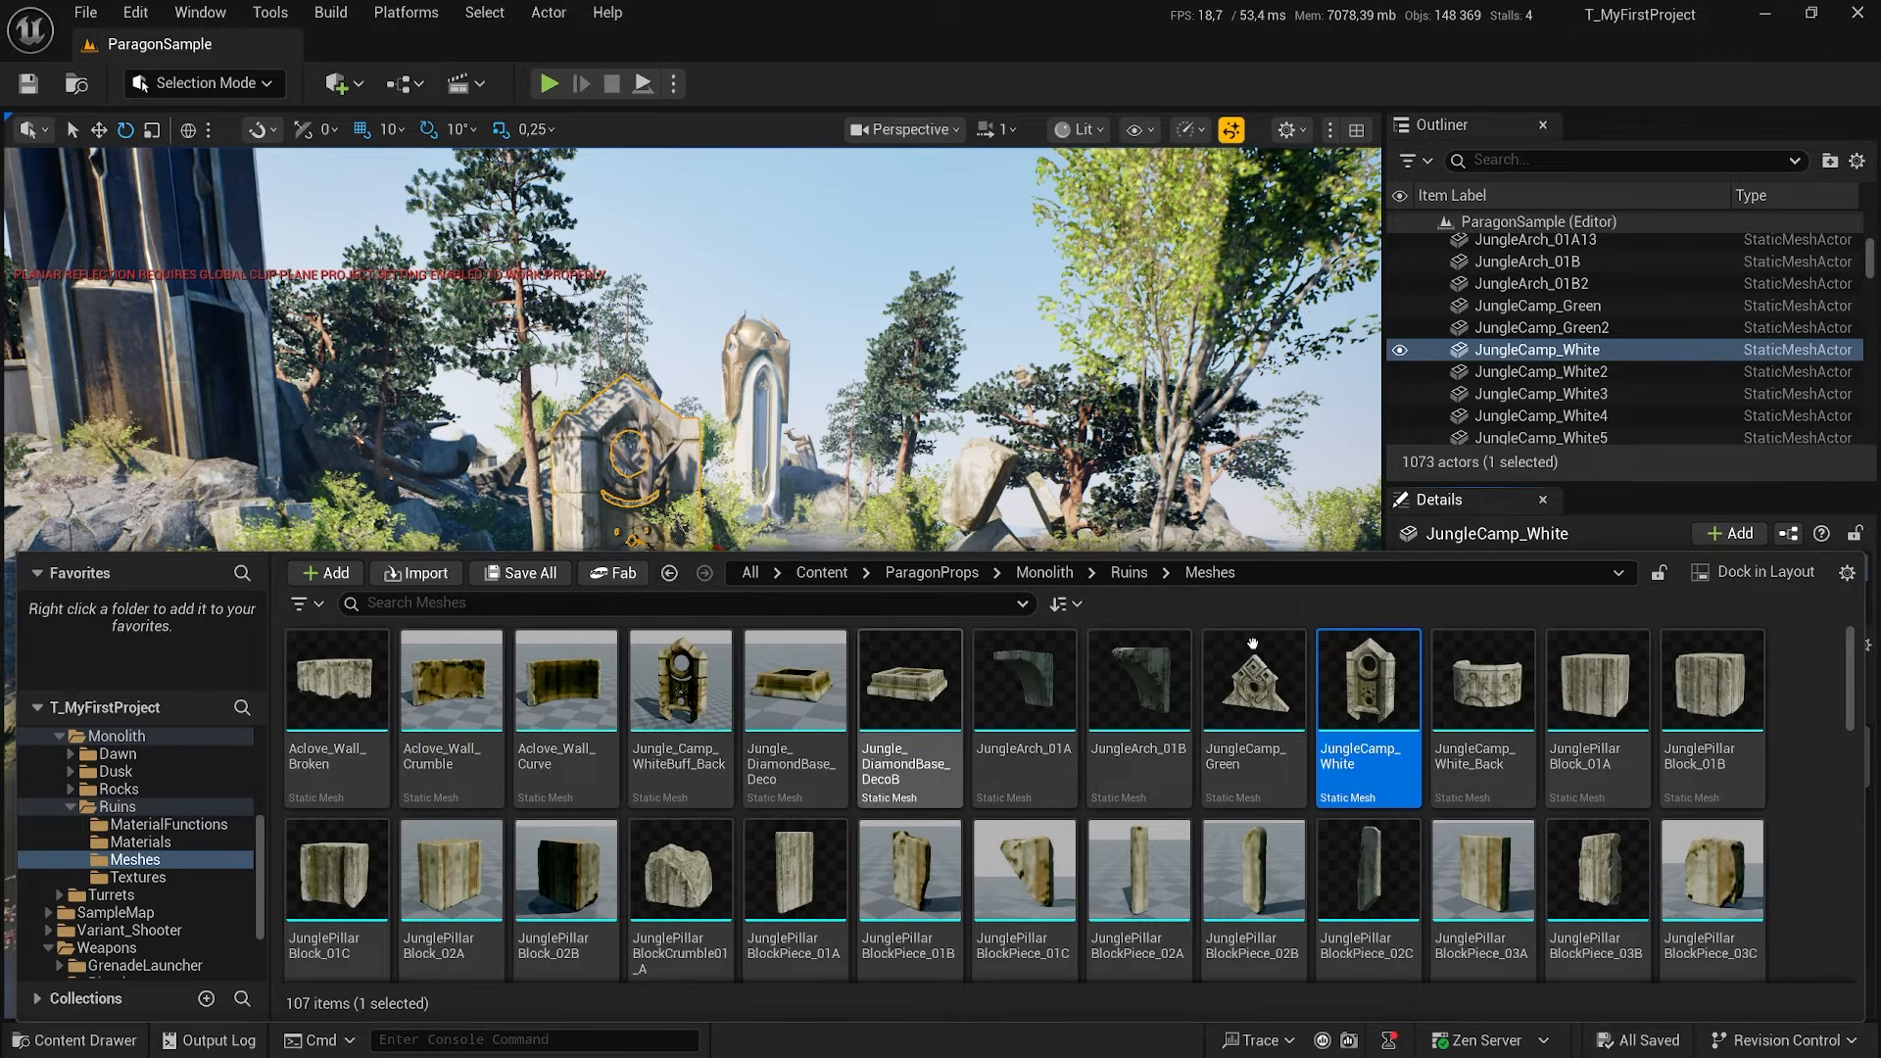
left_click(1139, 70)
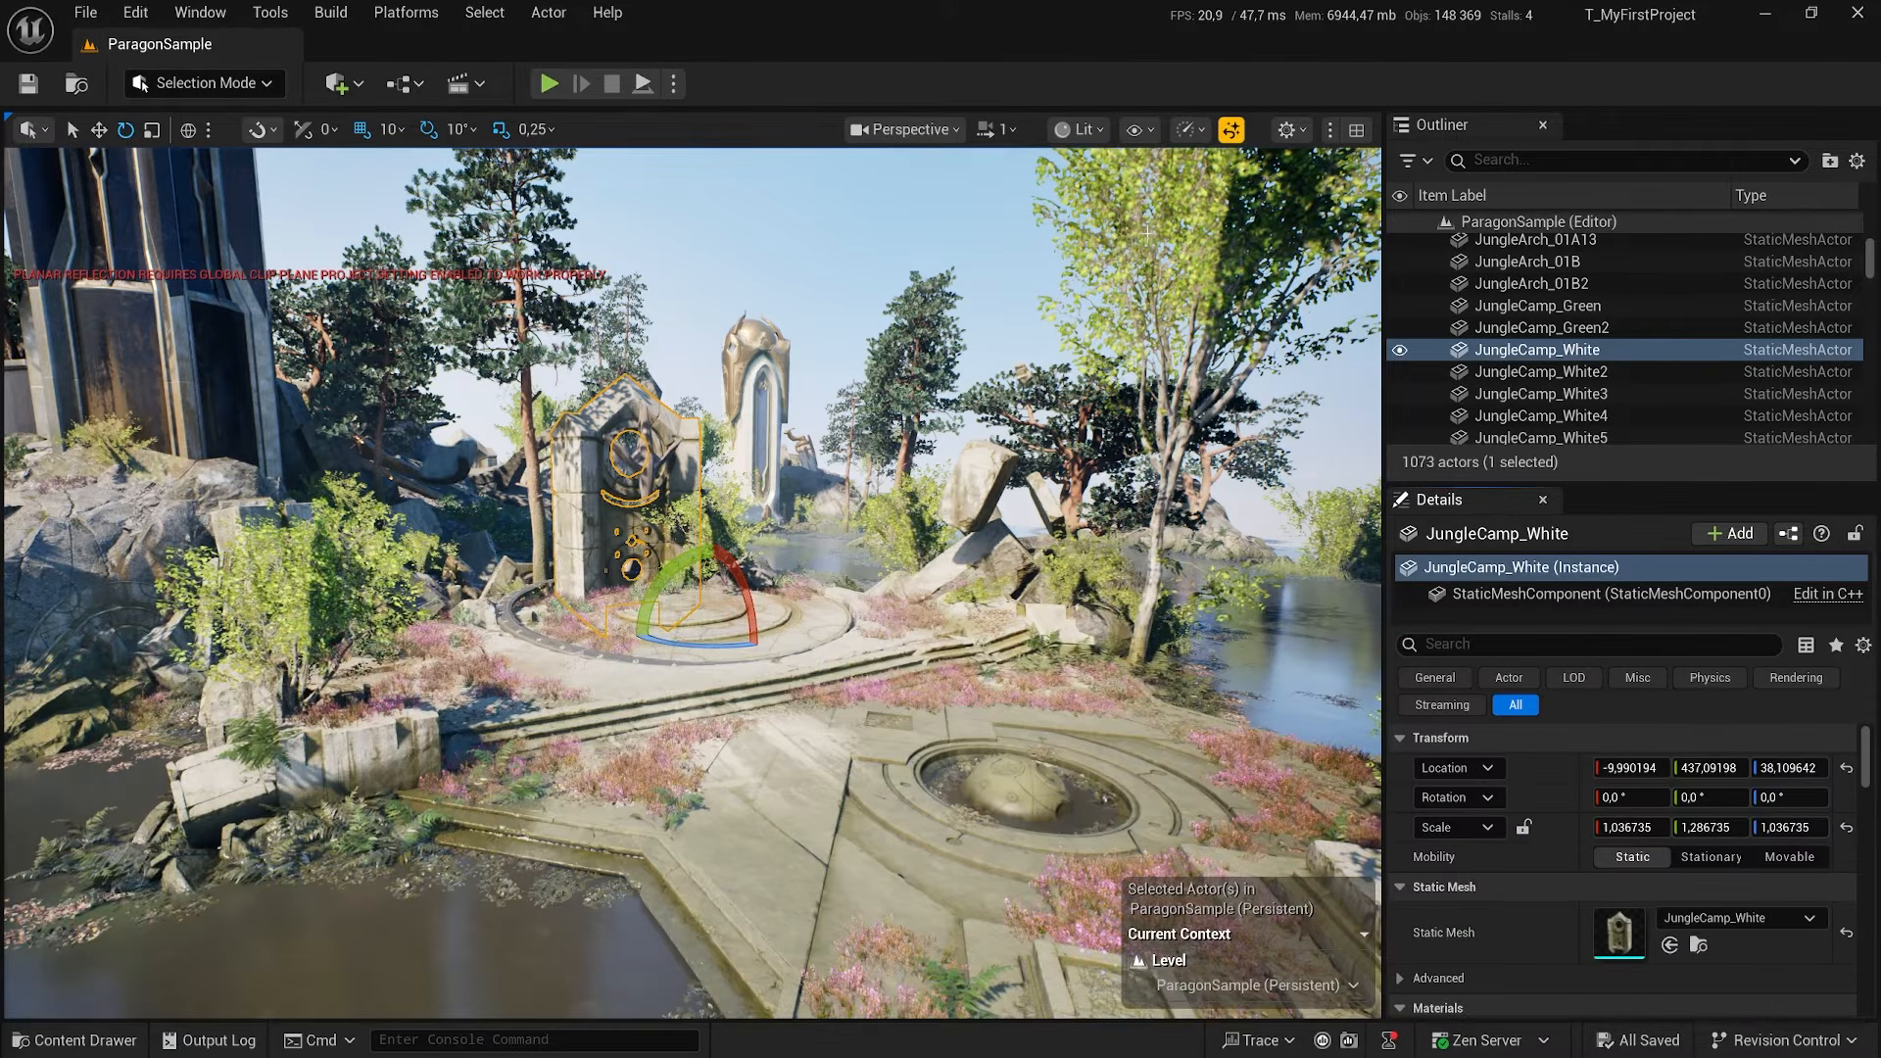
Select the small leafy tree by the water and the tall dark tower to inspect their static mesh assignments
left_click(324, 579)
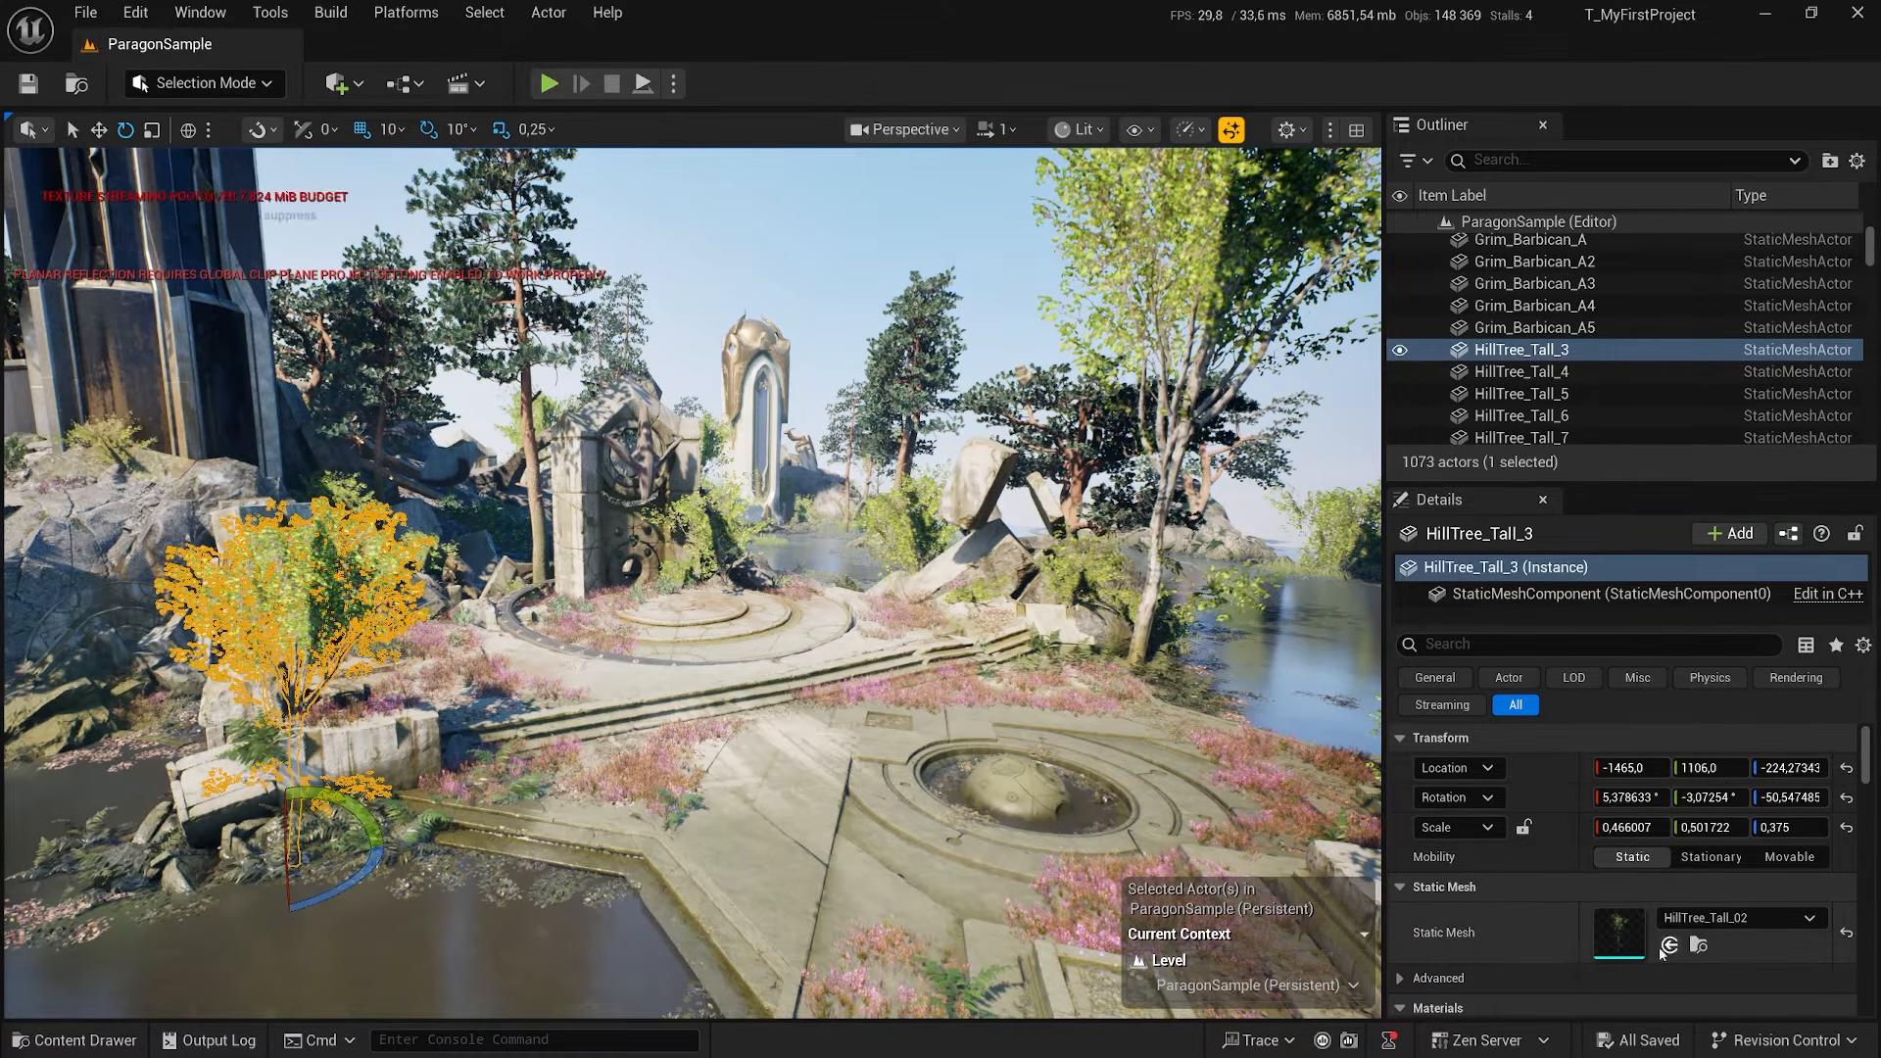
key("f")
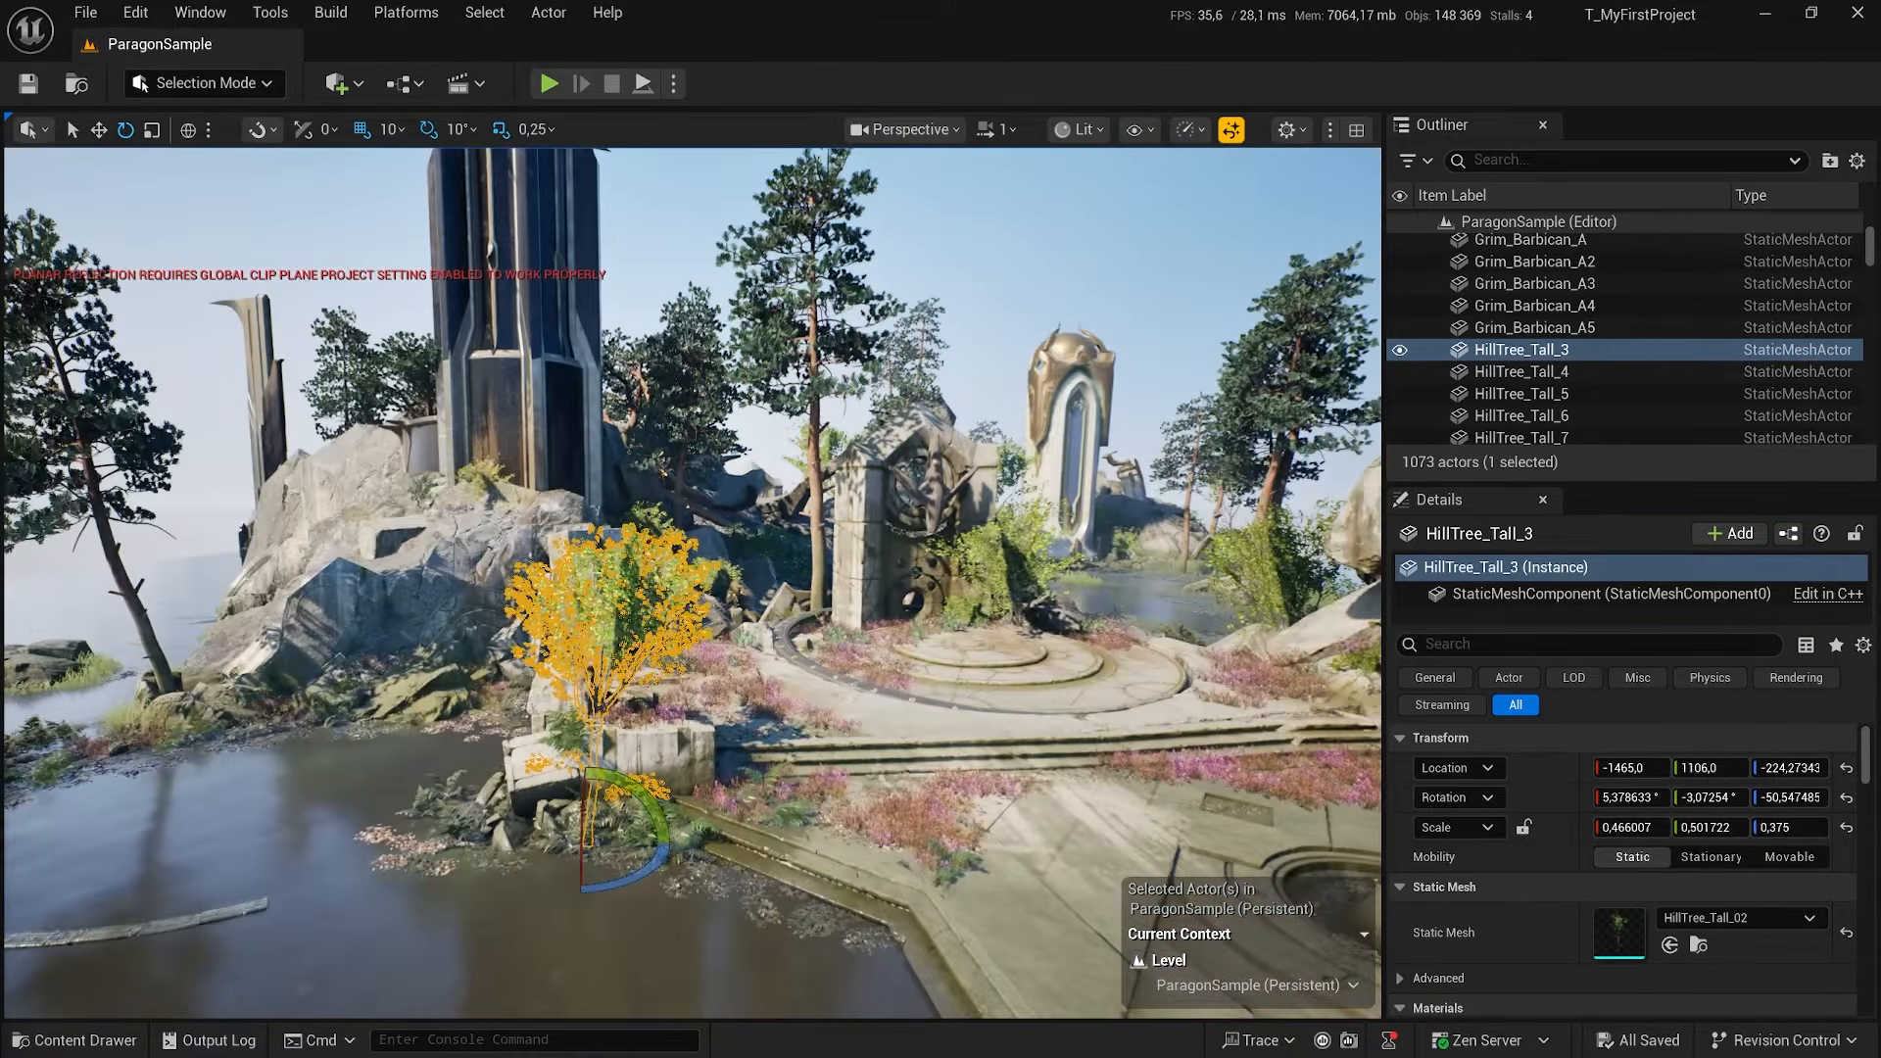
left_click(597, 450)
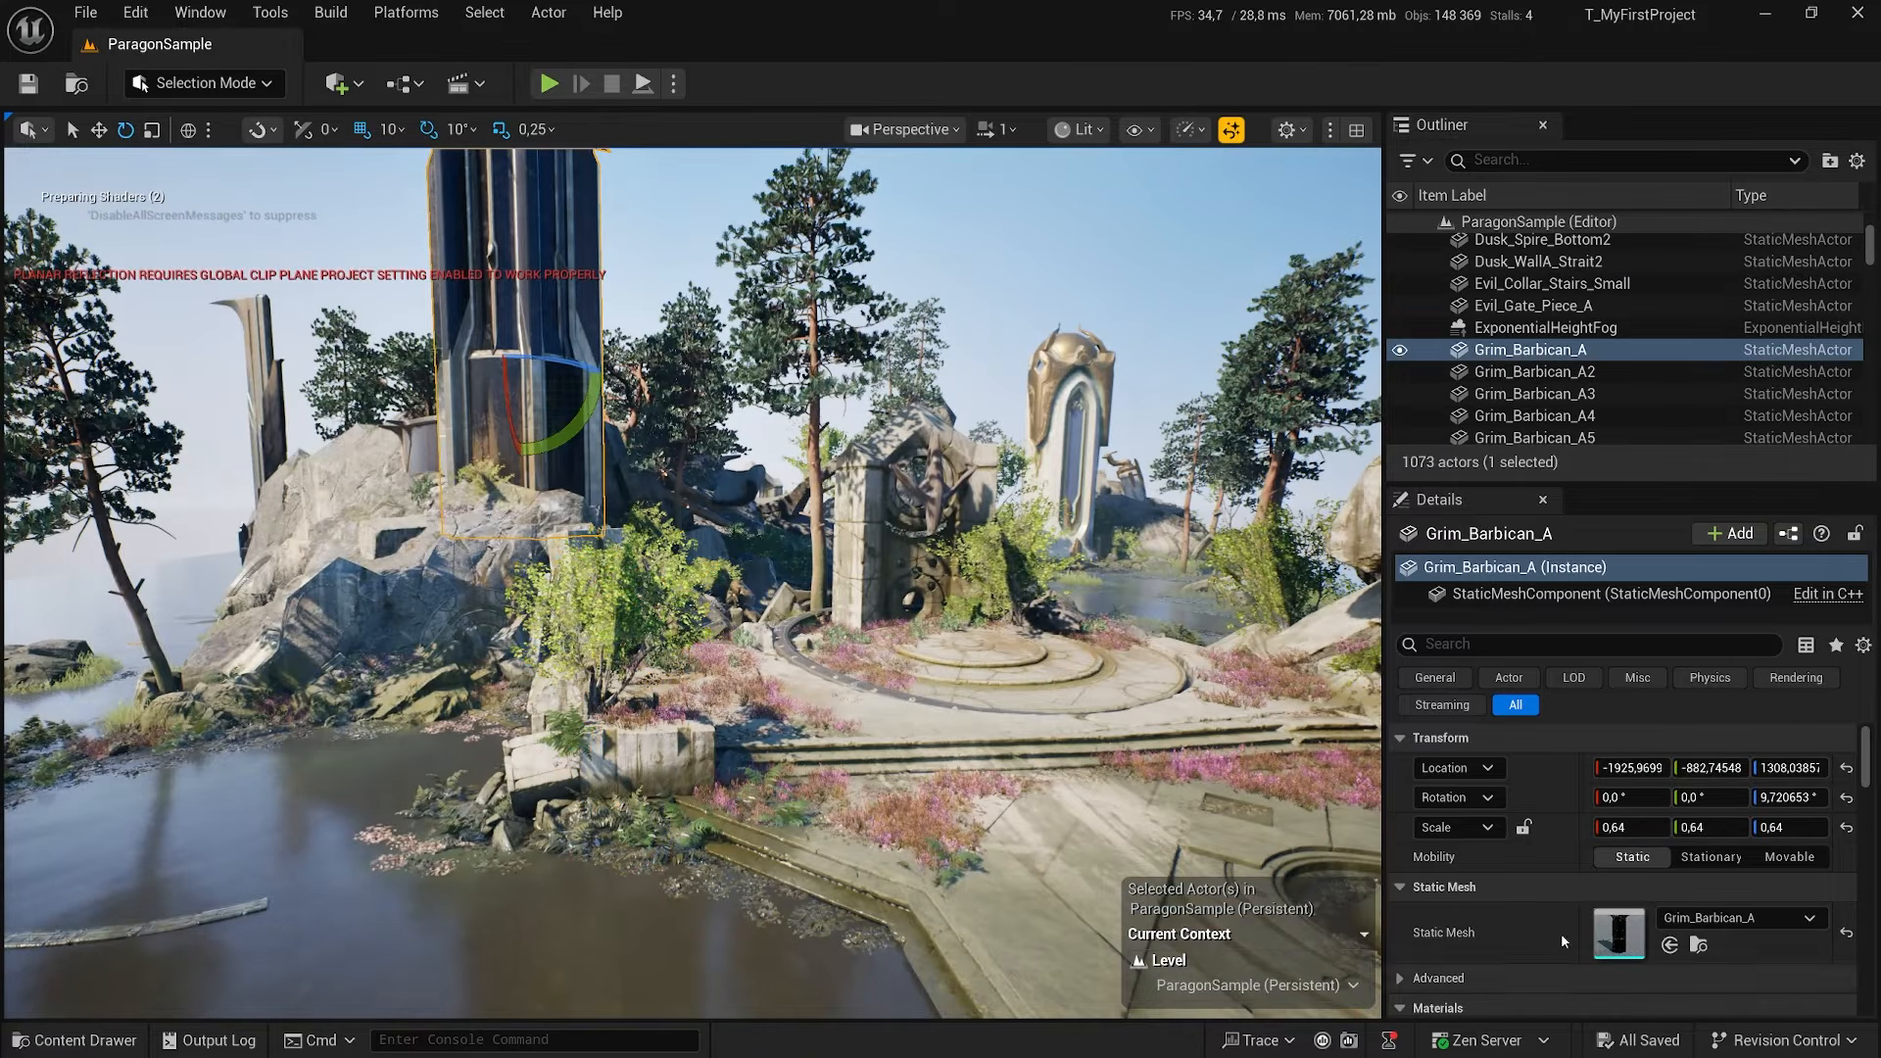
key("f")
Select the water surface plane and inspect its static mesh and material assignments
left_click(573, 808)
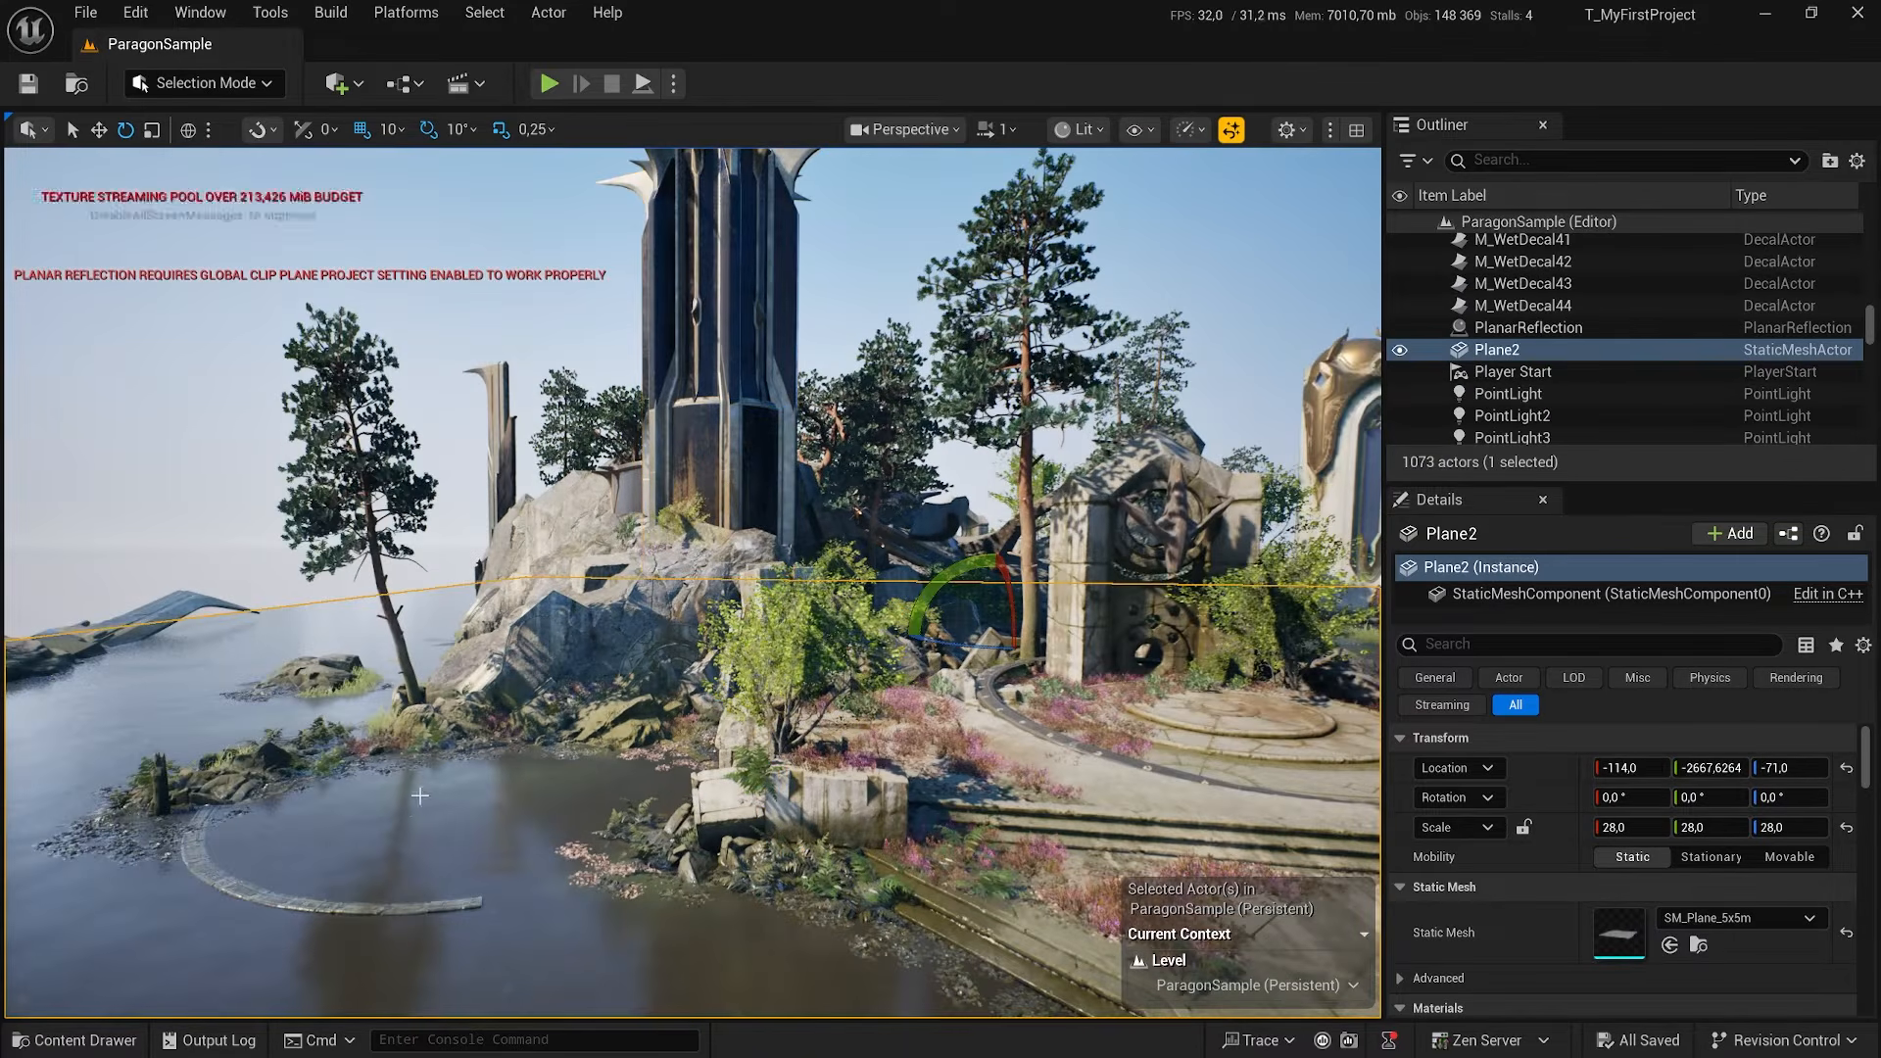
key("f")
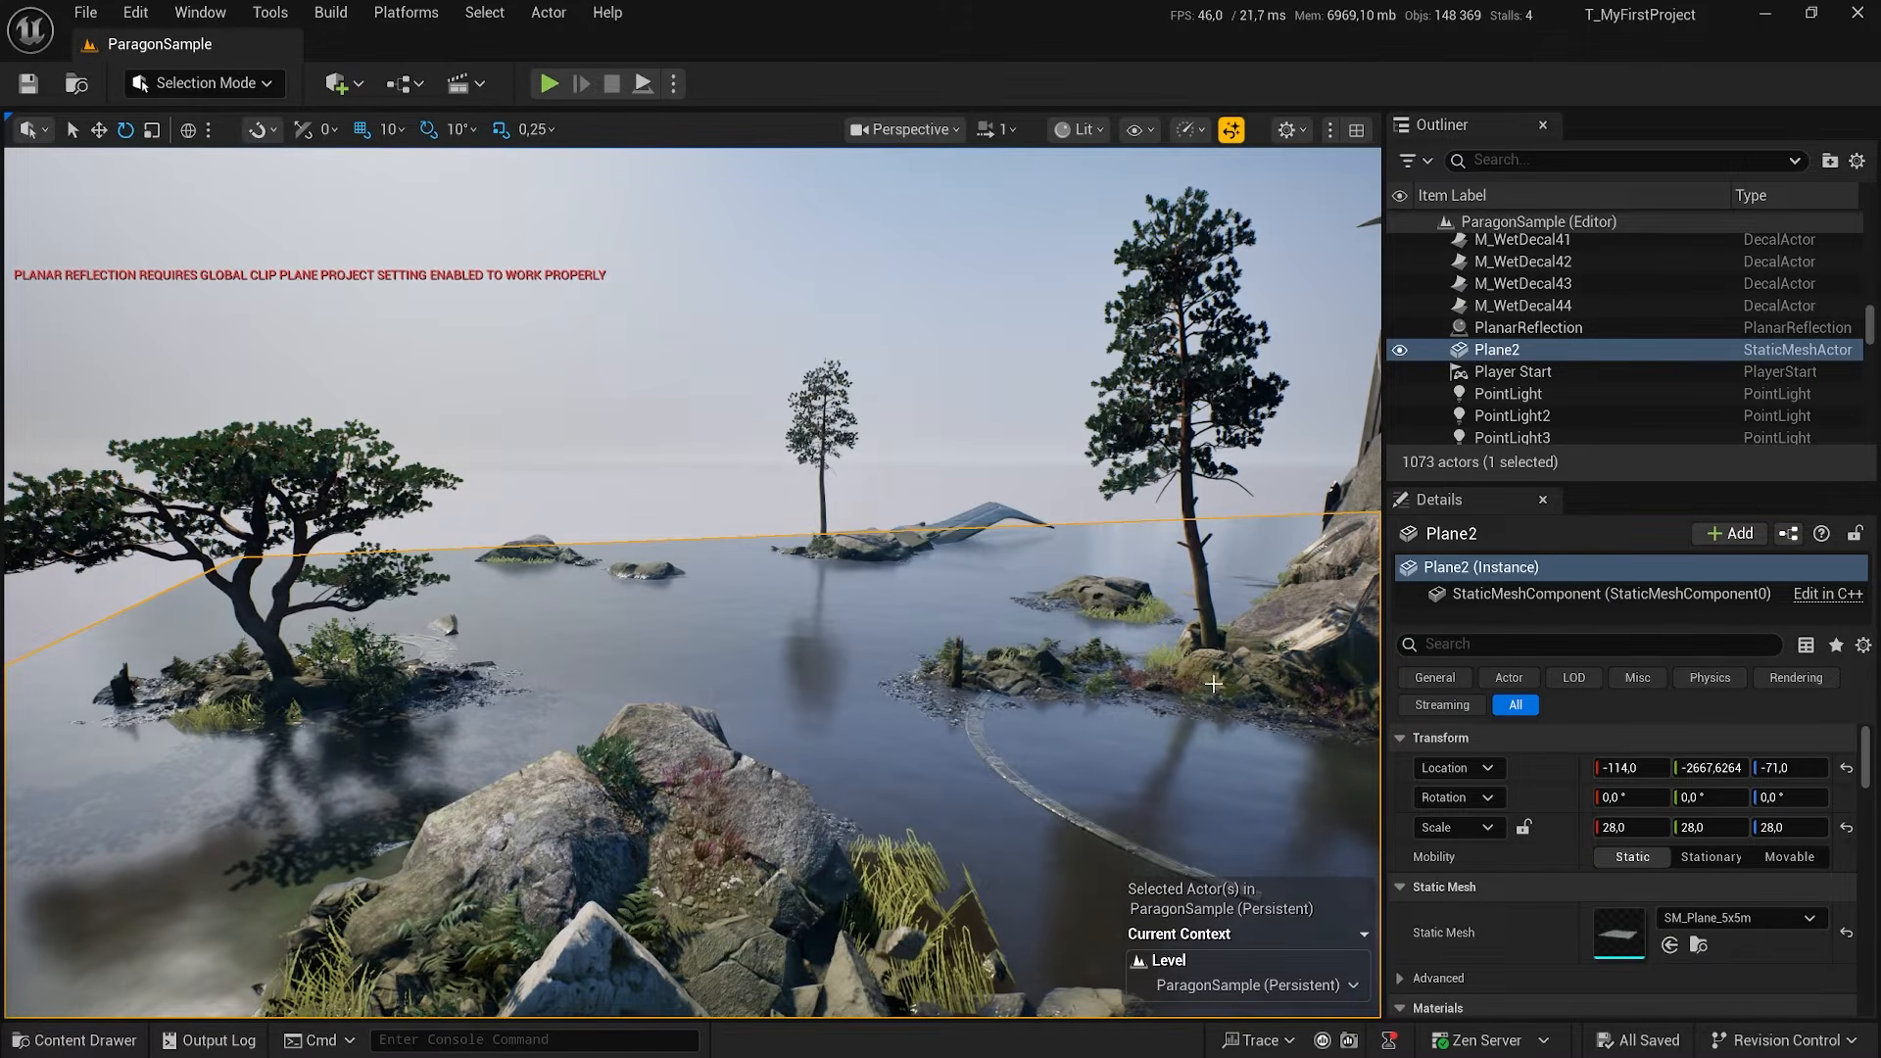
scroll(1621, 936, "down", 2)
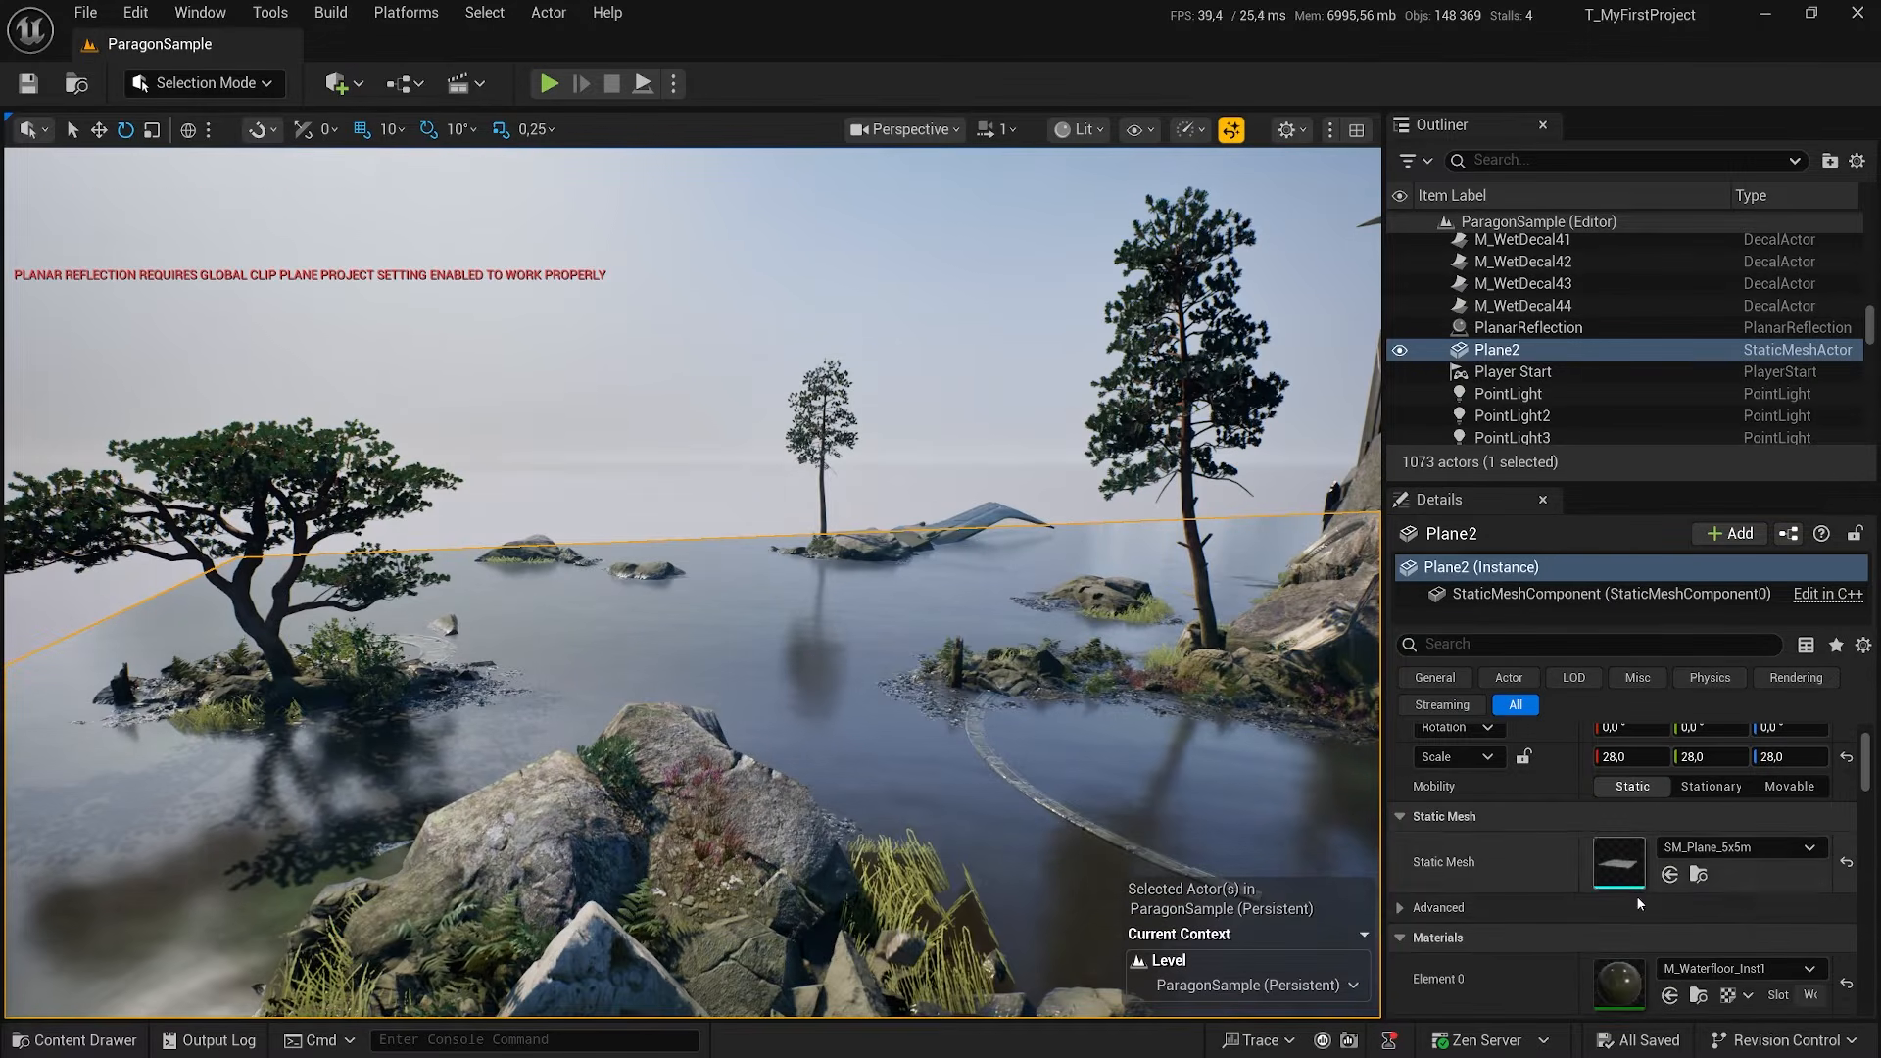
Hide the Plane2 water surface to examine what lies beneath it around the rocks and stone steps
scroll(1724, 921, "down", 2)
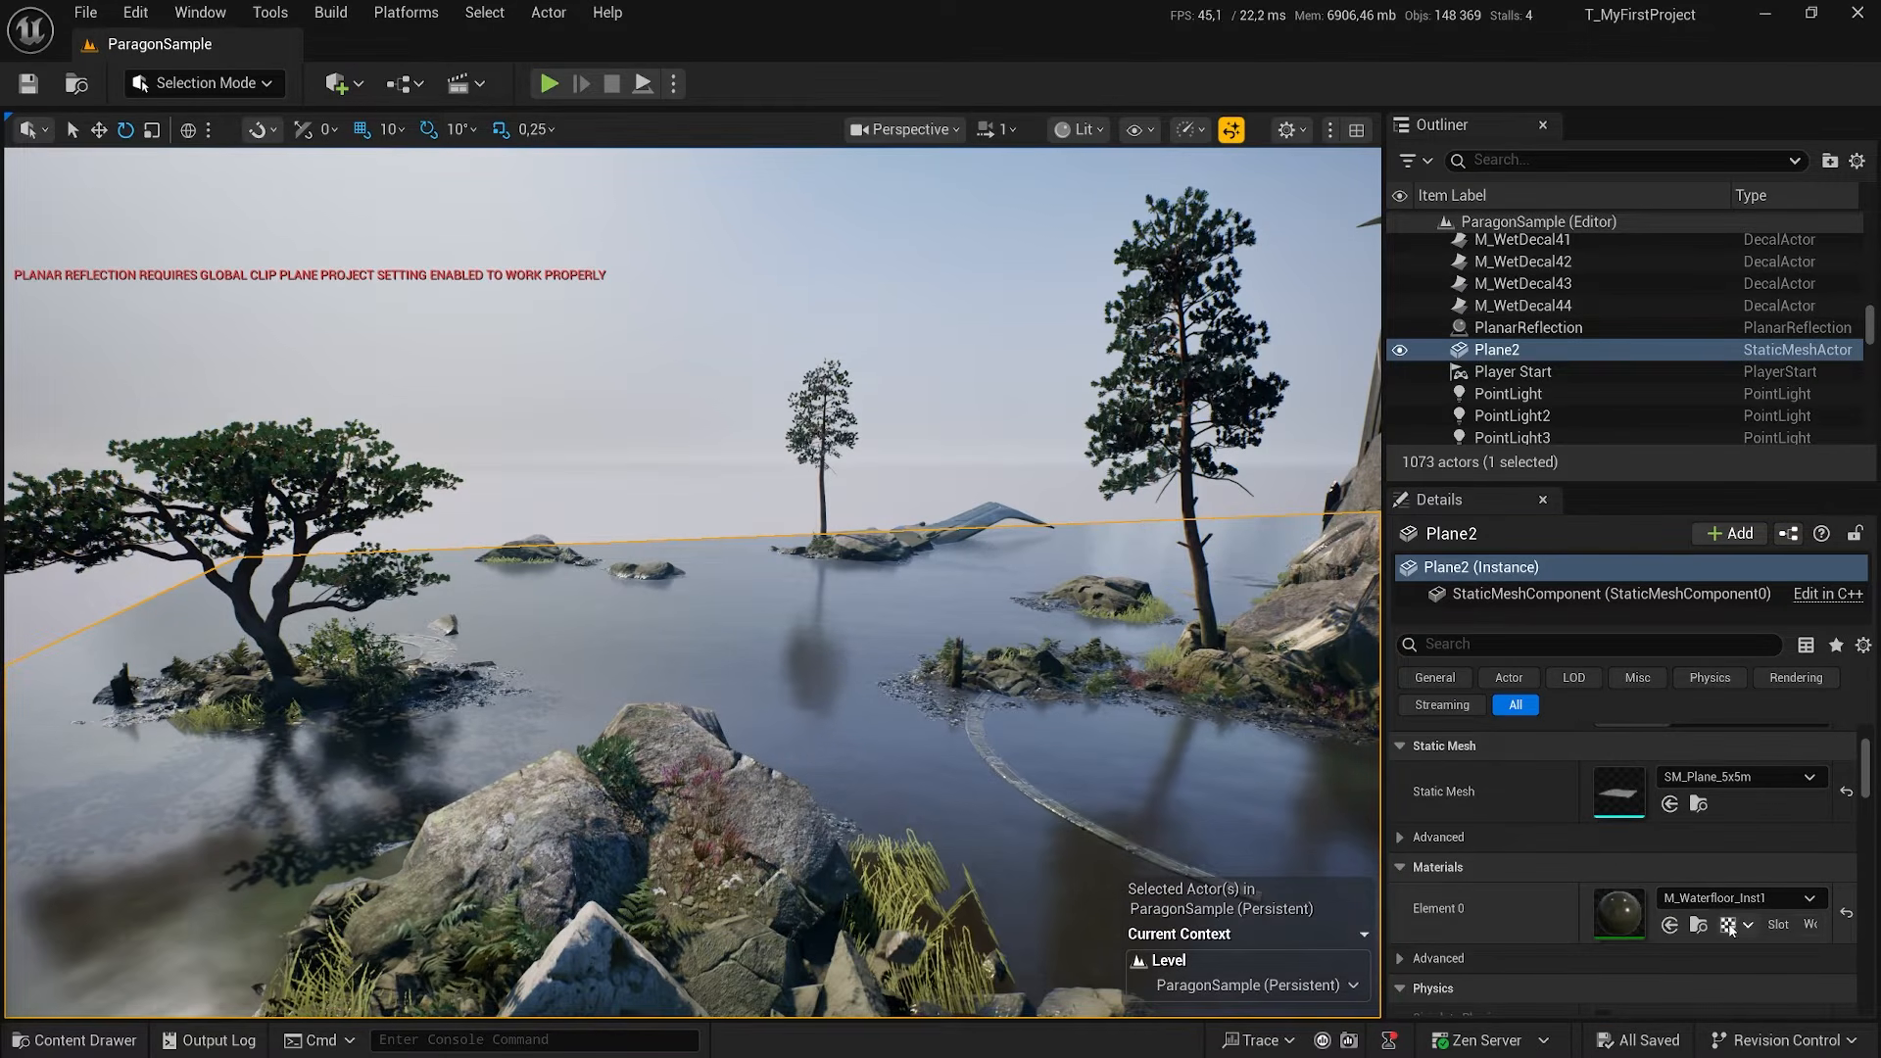
right_click_drag(1010, 757, 1156, 848)
right_click_drag(713, 500, 608, 466)
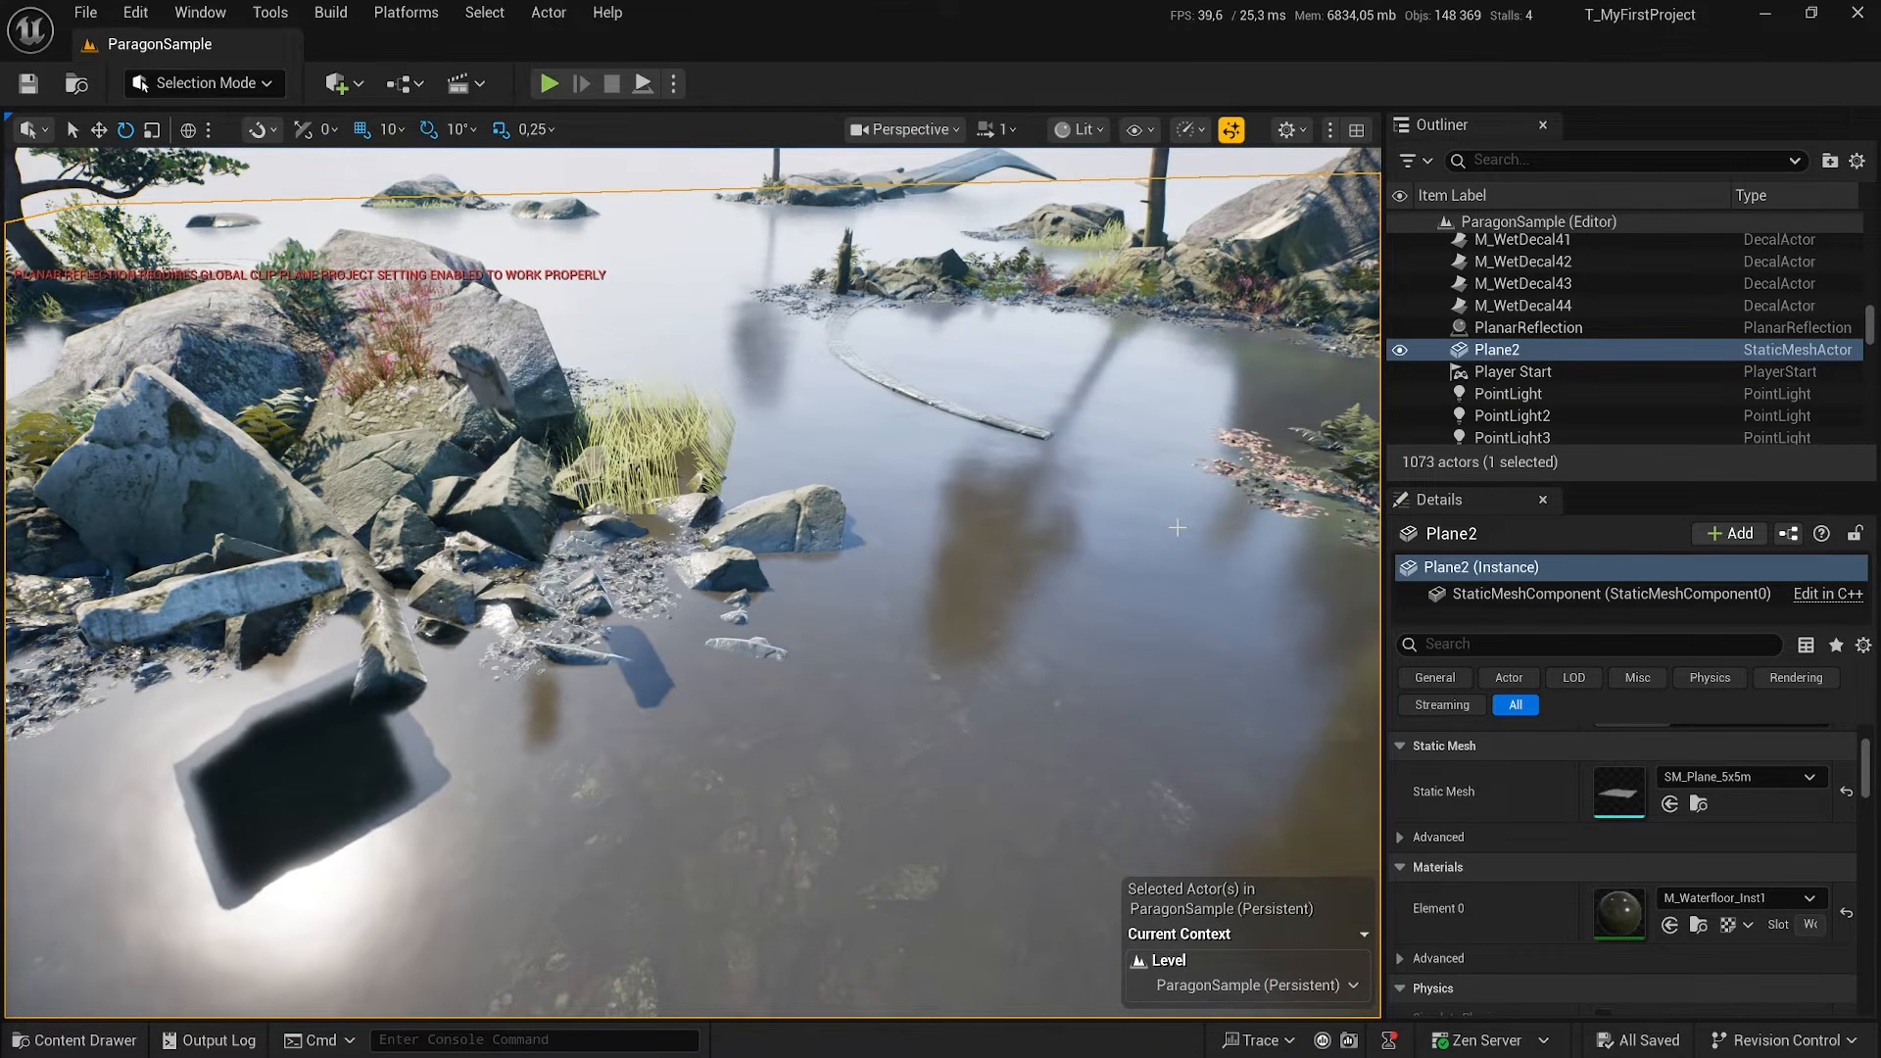
key("h")
right_click_drag(1103, 521, 1313, 537)
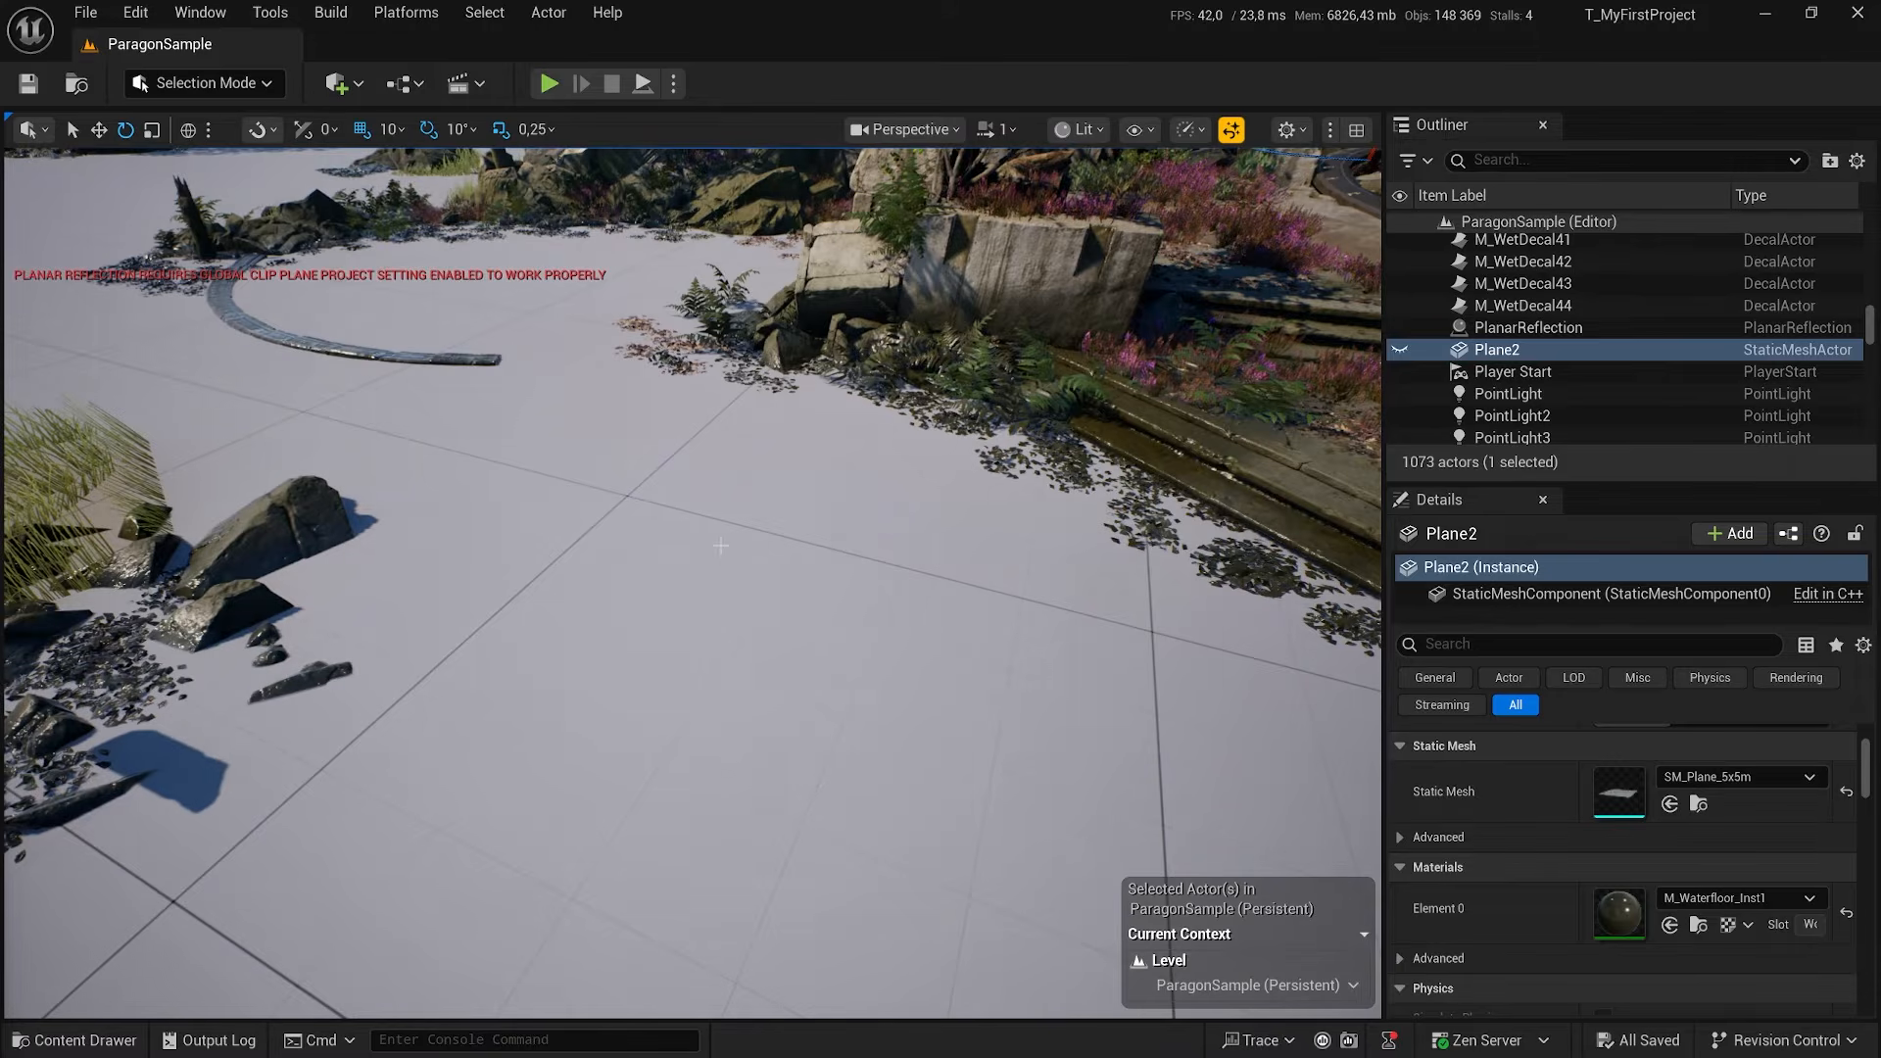
right_click_drag(648, 592, 575, 407)
Select the SM_SkyFloor mesh and the PlanarReflection actor to inspect their settings in the level
left_click(831, 583)
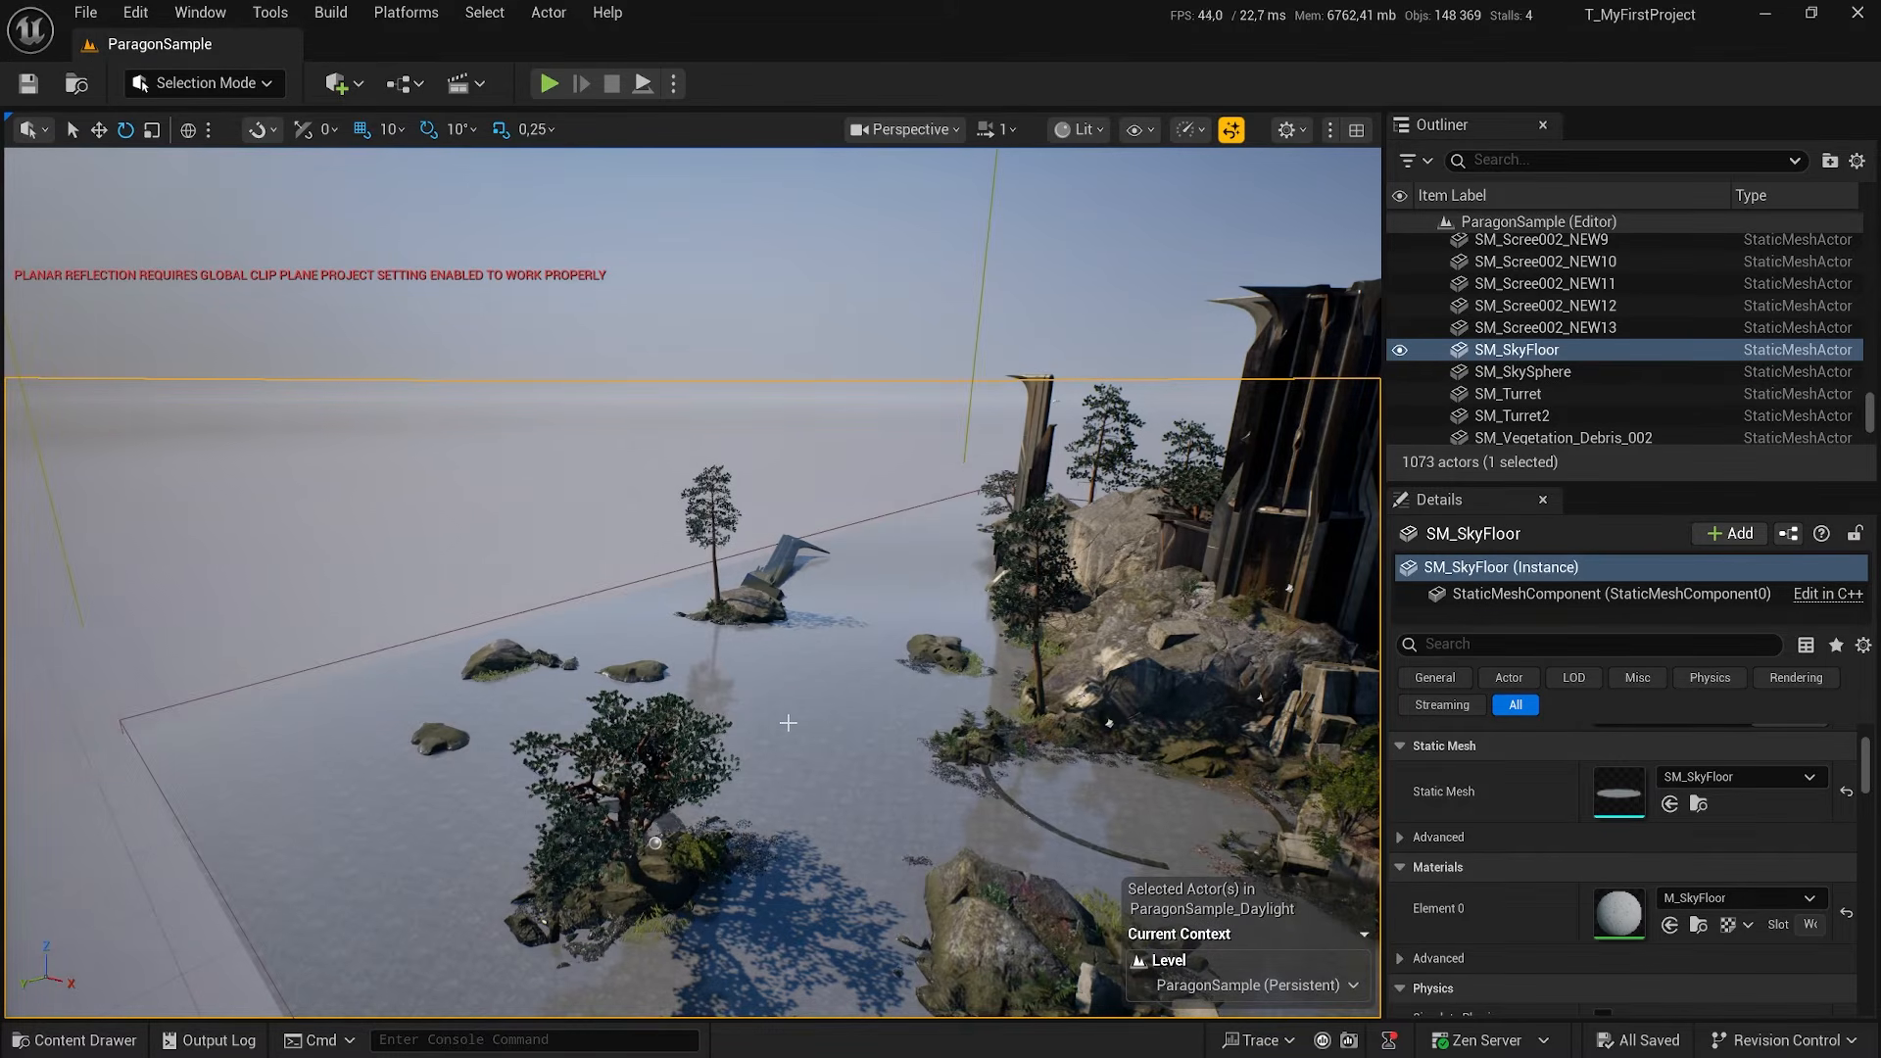
right_click_drag(654, 843, 338, 575)
left_click(722, 597)
right_click_drag(832, 607, 705, 604)
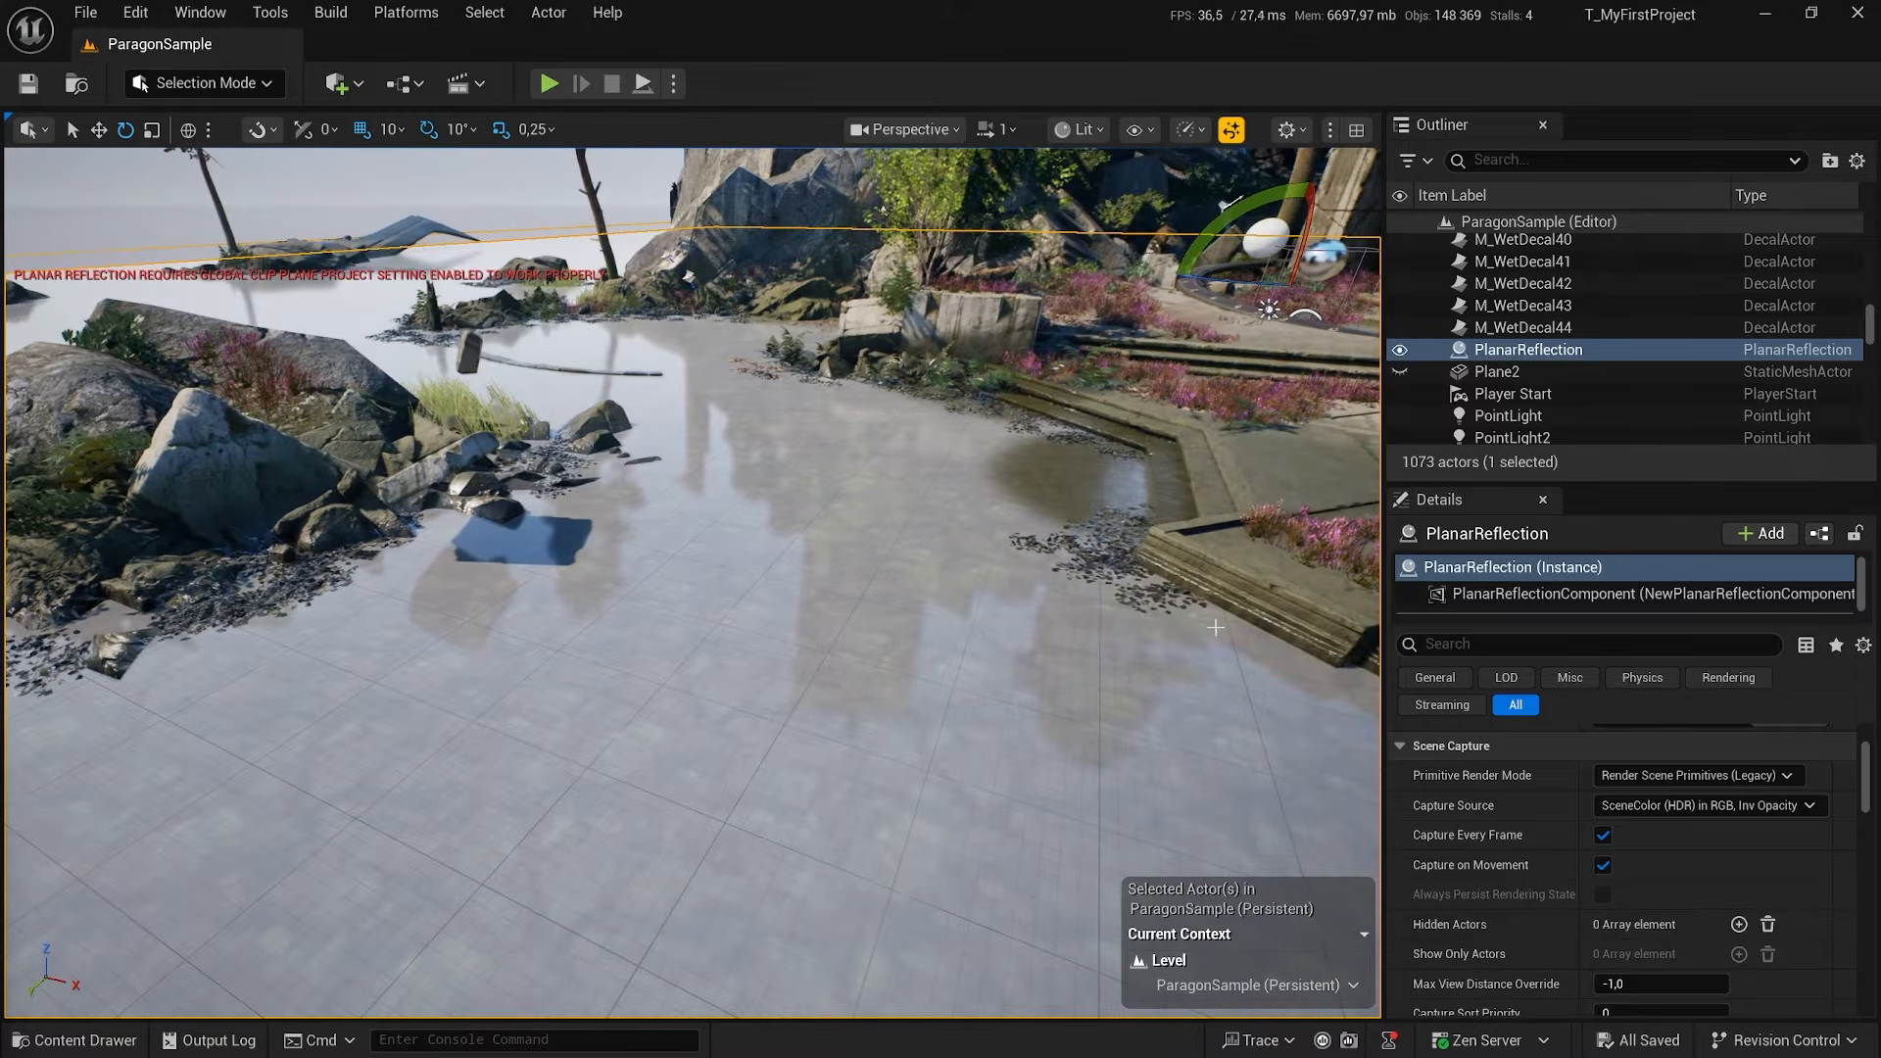
scroll(1557, 787, "up", 3)
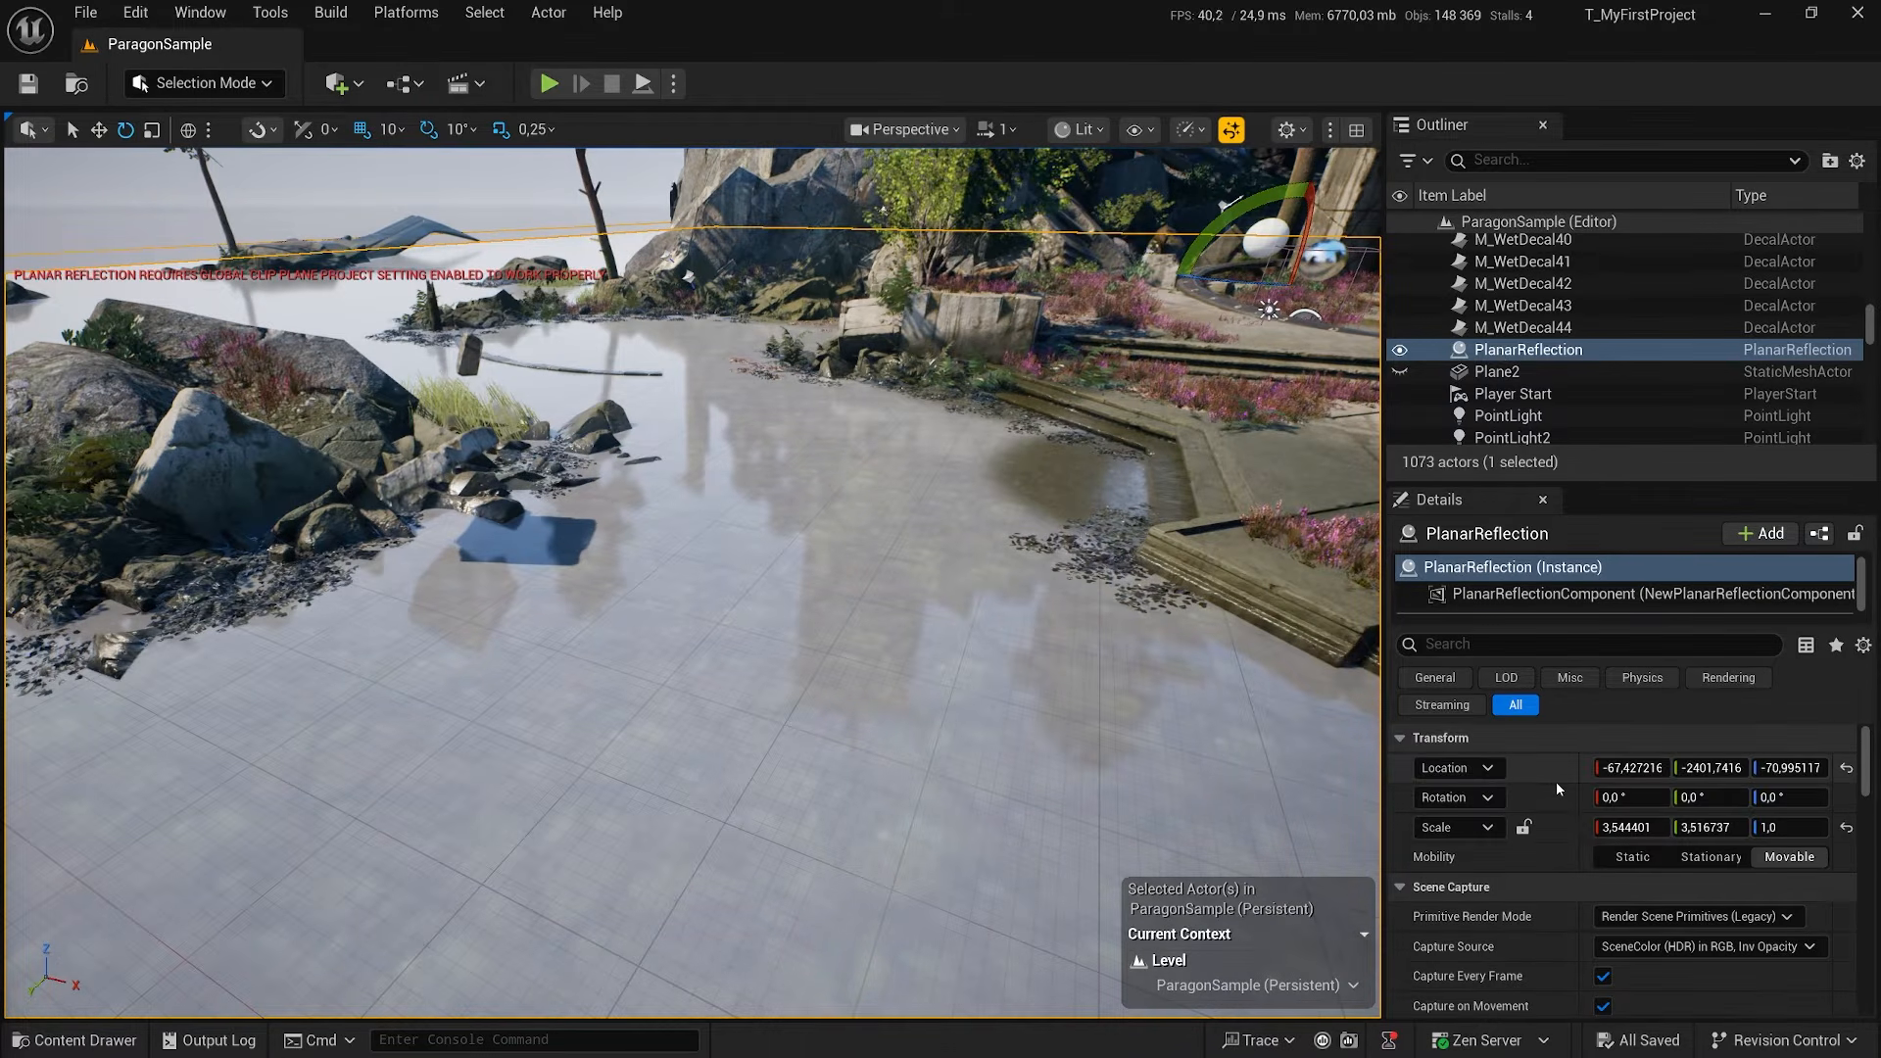
right_click_drag(1068, 573, 1023, 572)
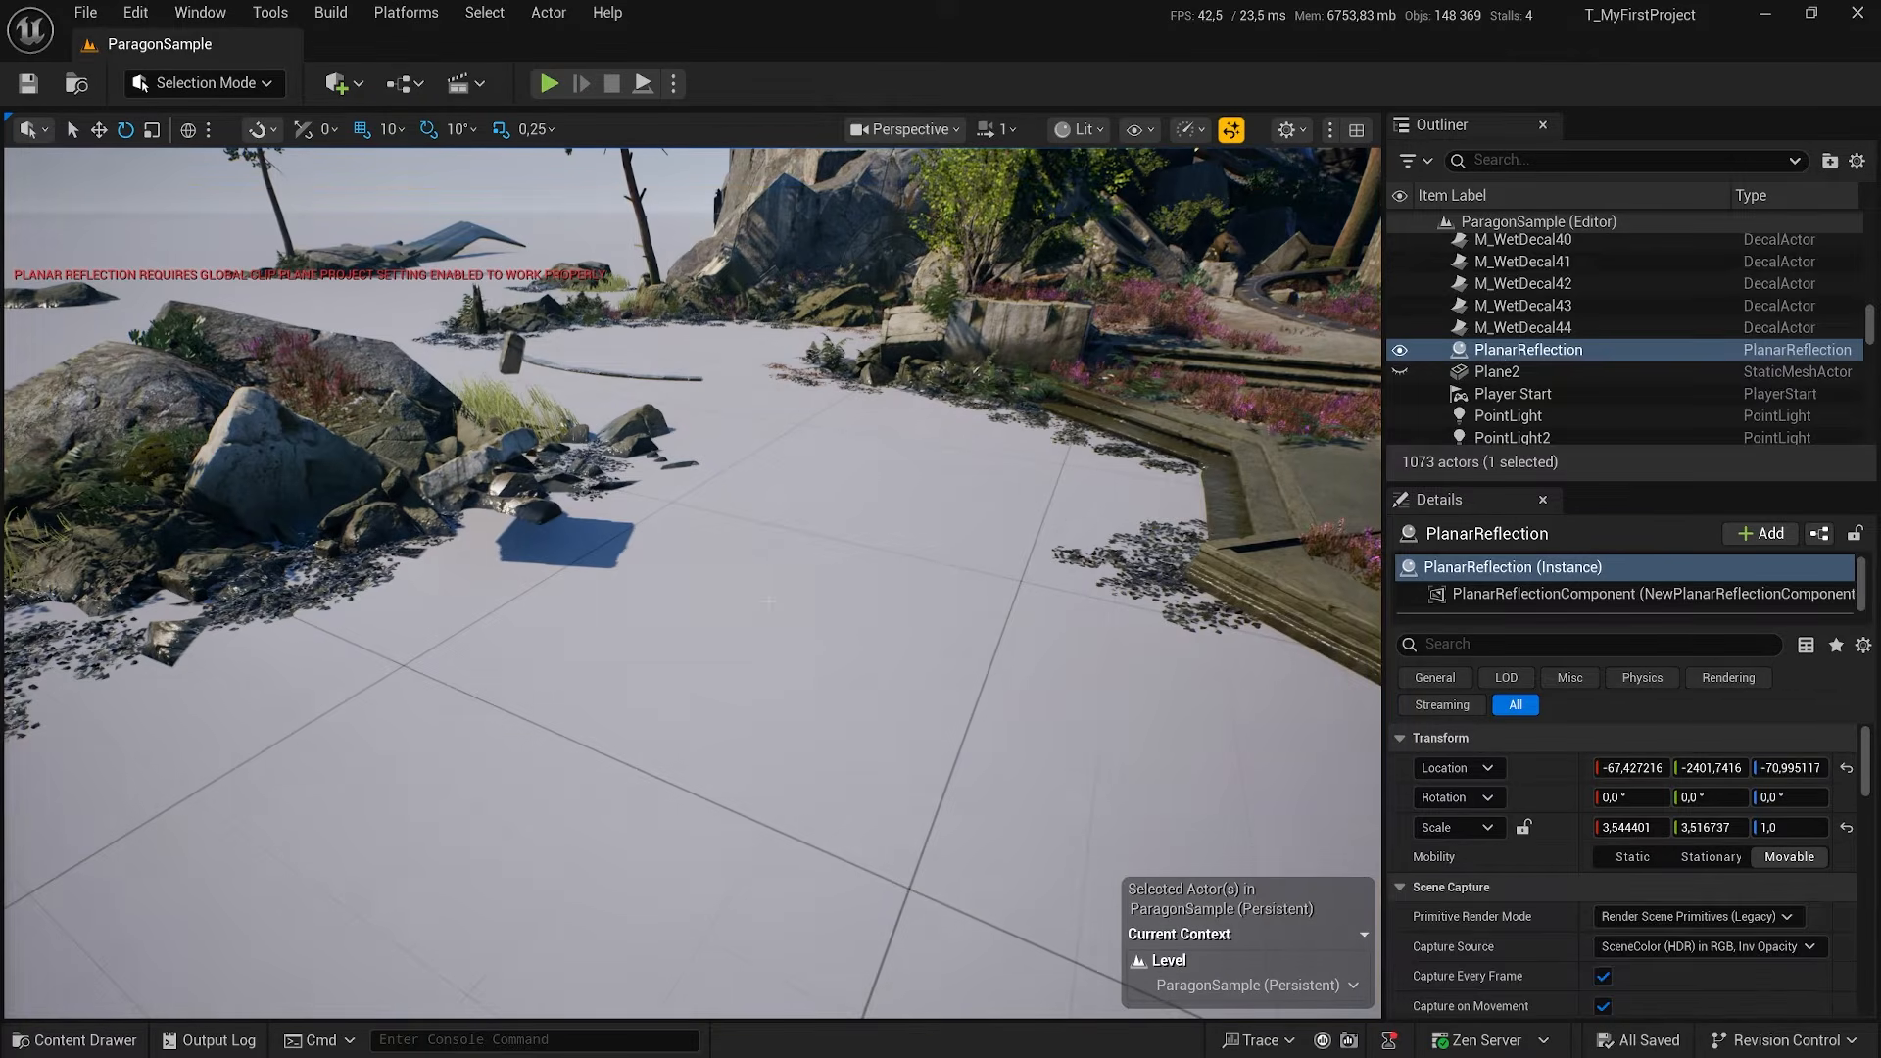
Hide the SM_SkyFloor mesh to examine the submerged rock undersides, and make it visible again
left_click(810, 579)
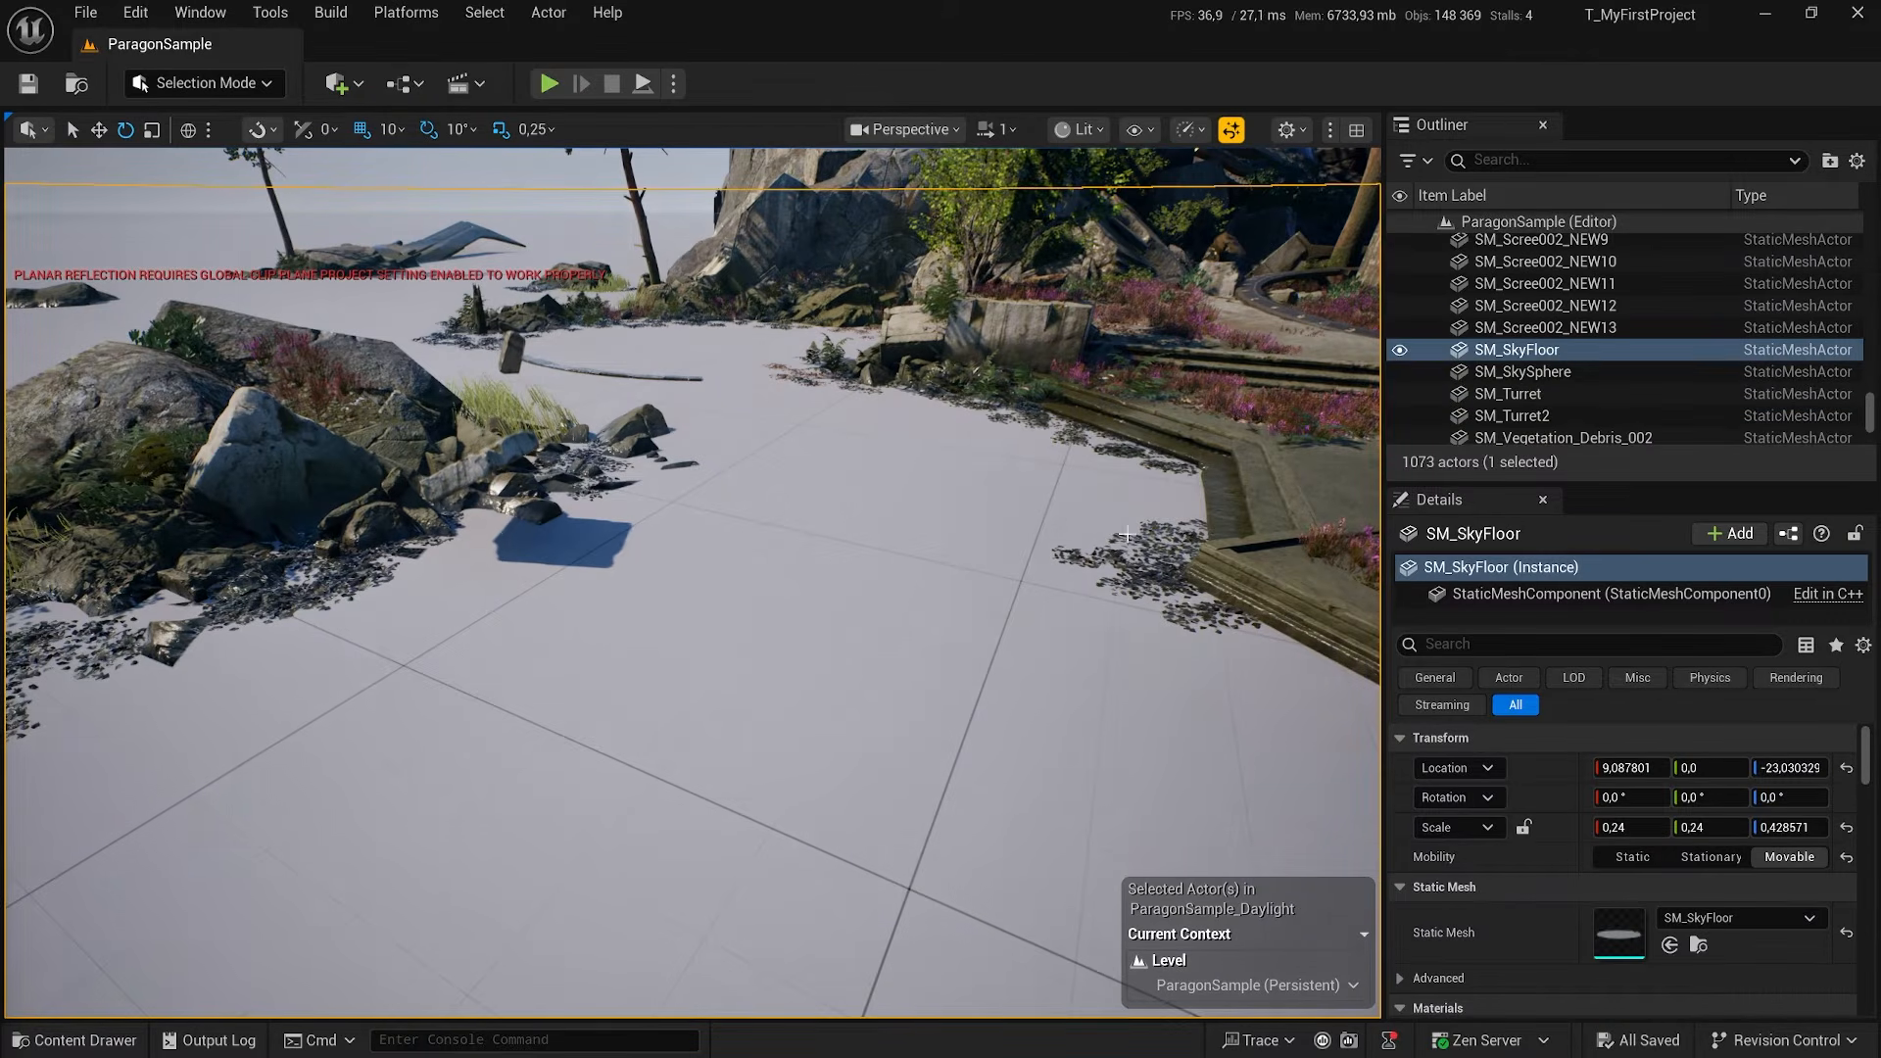
key("h")
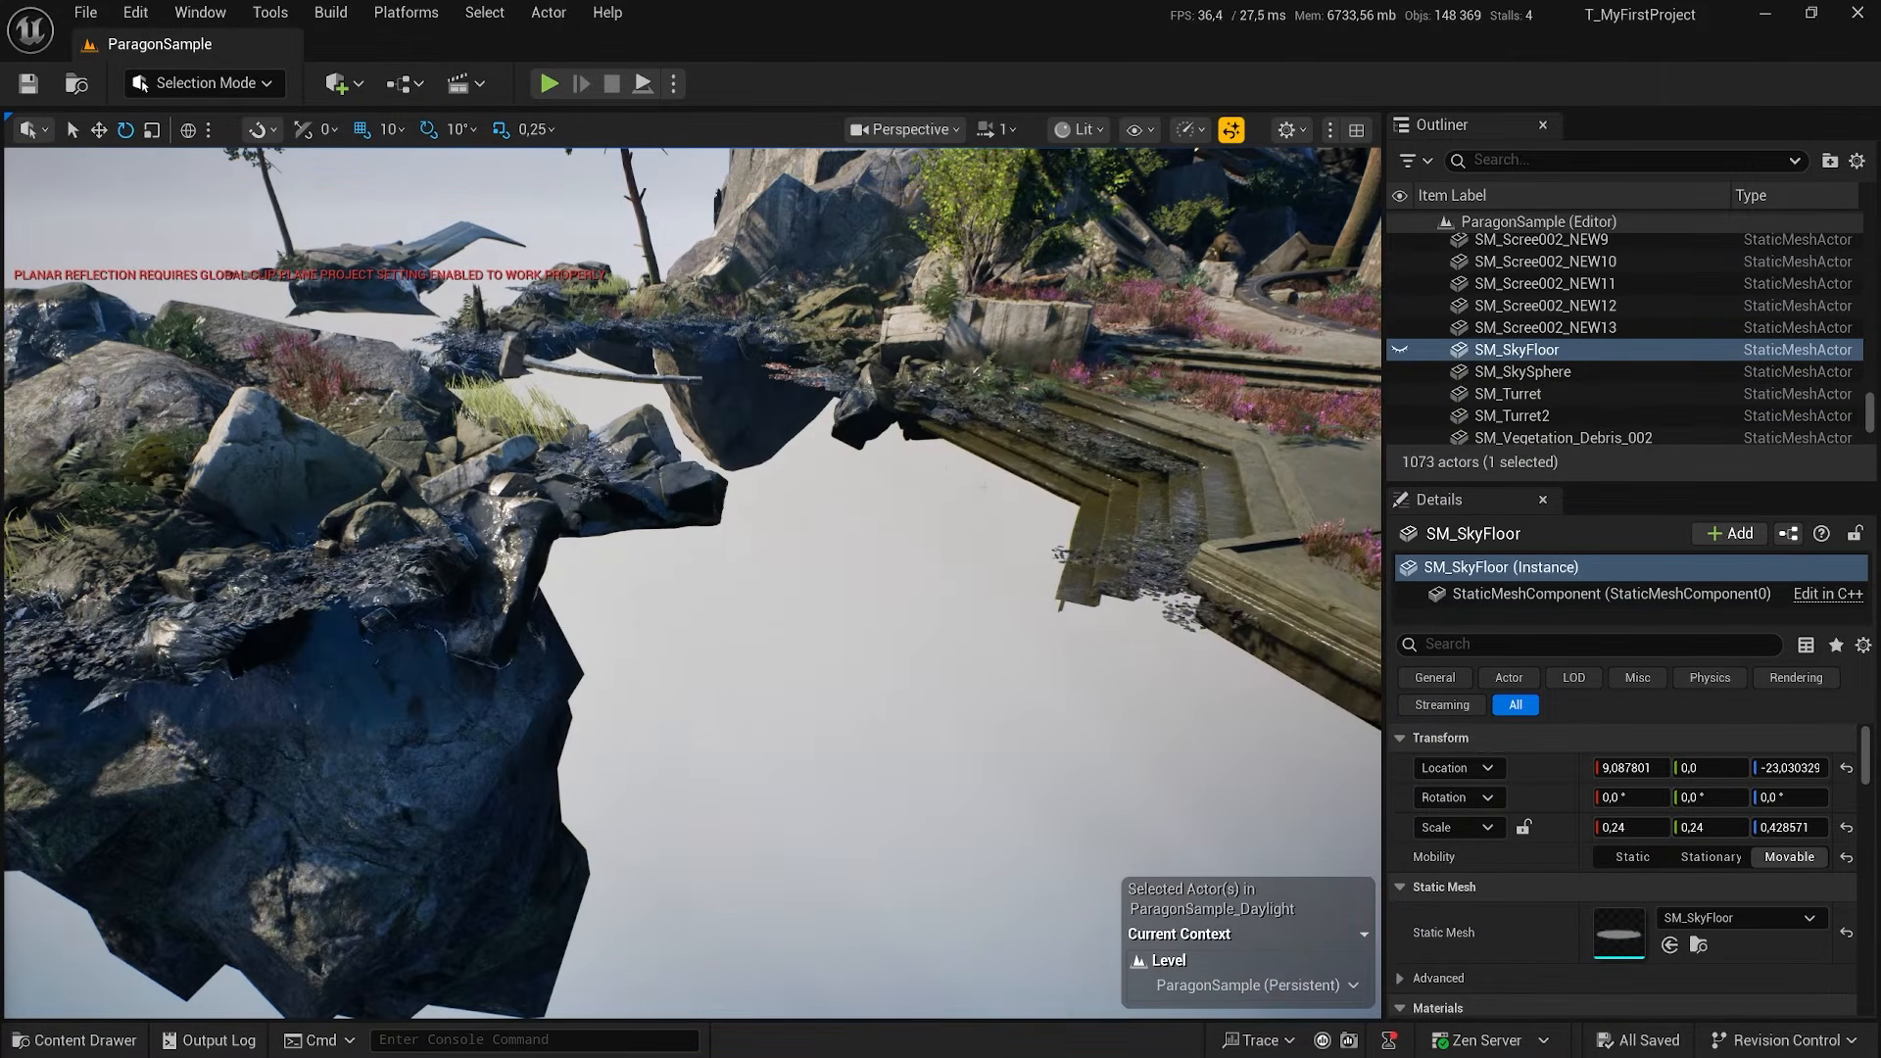
mouse_move(693, 583)
right_mouse_down()
mouse_move(692, 651)
mouse_move(697, 490)
mouse_move(693, 578)
right_mouse_up()
right_click_drag(1261, 534, 1183, 596)
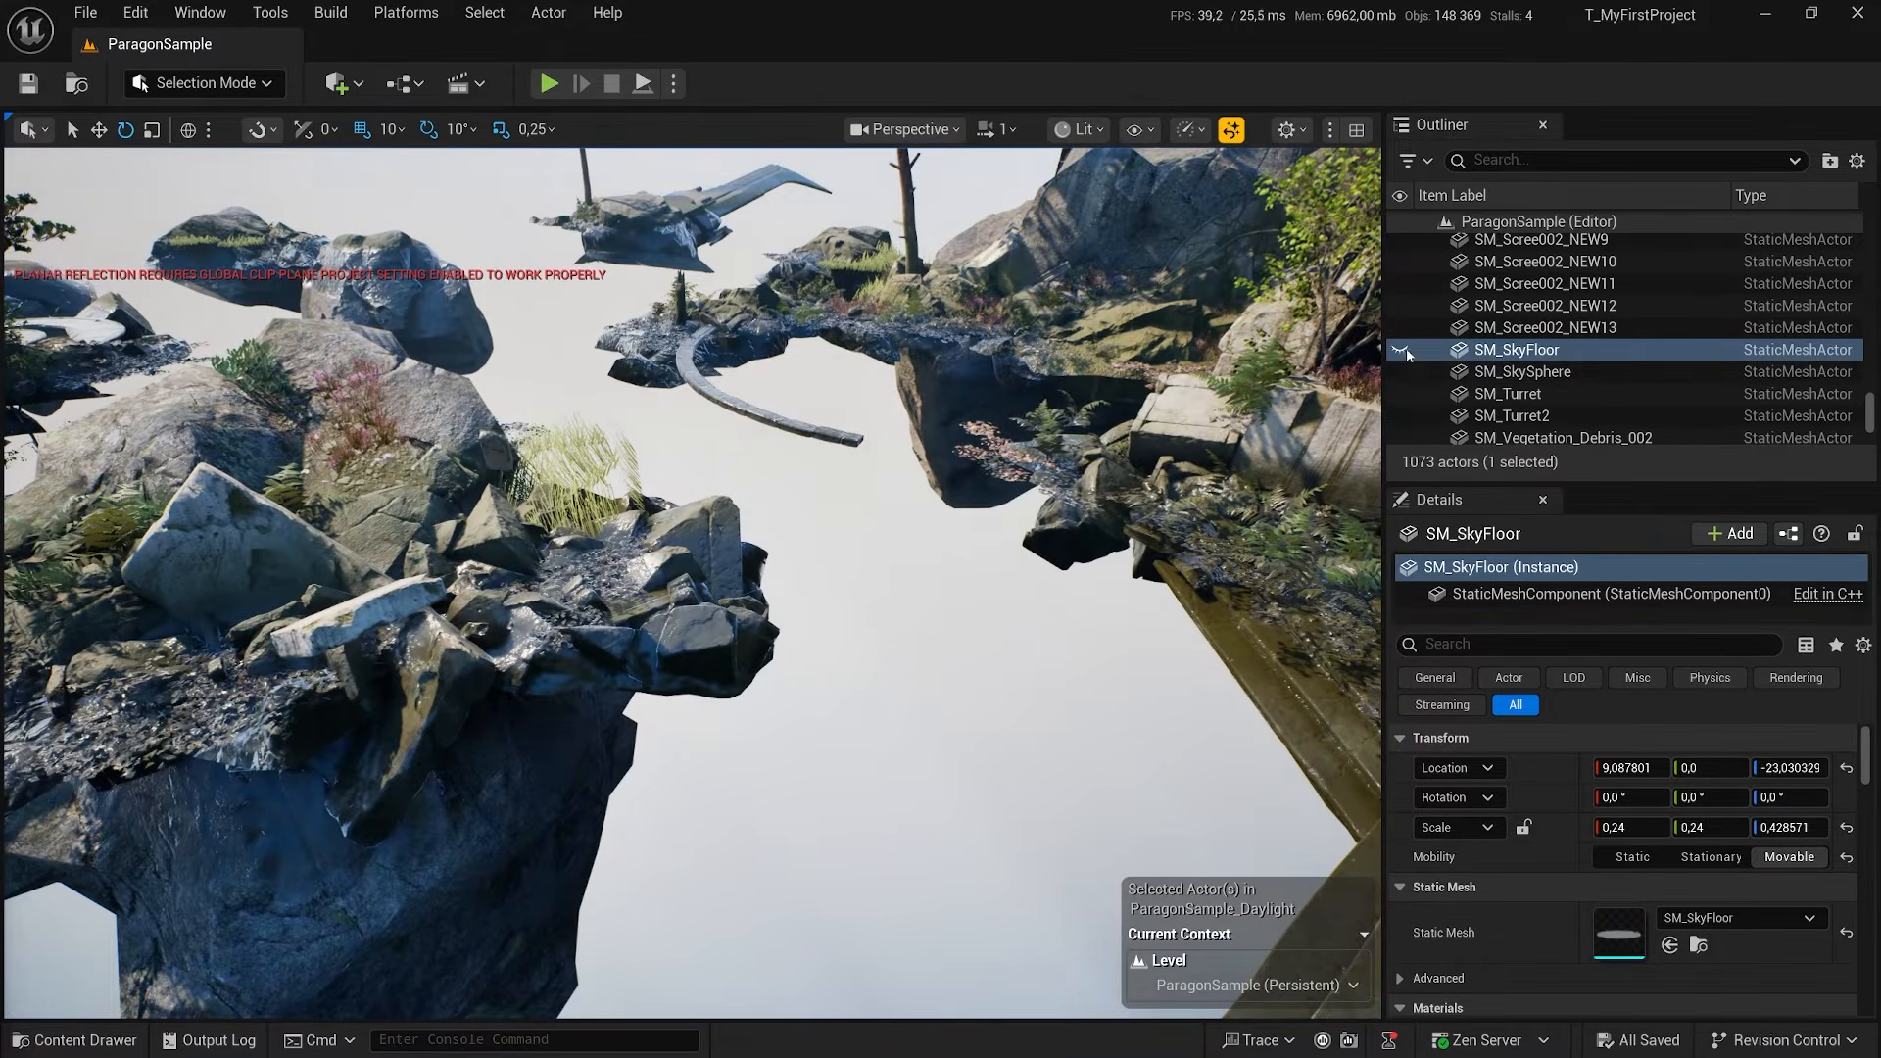
left_click(1401, 350)
Sort the level's actors by visibility and unhide the Plane2 water surface
scroll(1435, 376, "up", 4)
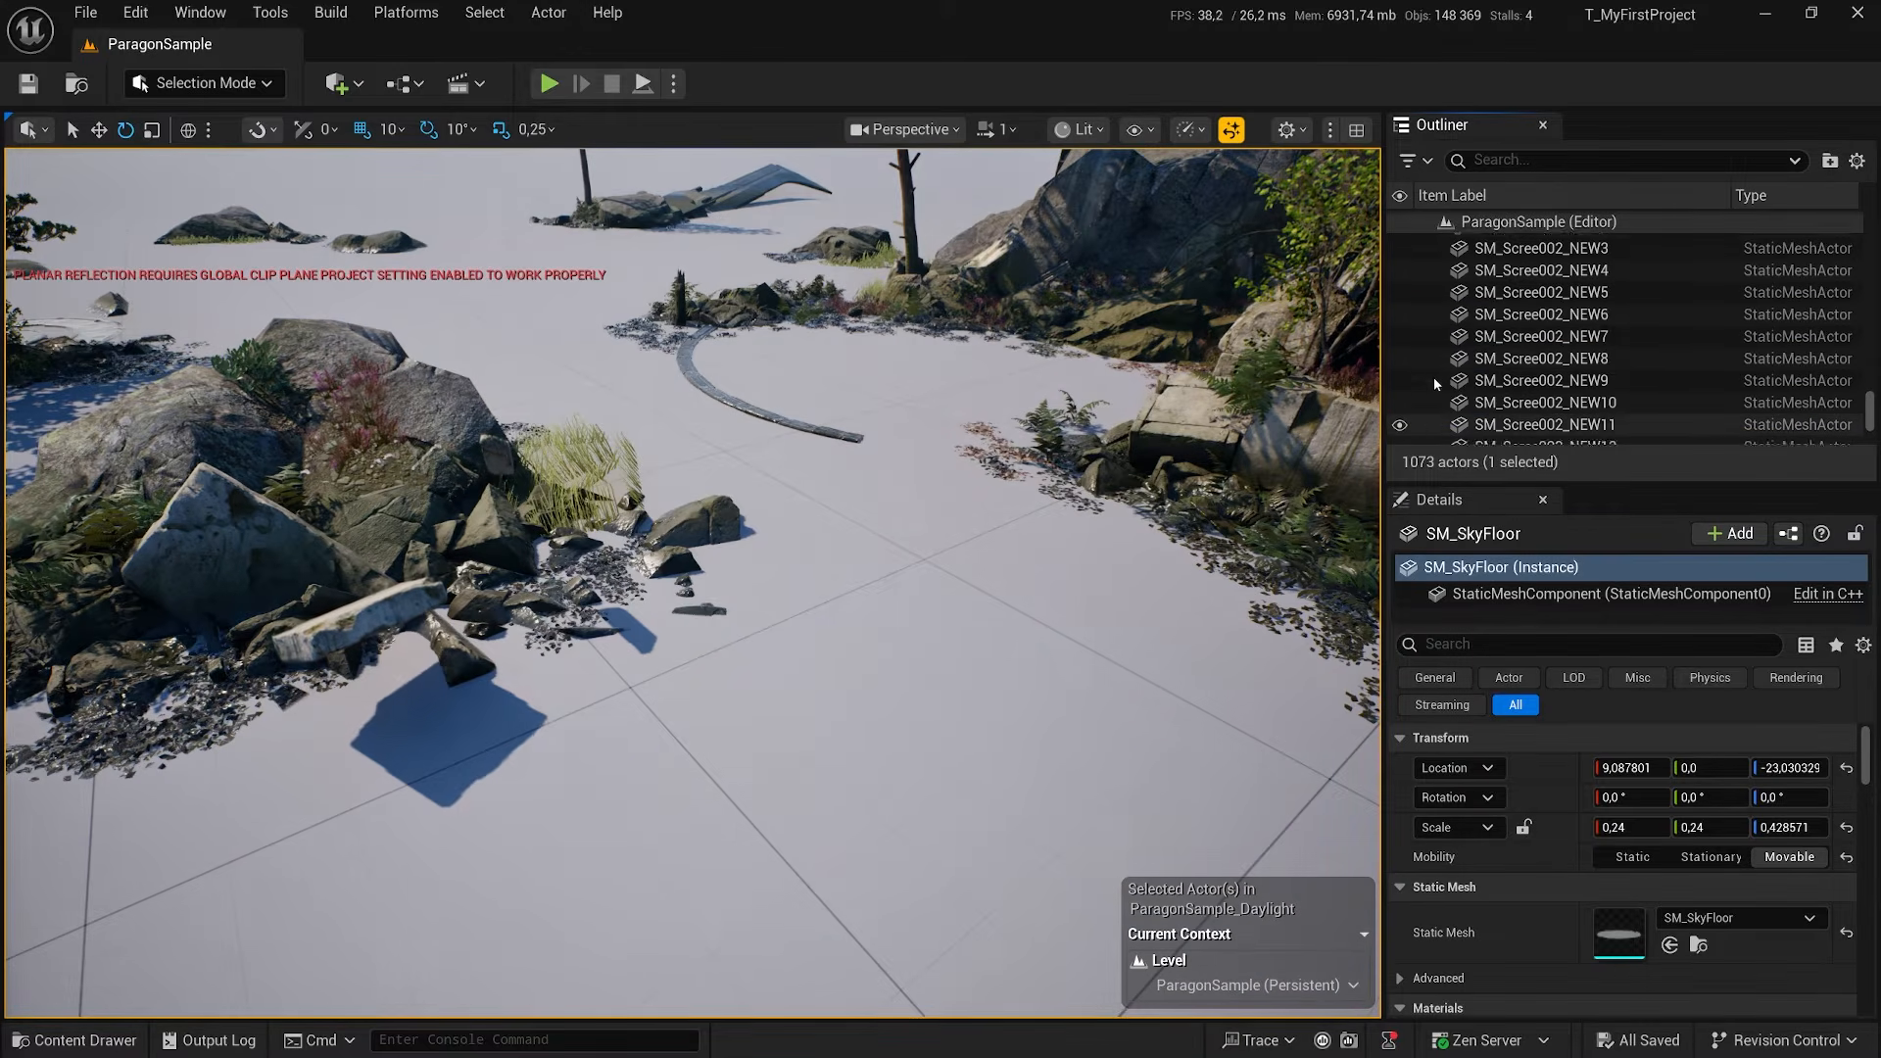
scroll(1436, 377, "down", 3)
scroll(1436, 385, "down", 1)
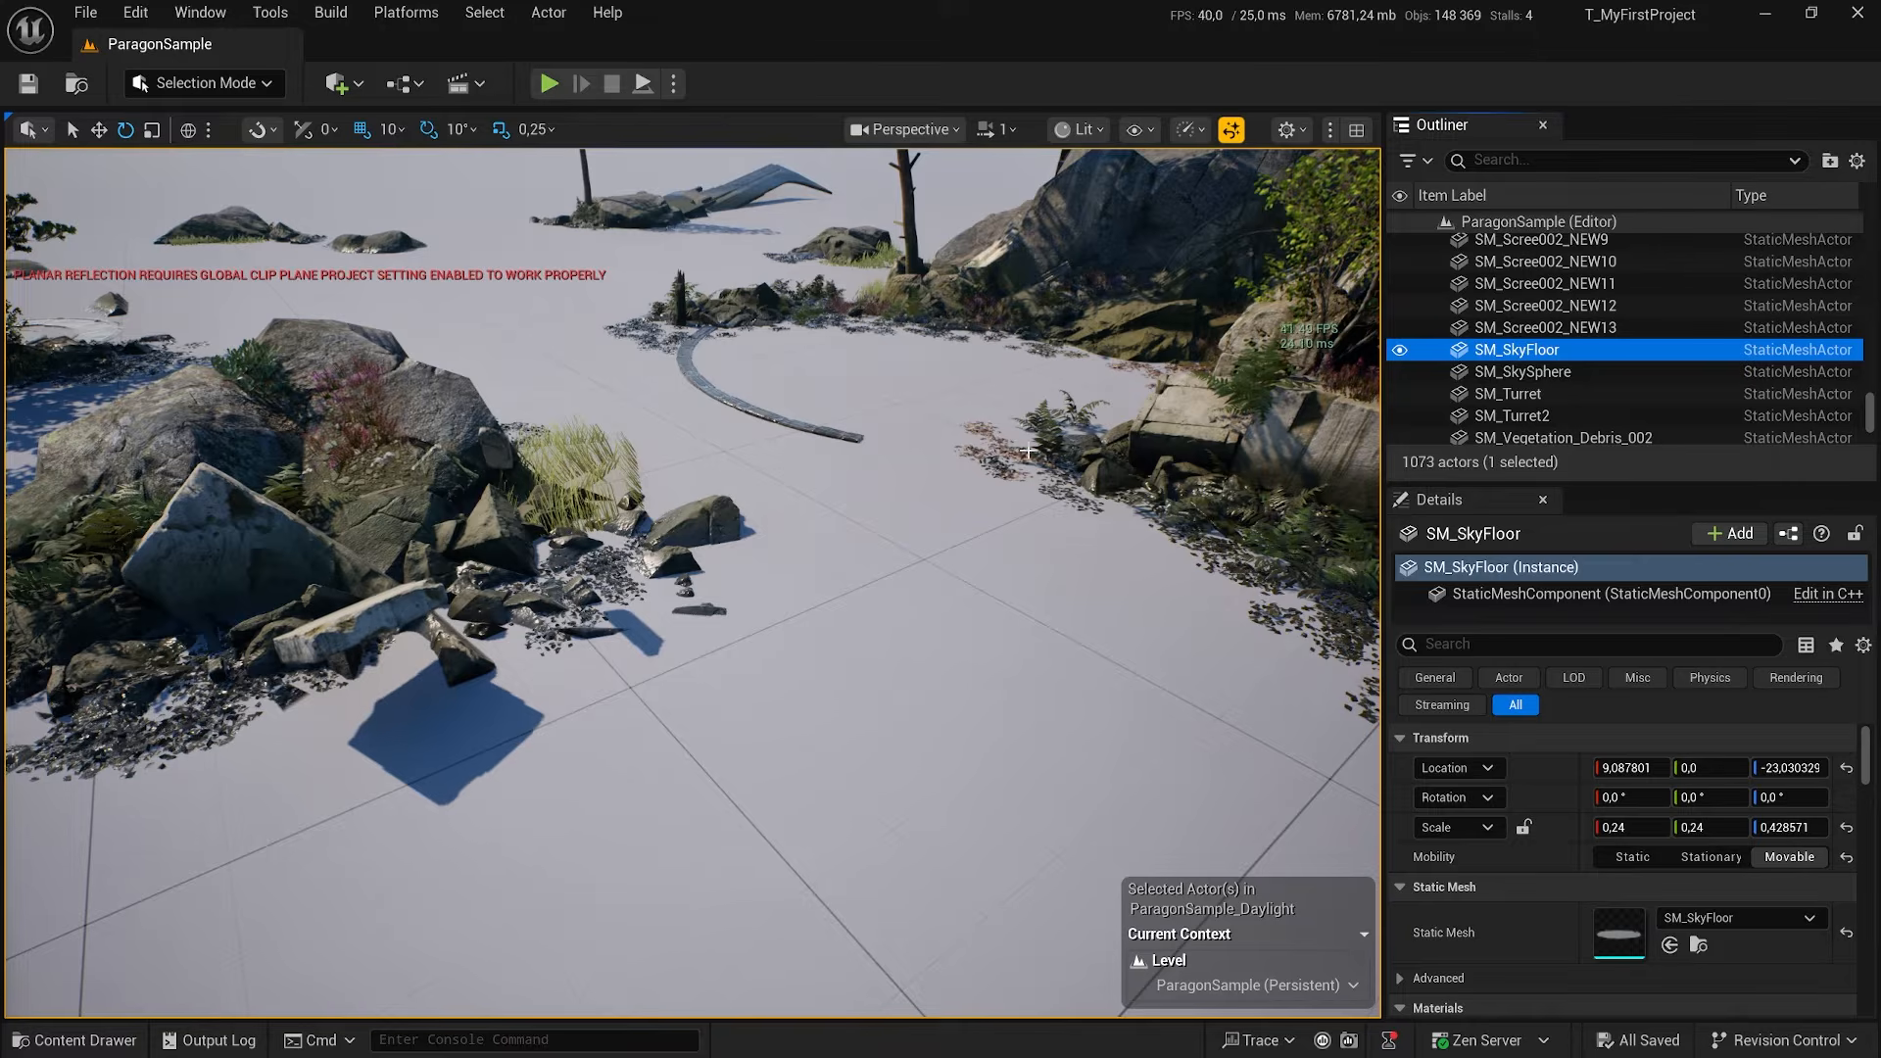
right_click_drag(1028, 451, 1001, 389)
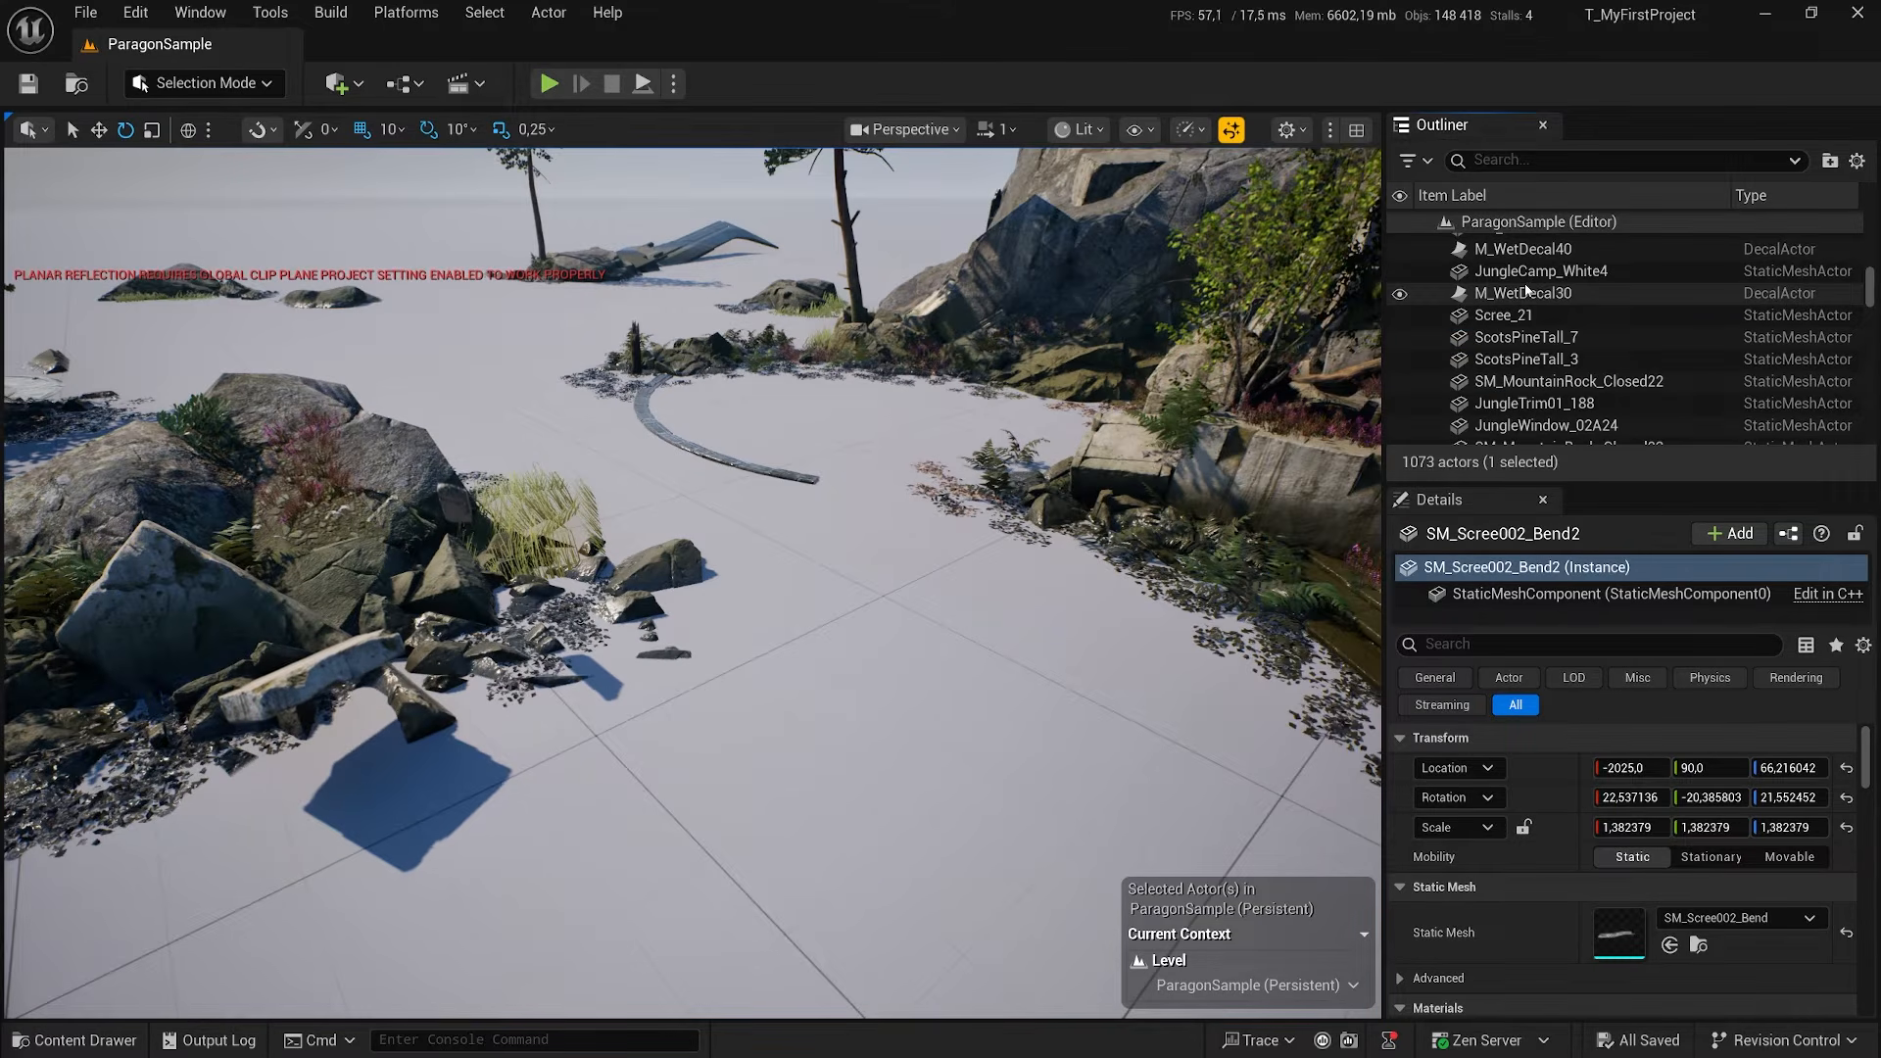
left_click(1401, 196)
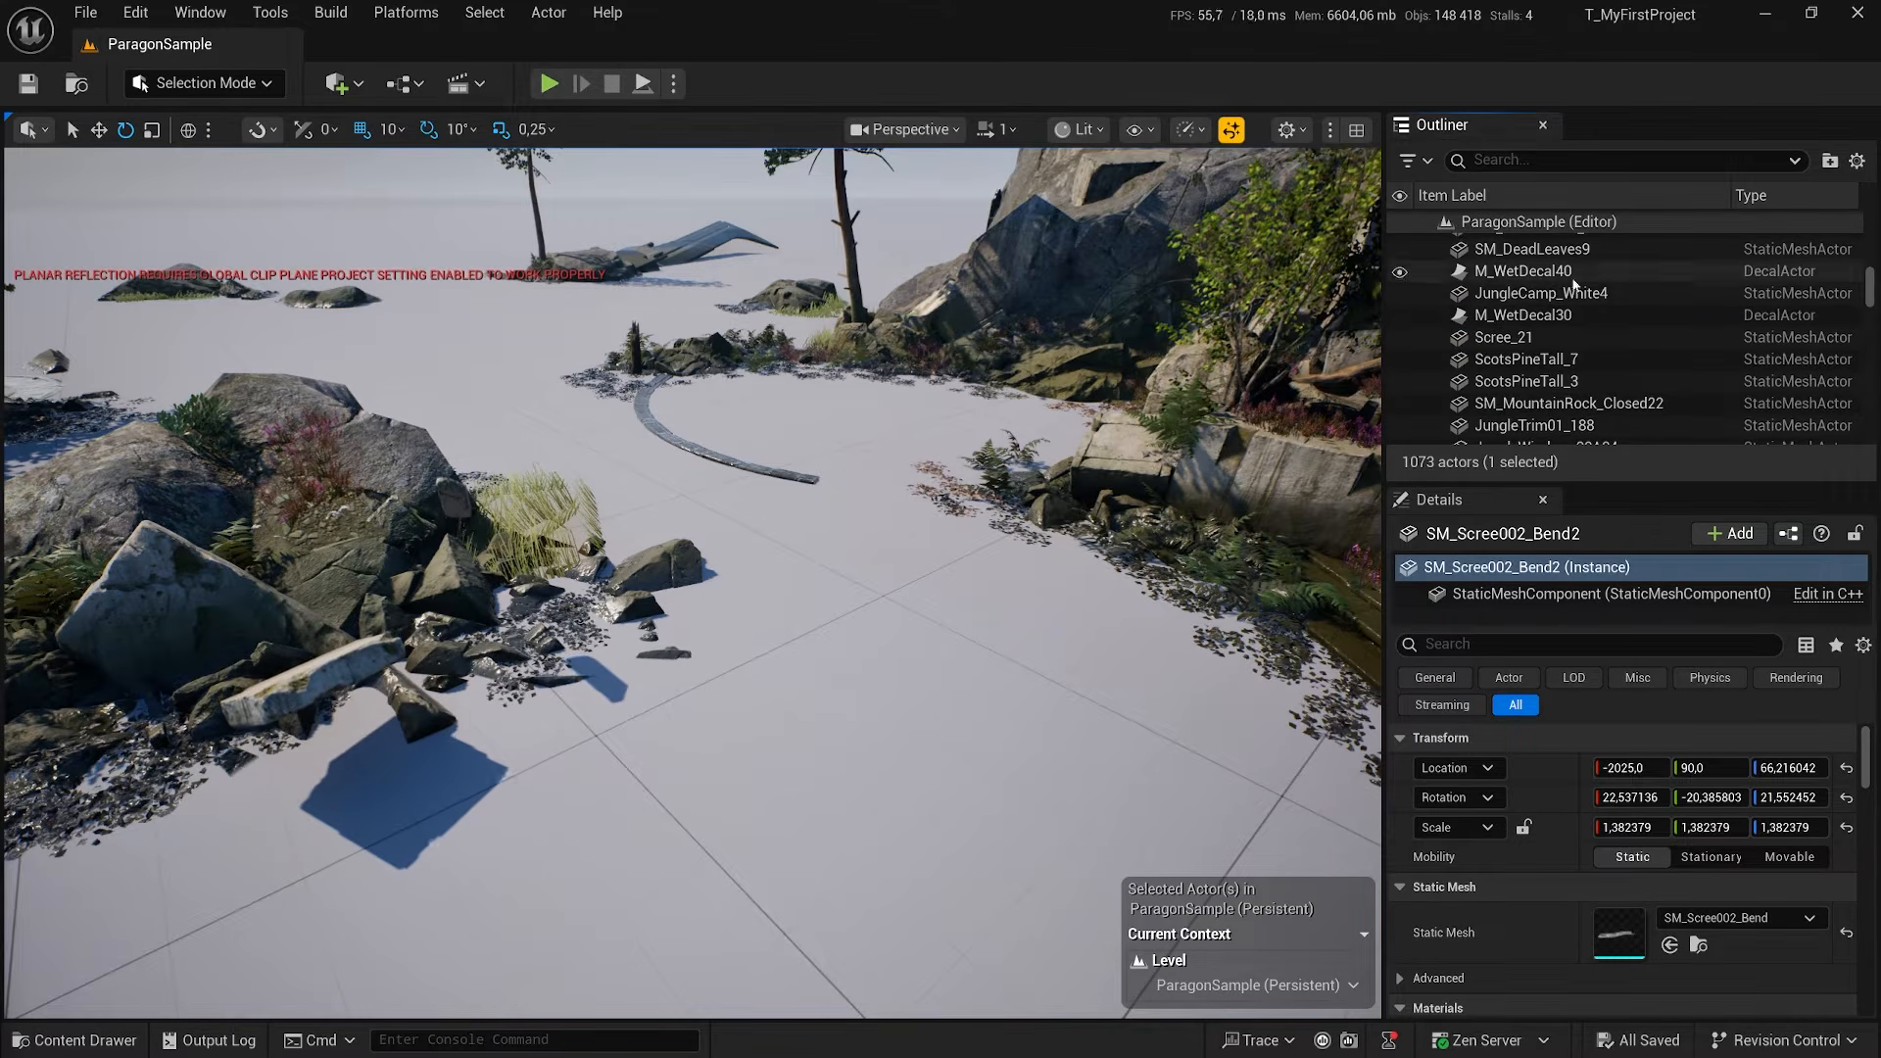
left_click_drag(1871, 285, 1871, 223)
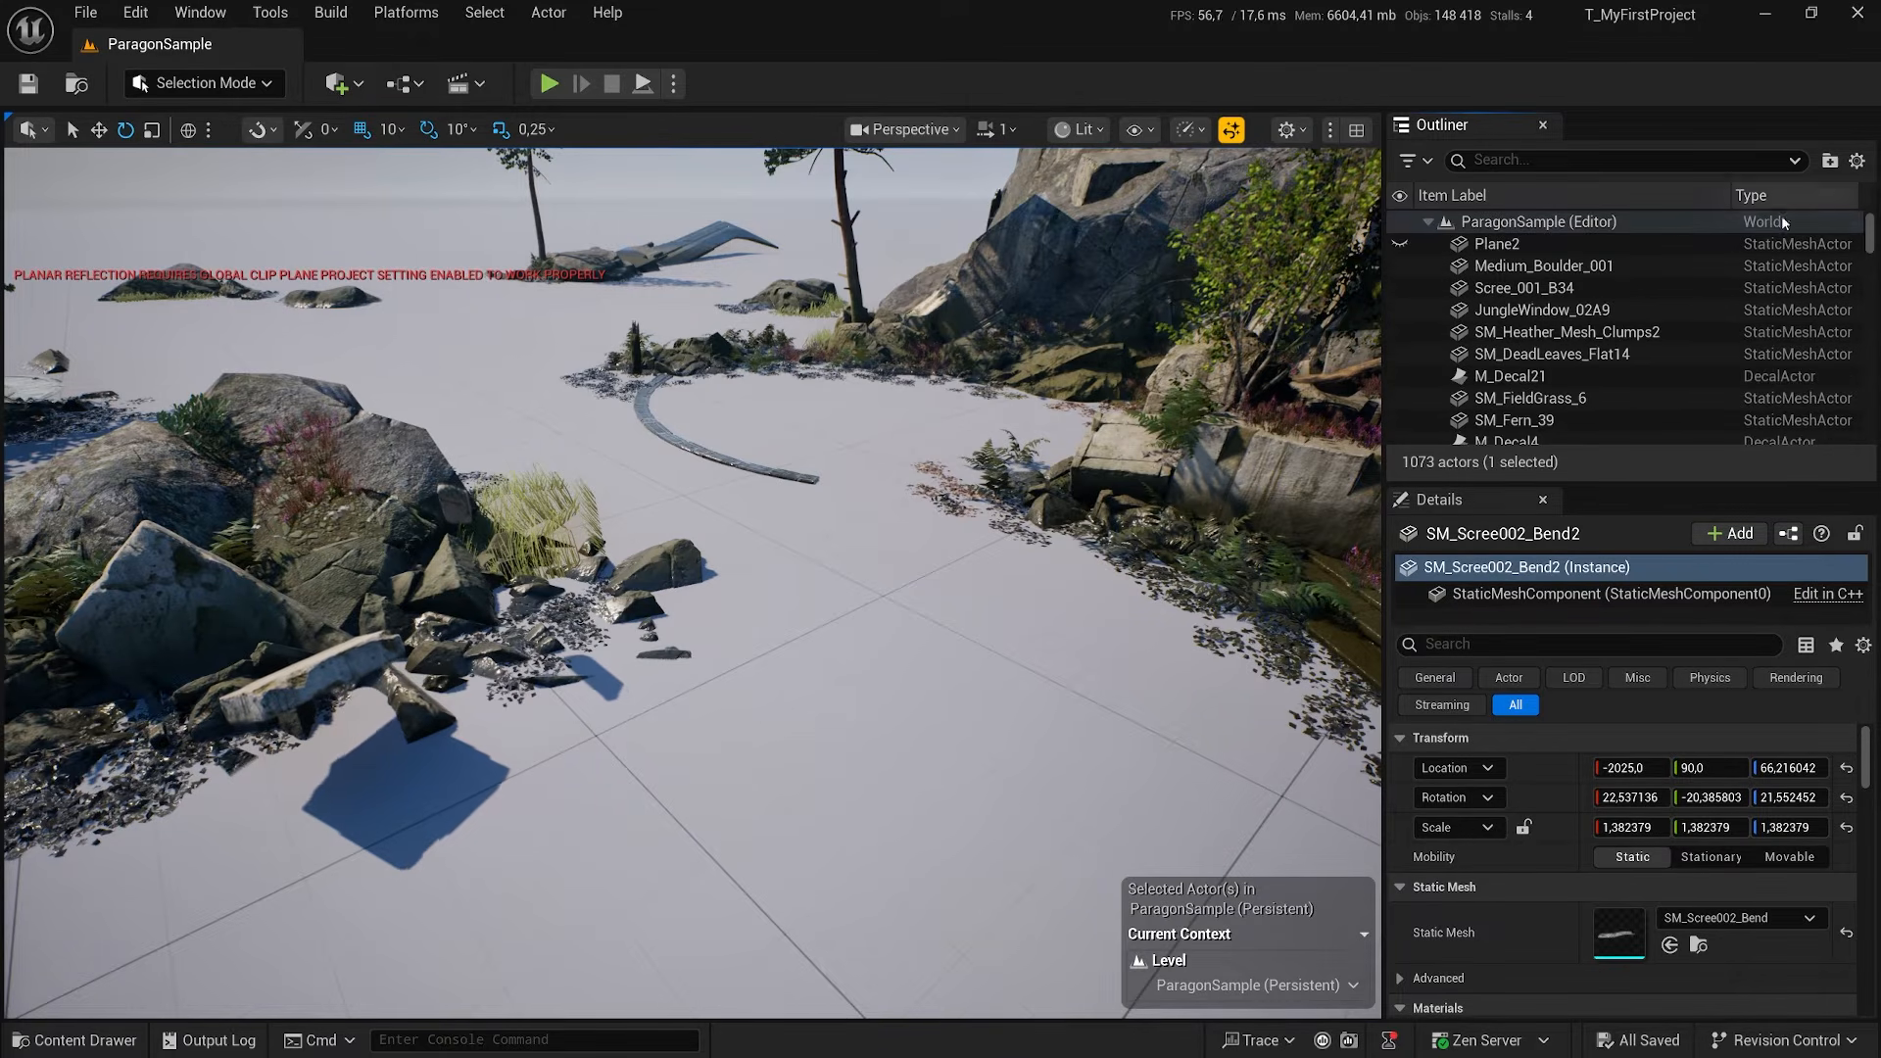
left_click(1399, 245)
right_click_drag(890, 640, 554, 645)
right_click_drag(620, 938, 1053, 610)
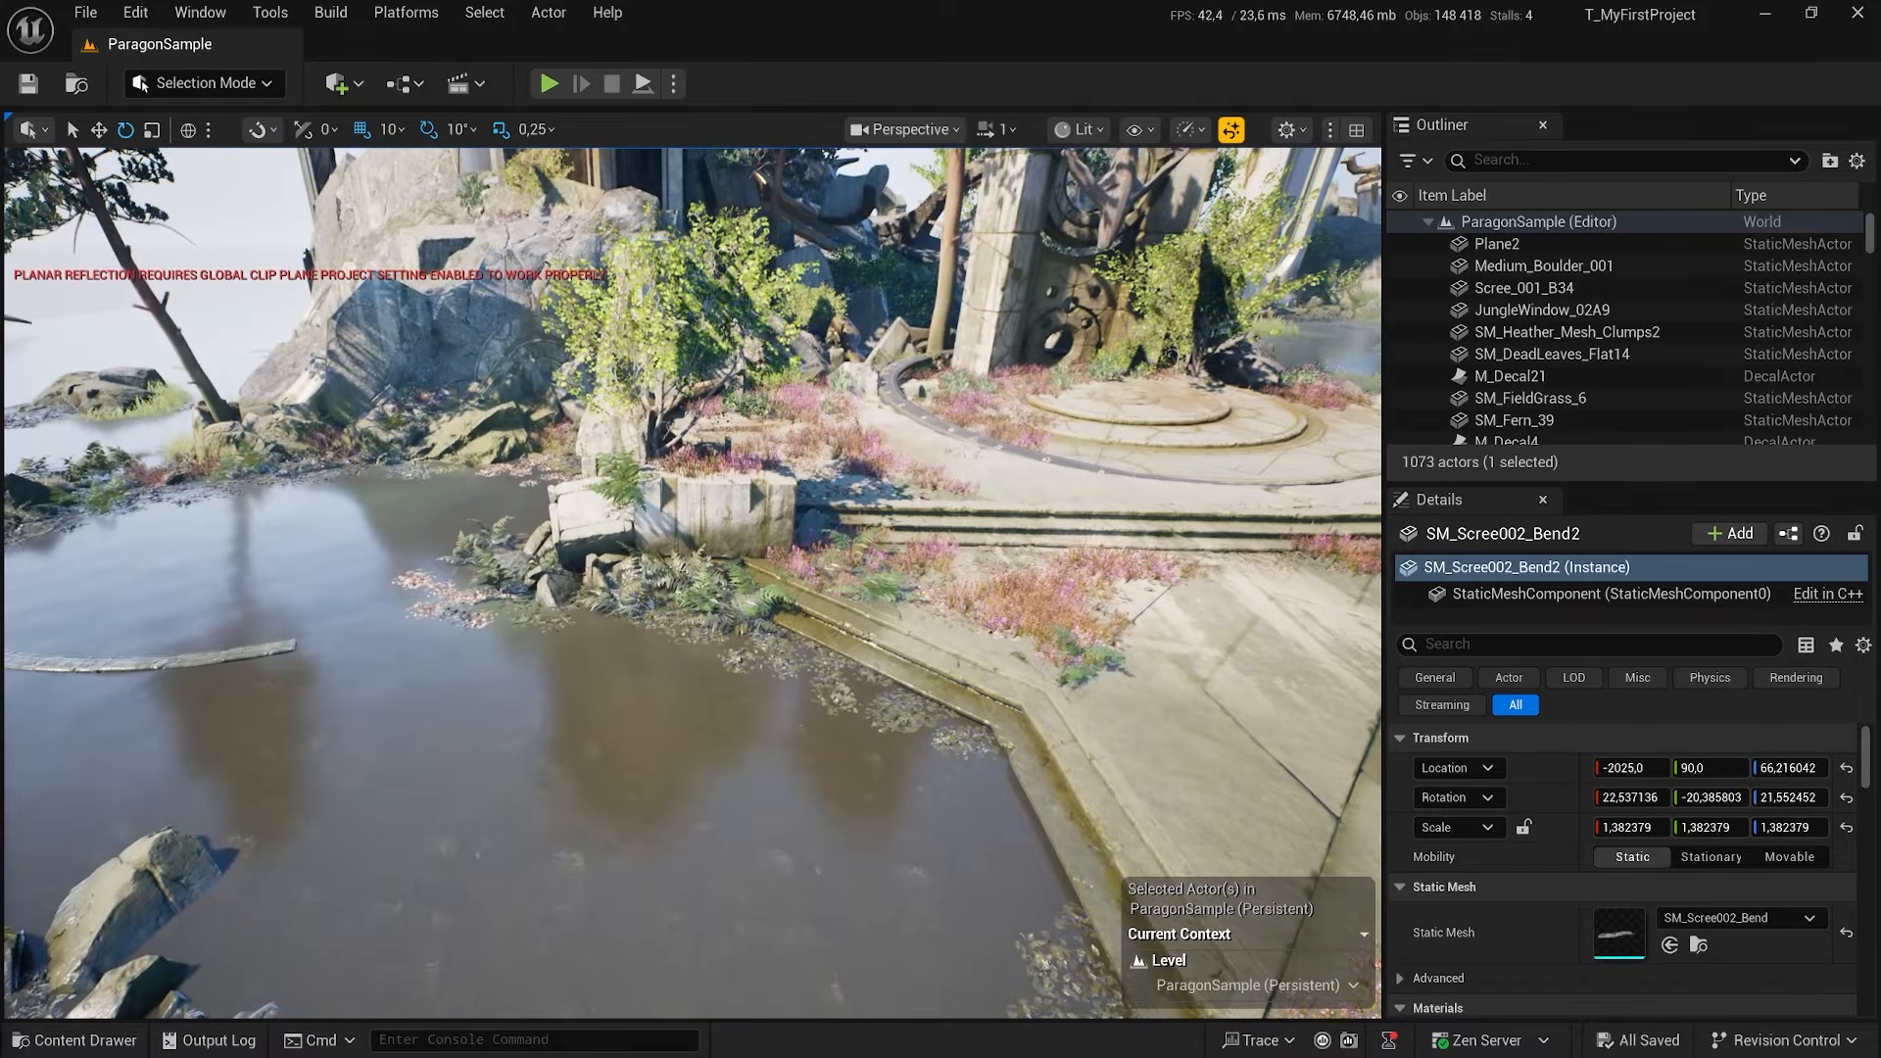
Select Plane2 and open its M_Waterfloor_Inst1 material instance to inspect the parameters and preview
scroll(1633, 893, "down", 3)
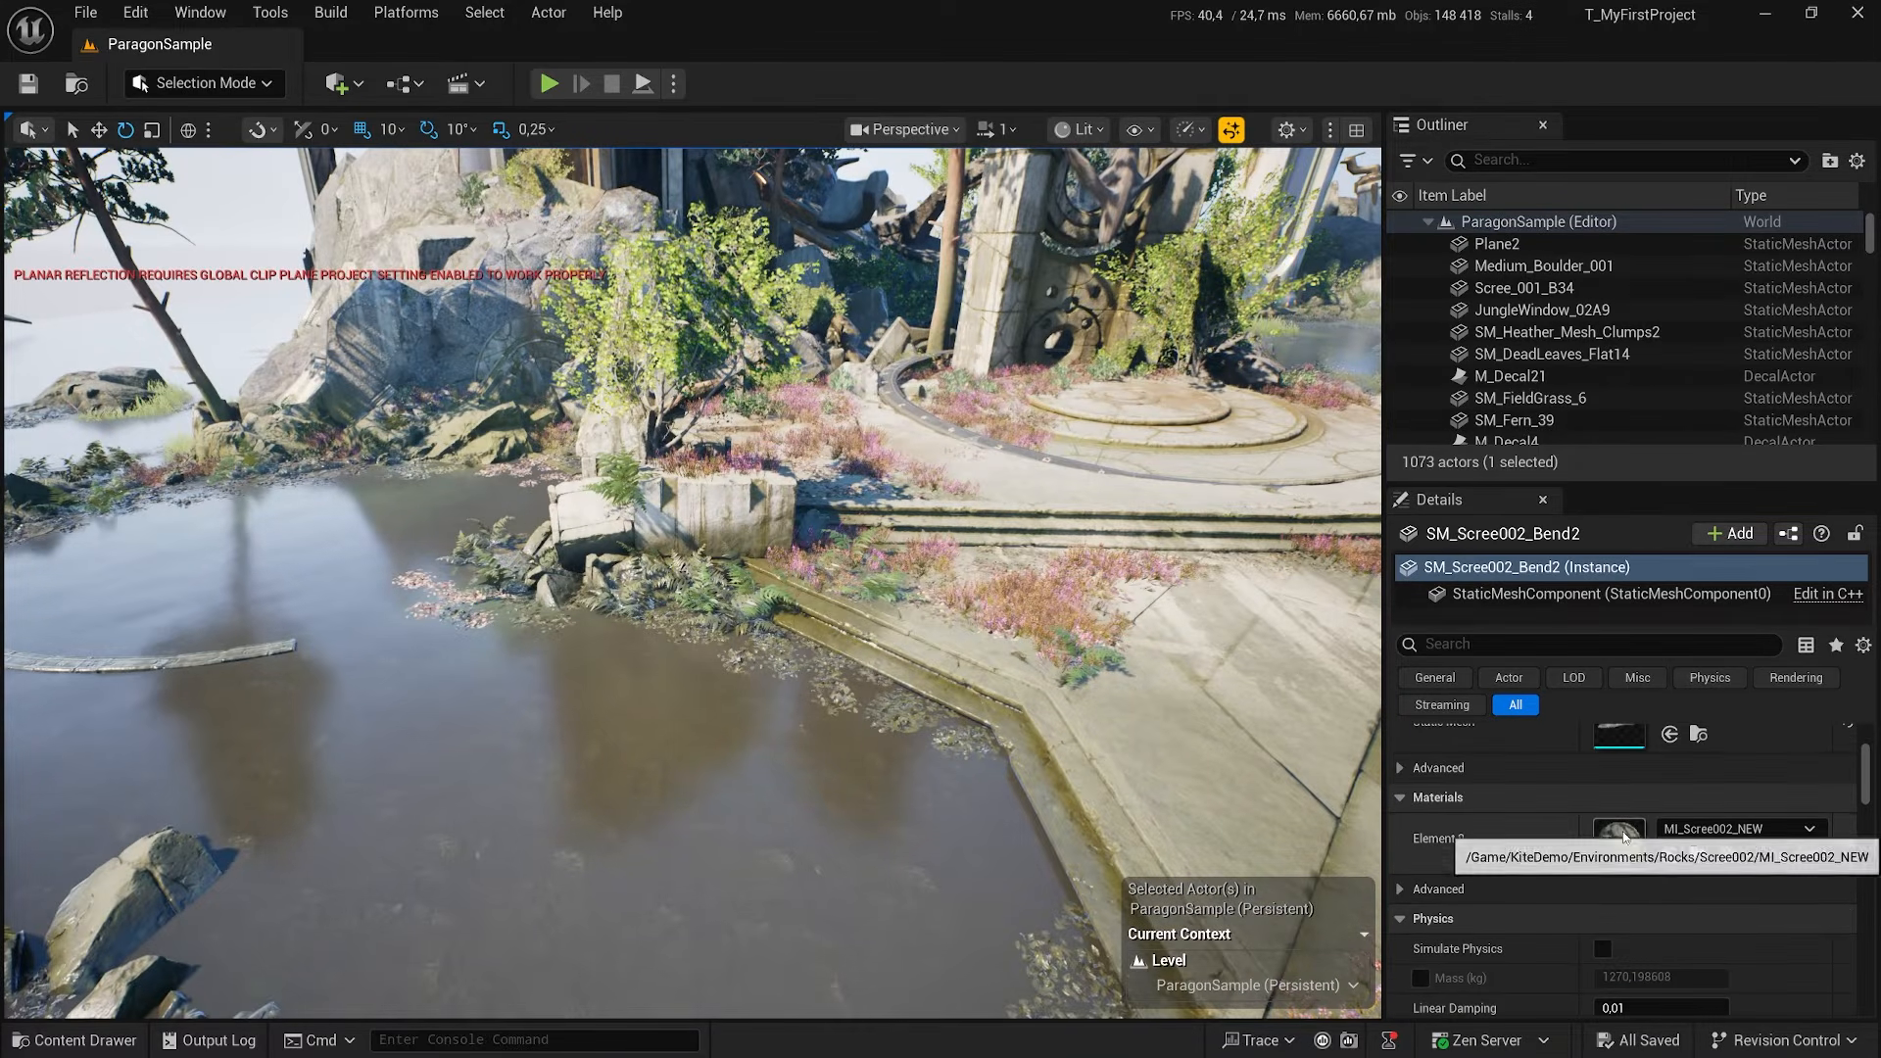
left_click(1497, 244)
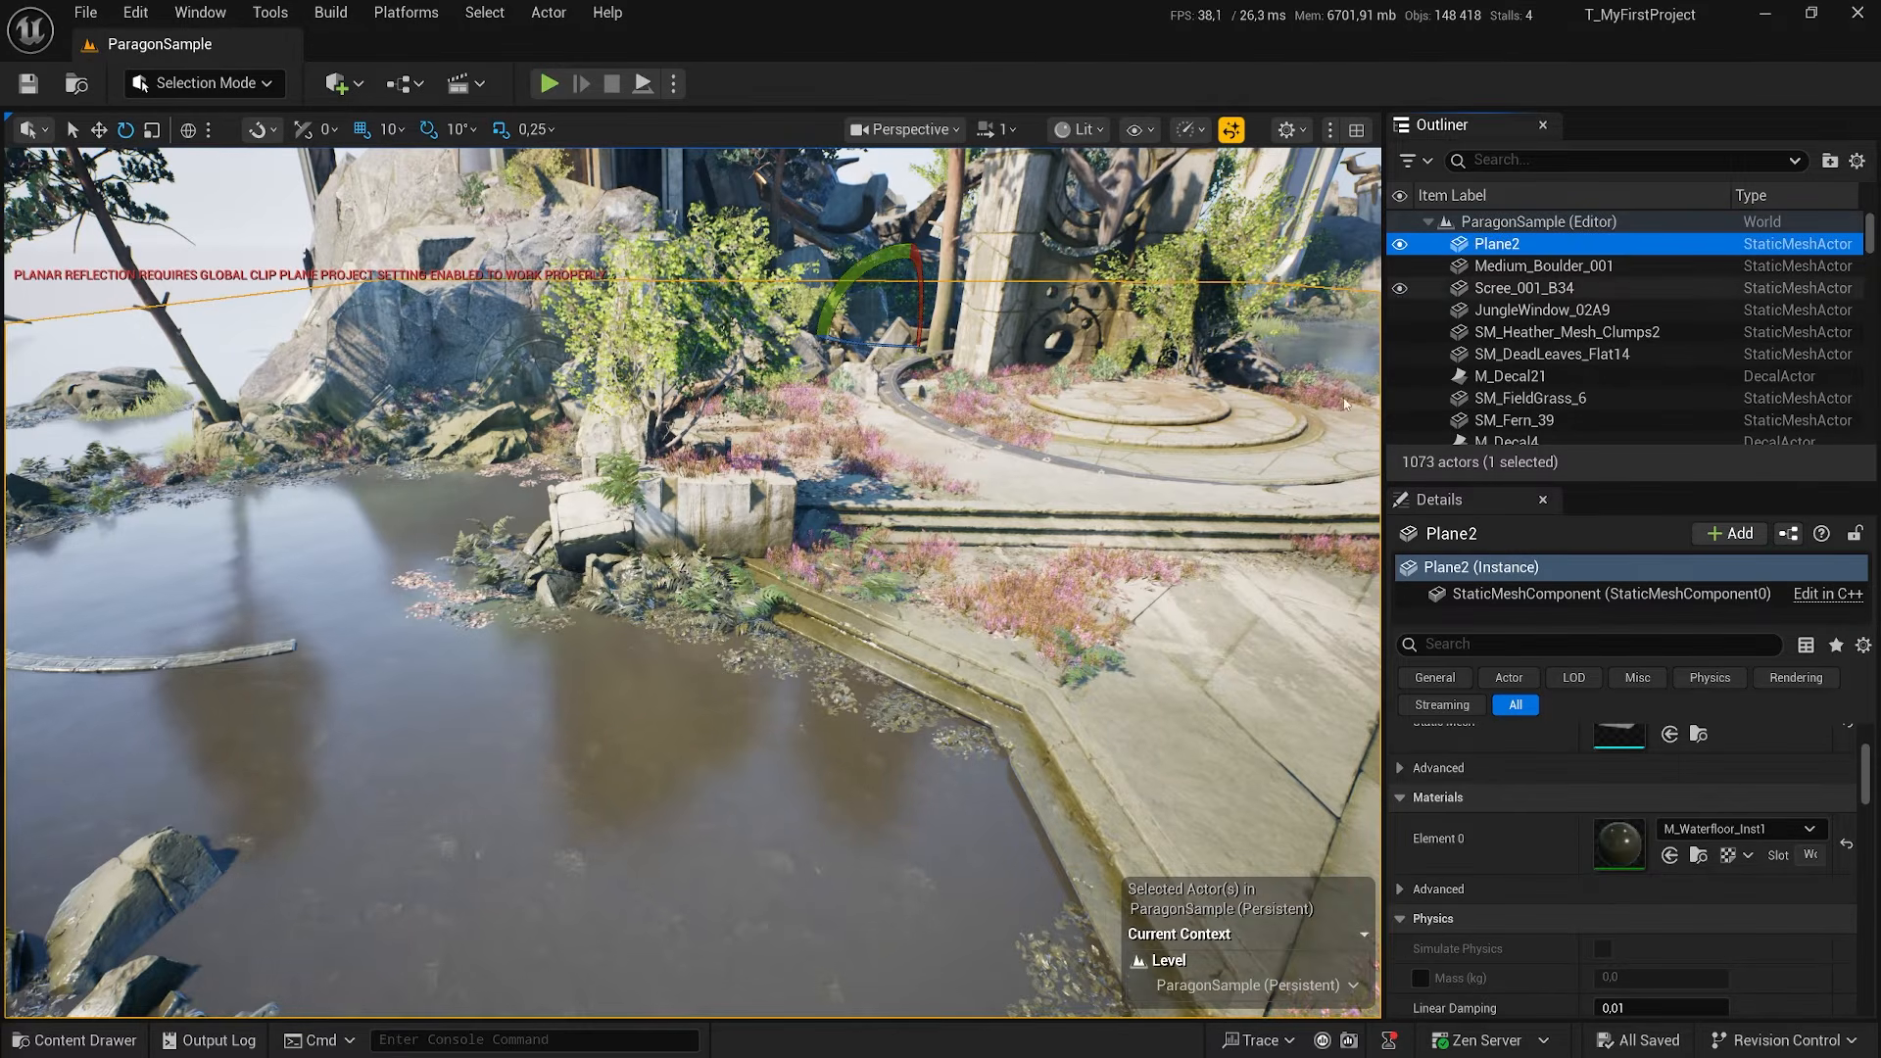
right_click_drag(809, 827, 821, 828)
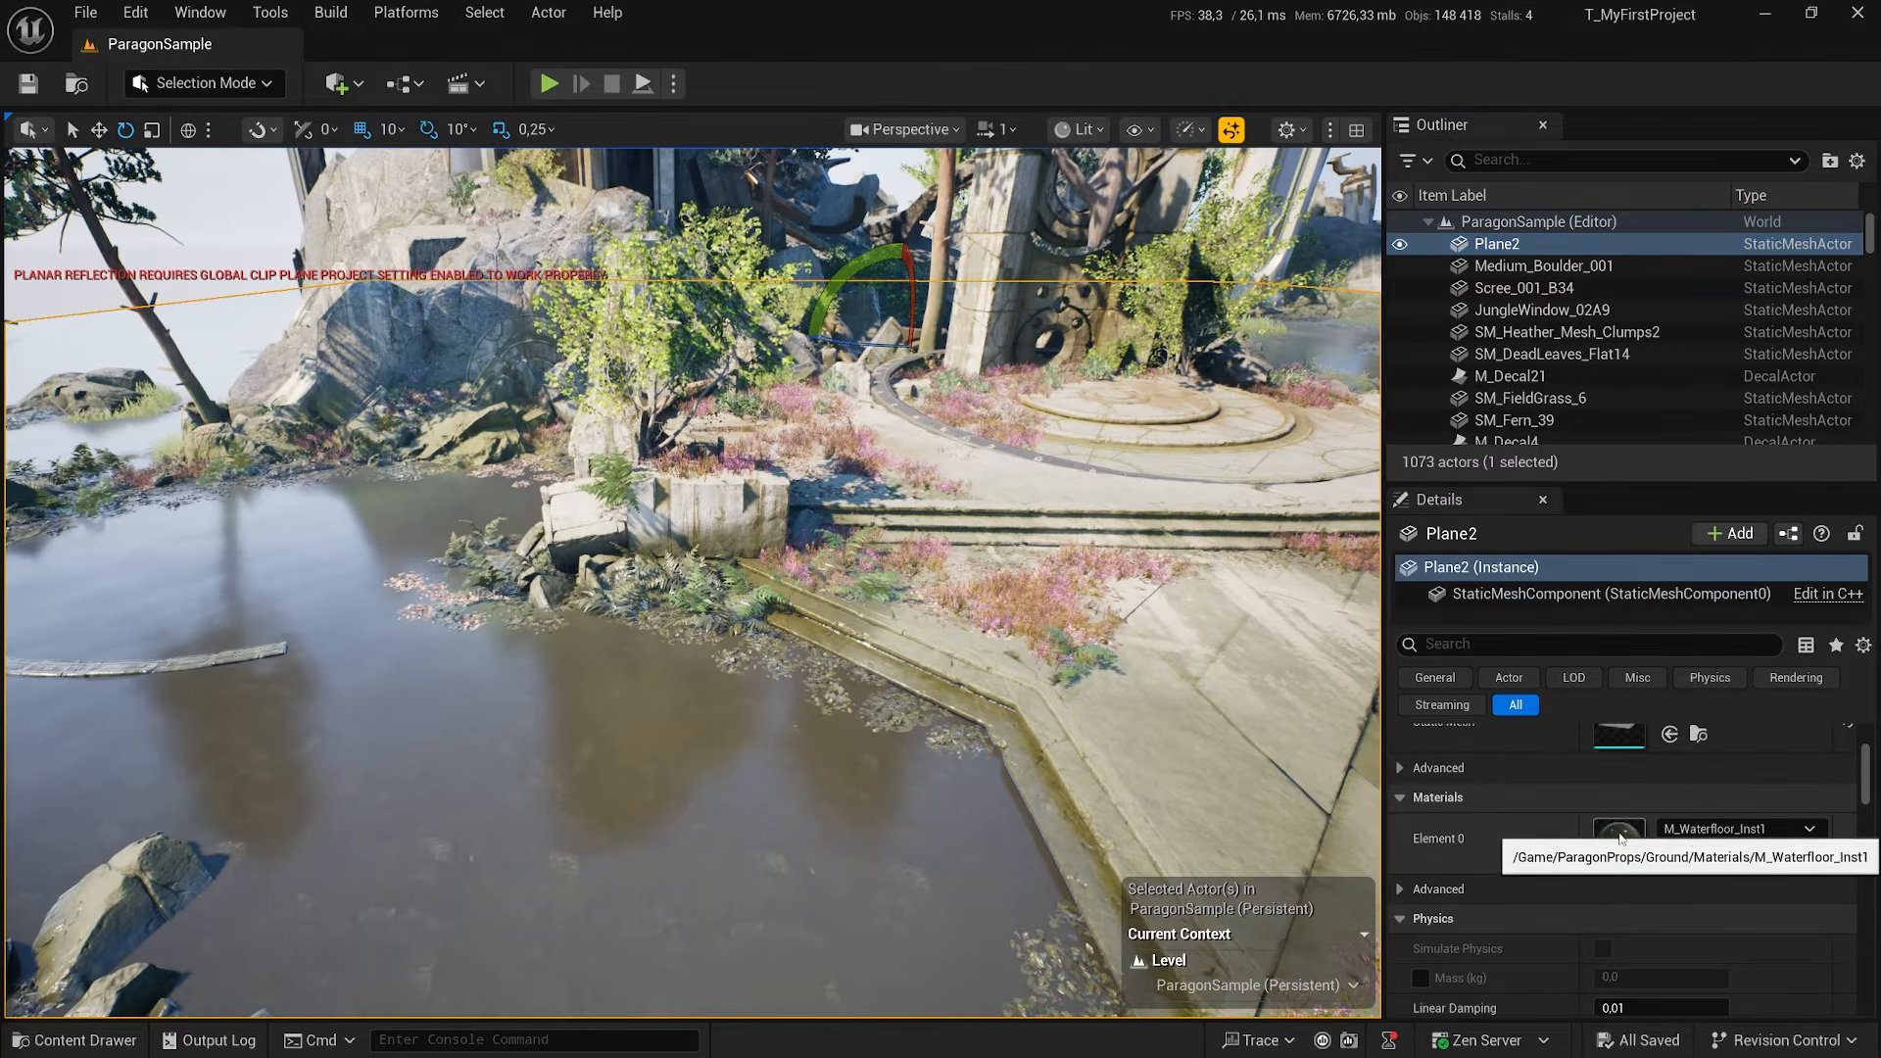
double_click(1620, 841)
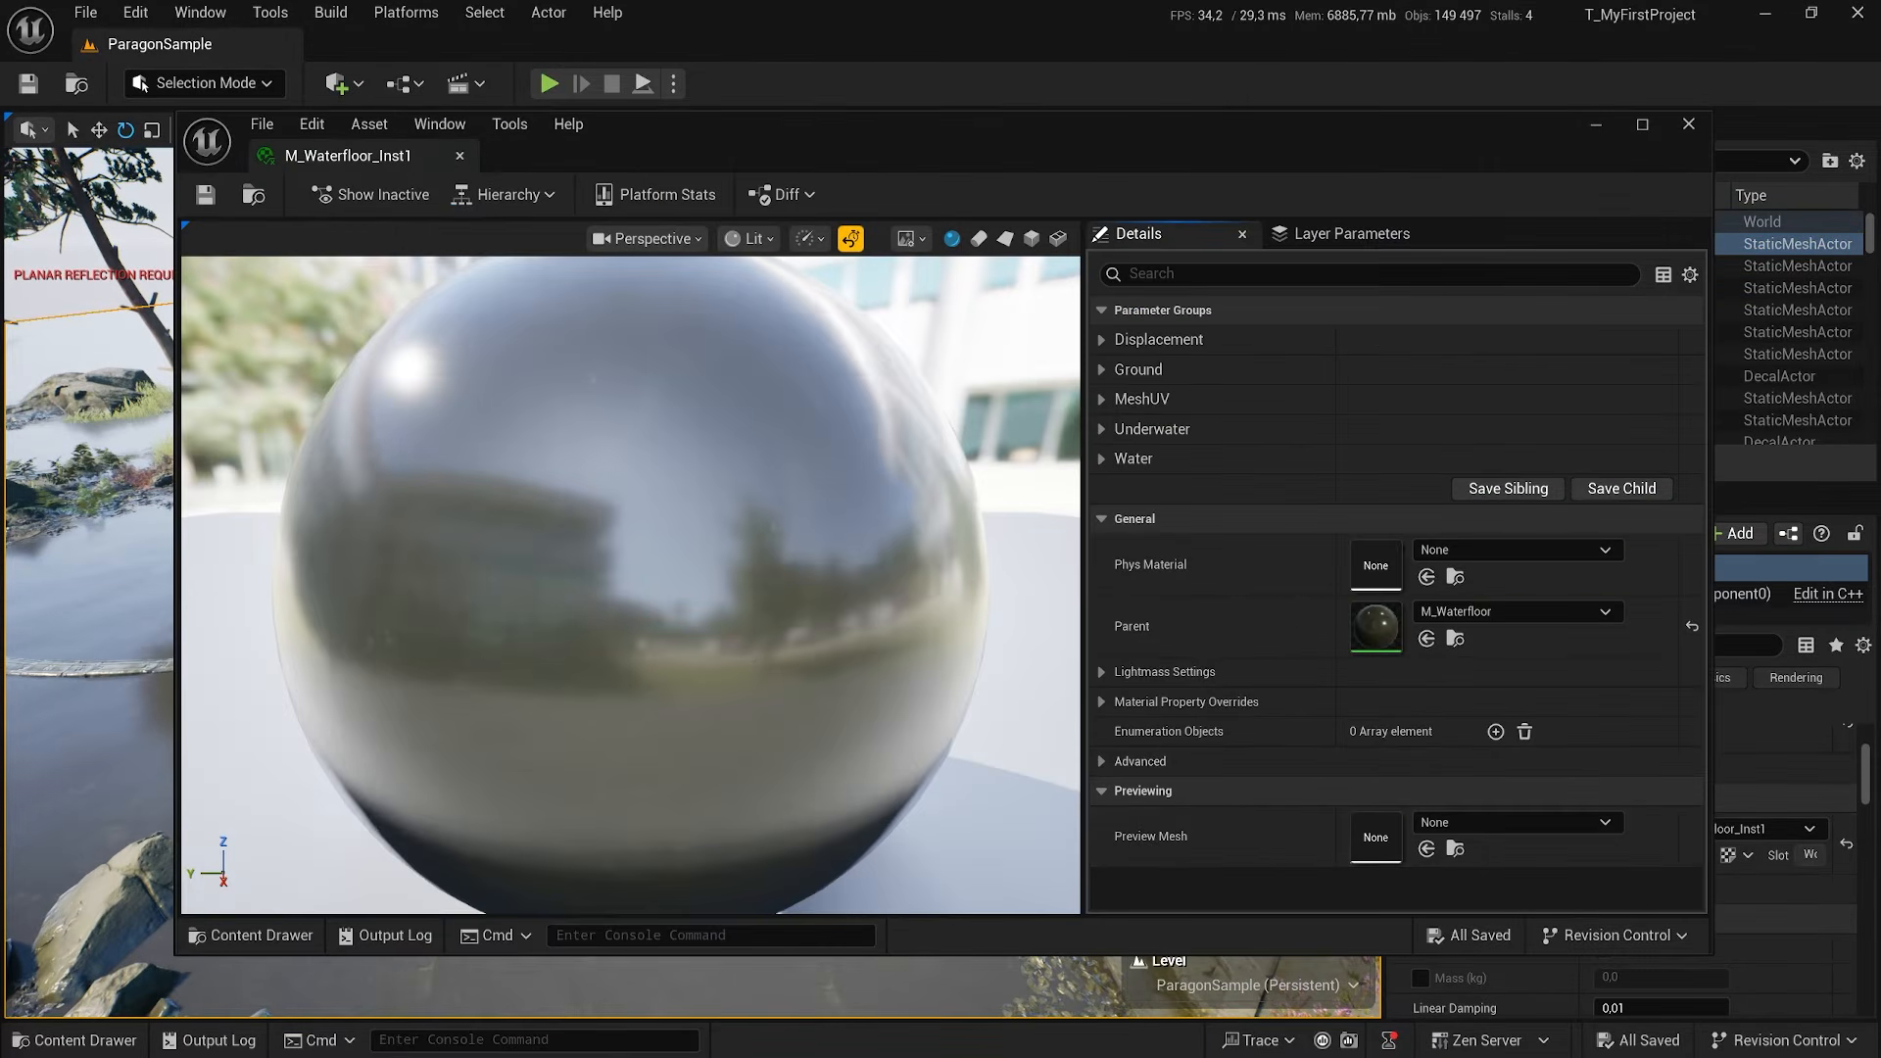
mouse_move(686, 588)
left_mouse_down()
mouse_move(769, 666)
mouse_move(676, 598)
left_mouse_up()
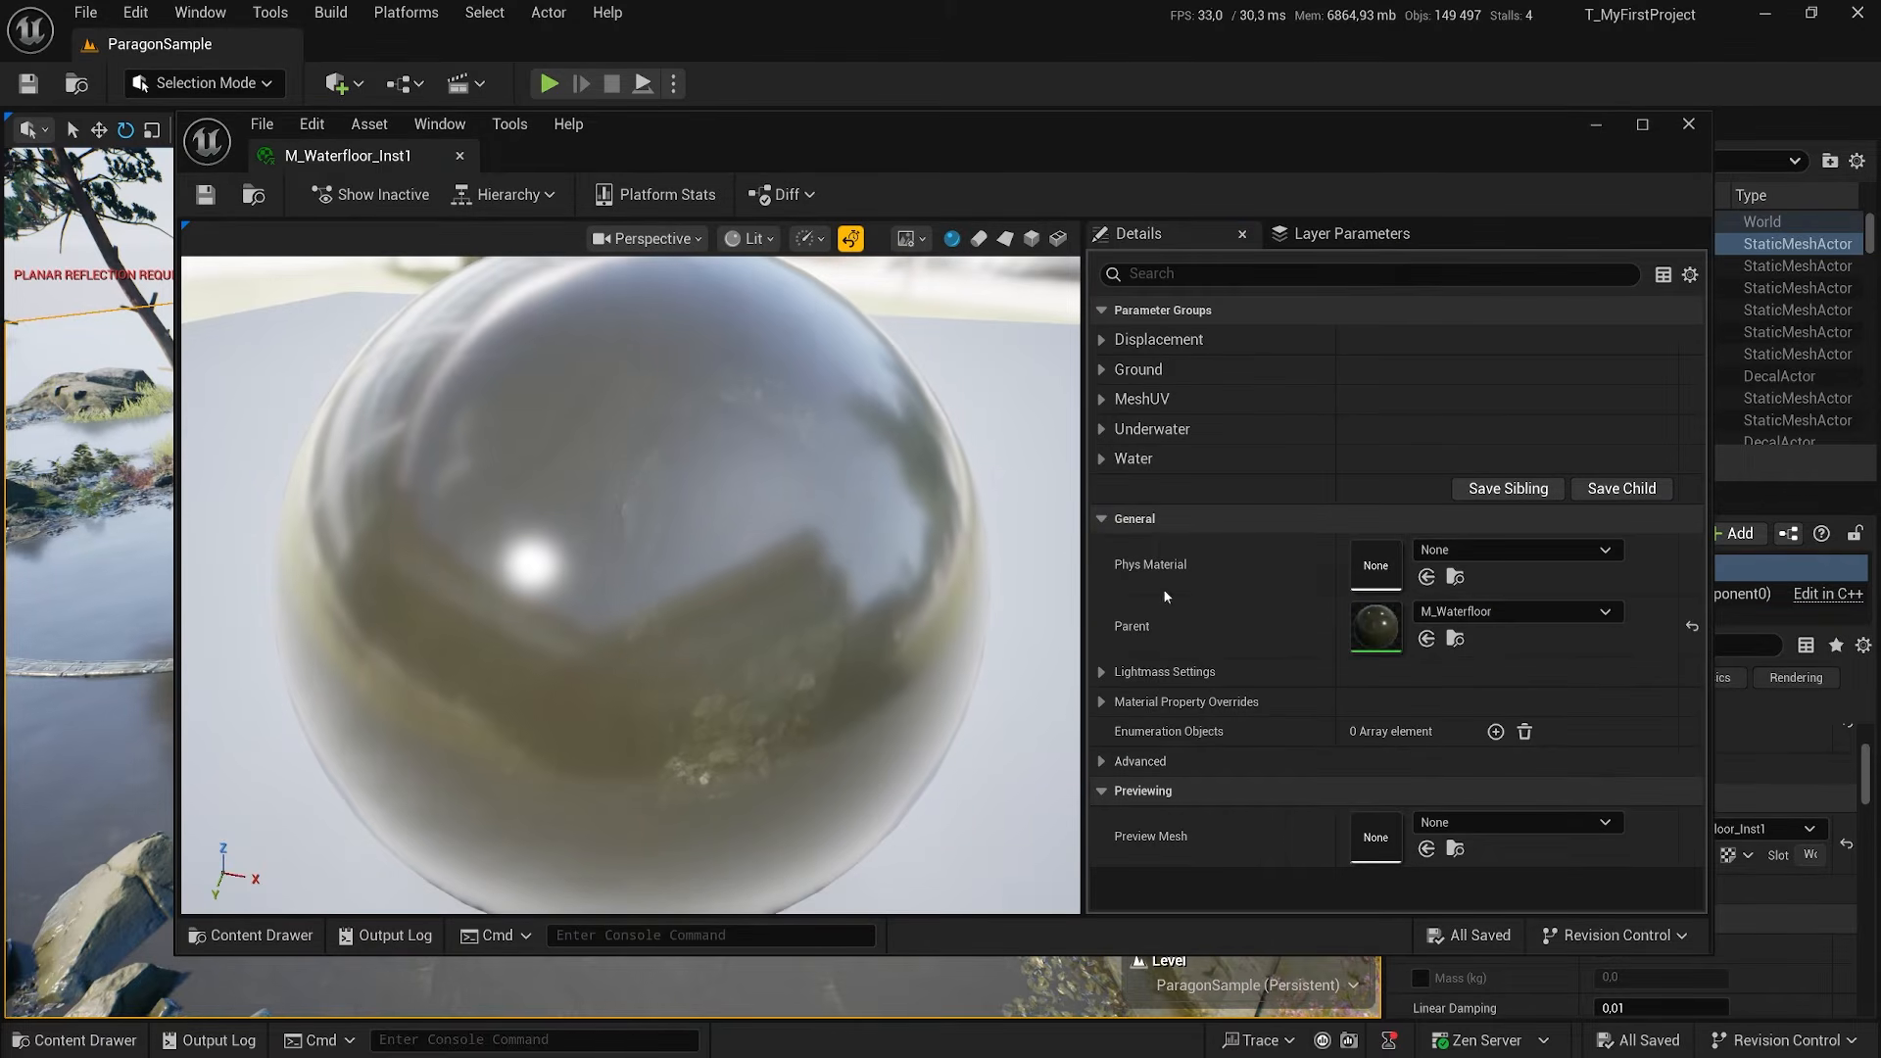
Open the parent material M_Waterfloor, examine its full node graph, and close the material editor
double_click(1381, 627)
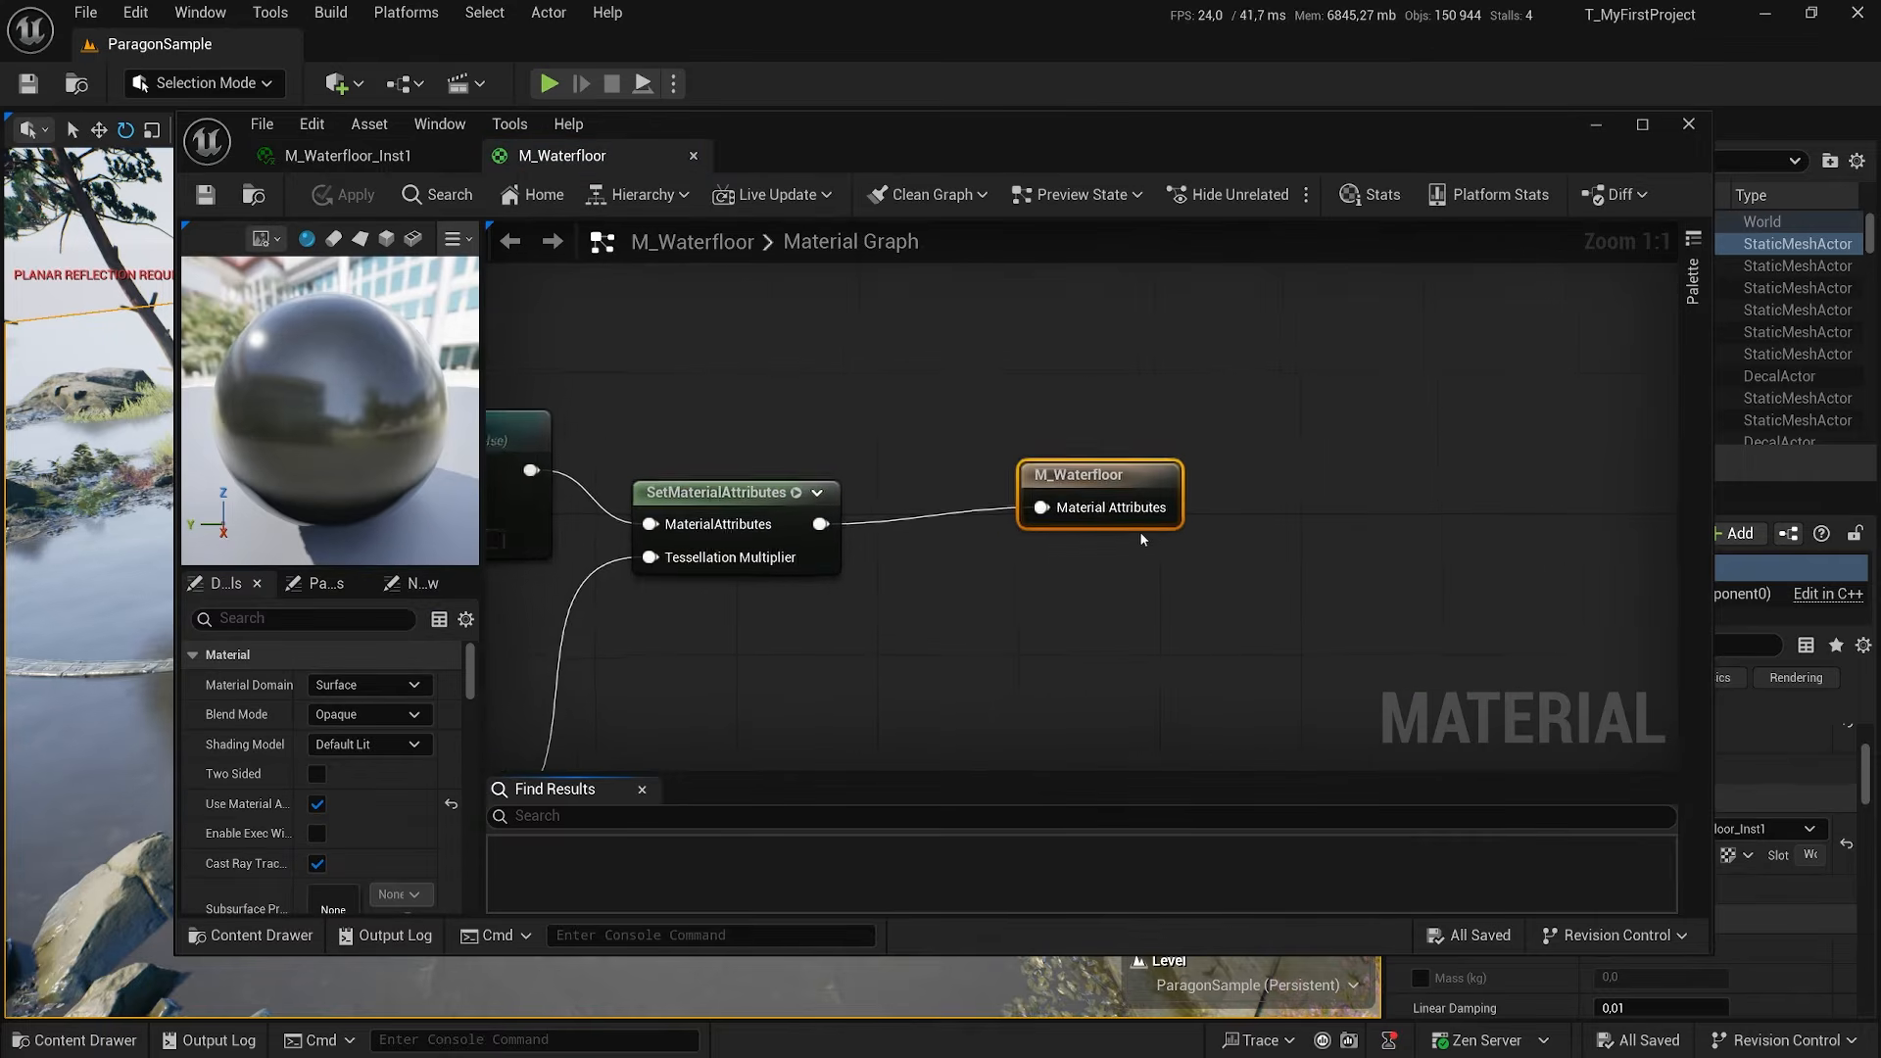
scroll(1070, 589, "down", 12)
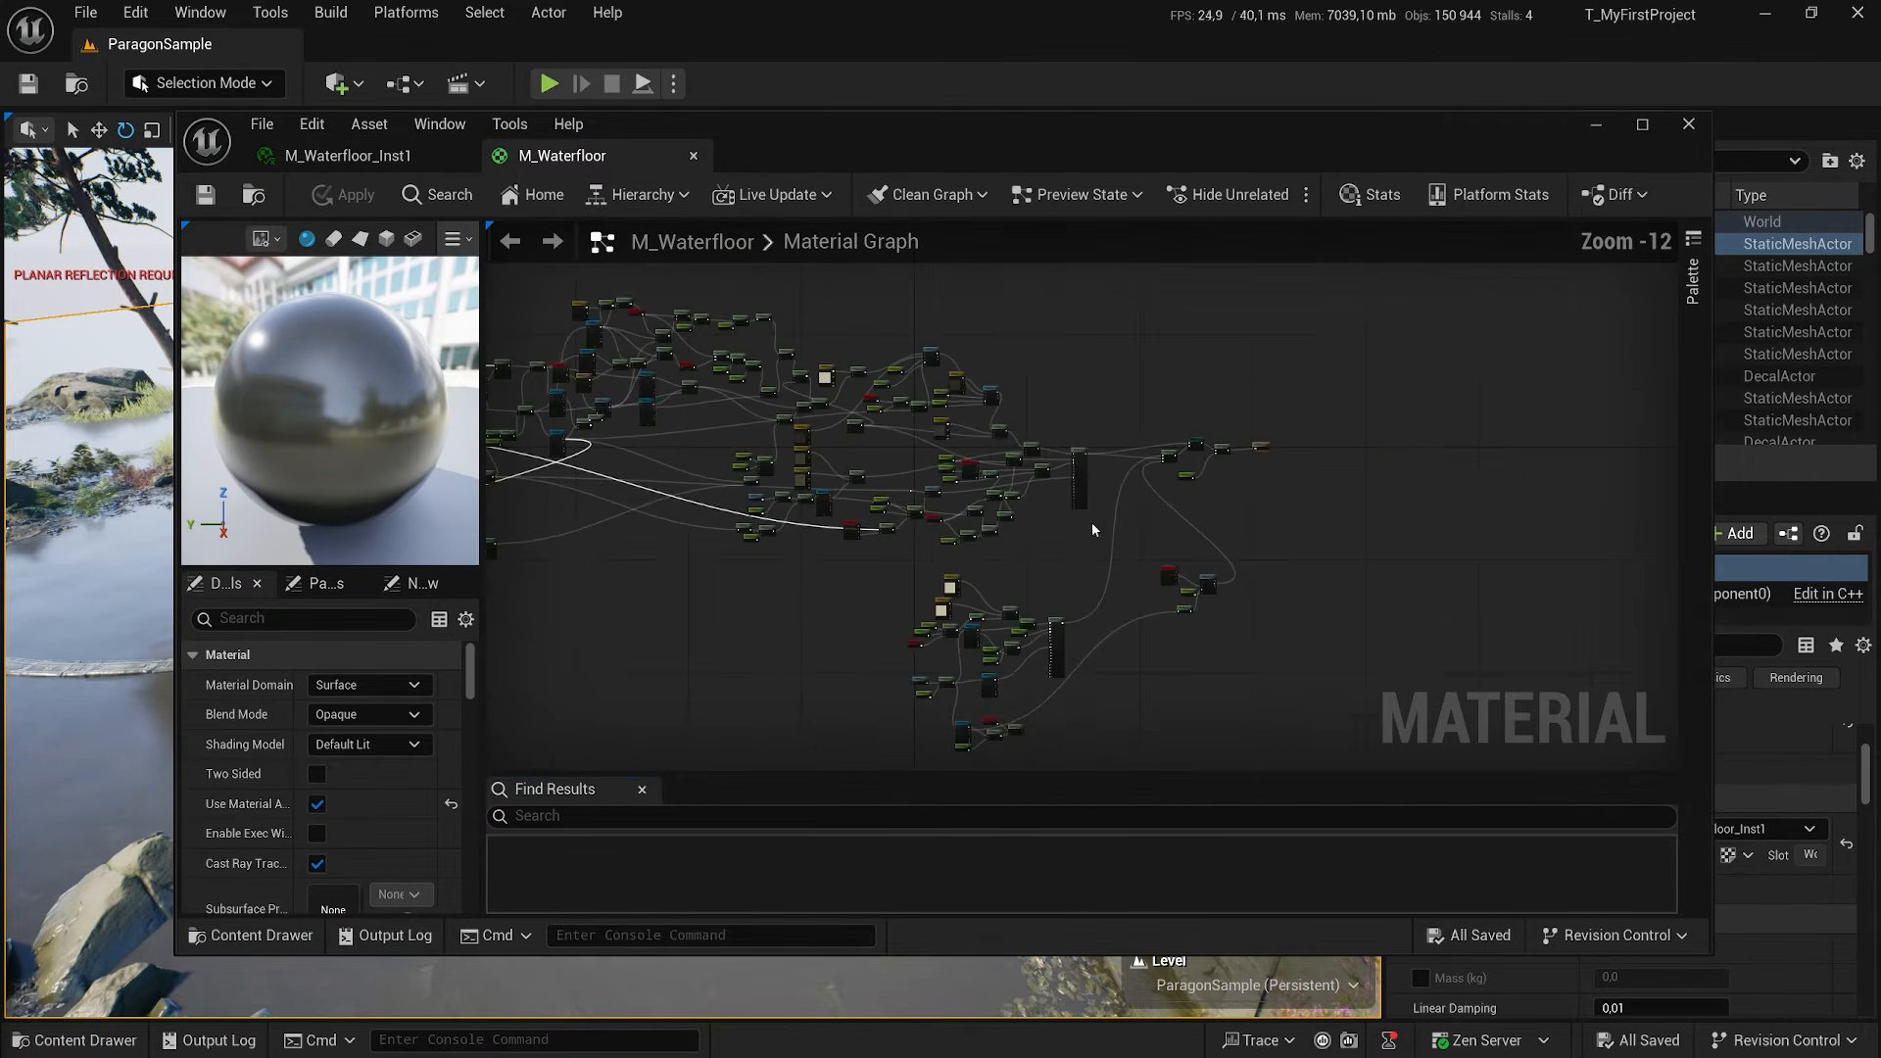
right_click_drag(799, 564, 1080, 639)
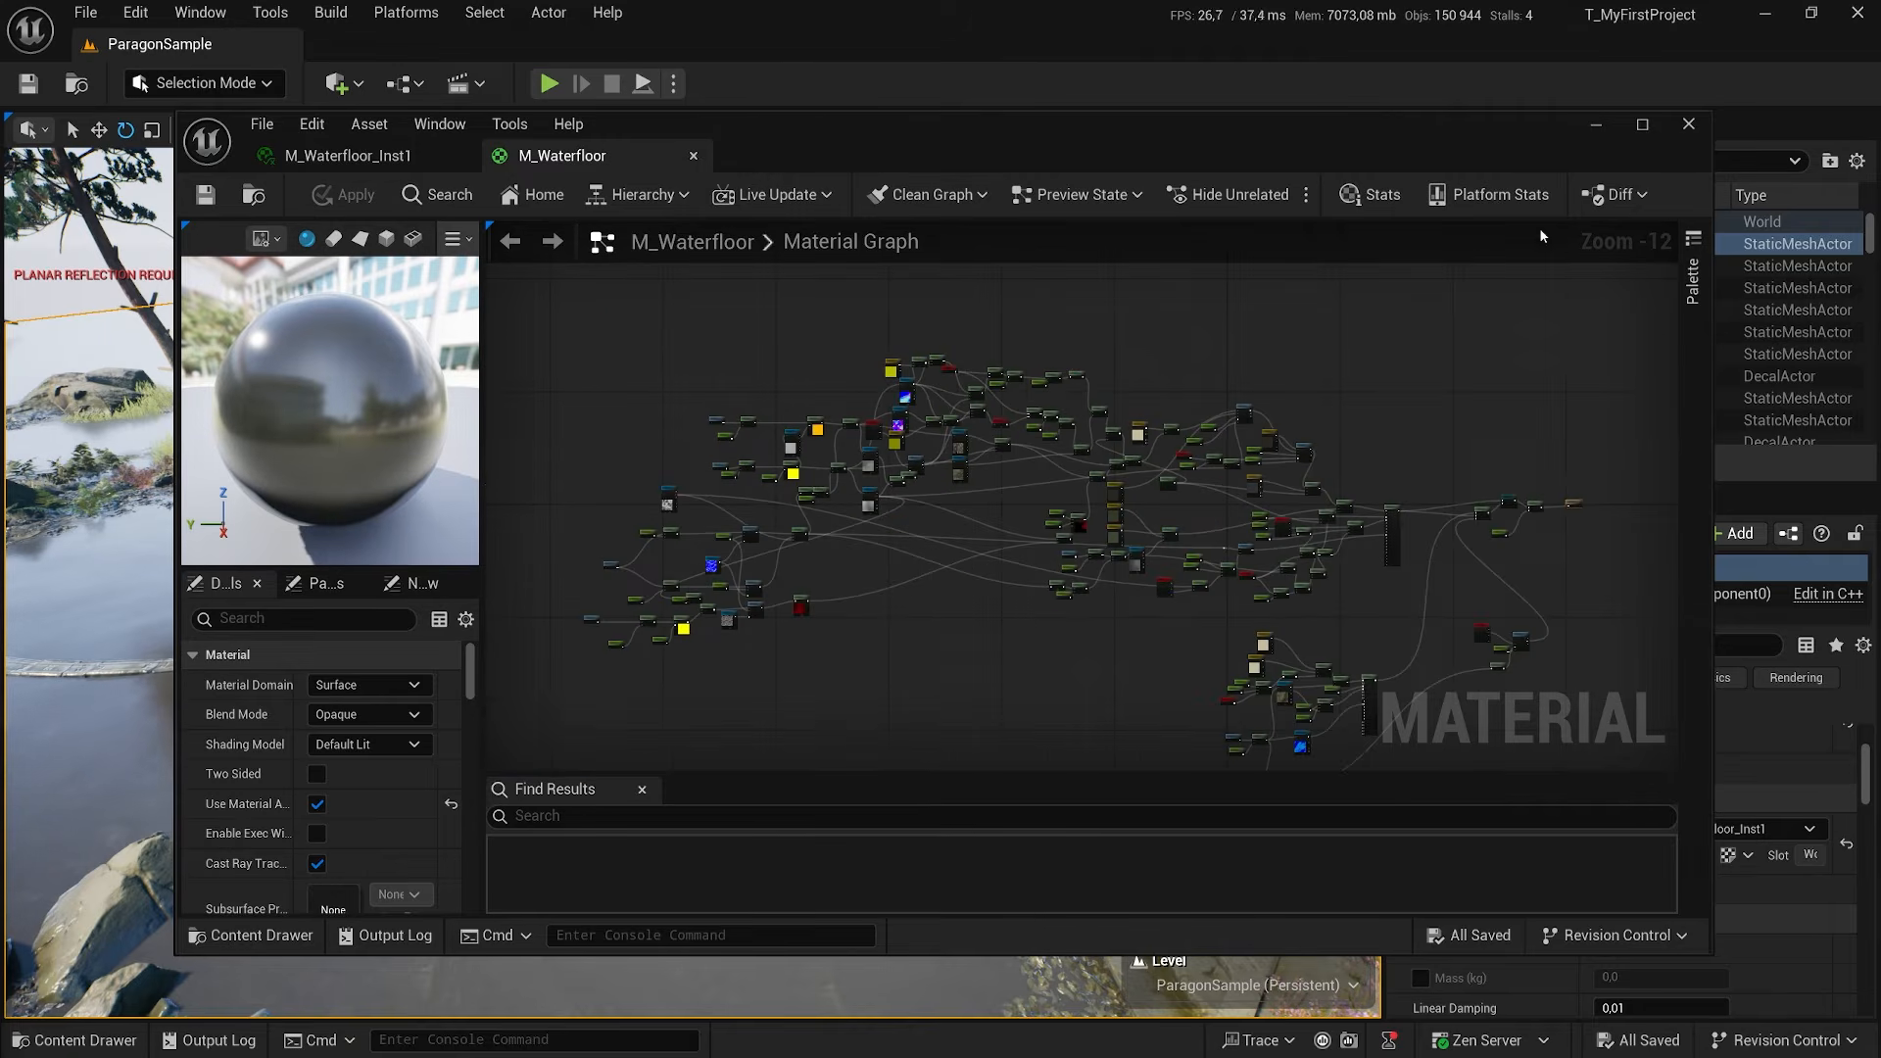
left_click(1688, 125)
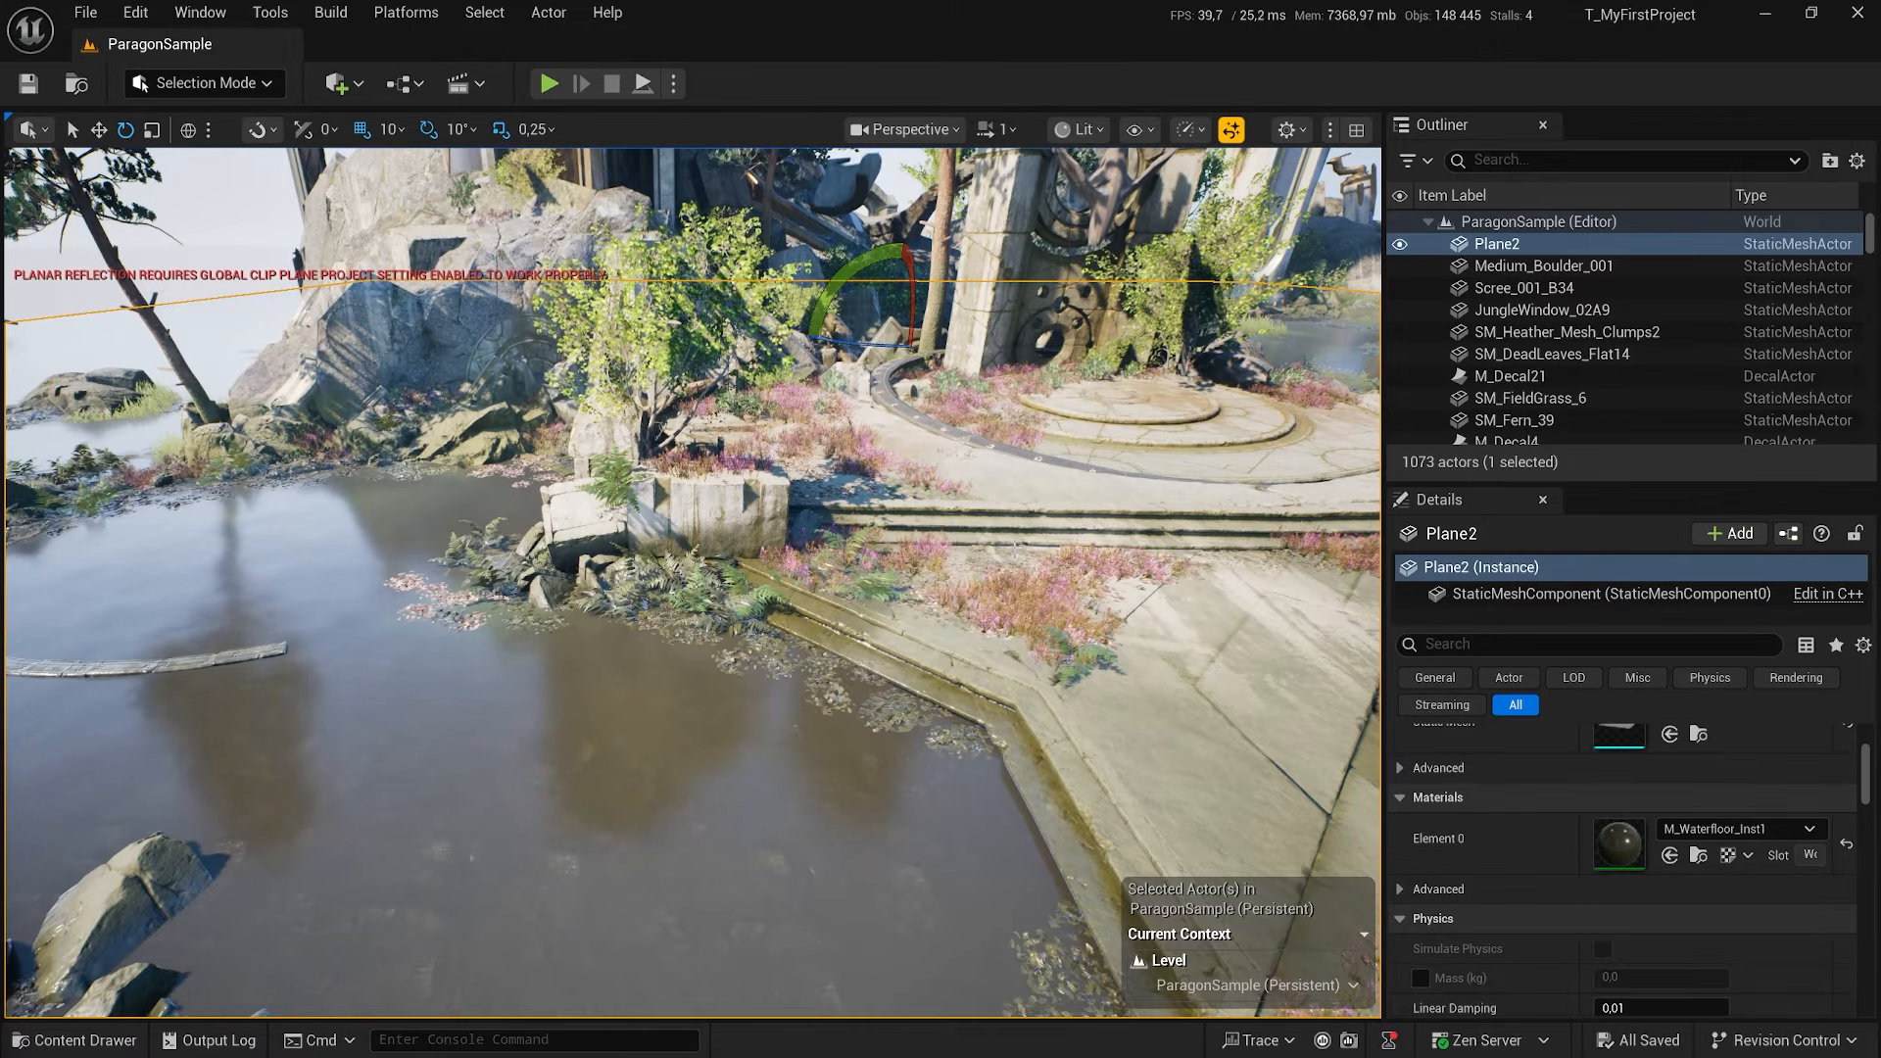
Locate M_Waterfloor_Inst1 among the project assets, try applying it to the stone floor, and undo the assignment
right_click_drag(1015, 549, 1131, 627)
left_click(1698, 856)
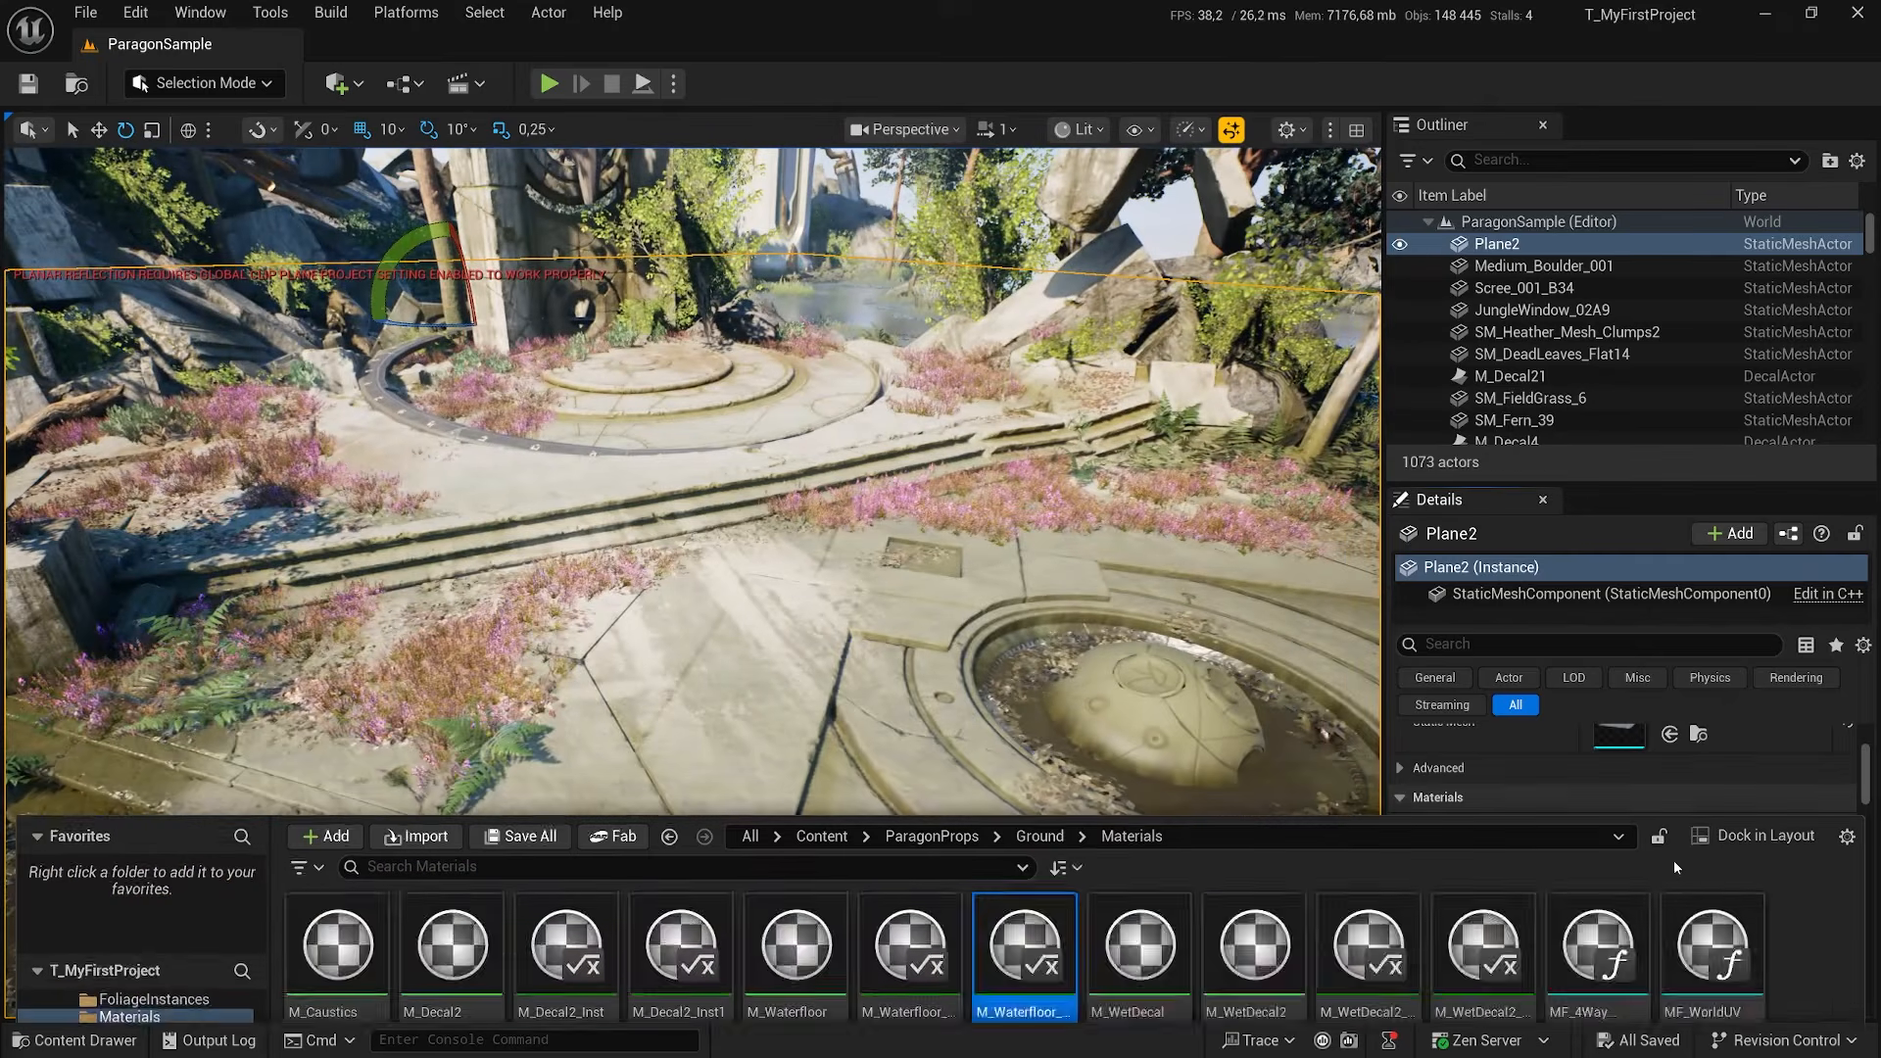
left_click_drag(1024, 945, 740, 674)
right_click_drag(742, 676, 909, 583)
key("ctrl+z")
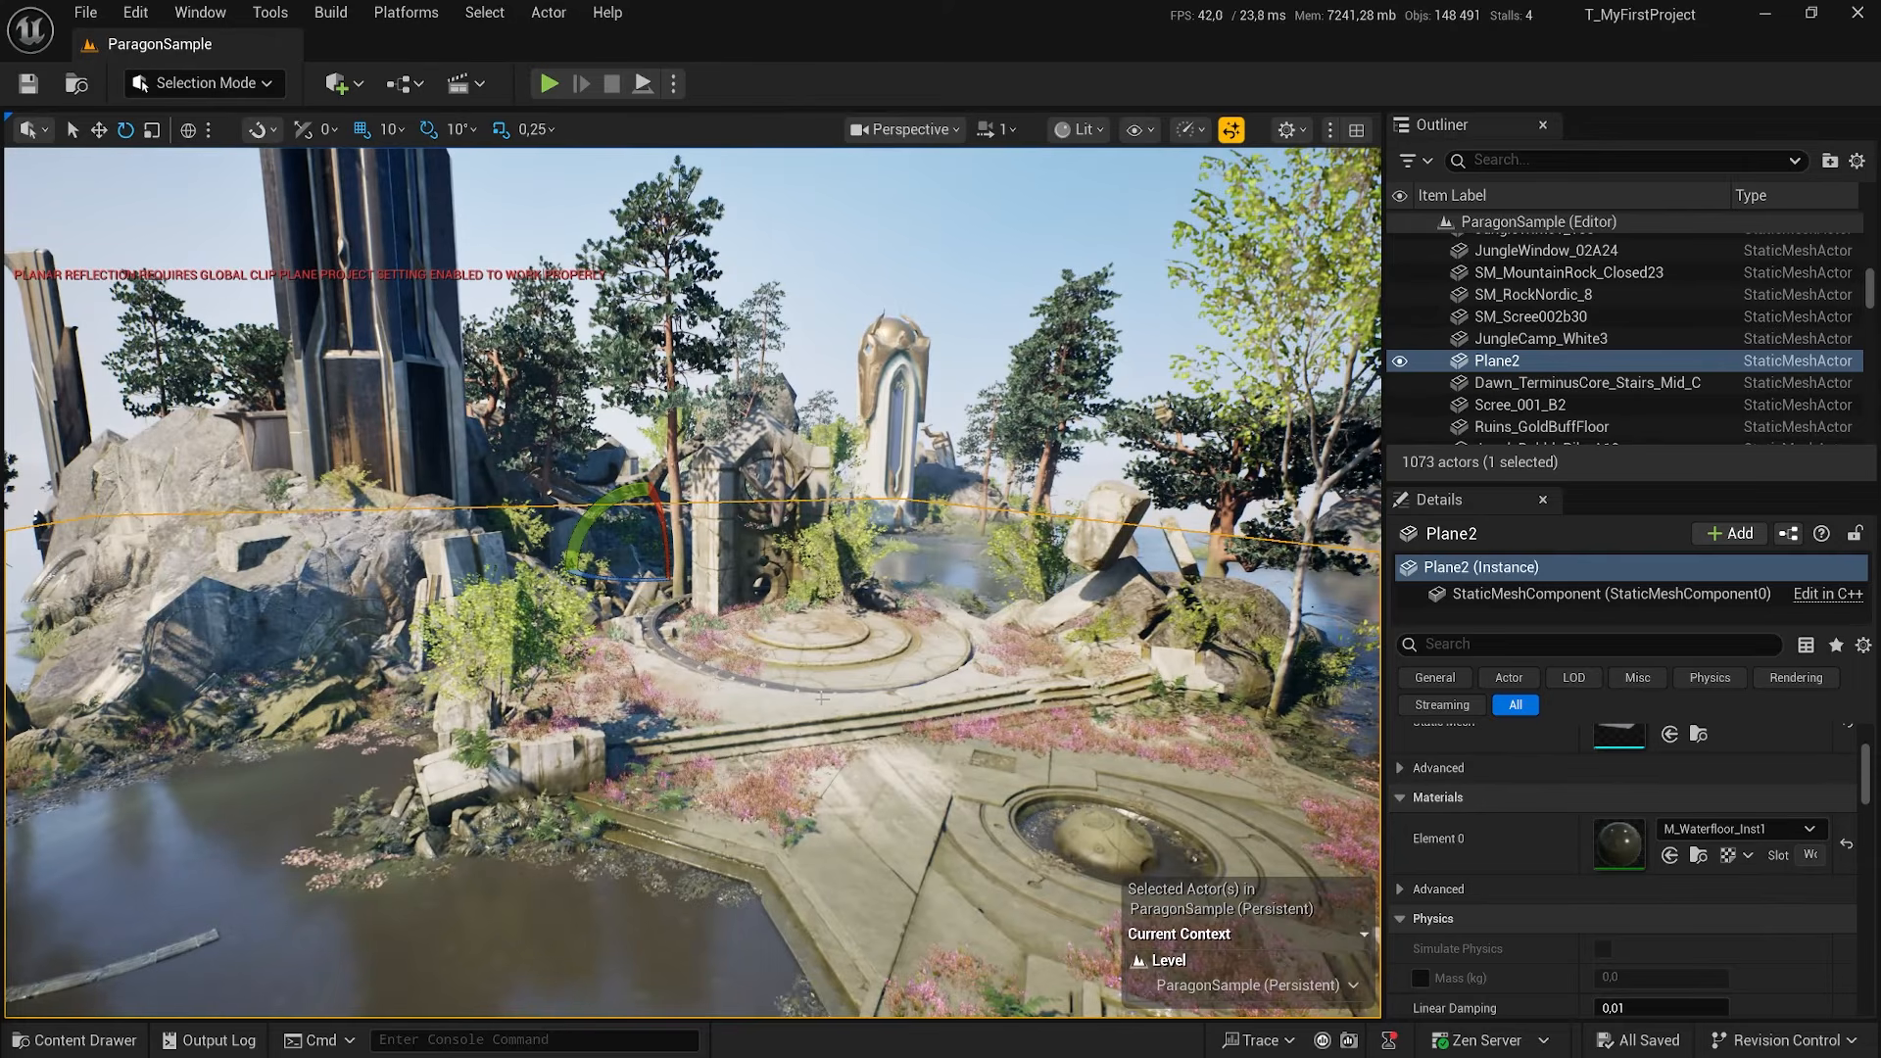
Select the mountain rock by the water, the JungleArch block and the instanced foliage to inspect how the shore is assembled
right_click_drag(821, 697, 980, 587)
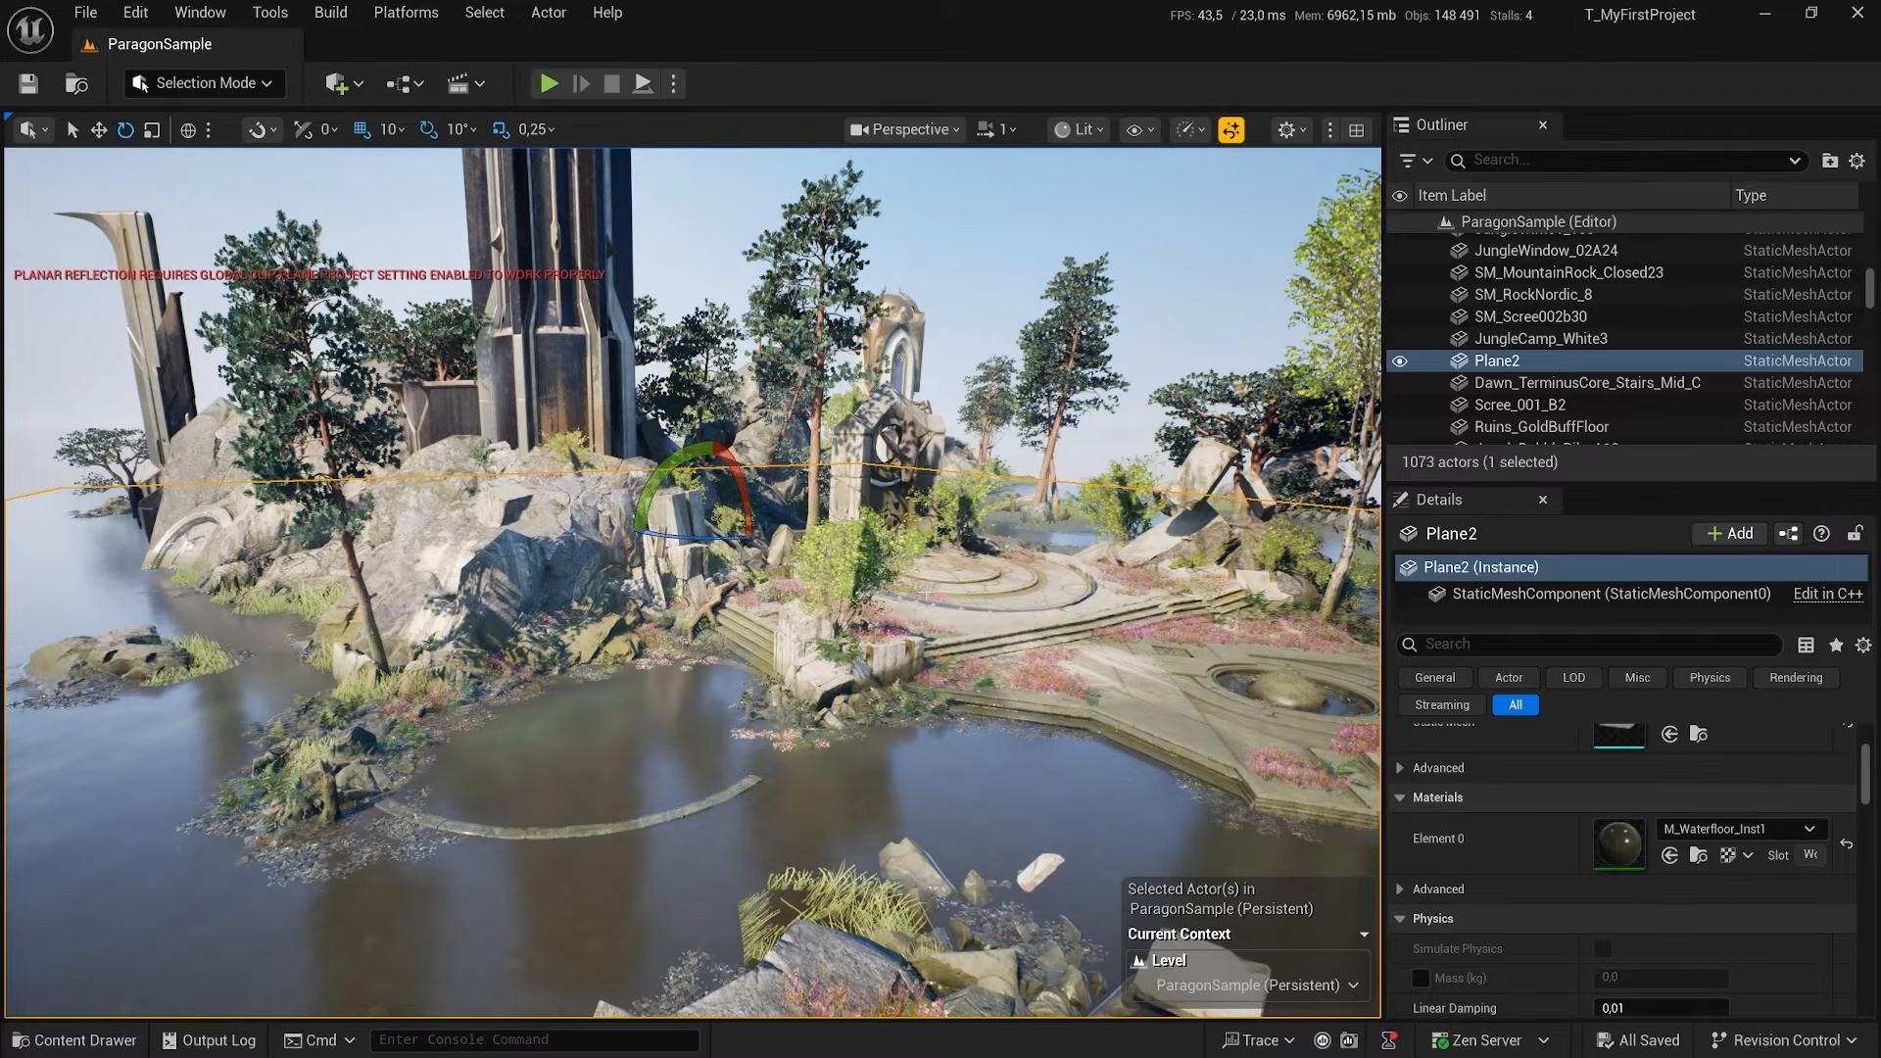
left_click(637, 549)
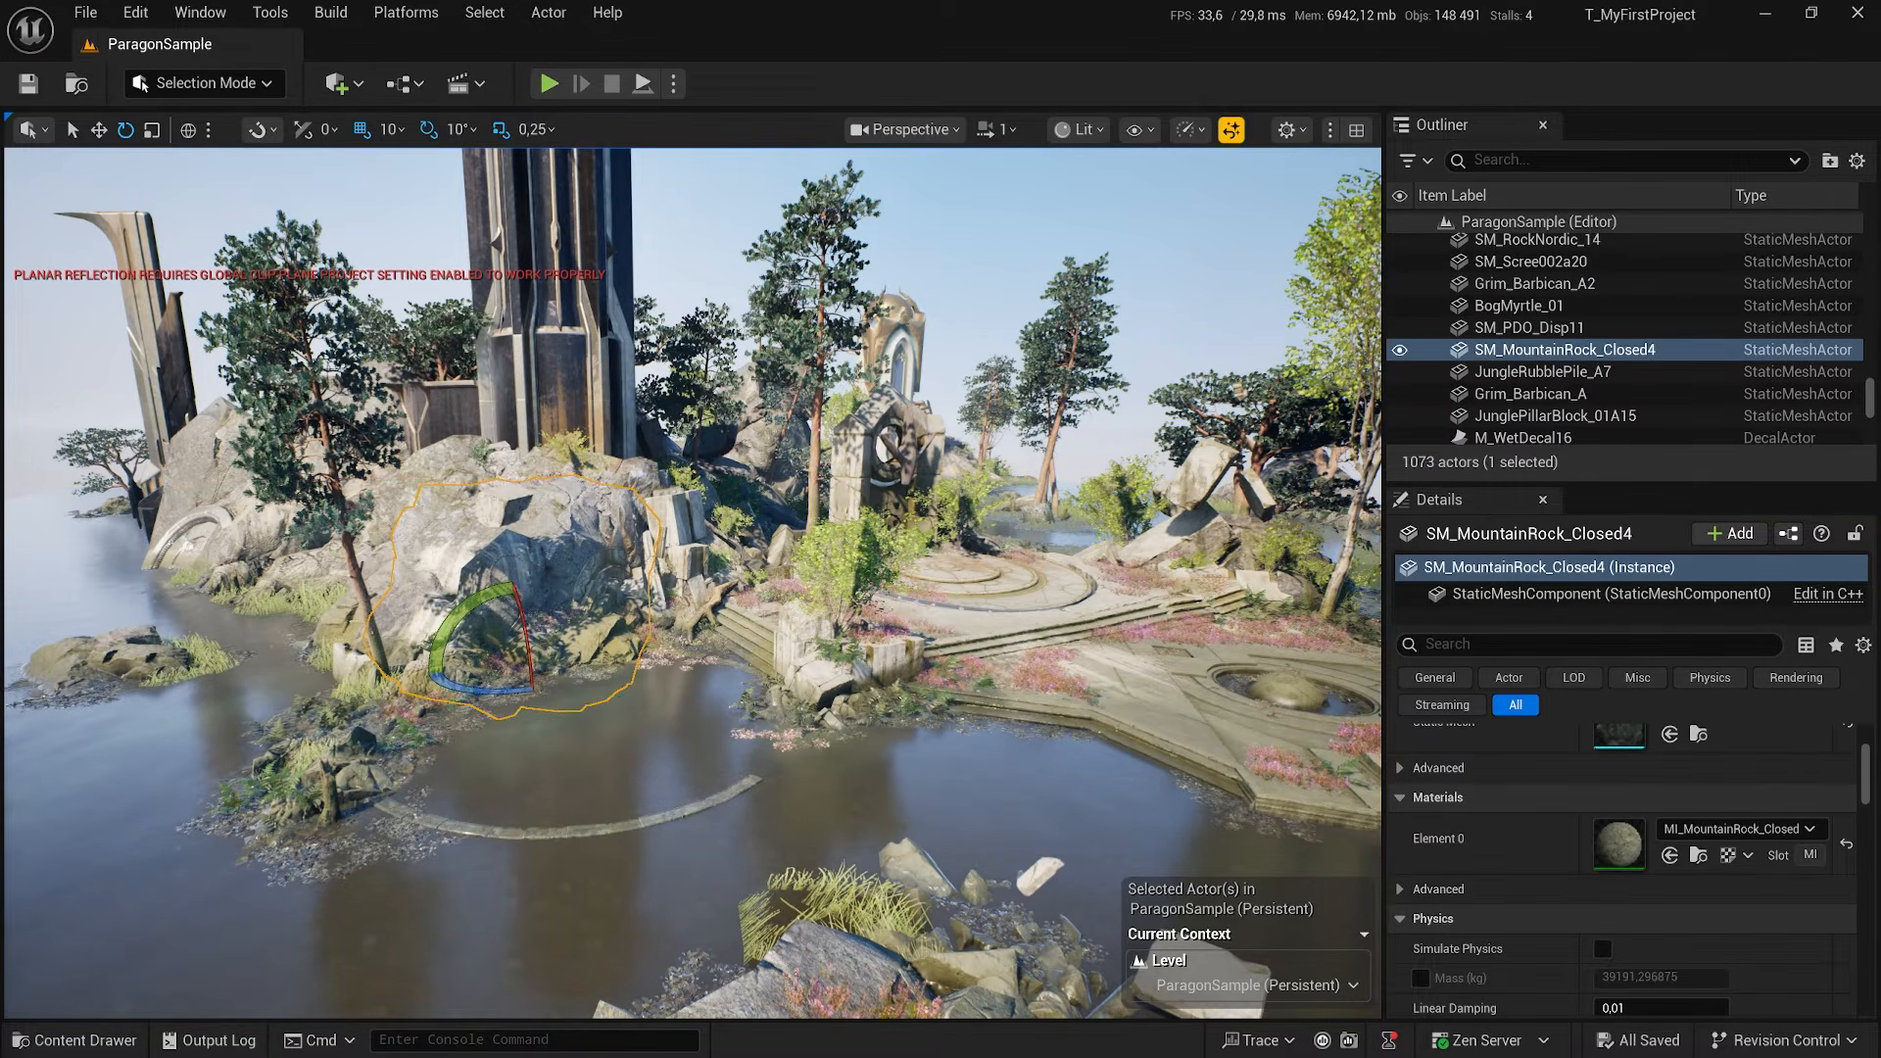
left_click(838, 655)
left_click(1049, 651)
left_click(906, 658)
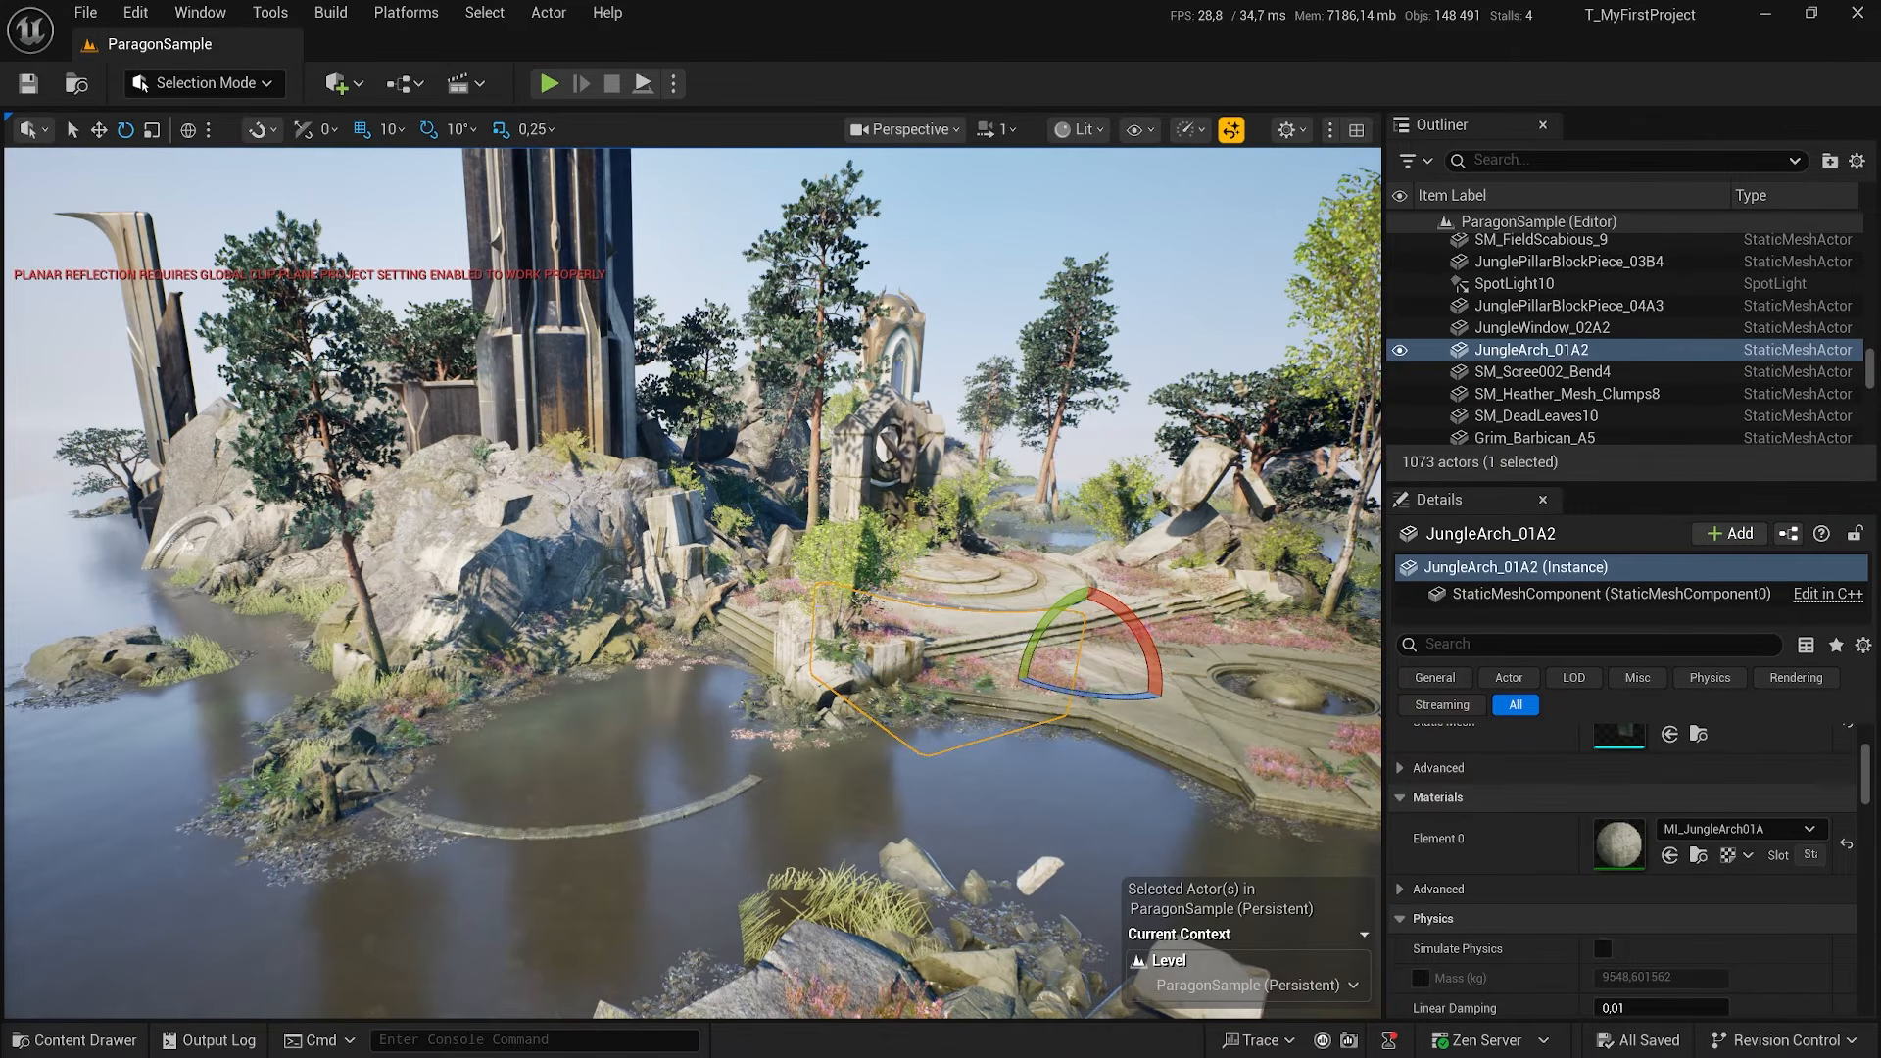
mouse_move(691, 656)
right_mouse_down()
mouse_move(750, 658)
mouse_move(710, 653)
right_mouse_up()
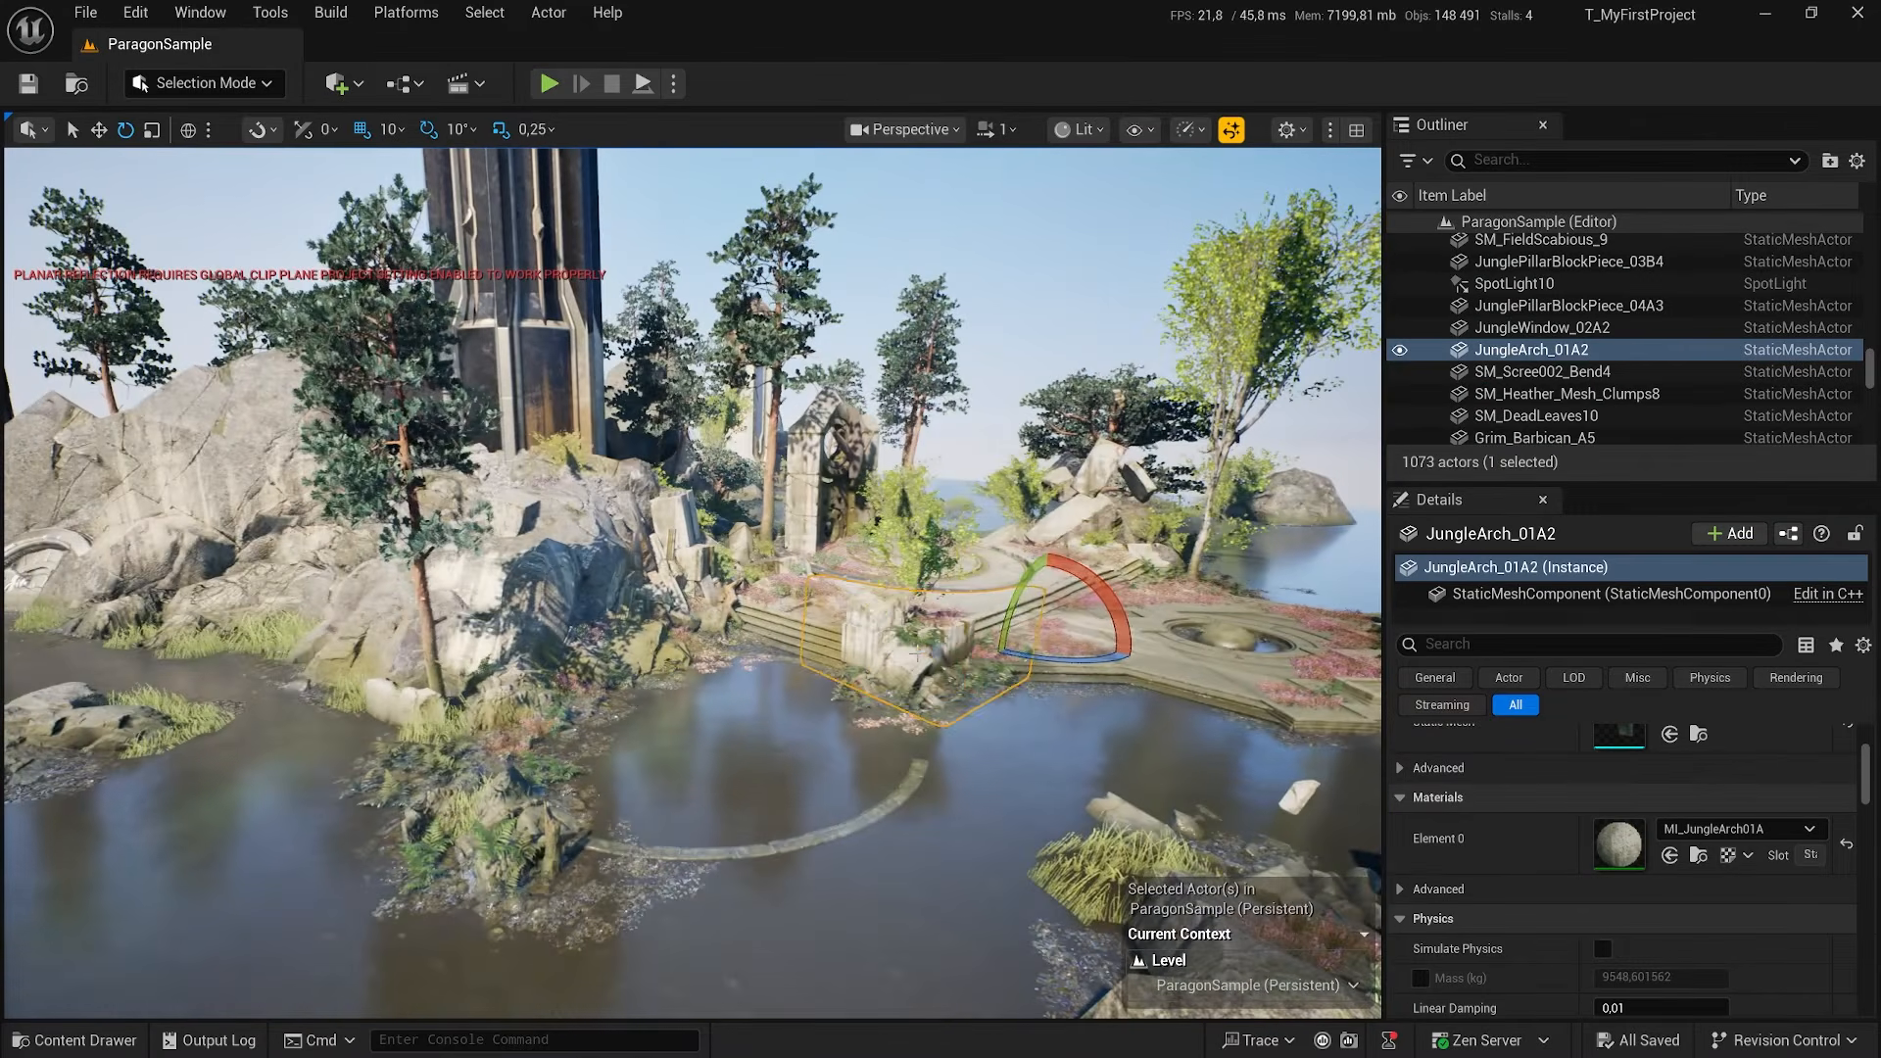
left_click(914, 651)
left_click(504, 607)
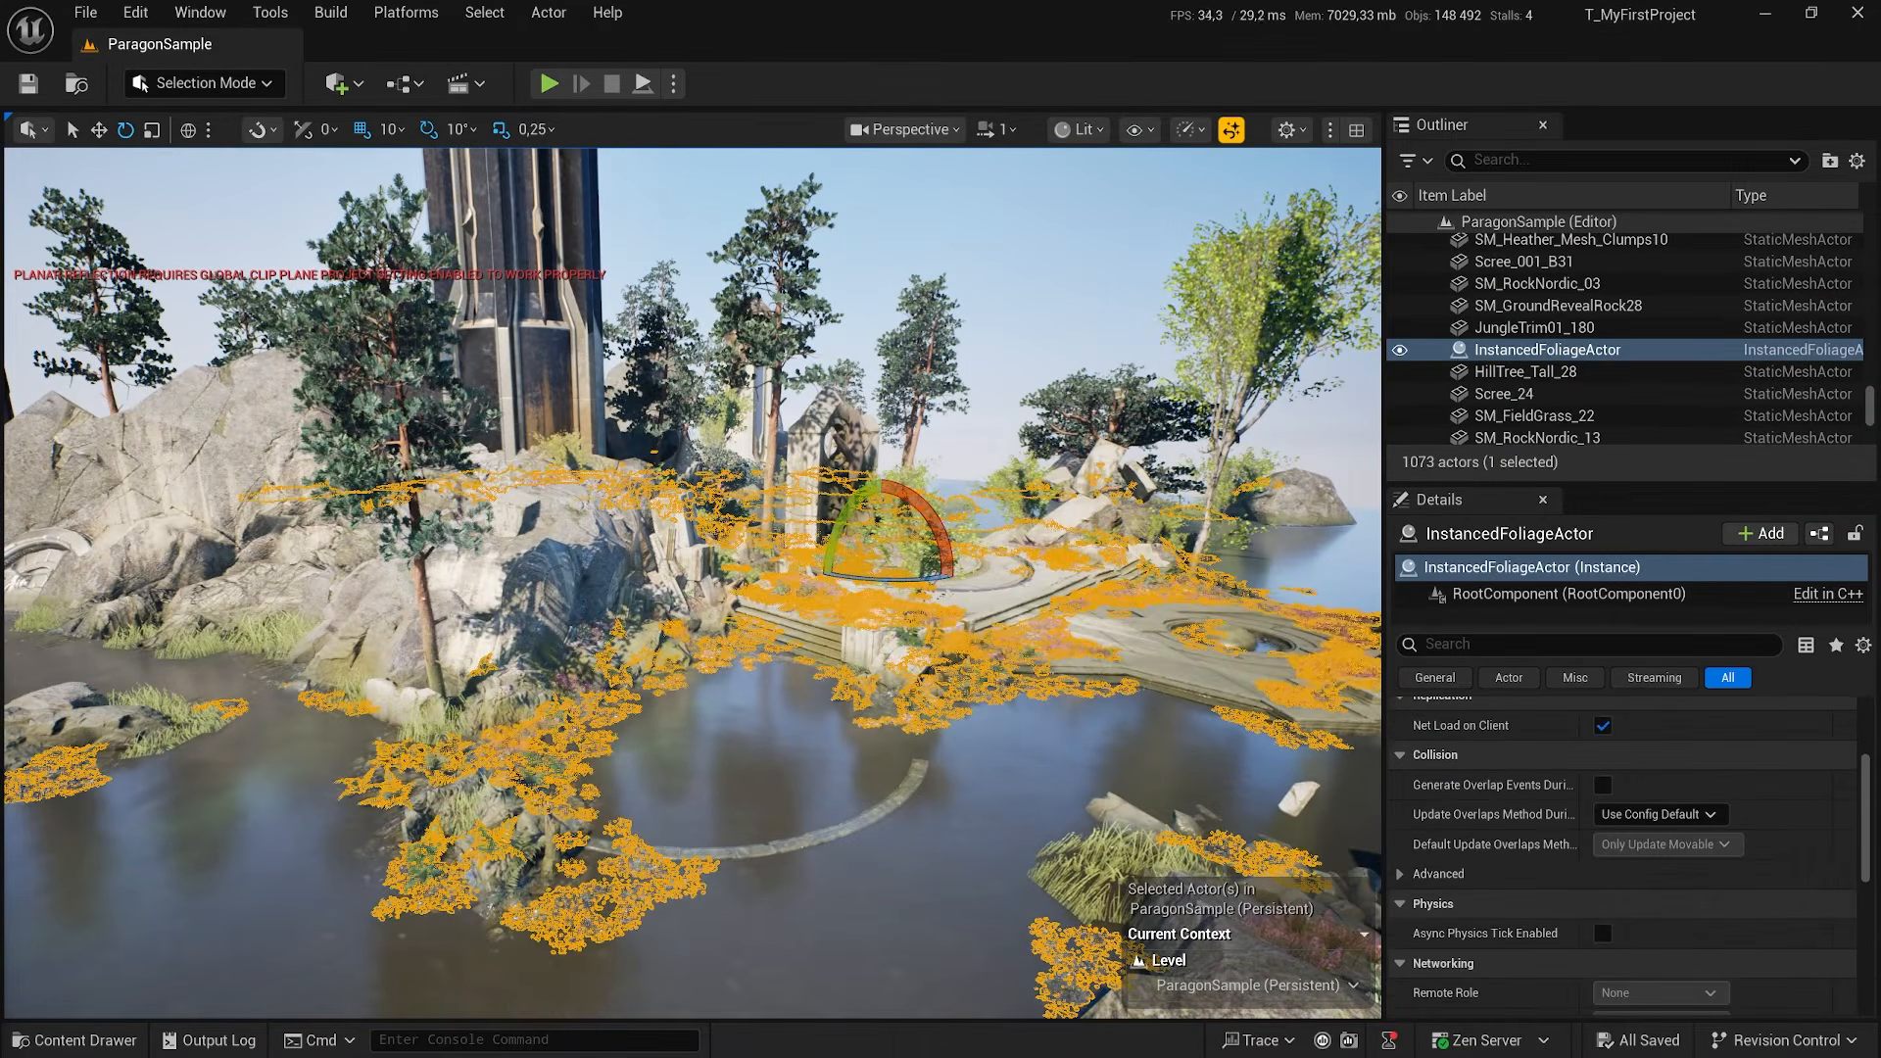
Select the individual rock meshes below the dark tower to examine how the cliff is built from separate pieces
left_click(505, 607)
right_click_drag(635, 769, 559, 707)
left_click(560, 708)
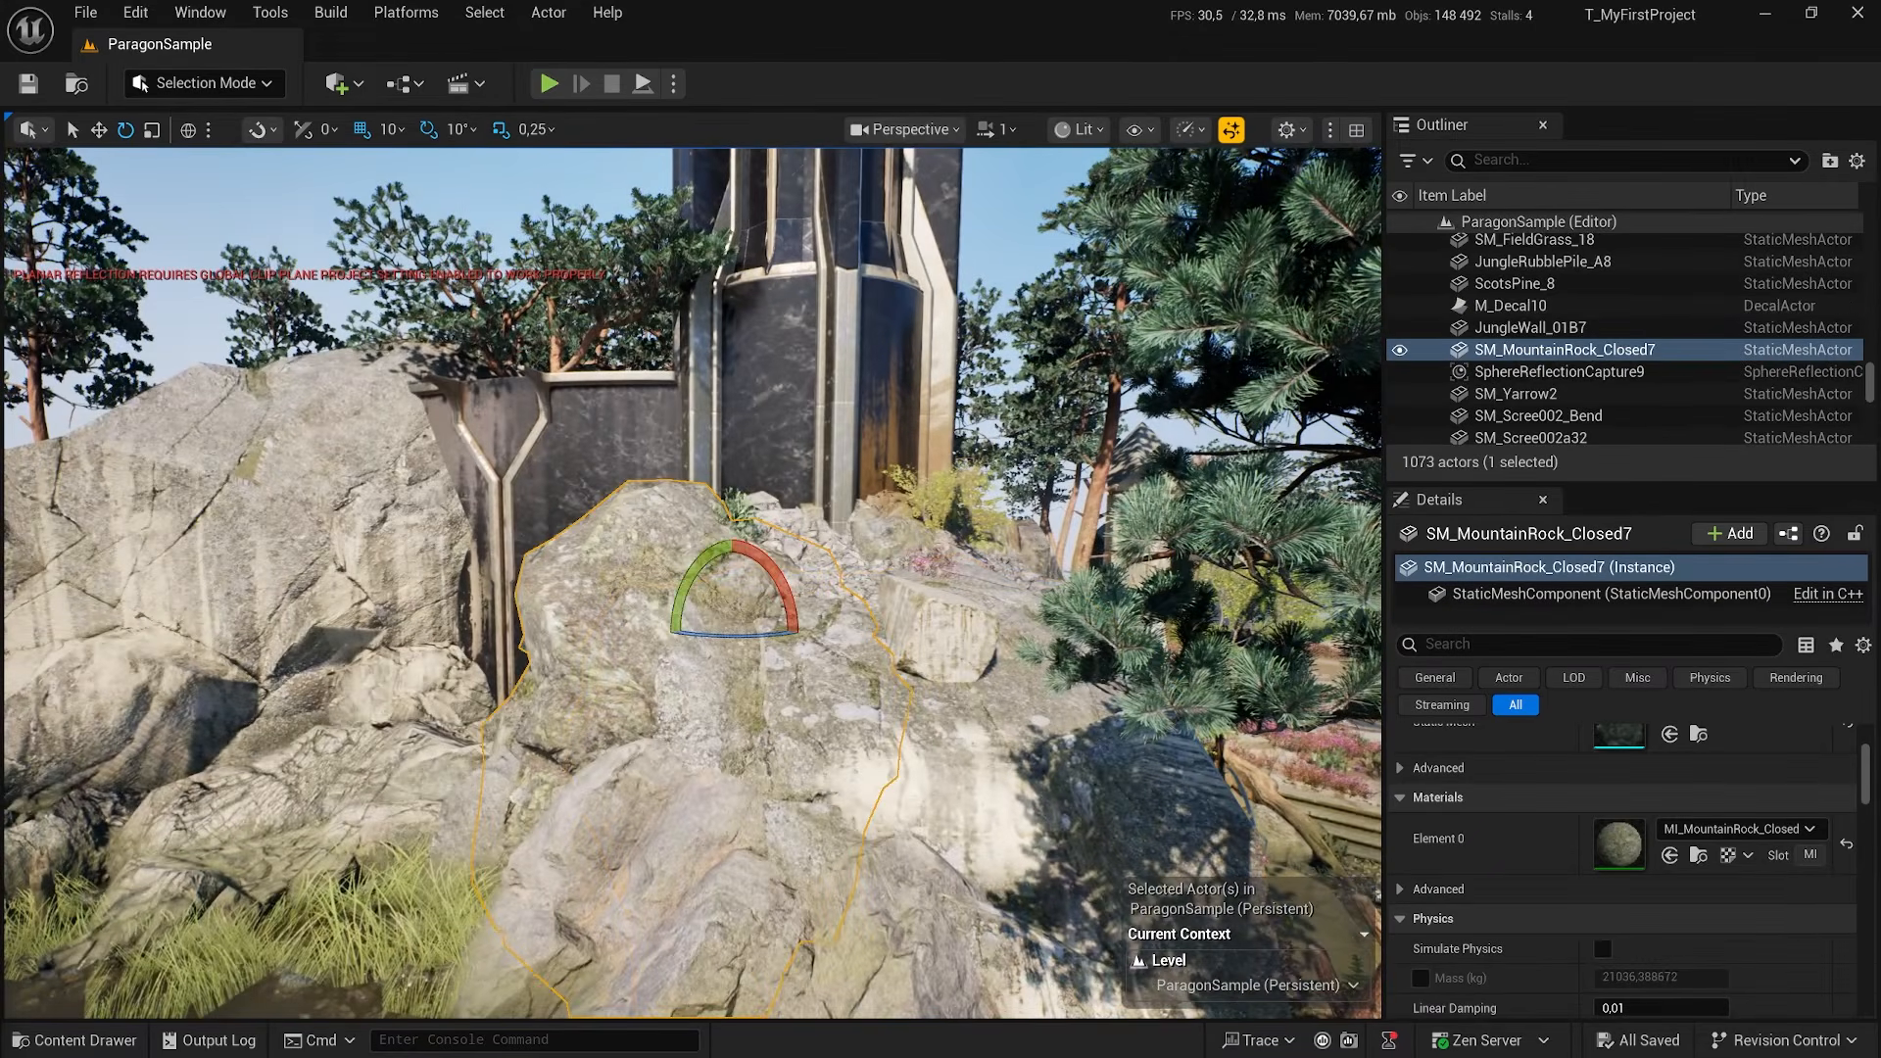
left_click(377, 647)
right_click_drag(378, 646, 309, 632)
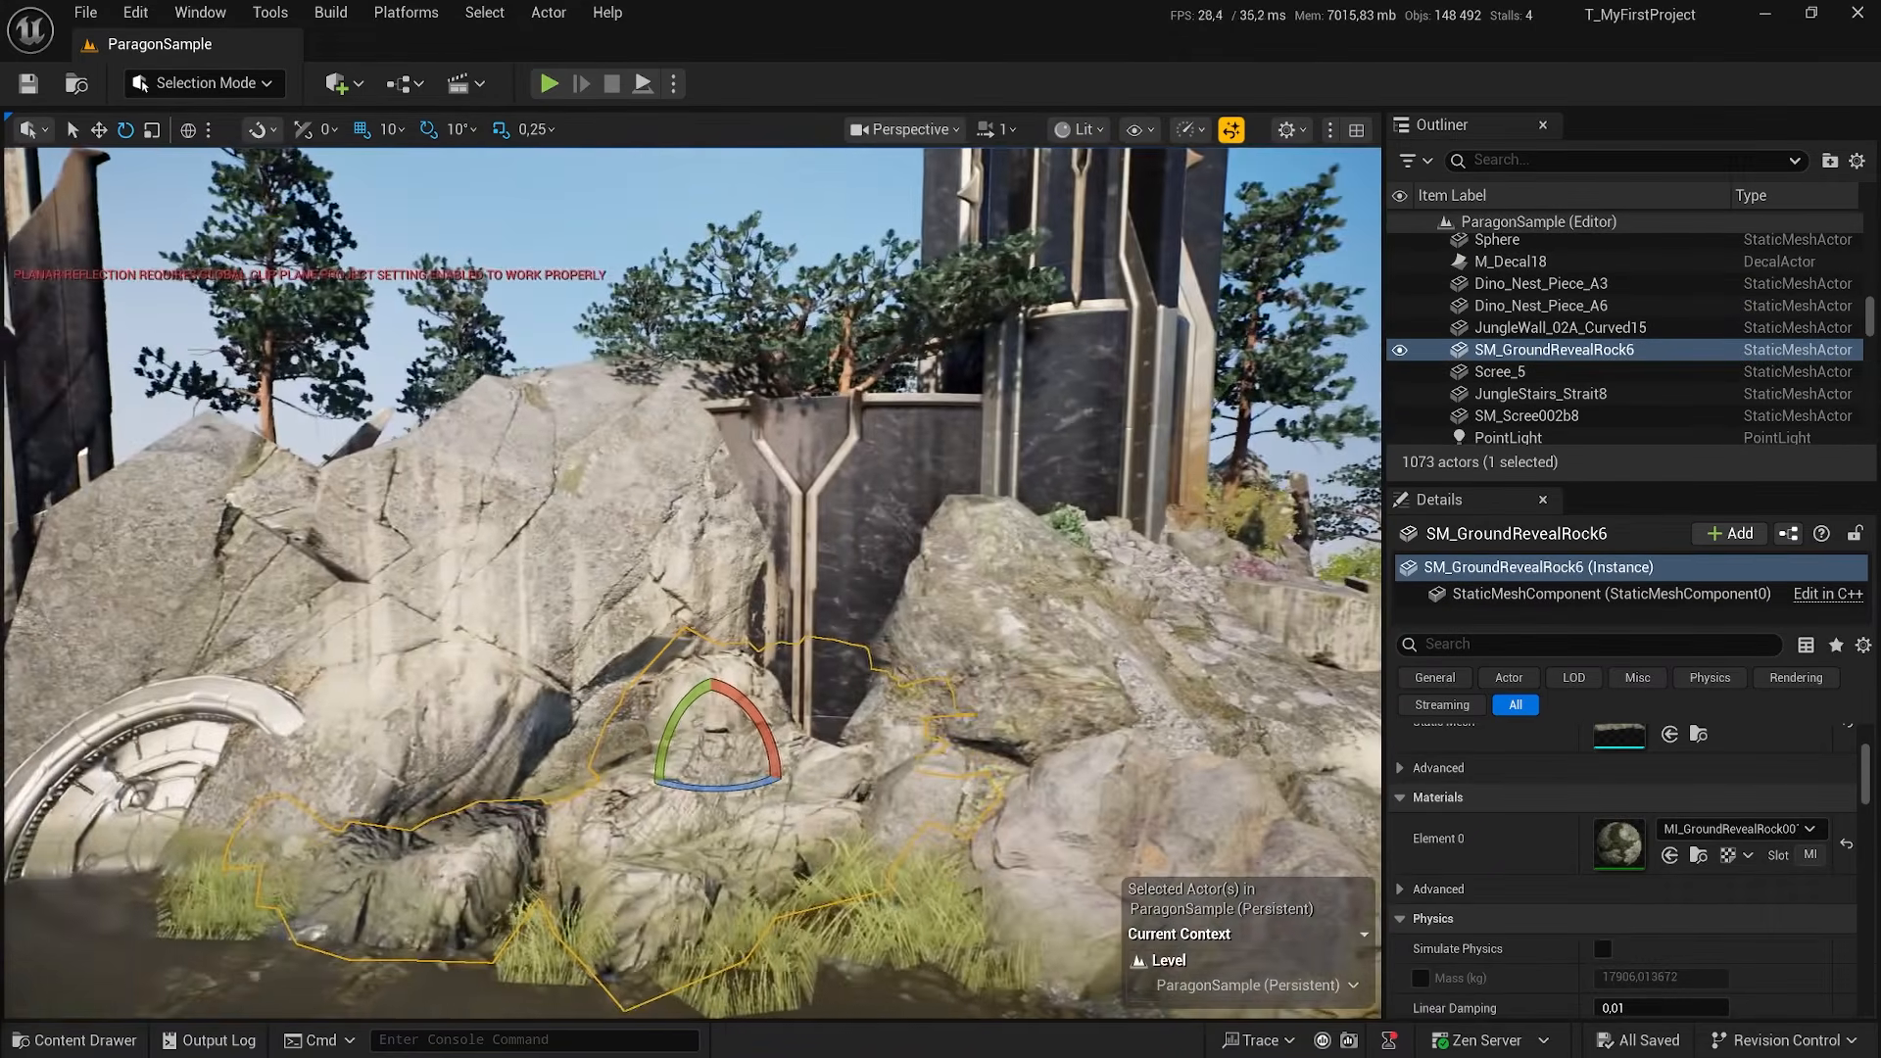
left_click(392, 588)
right_click_drag(392, 588, 284, 573)
key("s")
key("d")
right_click_drag(615, 581, 627, 581)
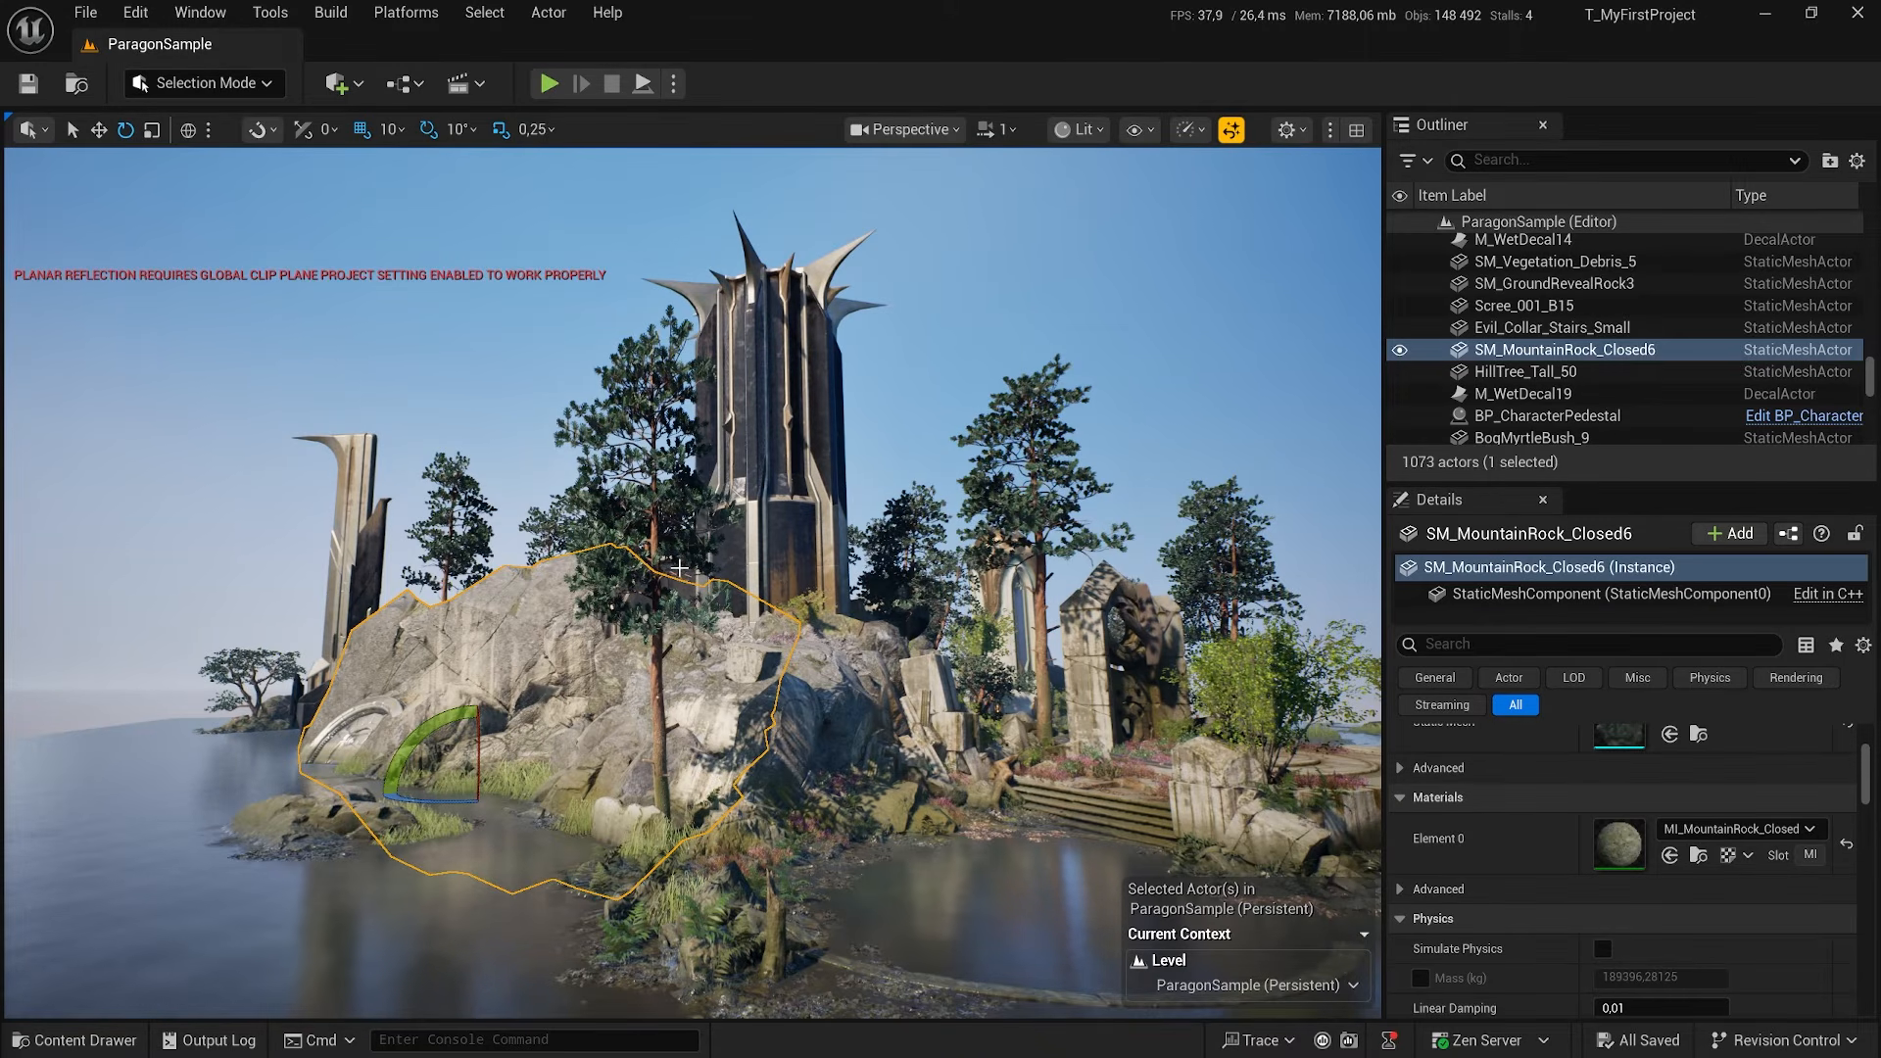
Select the sky sphere in place of the mountain rock and examine how the tower, arch and foreground rocks are composed across the water
key("d")
right_click_drag(897, 619, 946, 631)
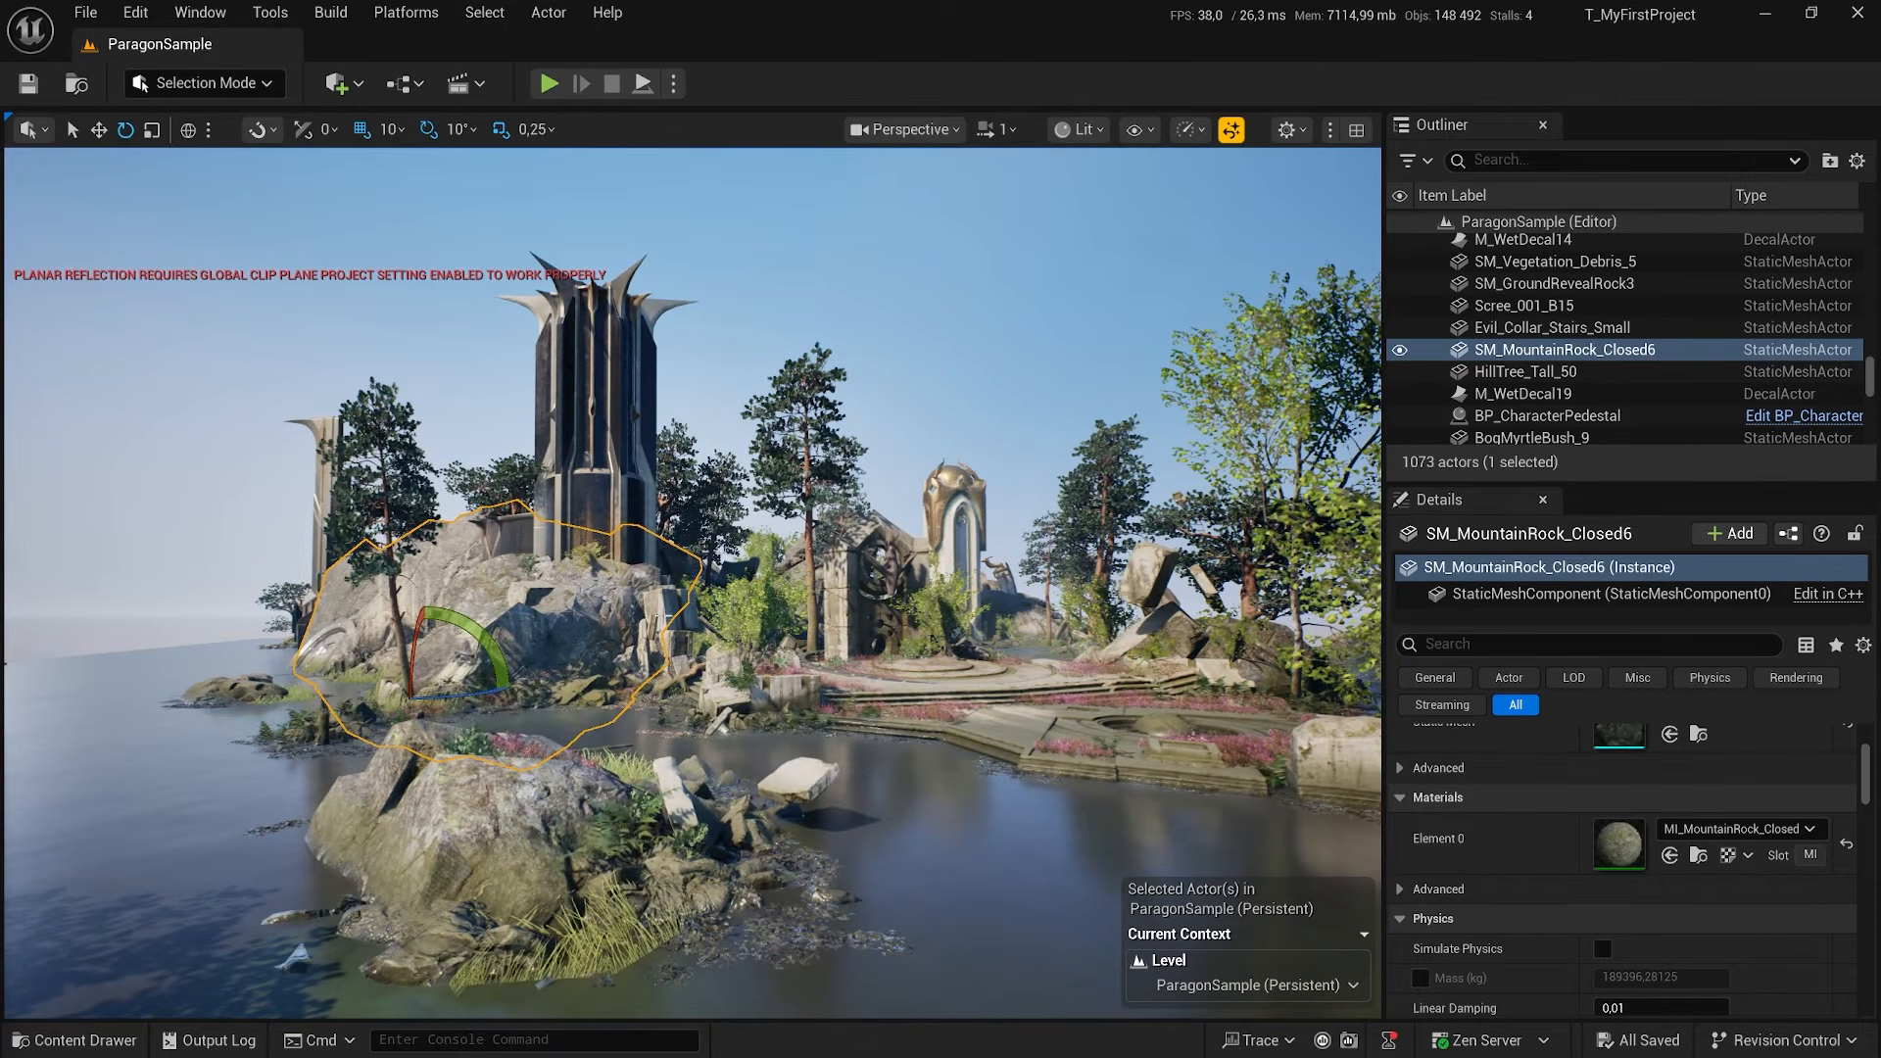
right_click_drag(945, 631, 924, 627)
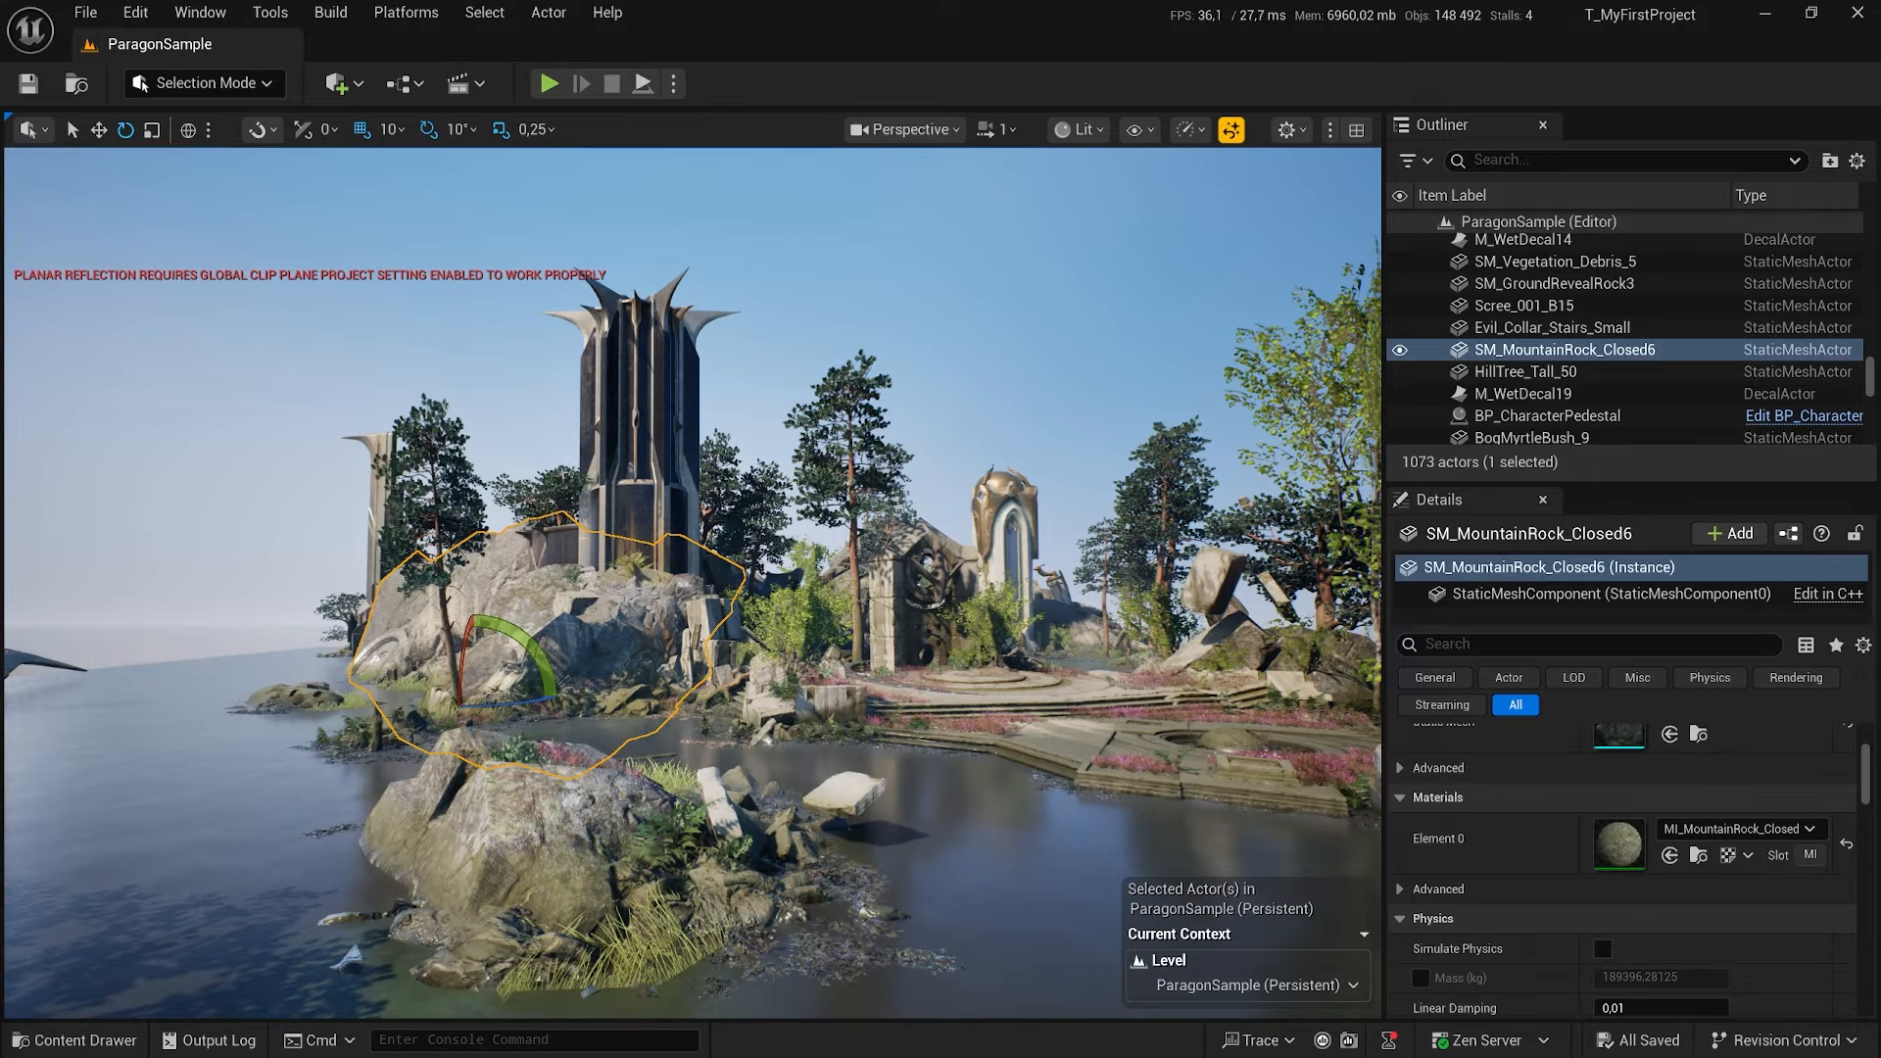
left_click(842, 504)
left_click(644, 833)
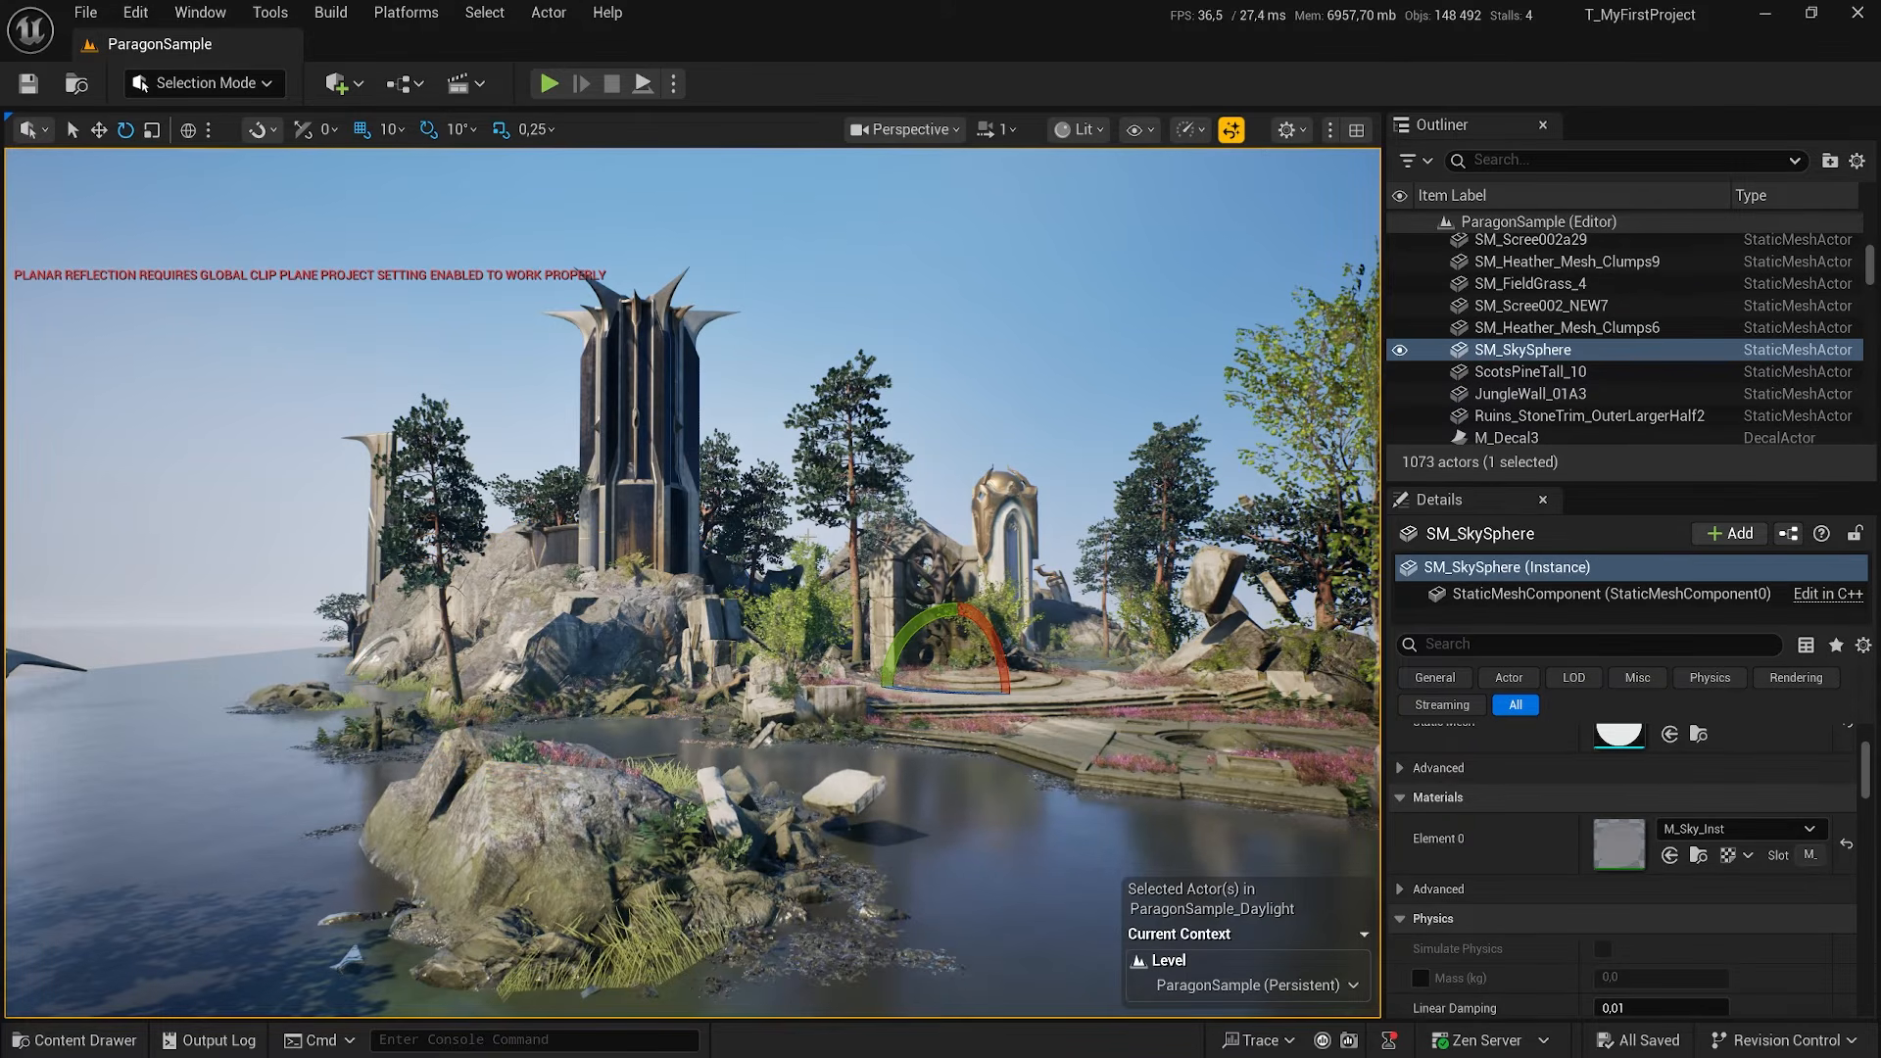
key("g")
key("g")
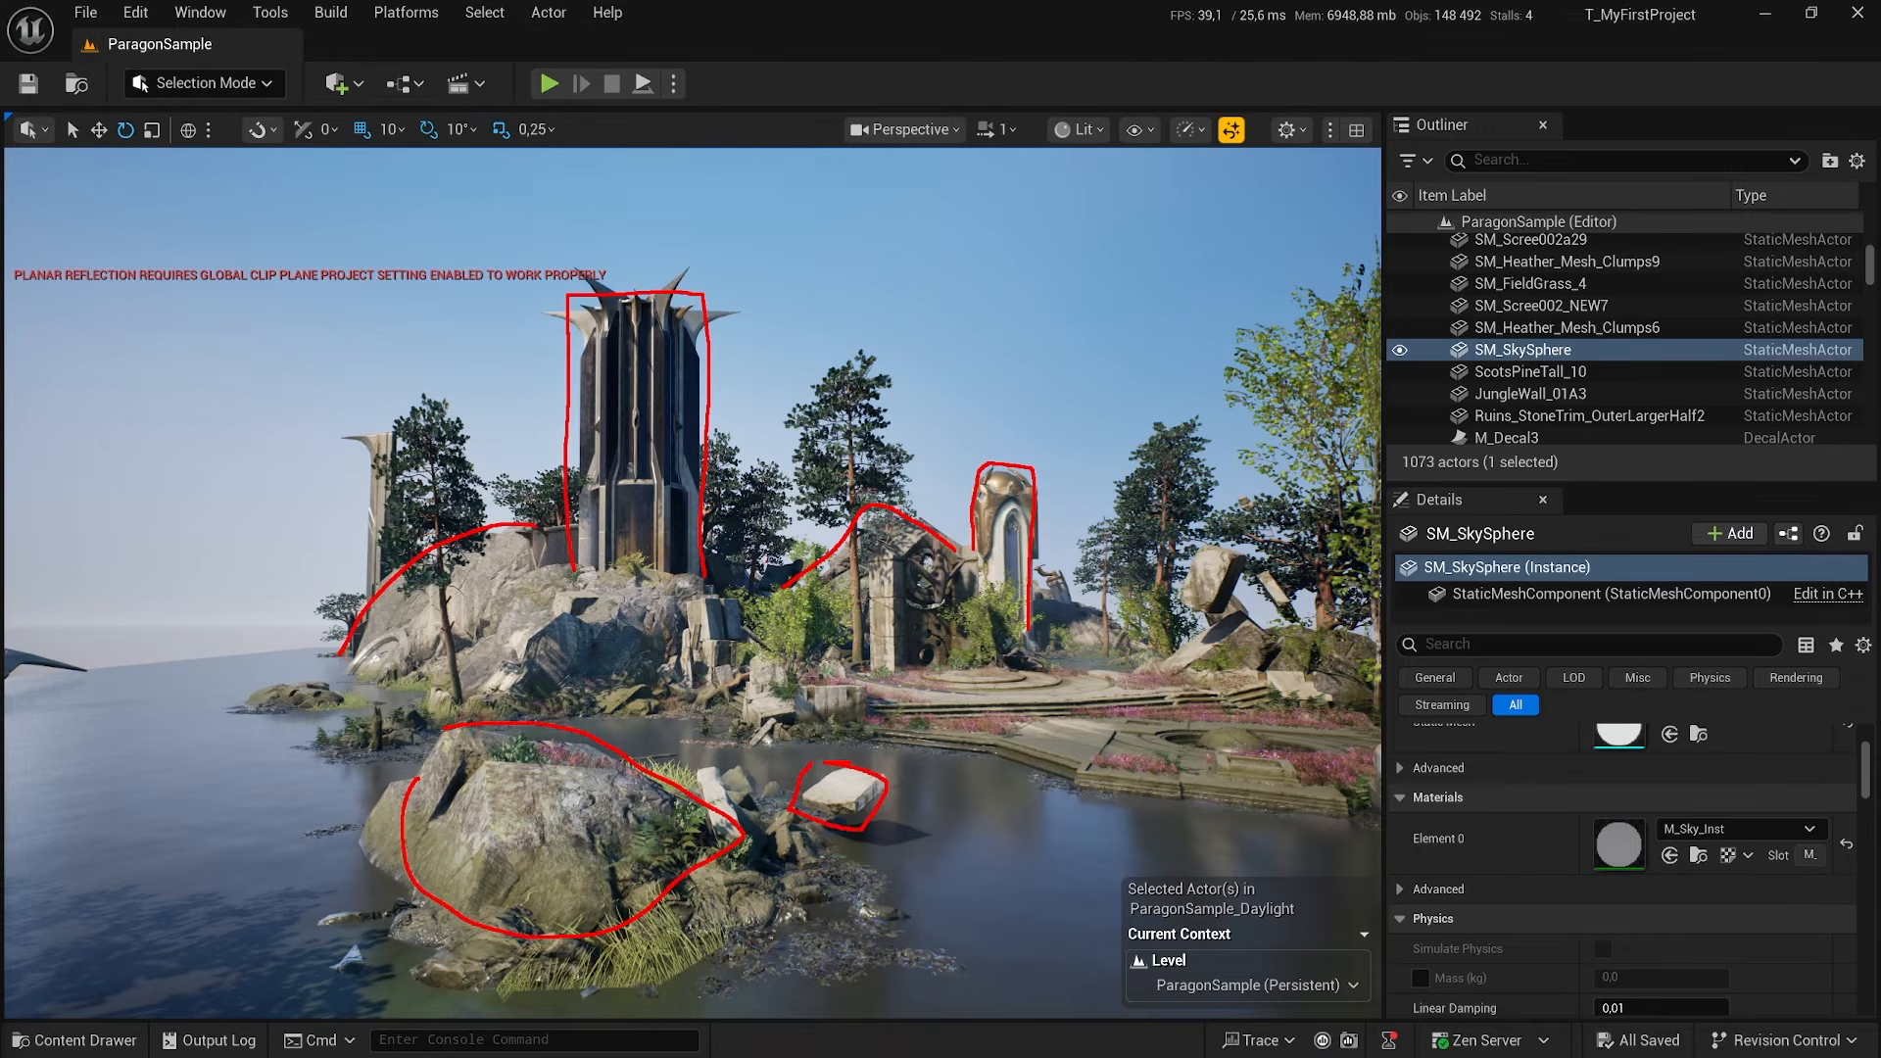
Examine the island's composition from a more distant viewpoint over the water, covering the tower, statue pedestal, trees and rock slope
key("d")
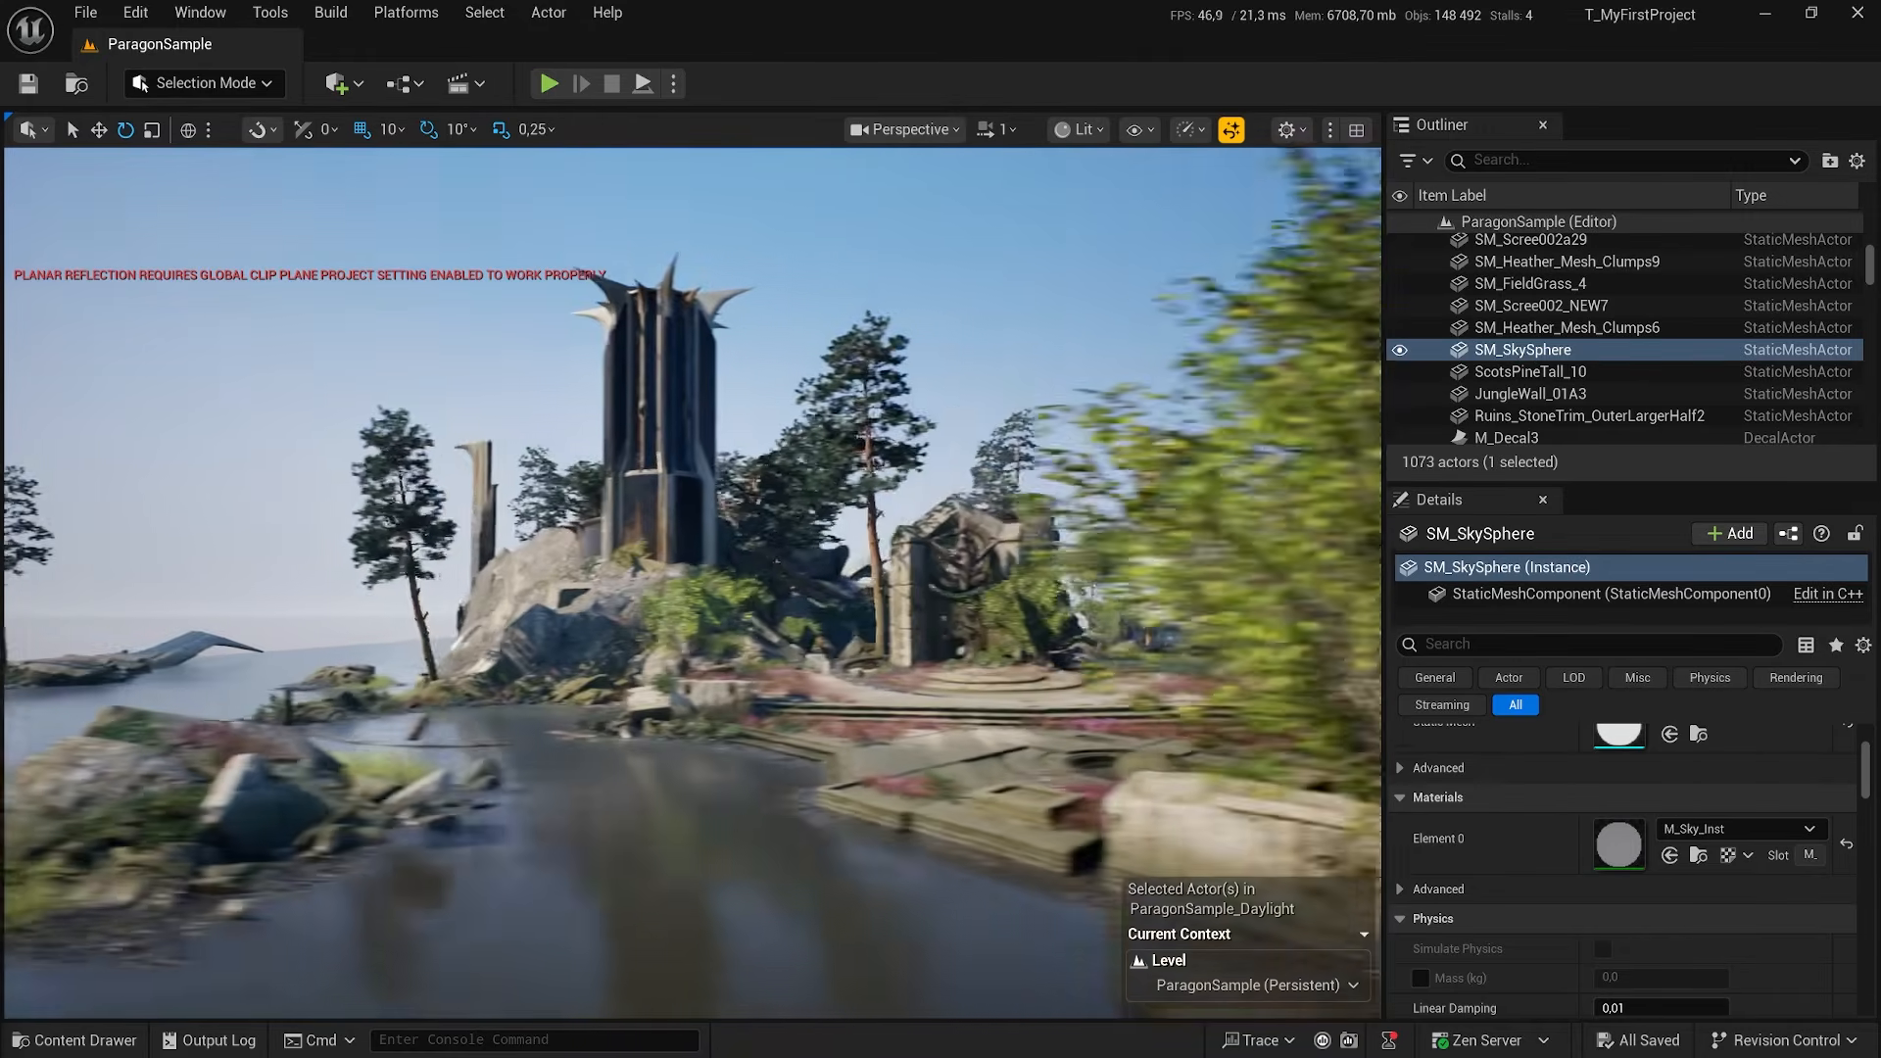
key("w")
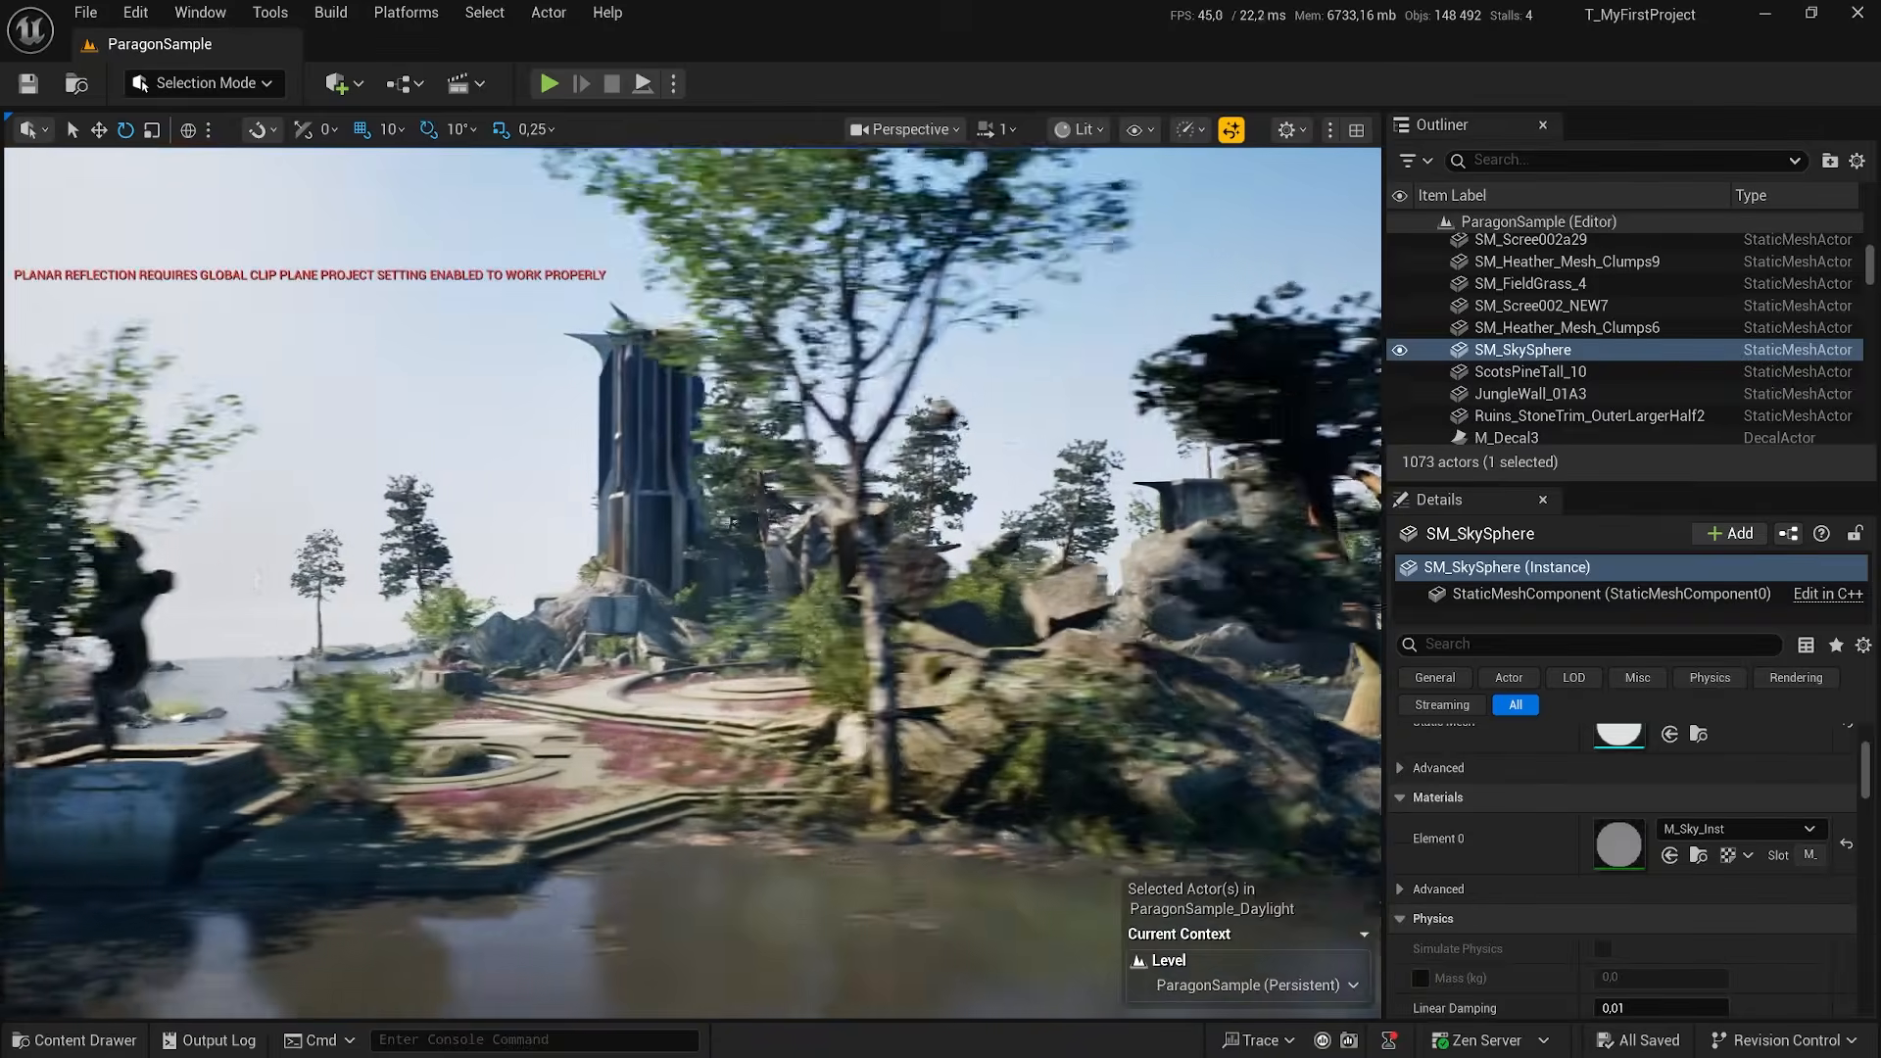
key("s")
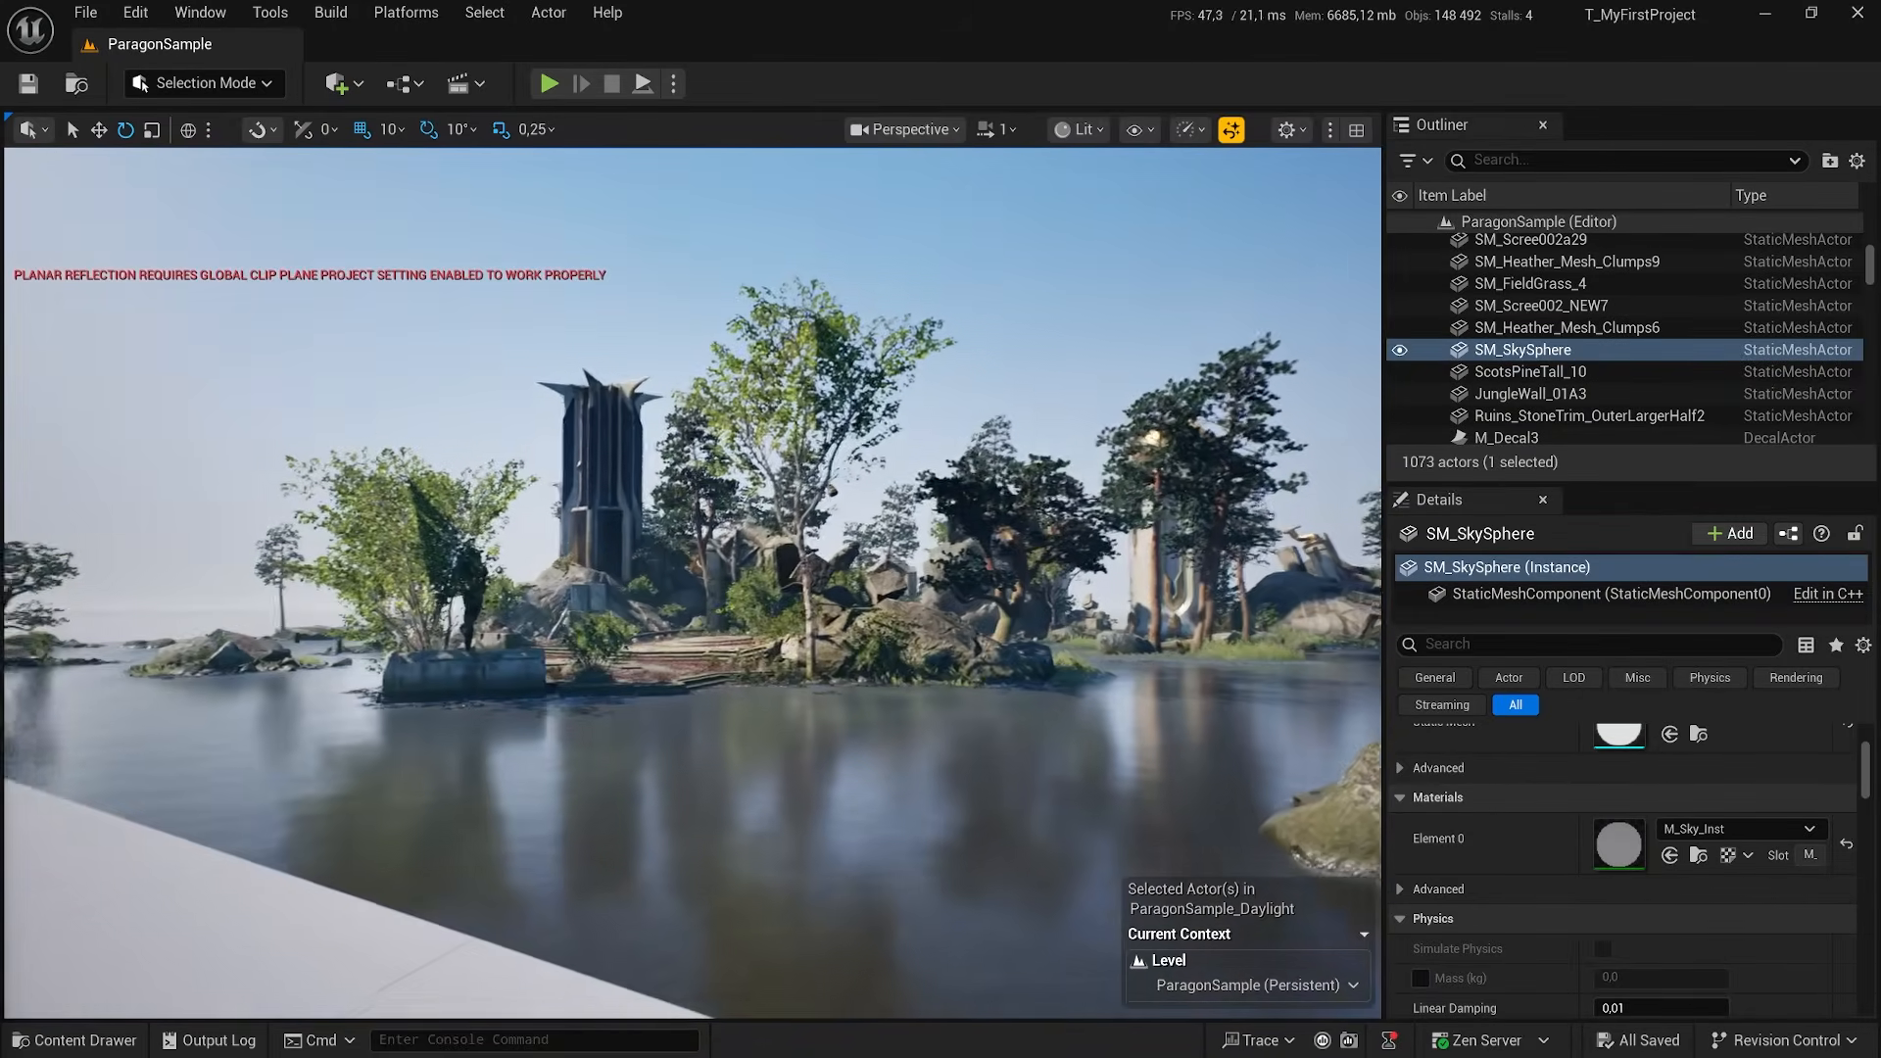
key("w")
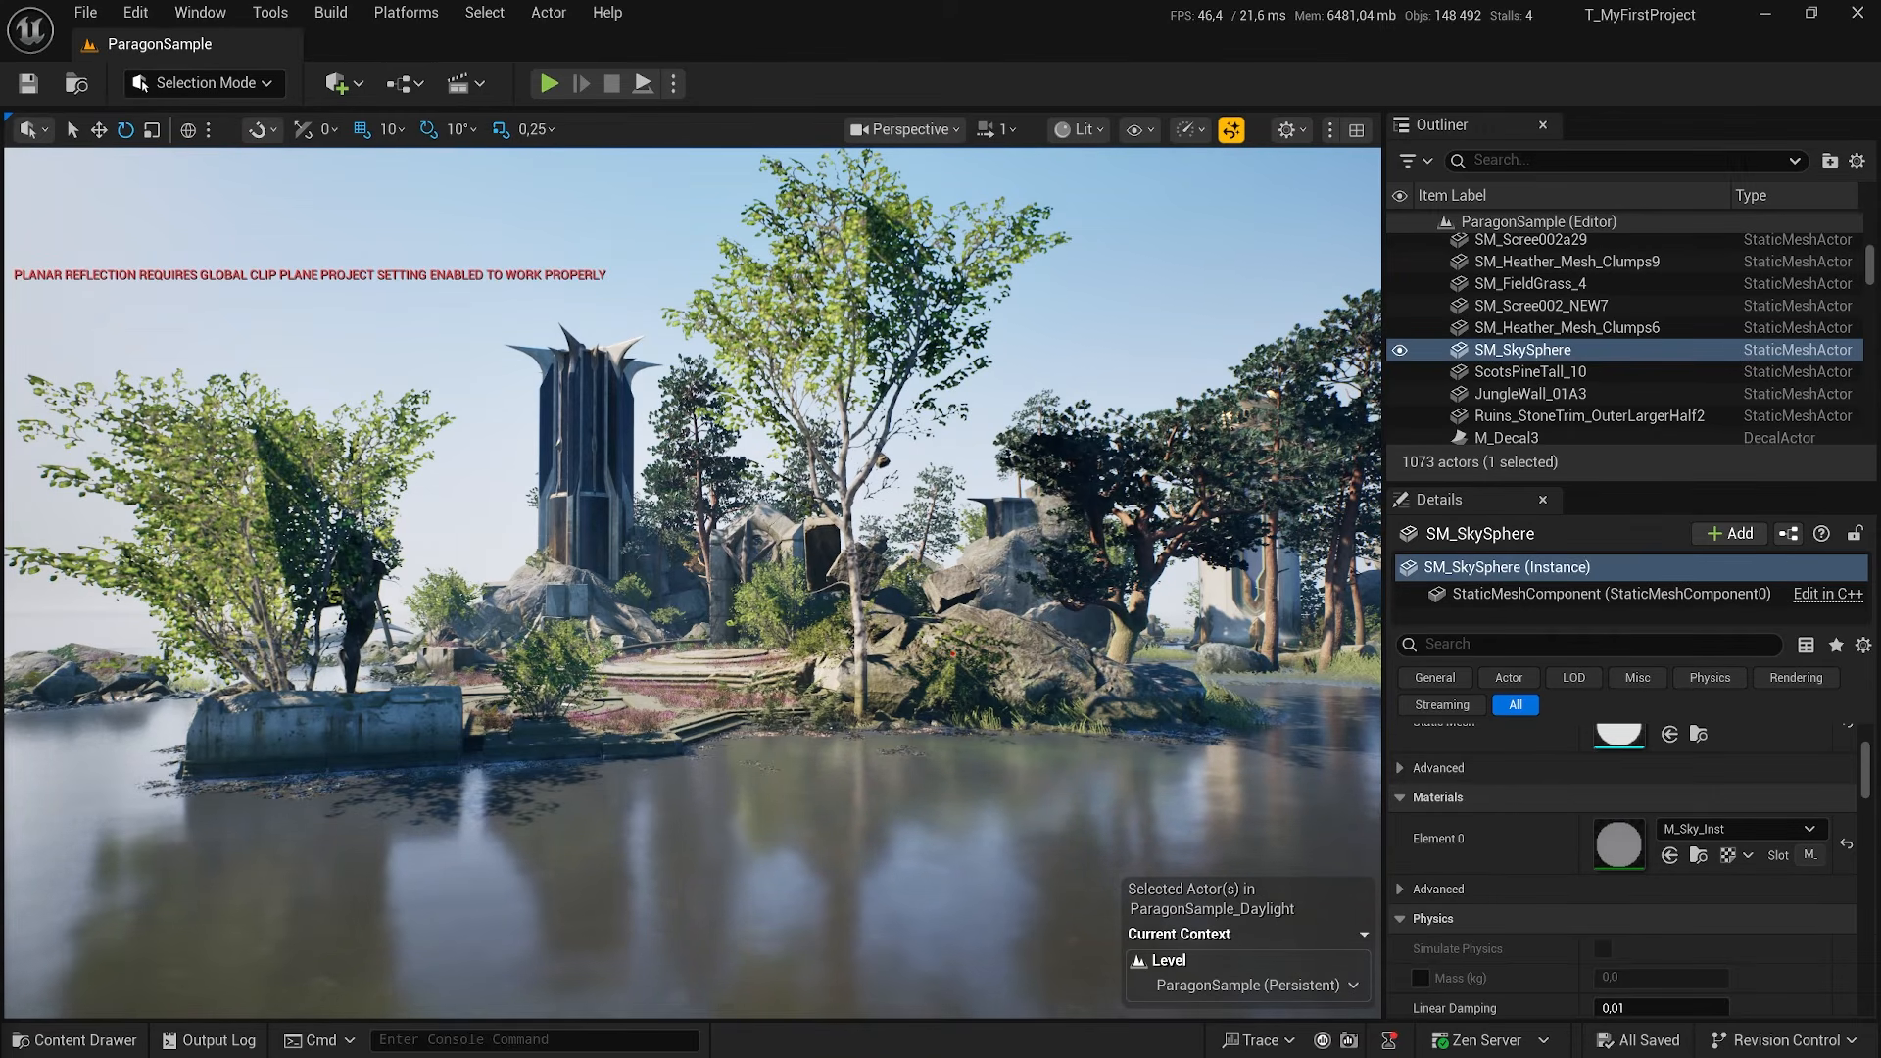
left_click_drag(521, 351, 530, 524)
left_click_drag(589, 343, 644, 482)
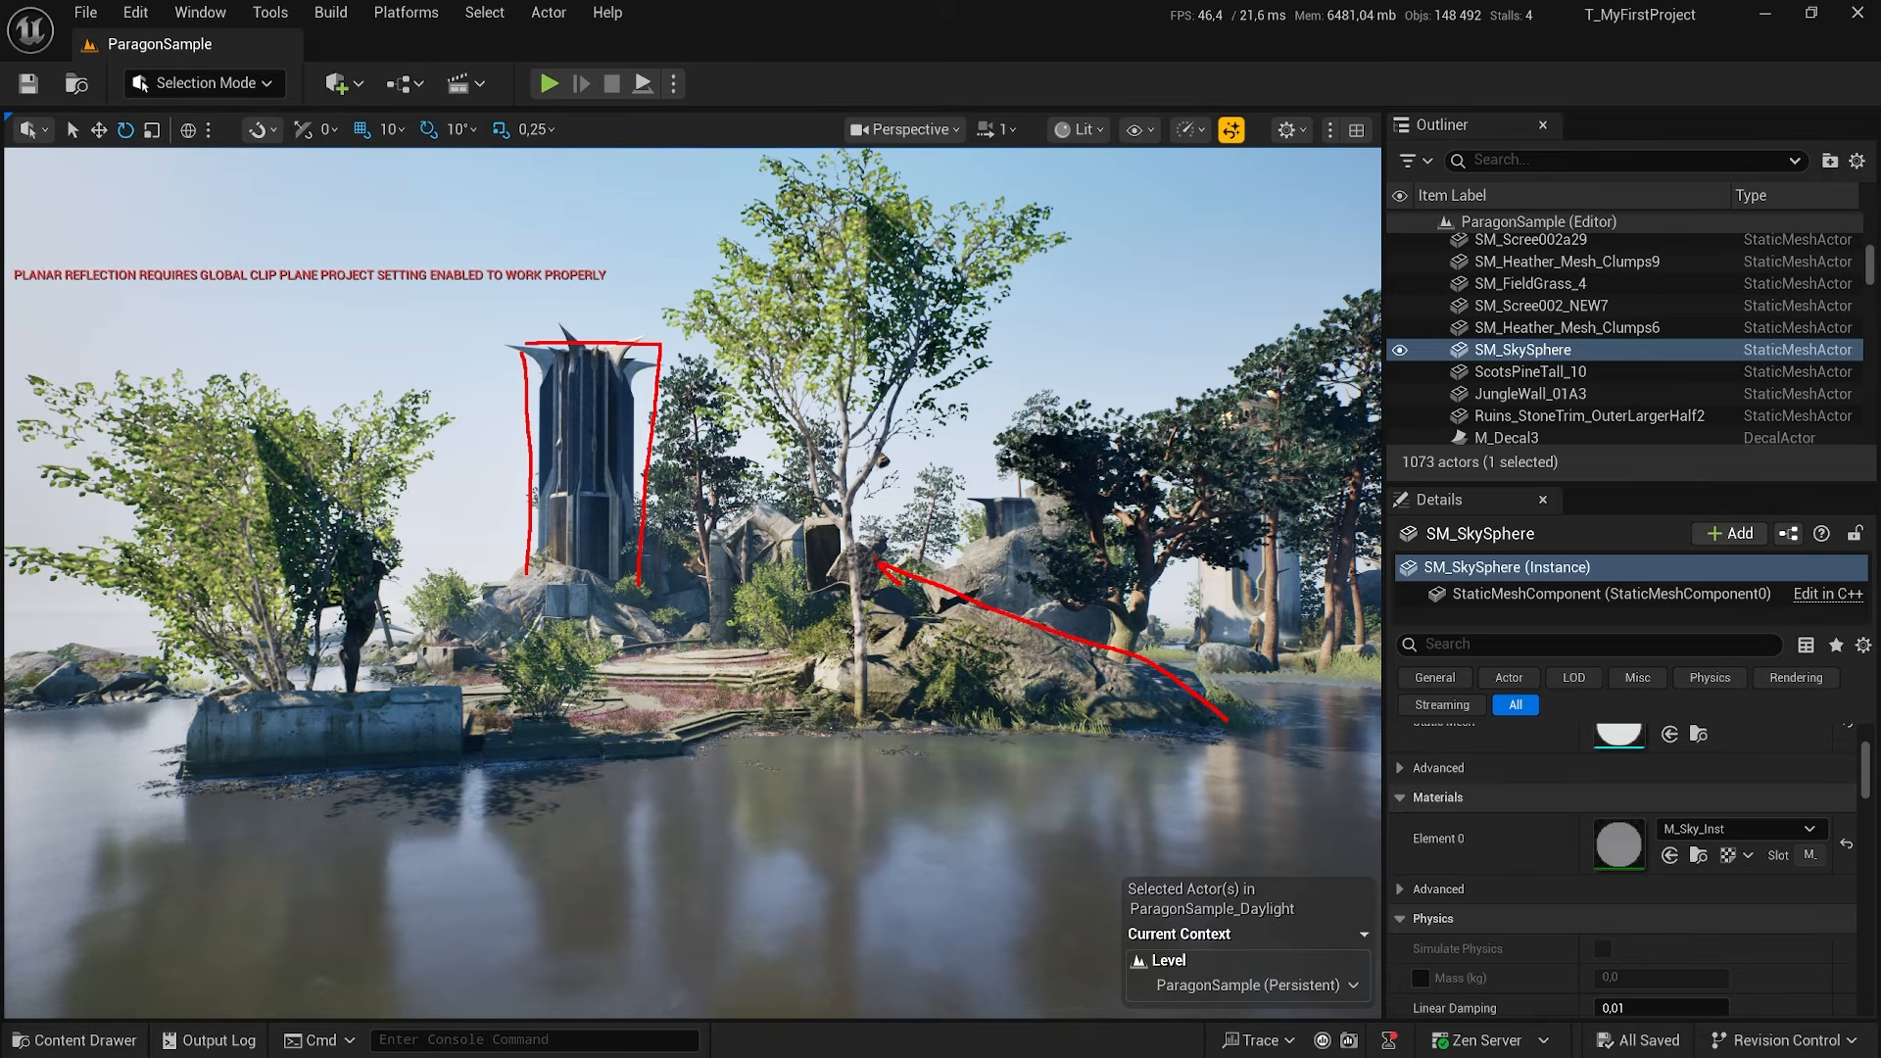
left_click_drag(220, 687, 387, 670)
left_click_drag(694, 510, 713, 586)
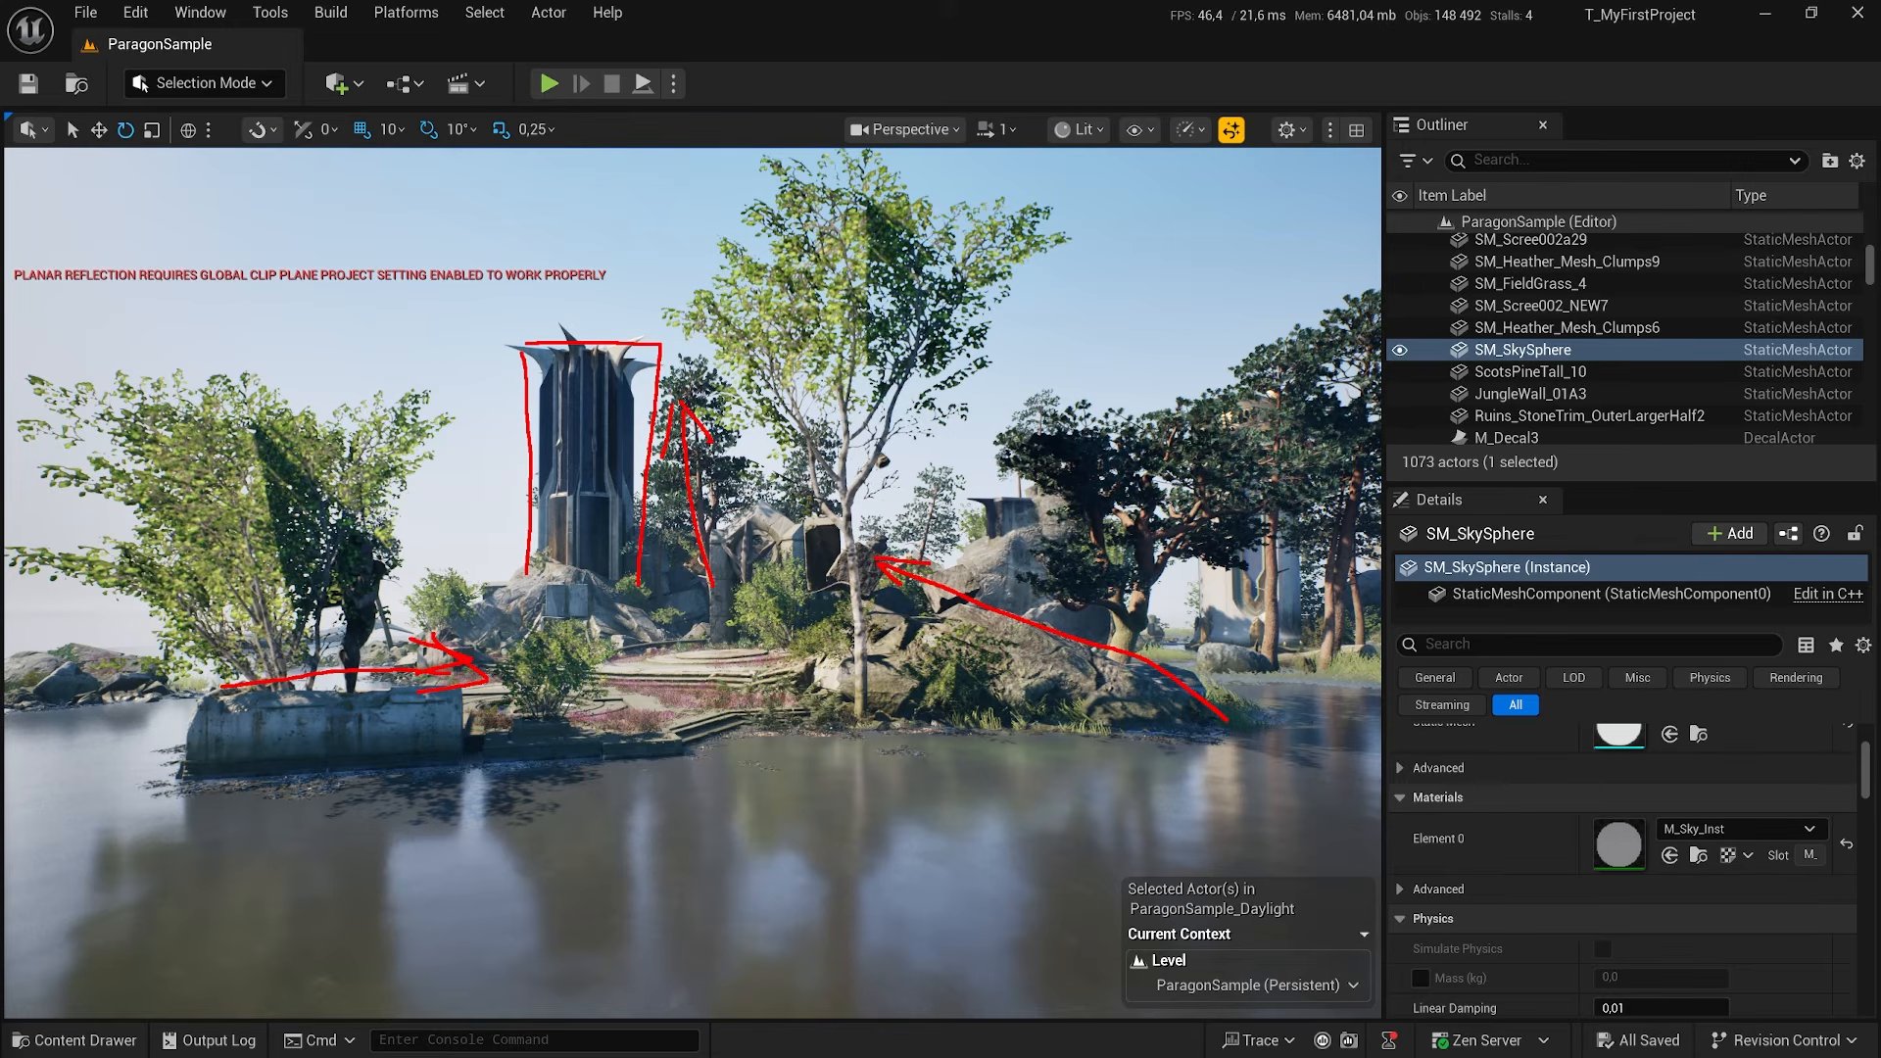
key("e")
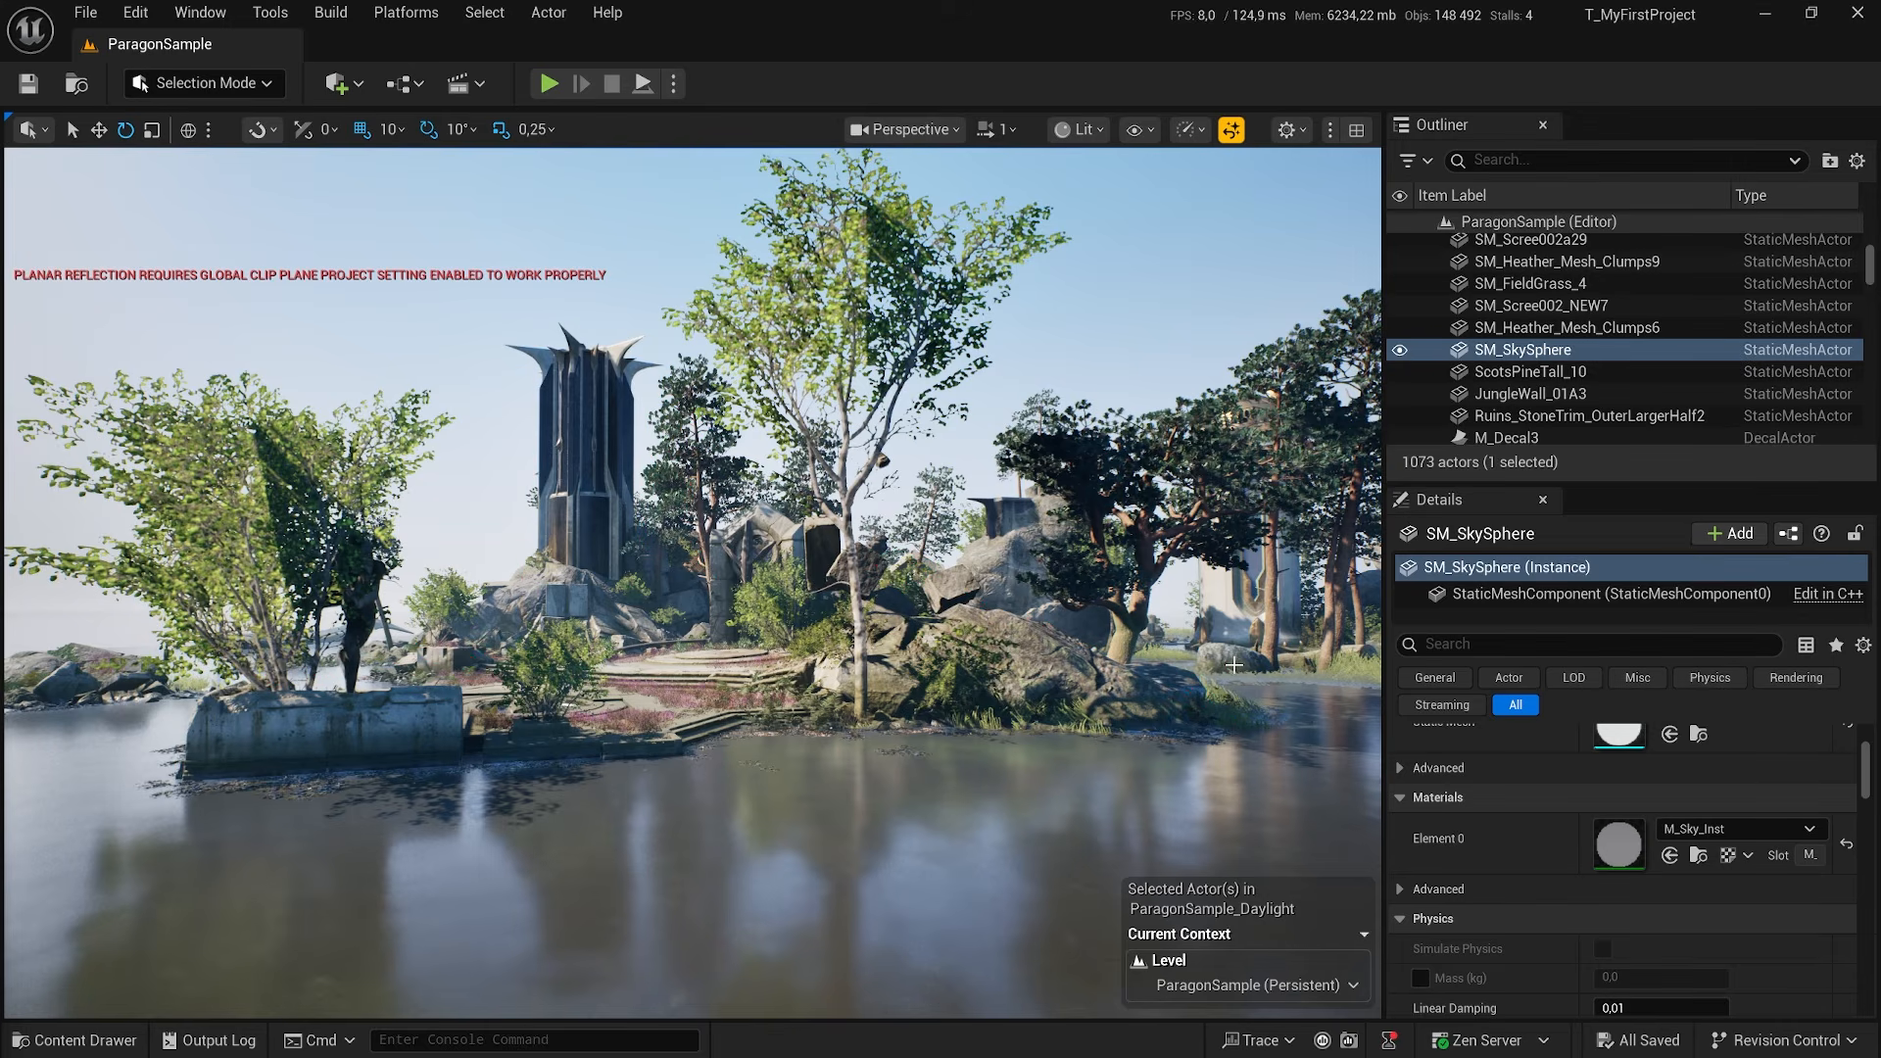